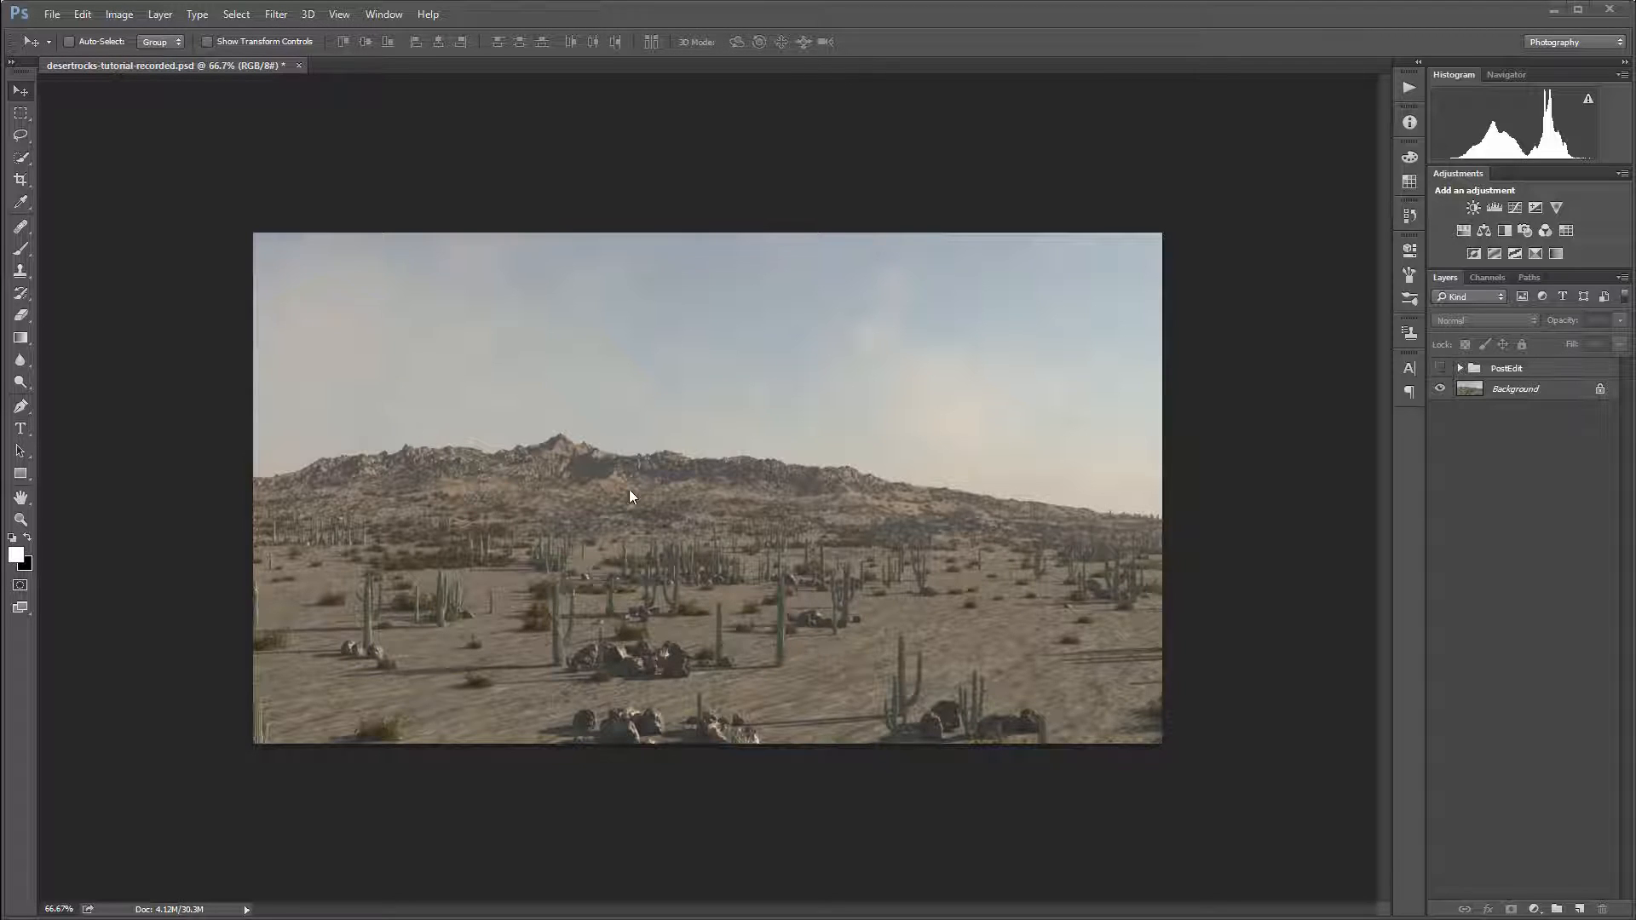
Toggle the PostEdit group's visibility to compare the desert render with its post-edited version
click(1441, 368)
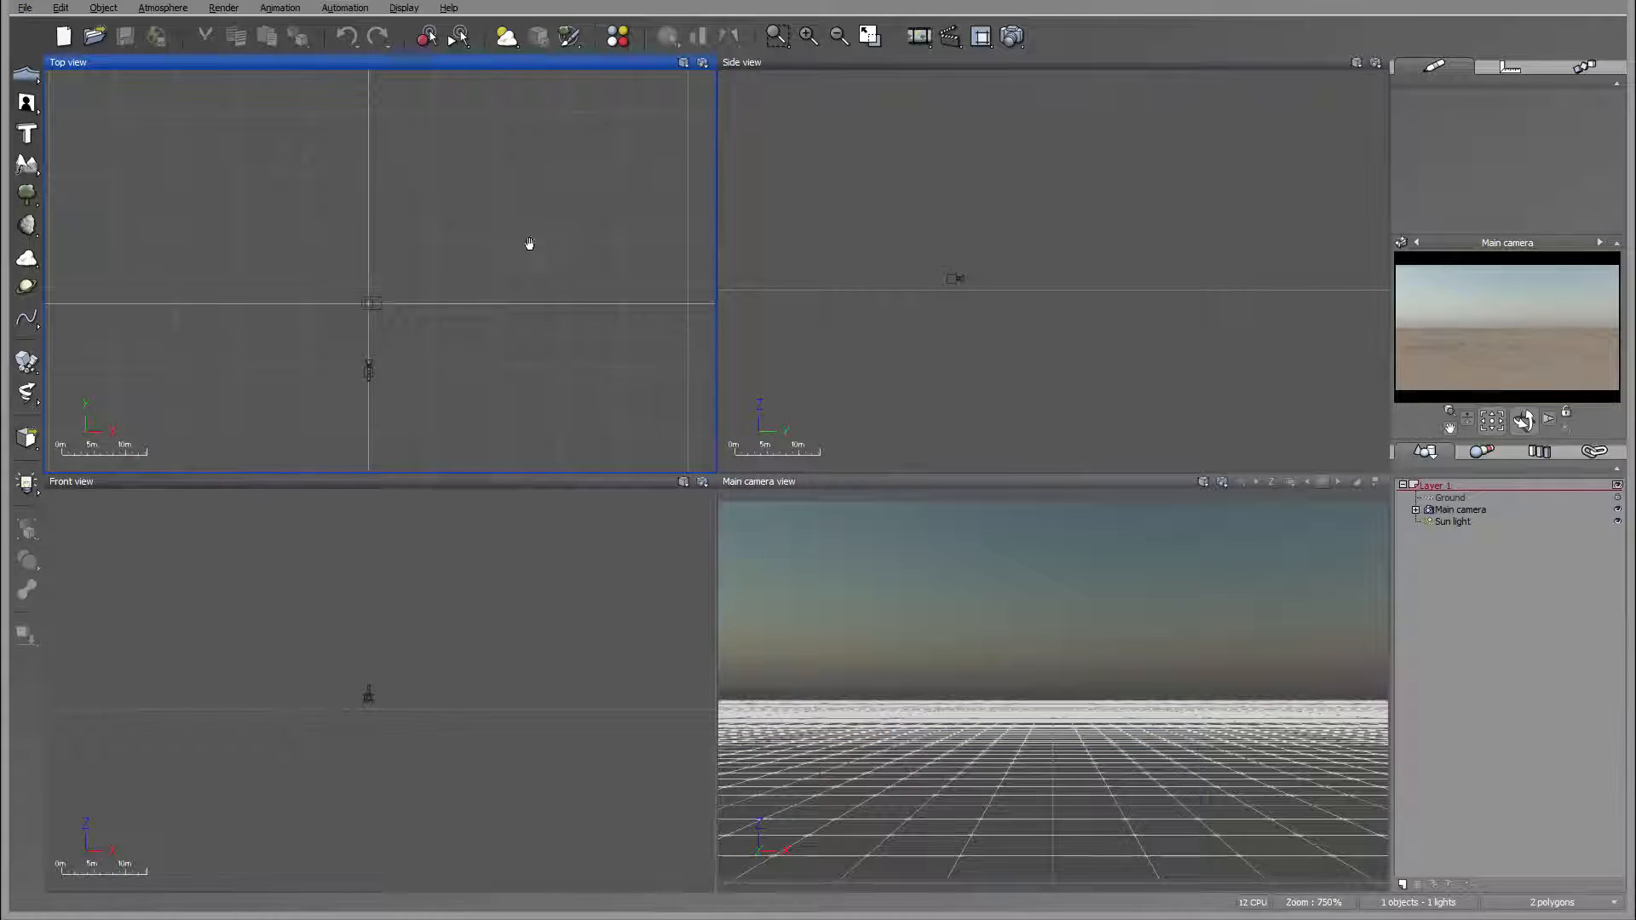
Switch to Vue and add a procedural terrain to the empty scene
right_drag(529, 243, 540, 293)
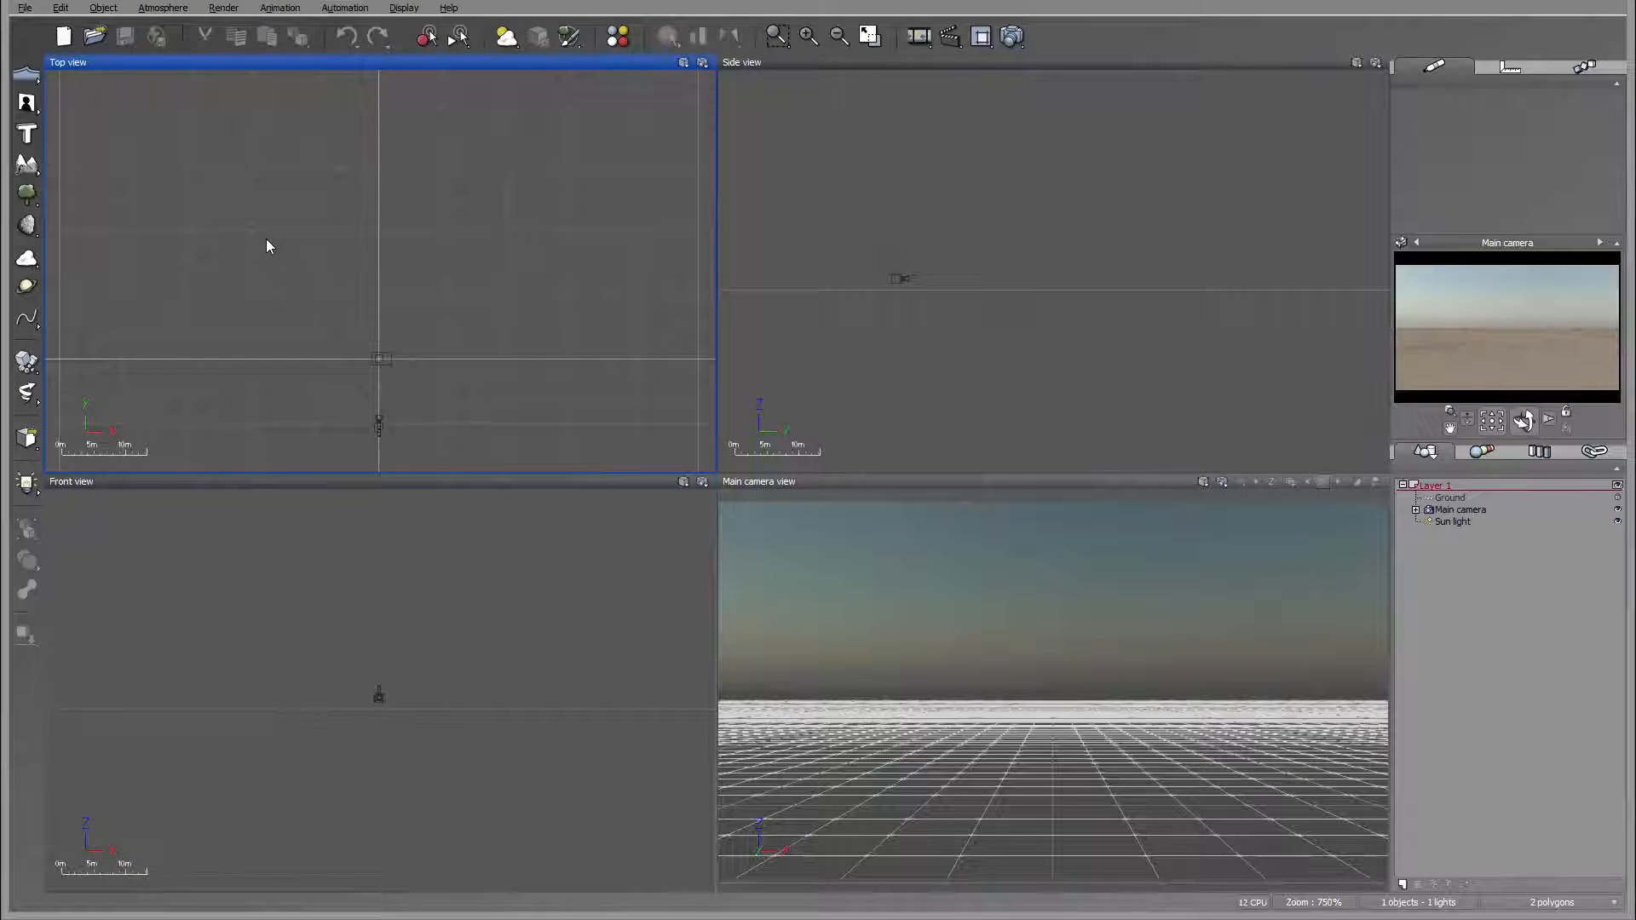
click(27, 163)
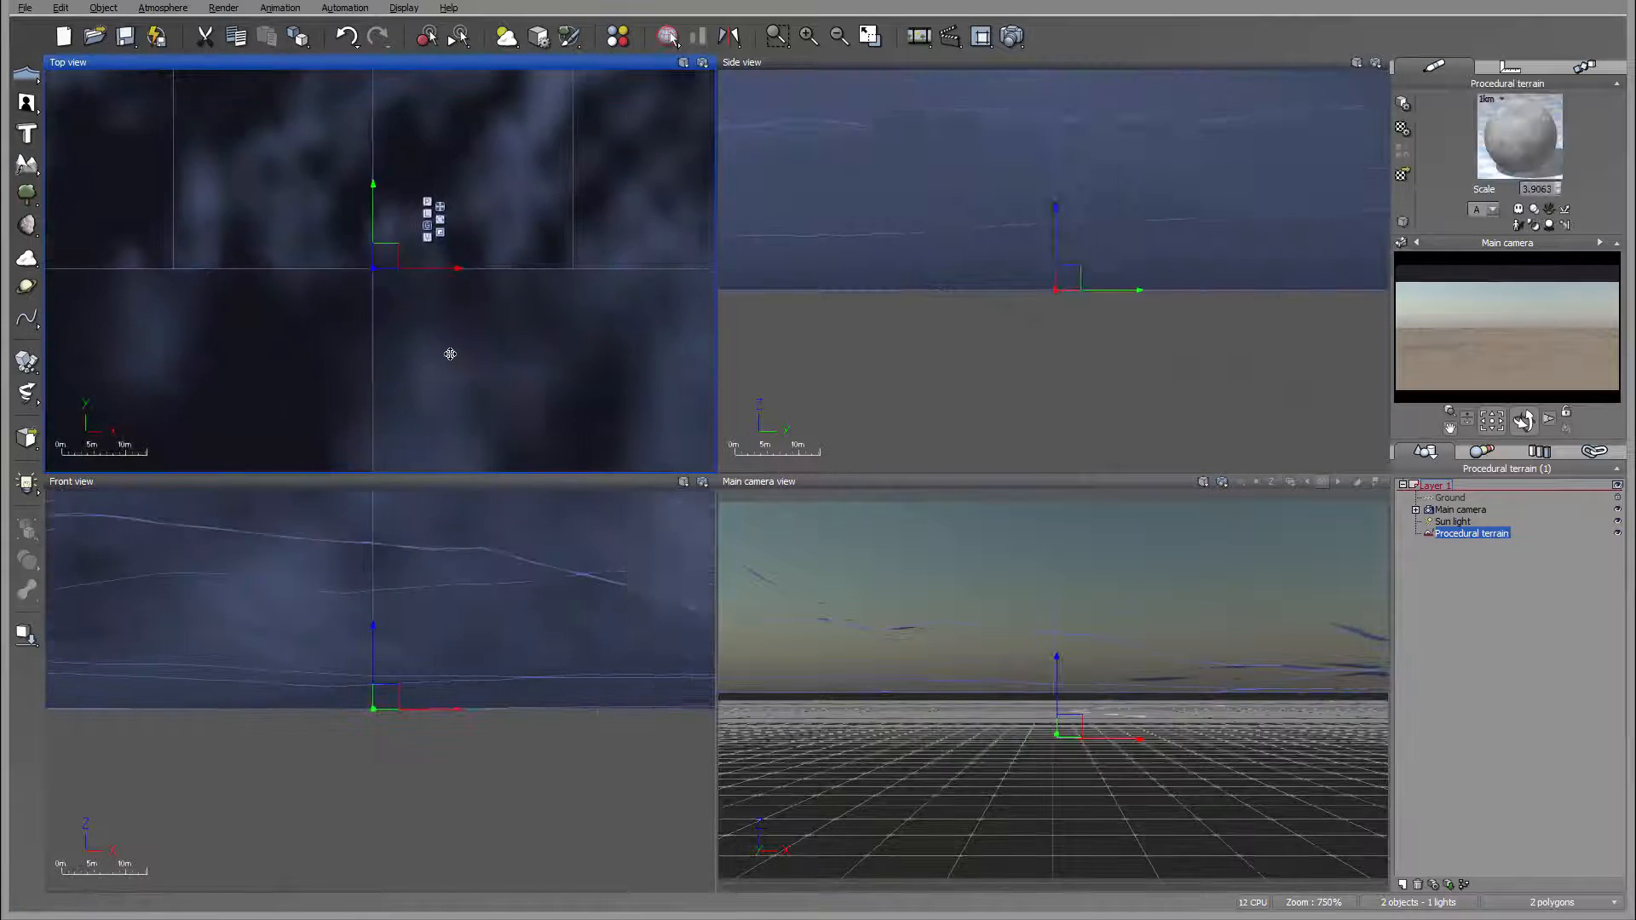
mouse_move(460, 341)
mouse_down()
mouse_move(436, 169)
mouse_move(487, 99)
mouse_move(448, 245)
mouse_move(486, 105)
mouse_move(468, 139)
mouse_move(469, 313)
mouse_up()
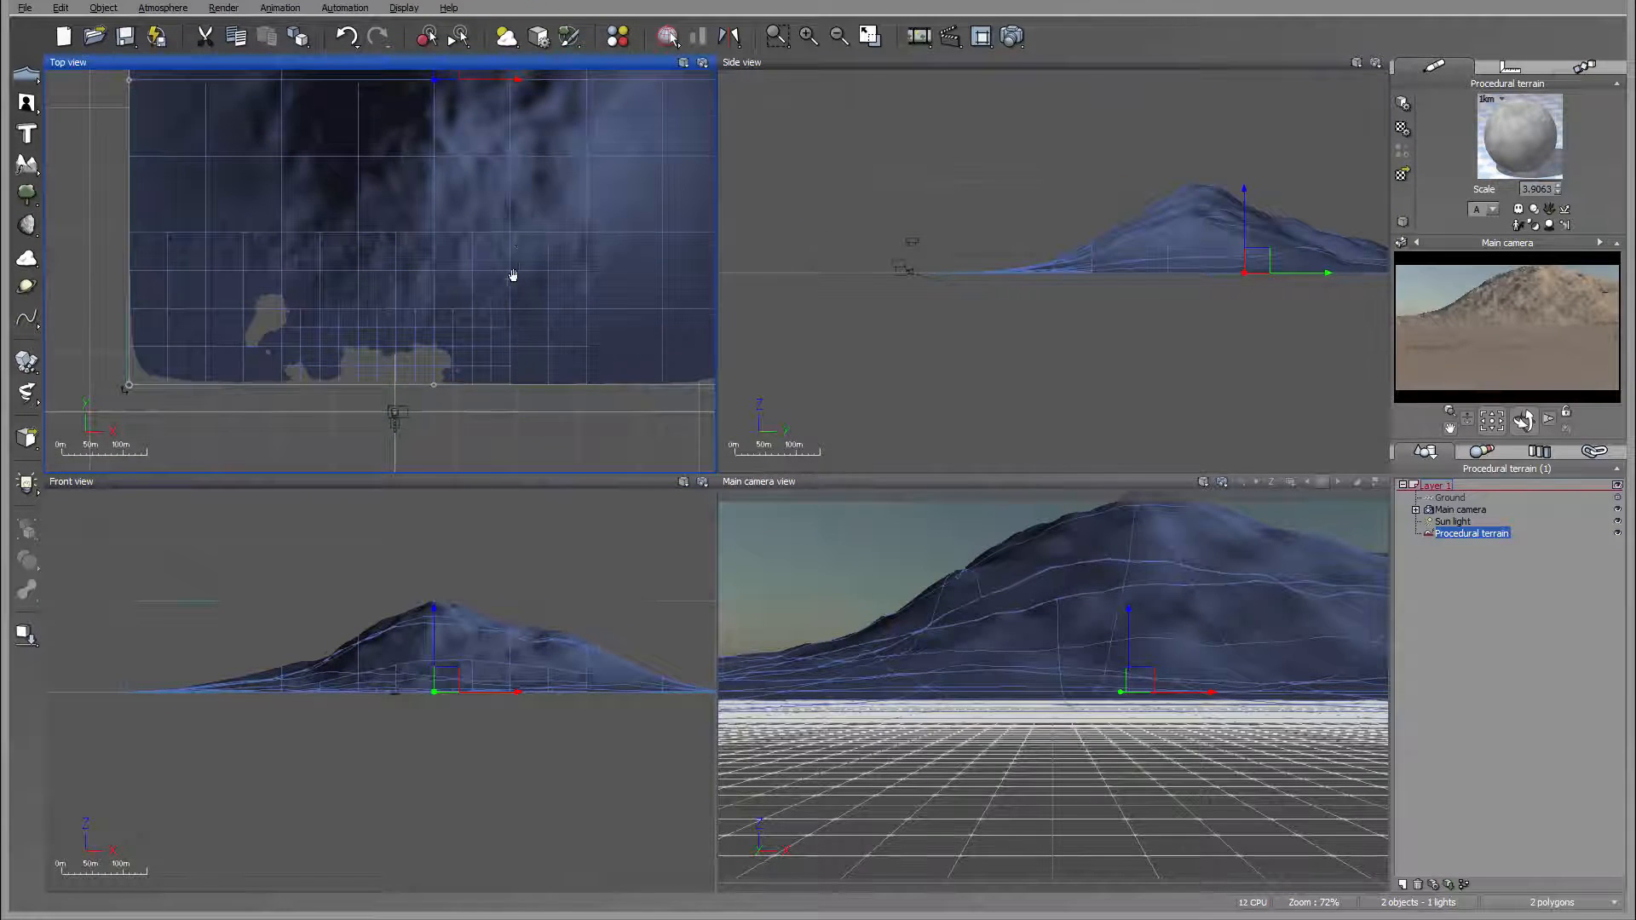
Shift the procedural terrain slightly along the X axis in the top view
right_drag(515, 274, 500, 347)
scroll(500, 346, down, 2)
right_drag(547, 256, 483, 275)
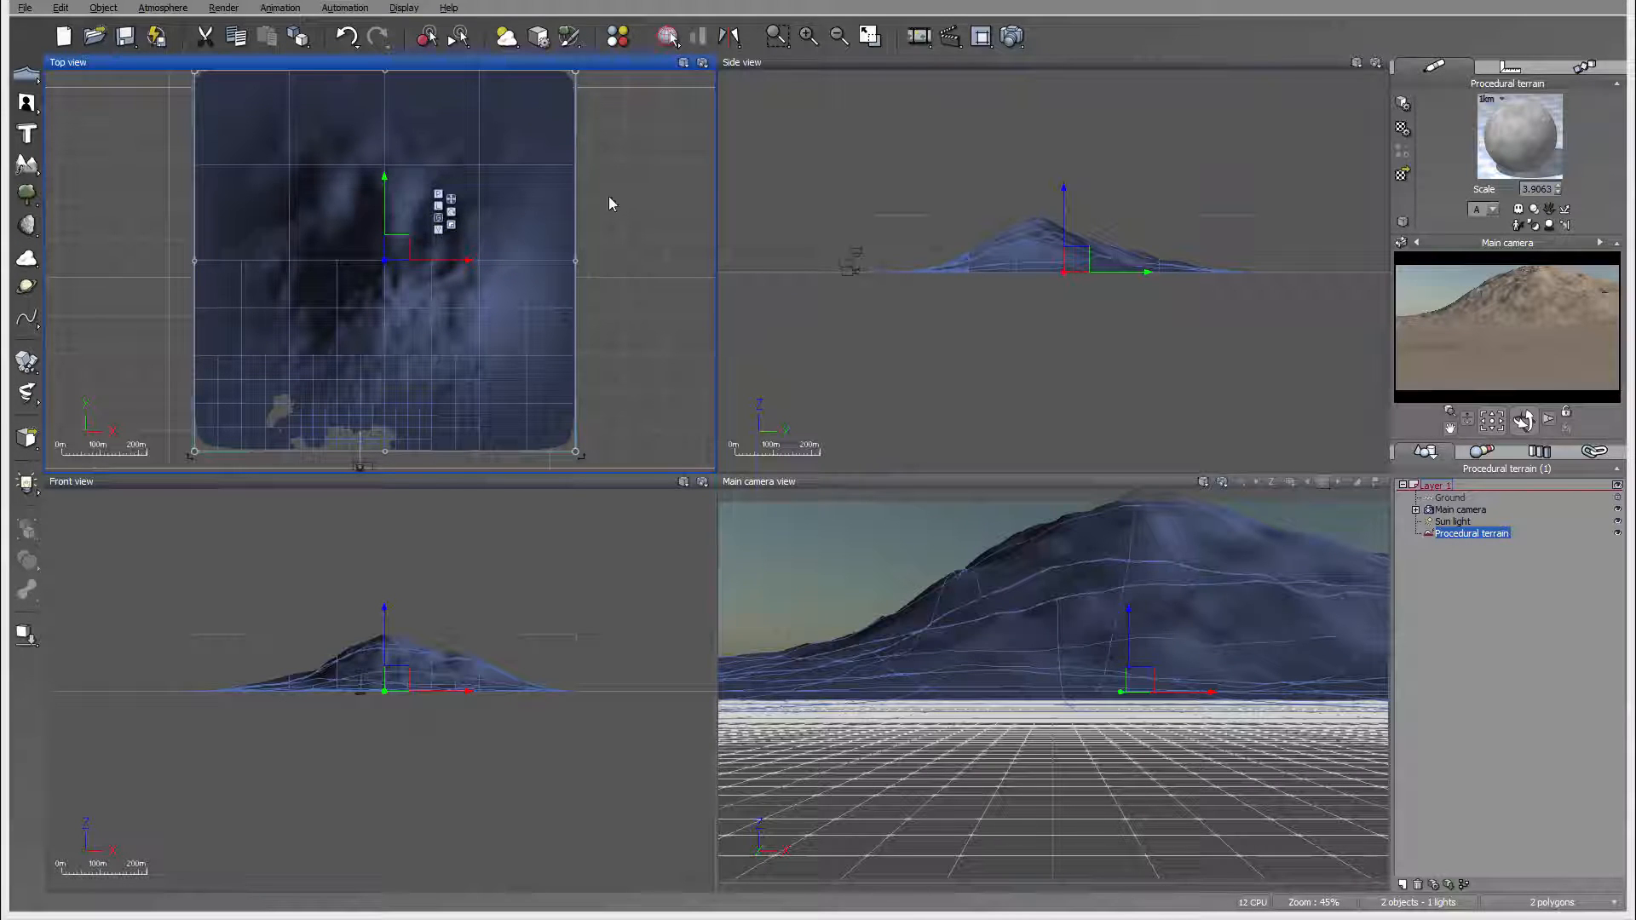
mouse_move(609, 203)
mouse_down()
mouse_move(579, 201)
mouse_move(623, 220)
mouse_up()
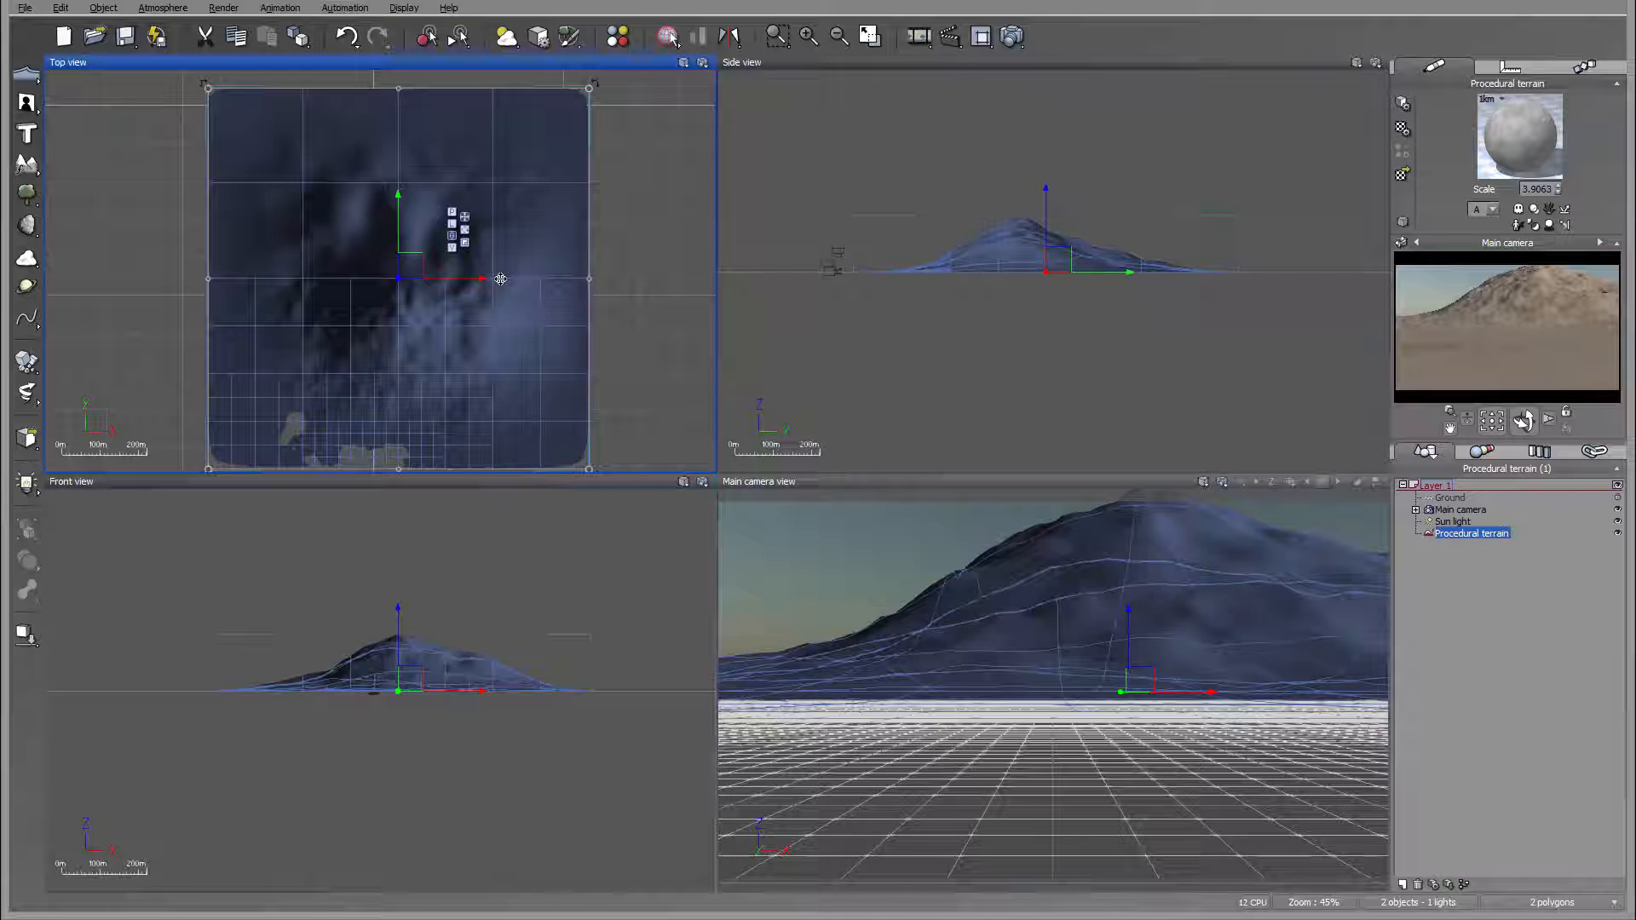
drag(479, 279, 472, 279)
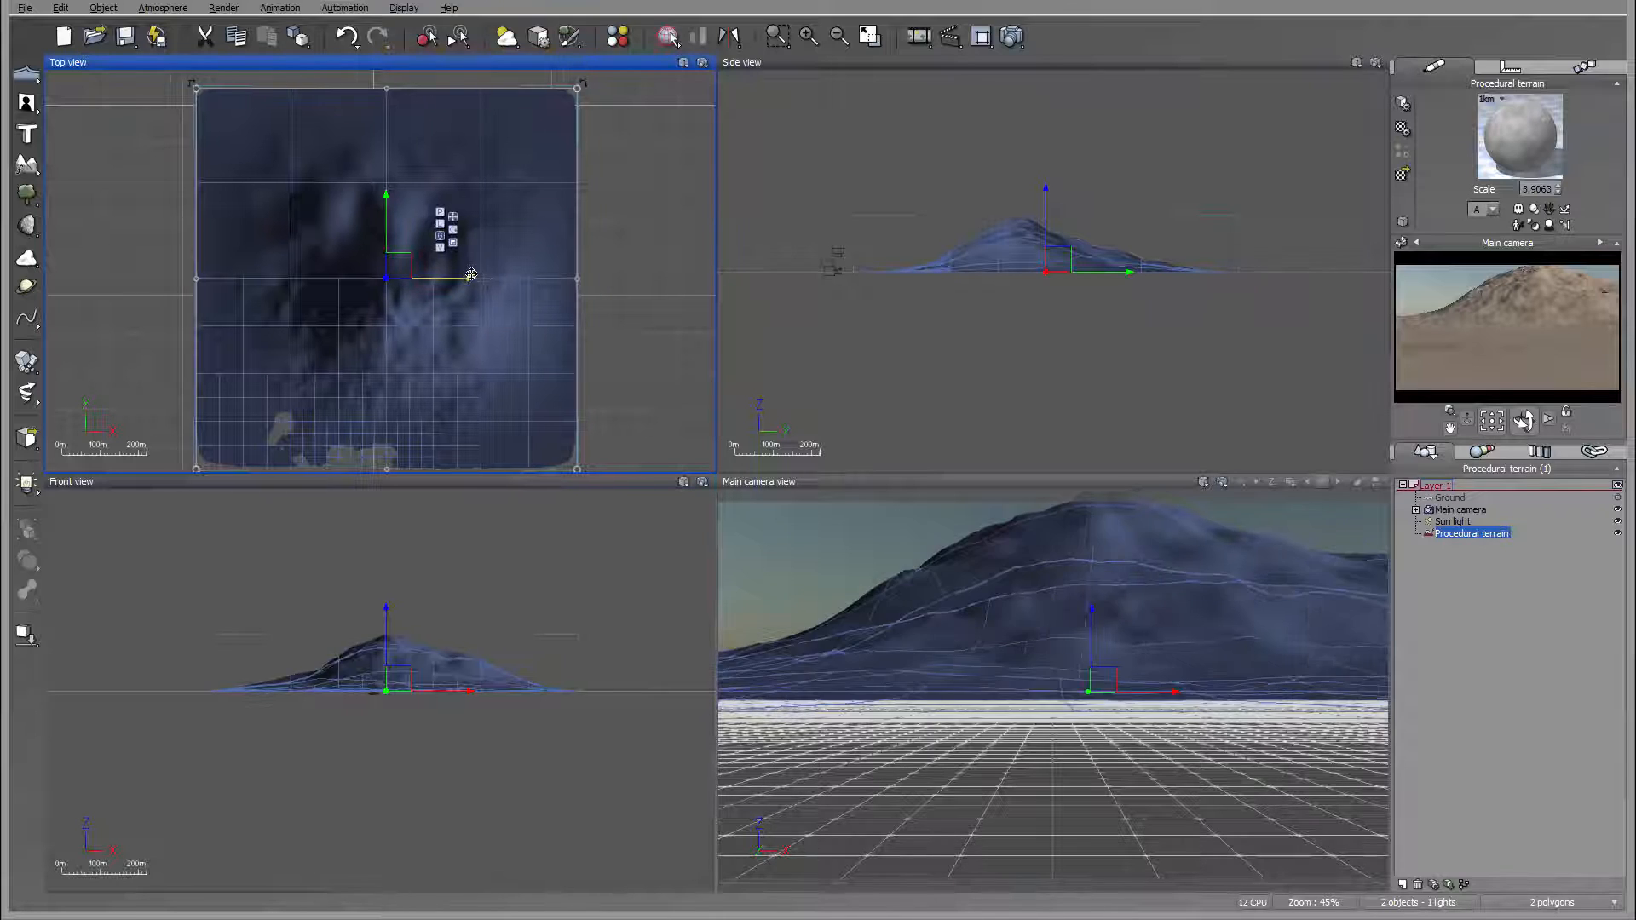
Open the procedural terrain for editing and enlarge the Terrain Editor window
right_click(395, 315)
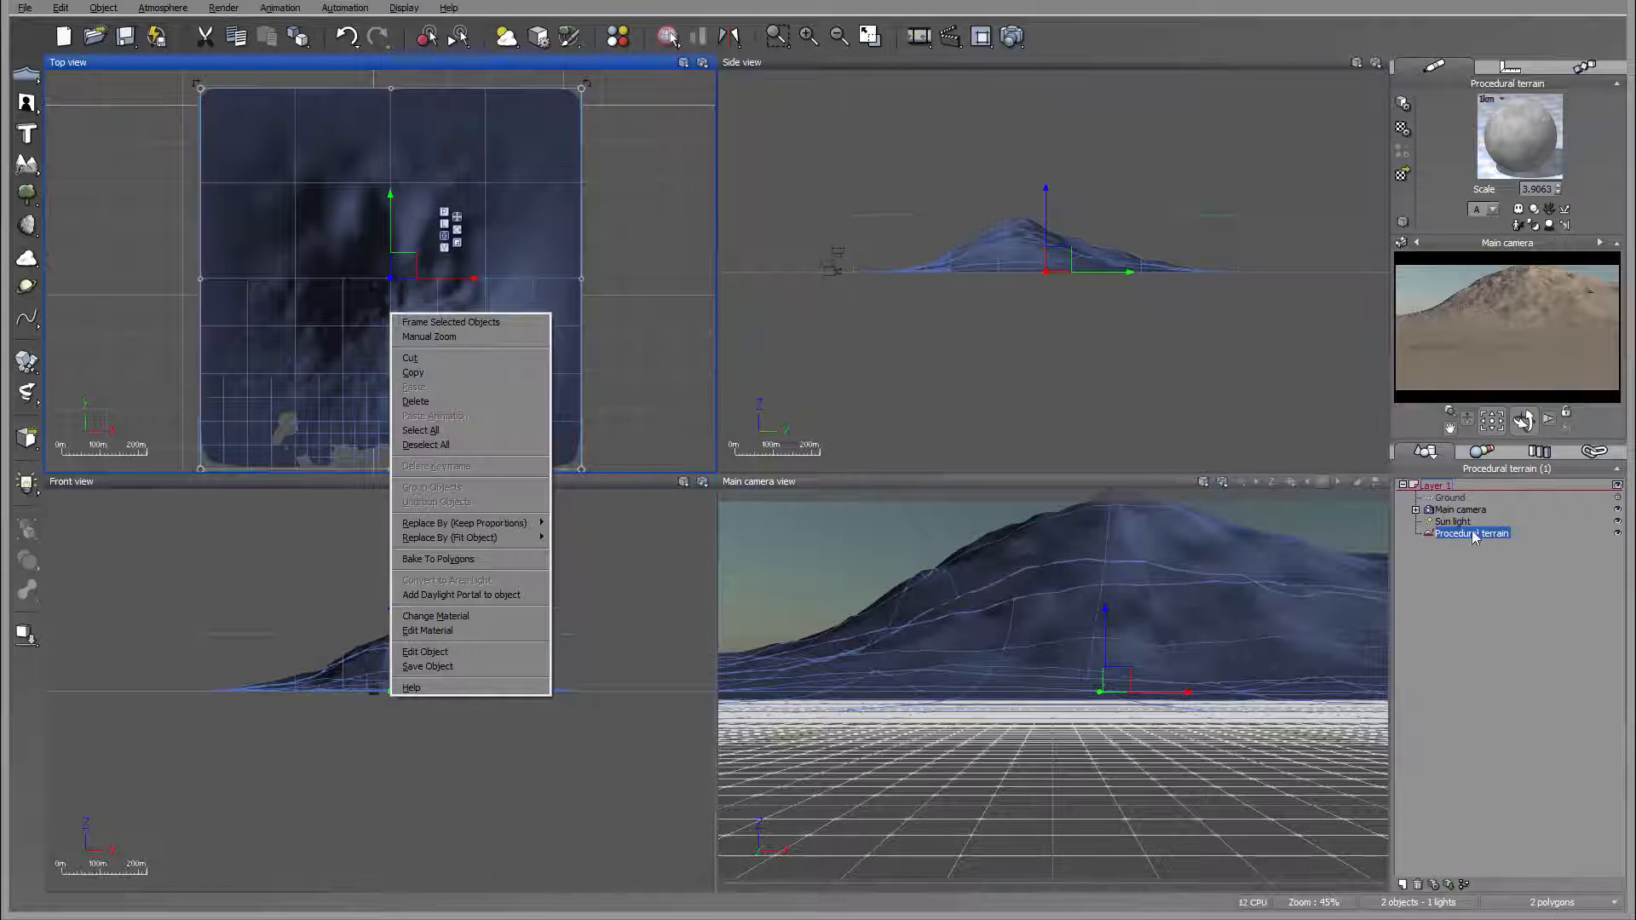
click(452, 654)
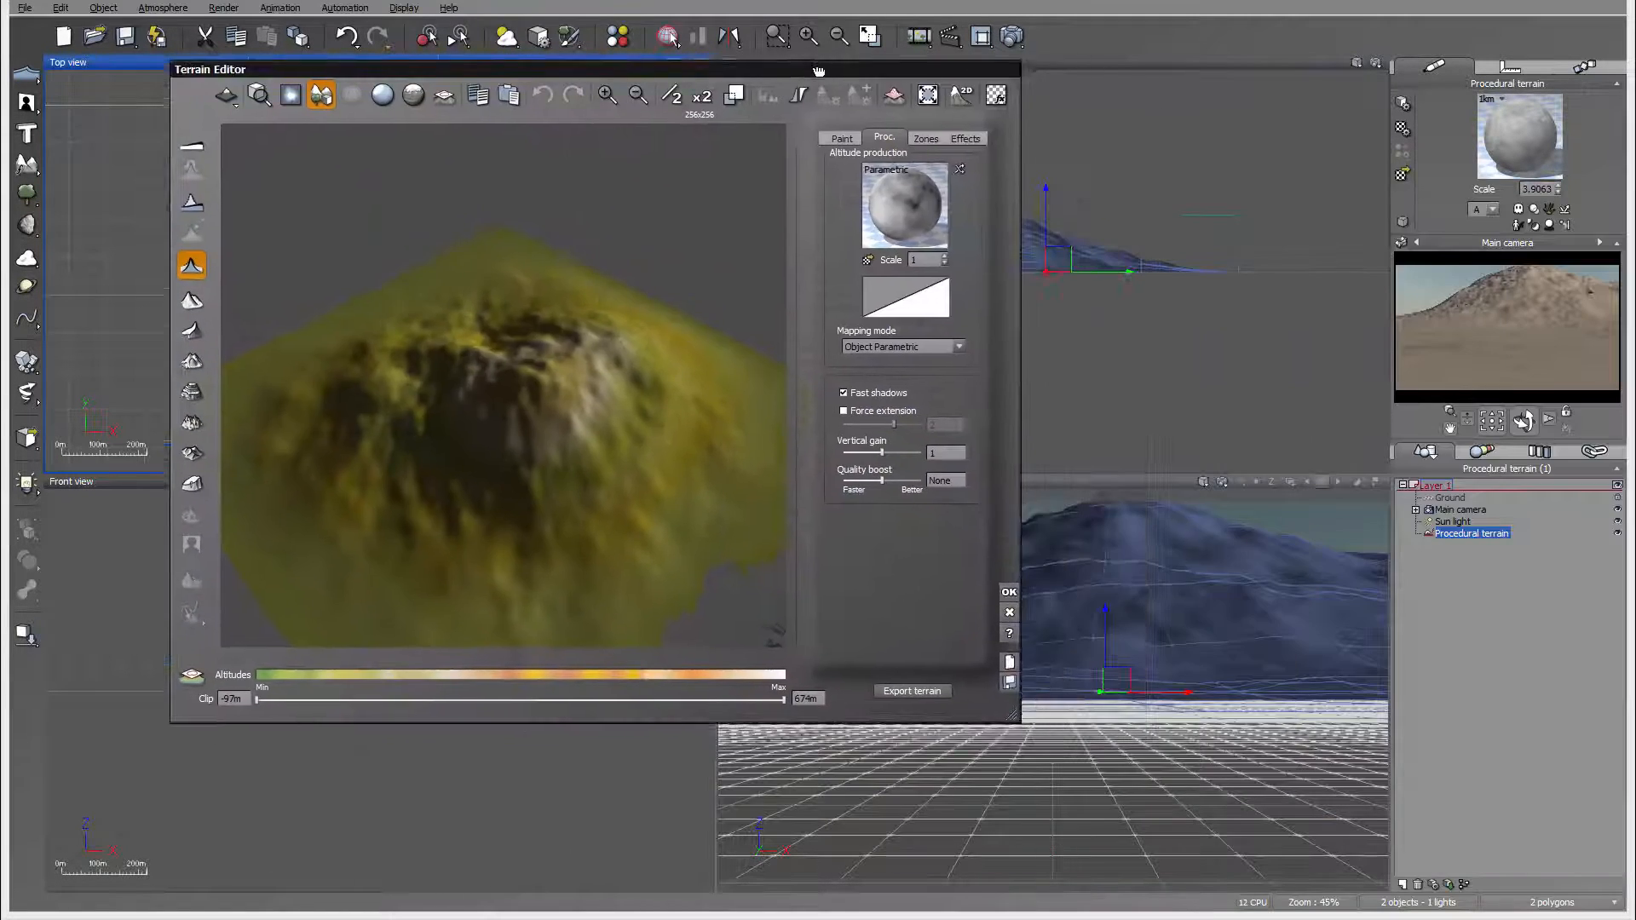
drag(818, 81, 696, 70)
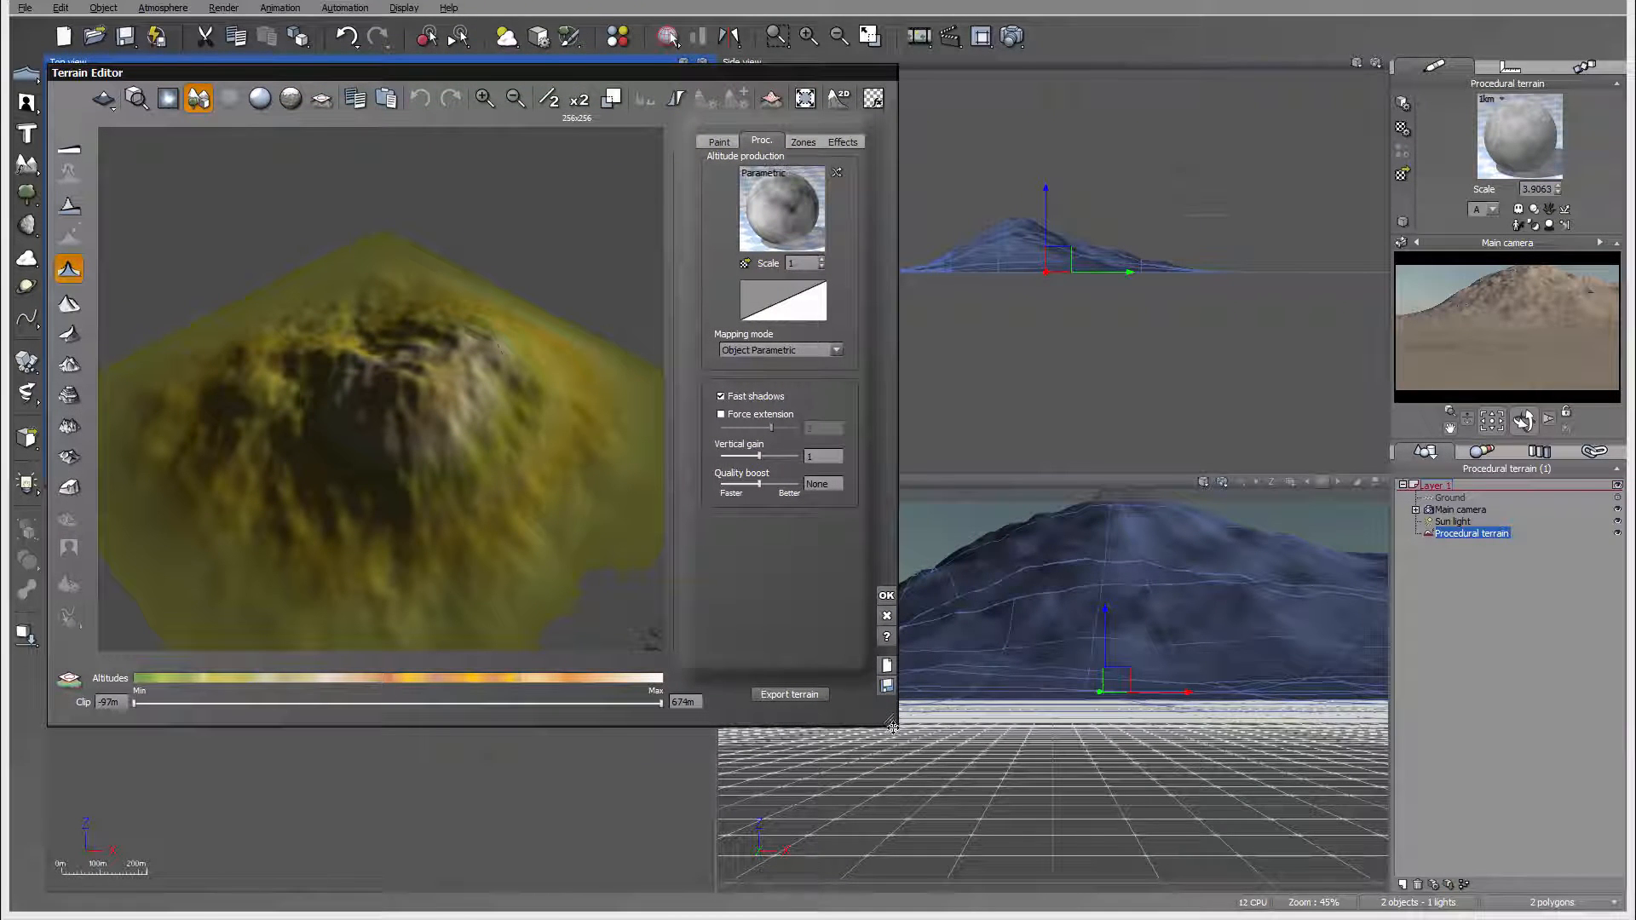
drag(899, 734, 996, 776)
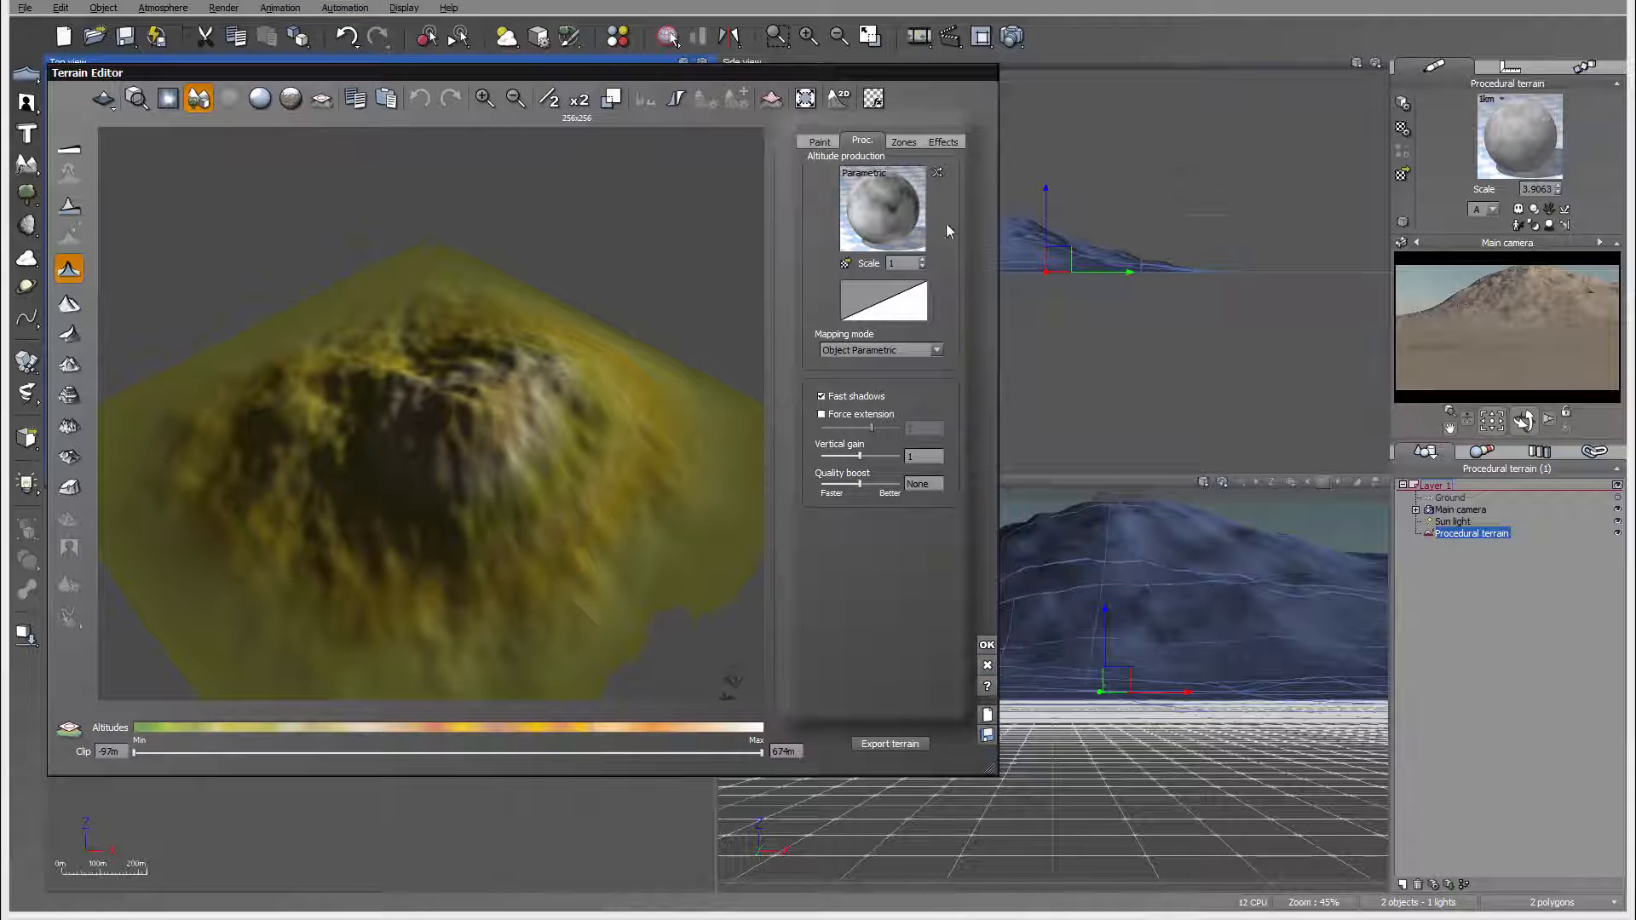
Open the terrain's altitude production function for editing and move the Function Editor so the terrain preview is partly uncovered
click(837, 141)
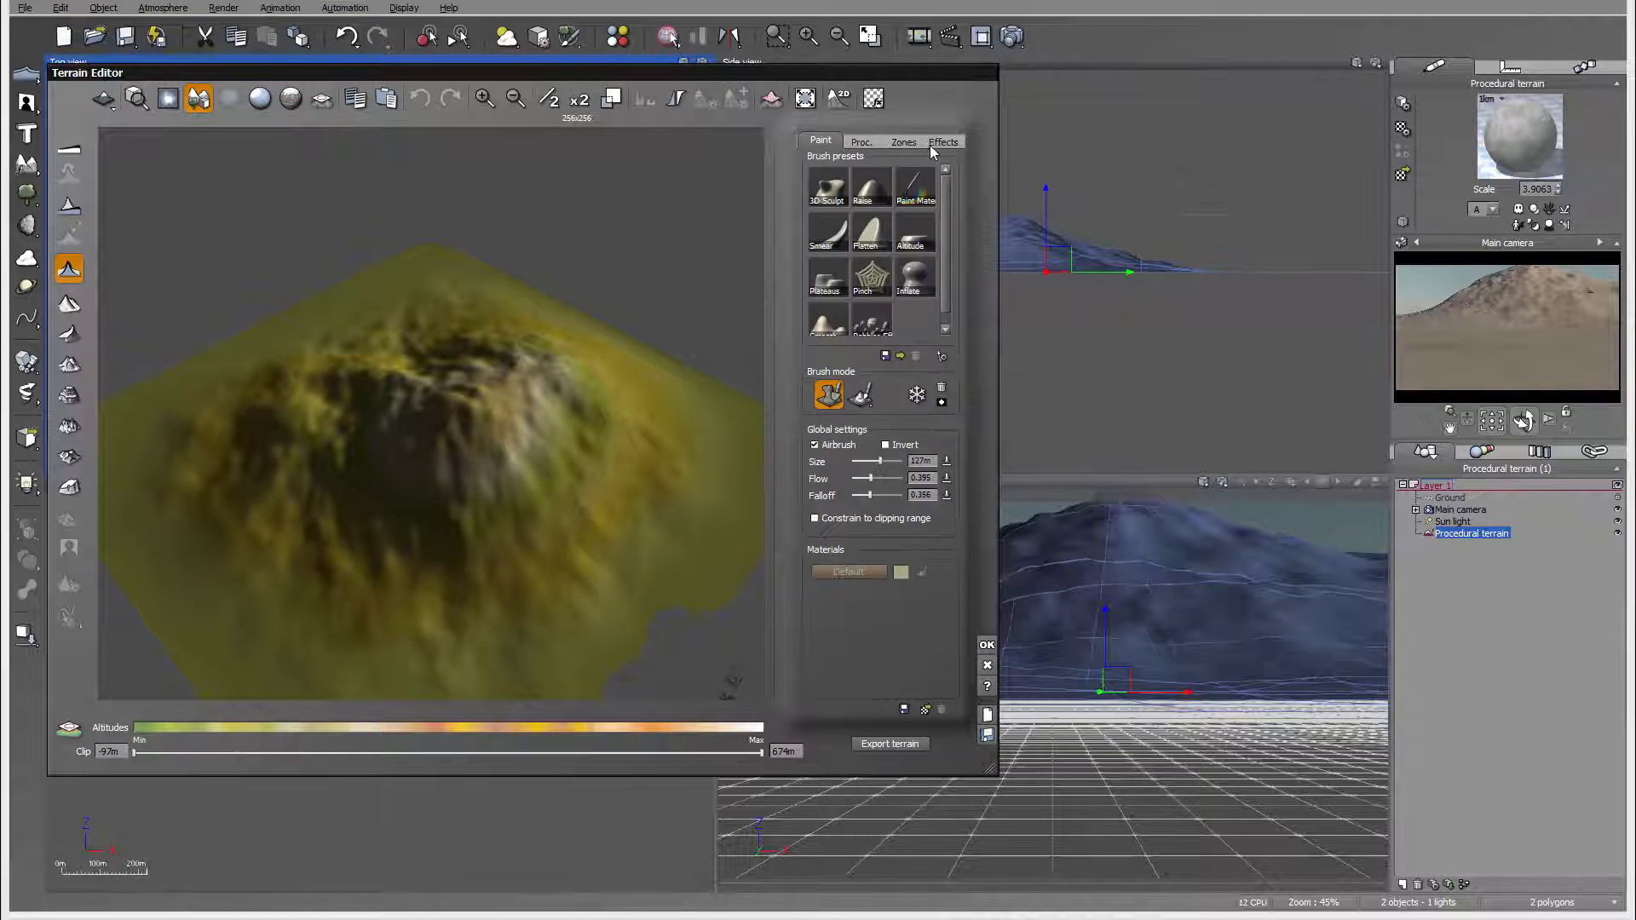
click(866, 142)
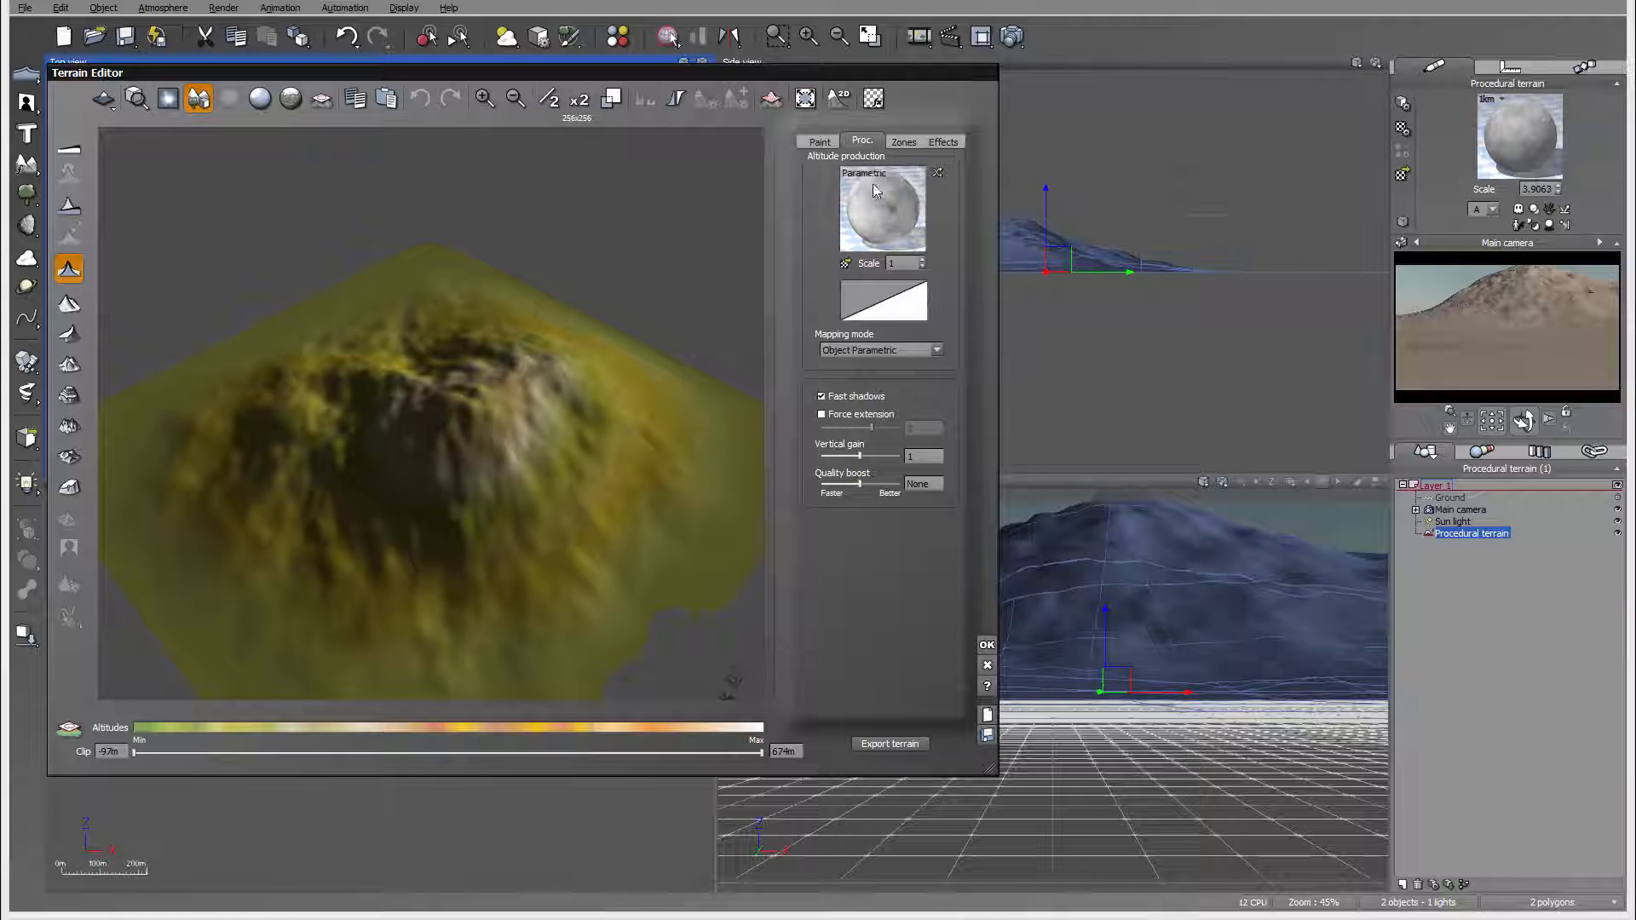
right_click(890, 205)
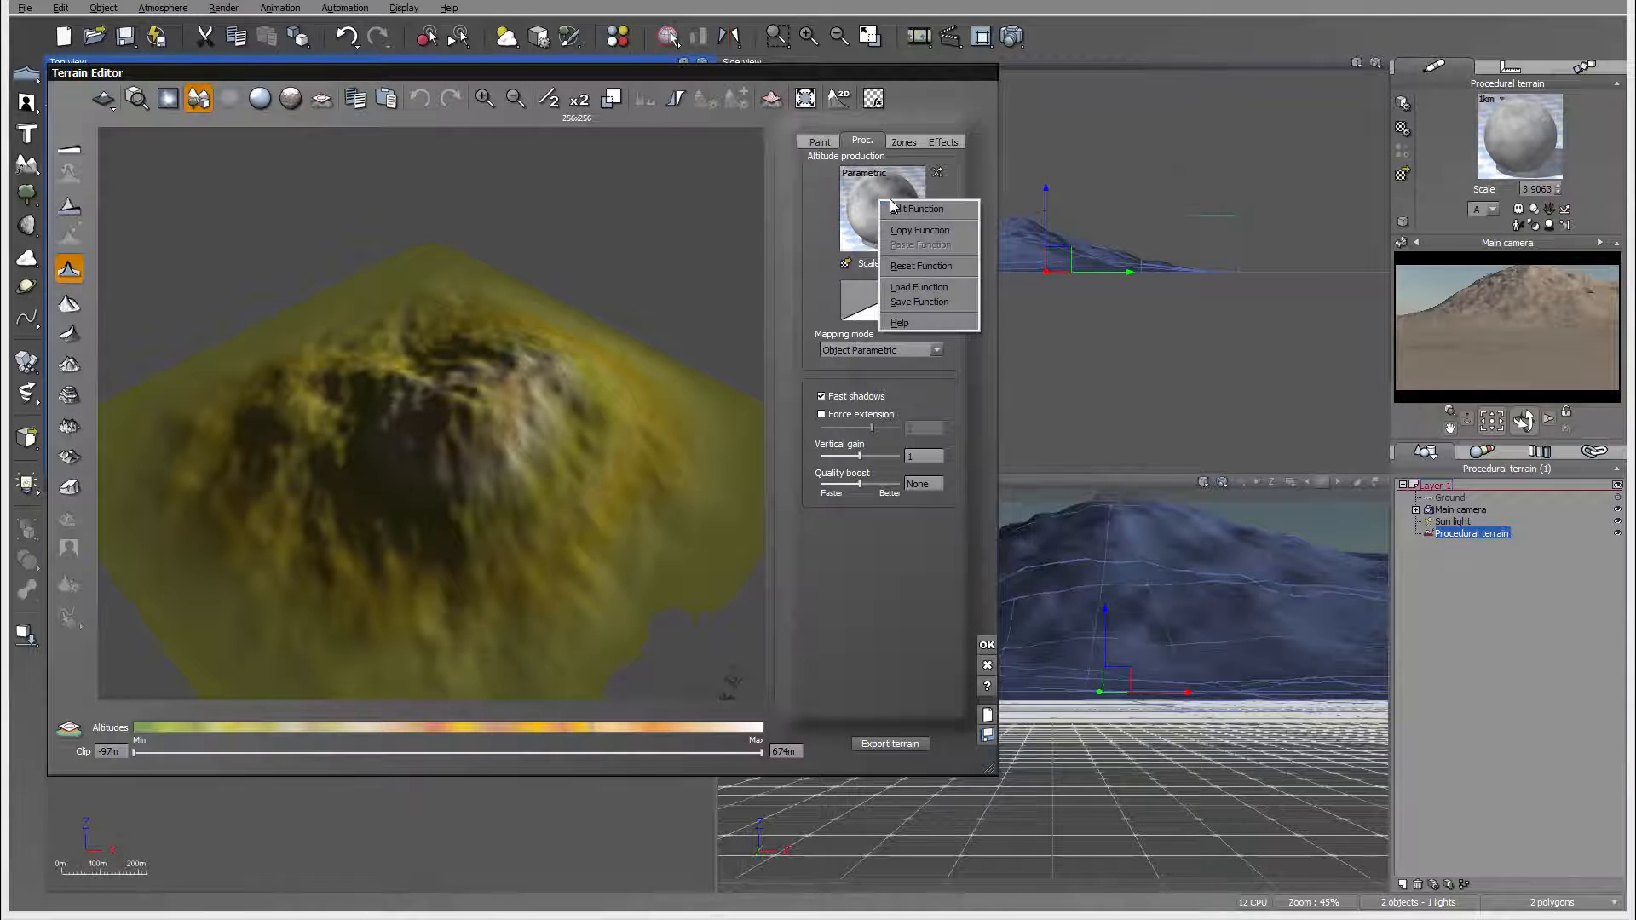
click(924, 211)
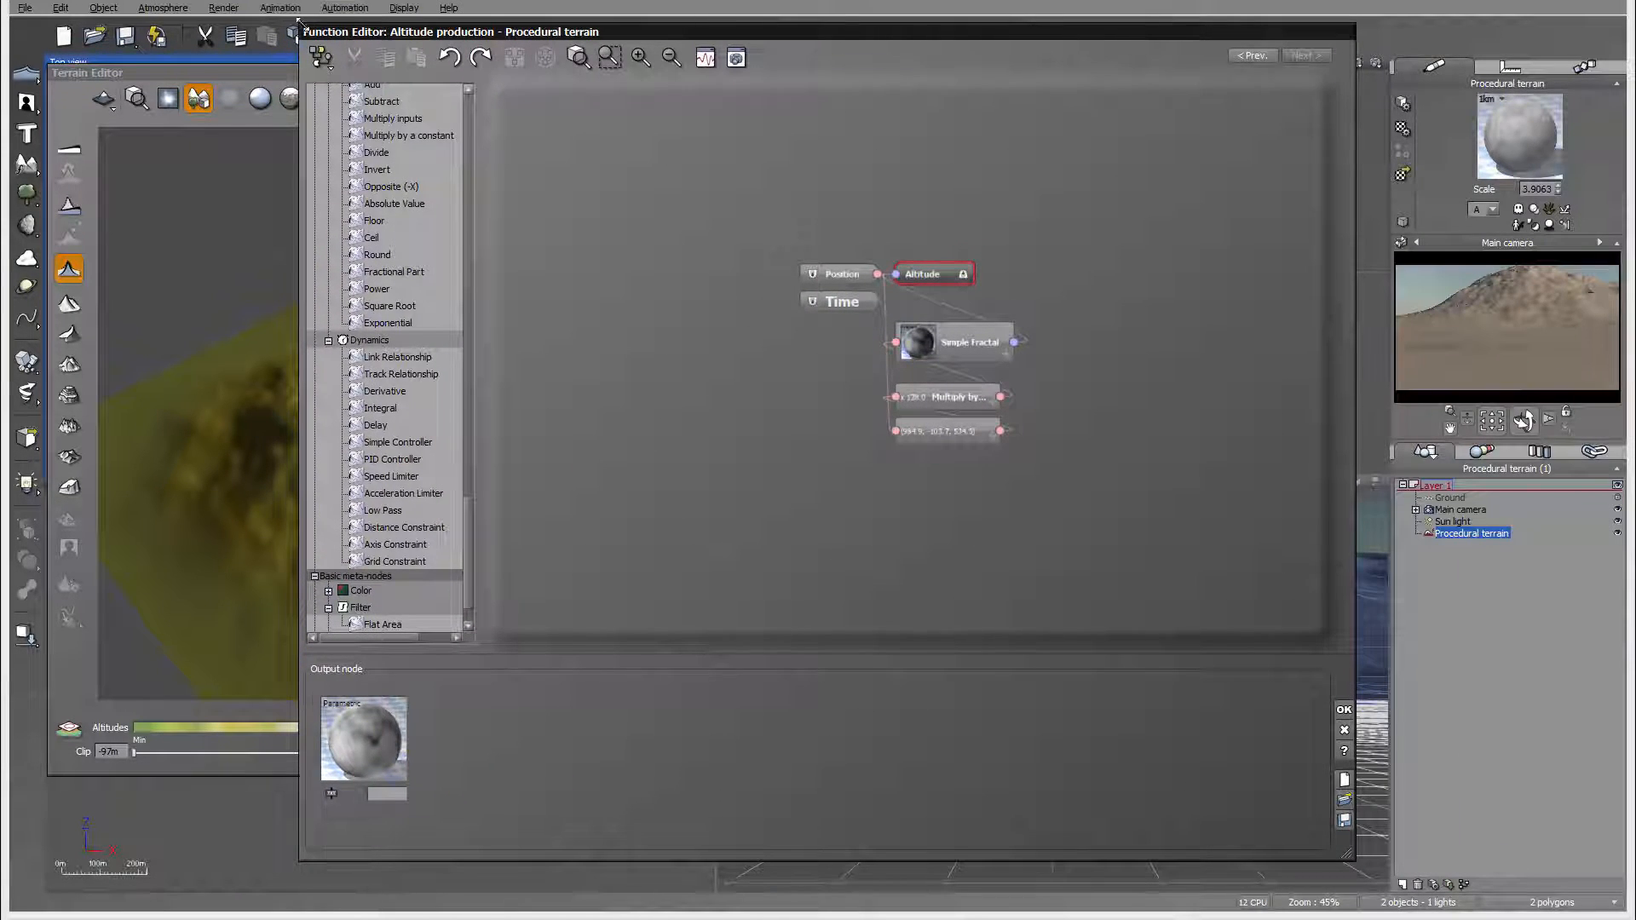
drag(298, 22, 278, 193)
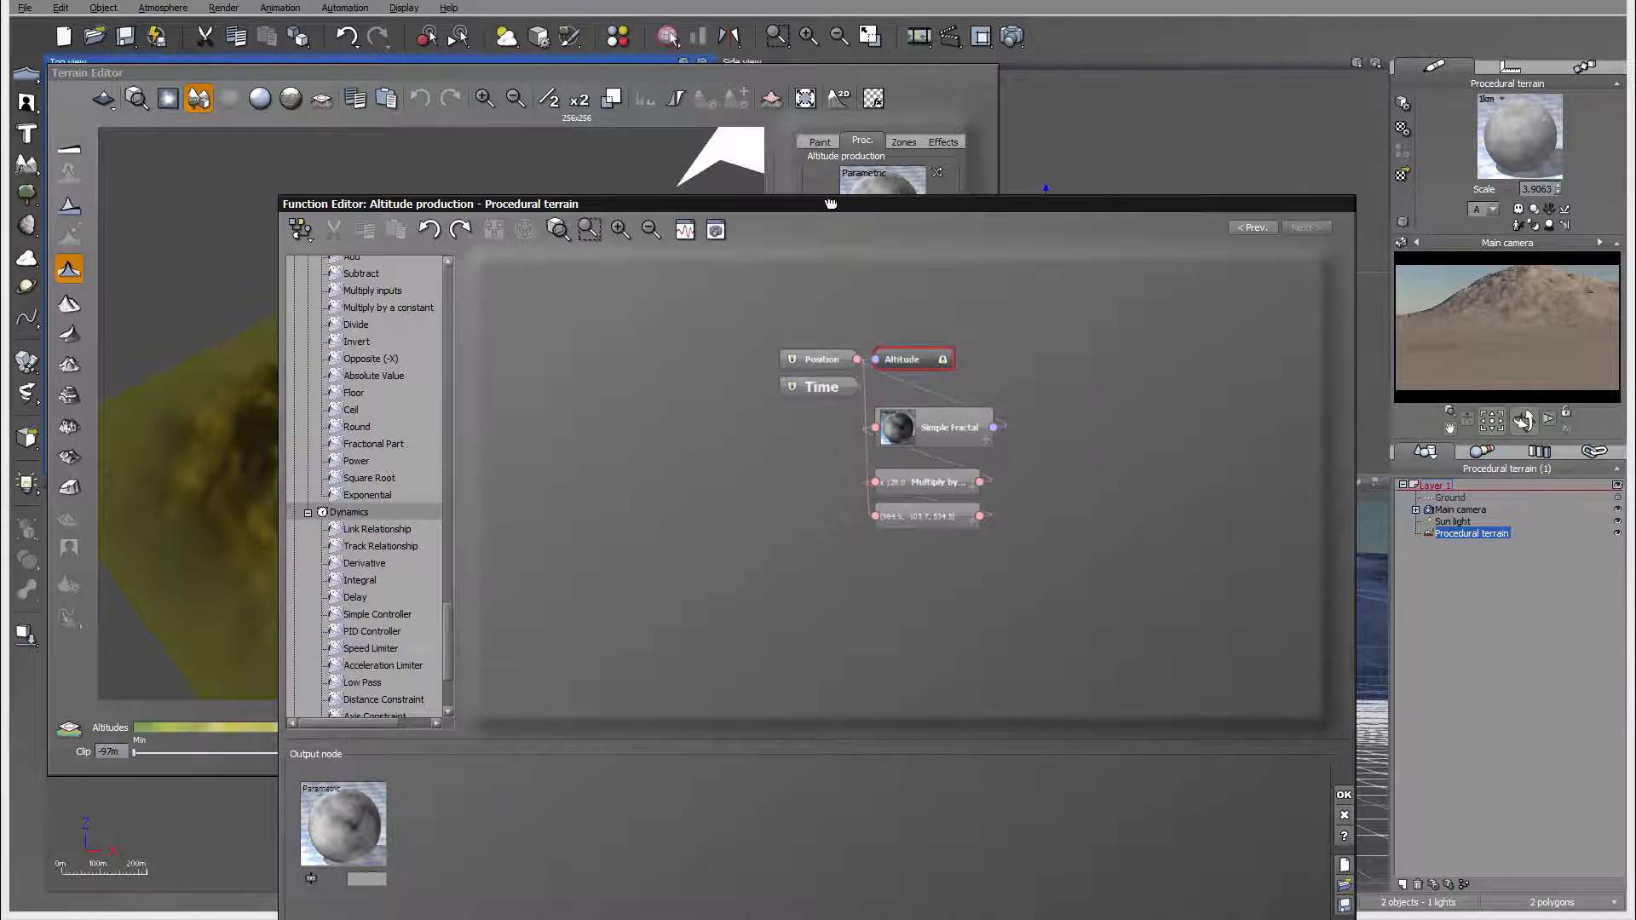
drag(831, 204, 959, 43)
Arrange the function's nodes in one row in the order Position, Randomness, Multiply by a constant, Simple Fractal and Altitude, with Time below Position
drag(869, 156, 969, 260)
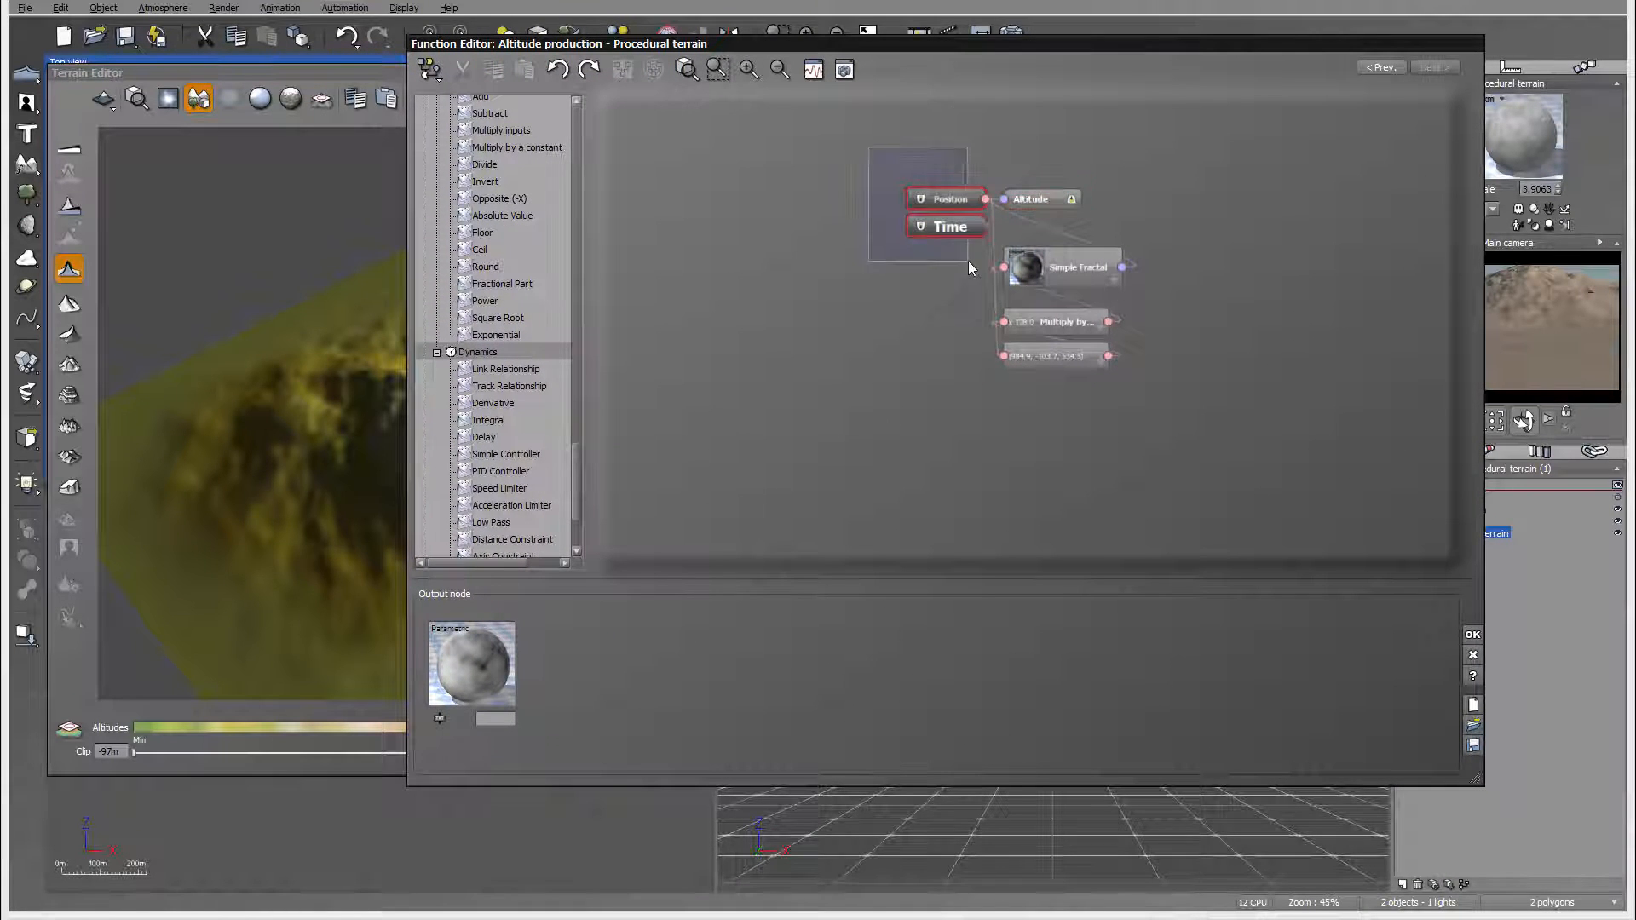
drag(913, 209, 665, 271)
drag(1031, 321, 861, 223)
drag(1061, 362, 840, 319)
drag(1110, 265, 1156, 252)
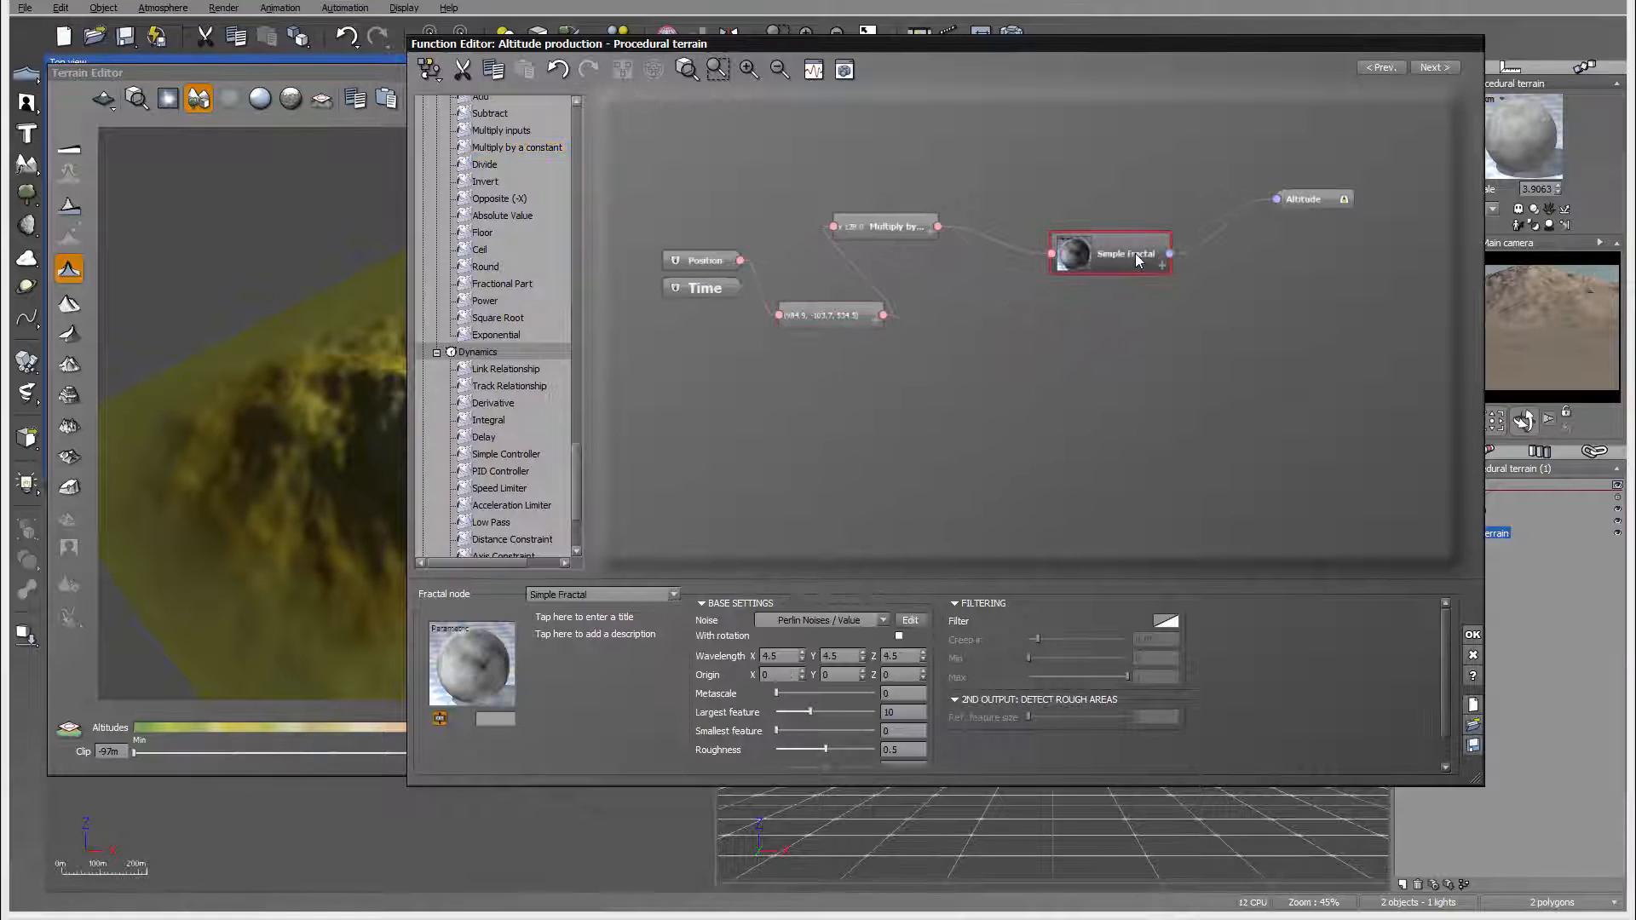
drag(1318, 202, 1371, 167)
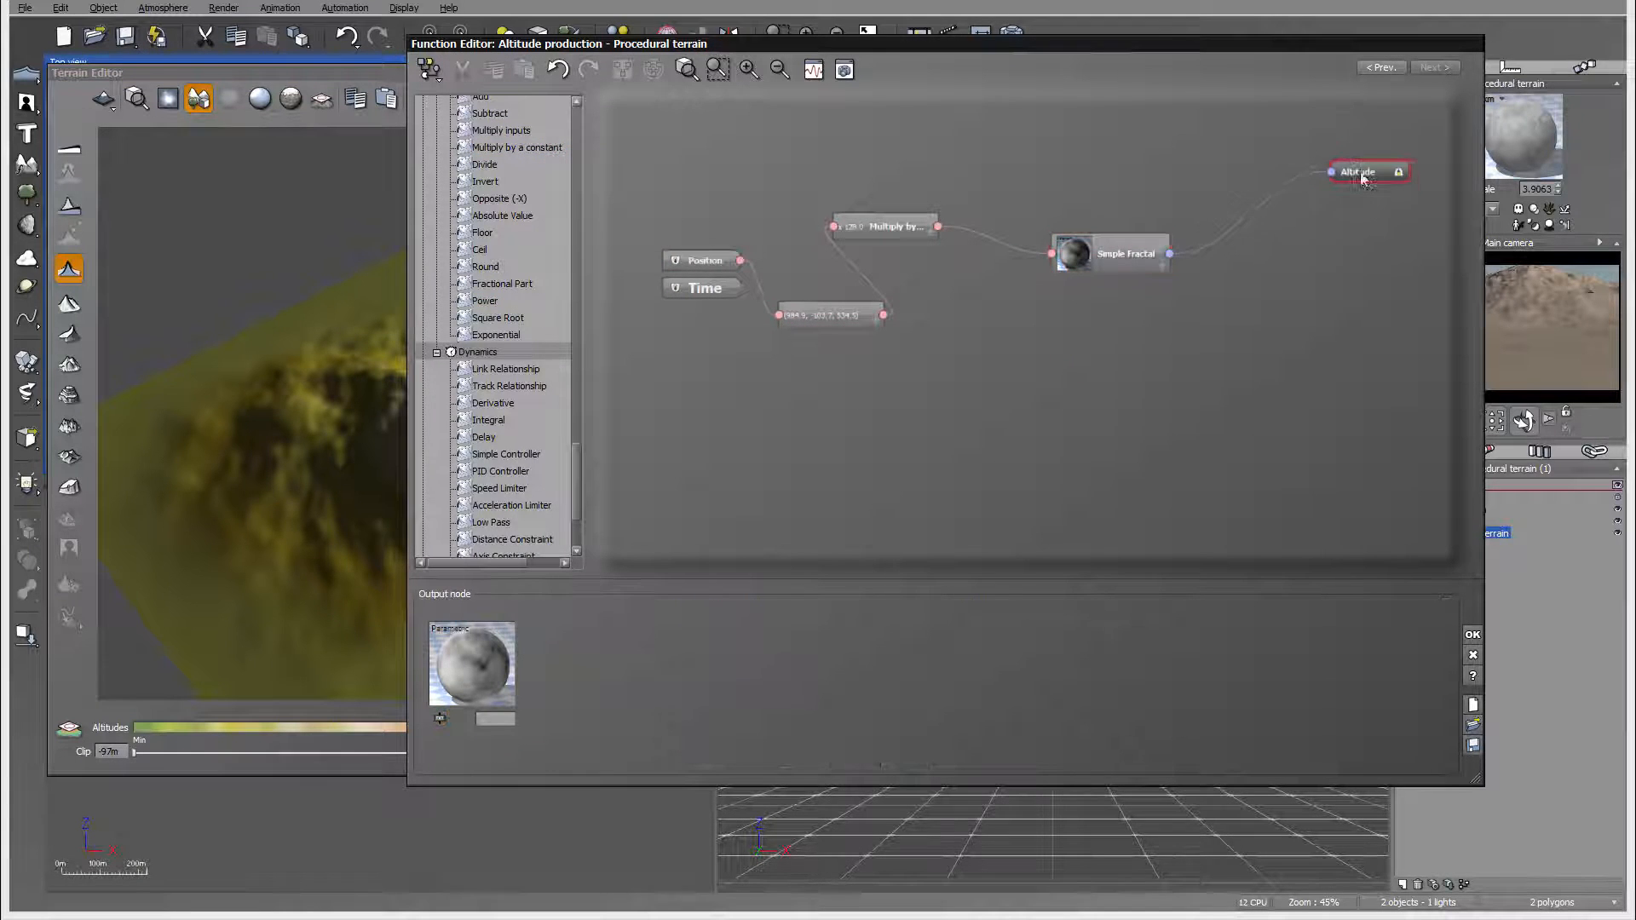
drag(1113, 257, 1202, 198)
drag(895, 226, 1002, 192)
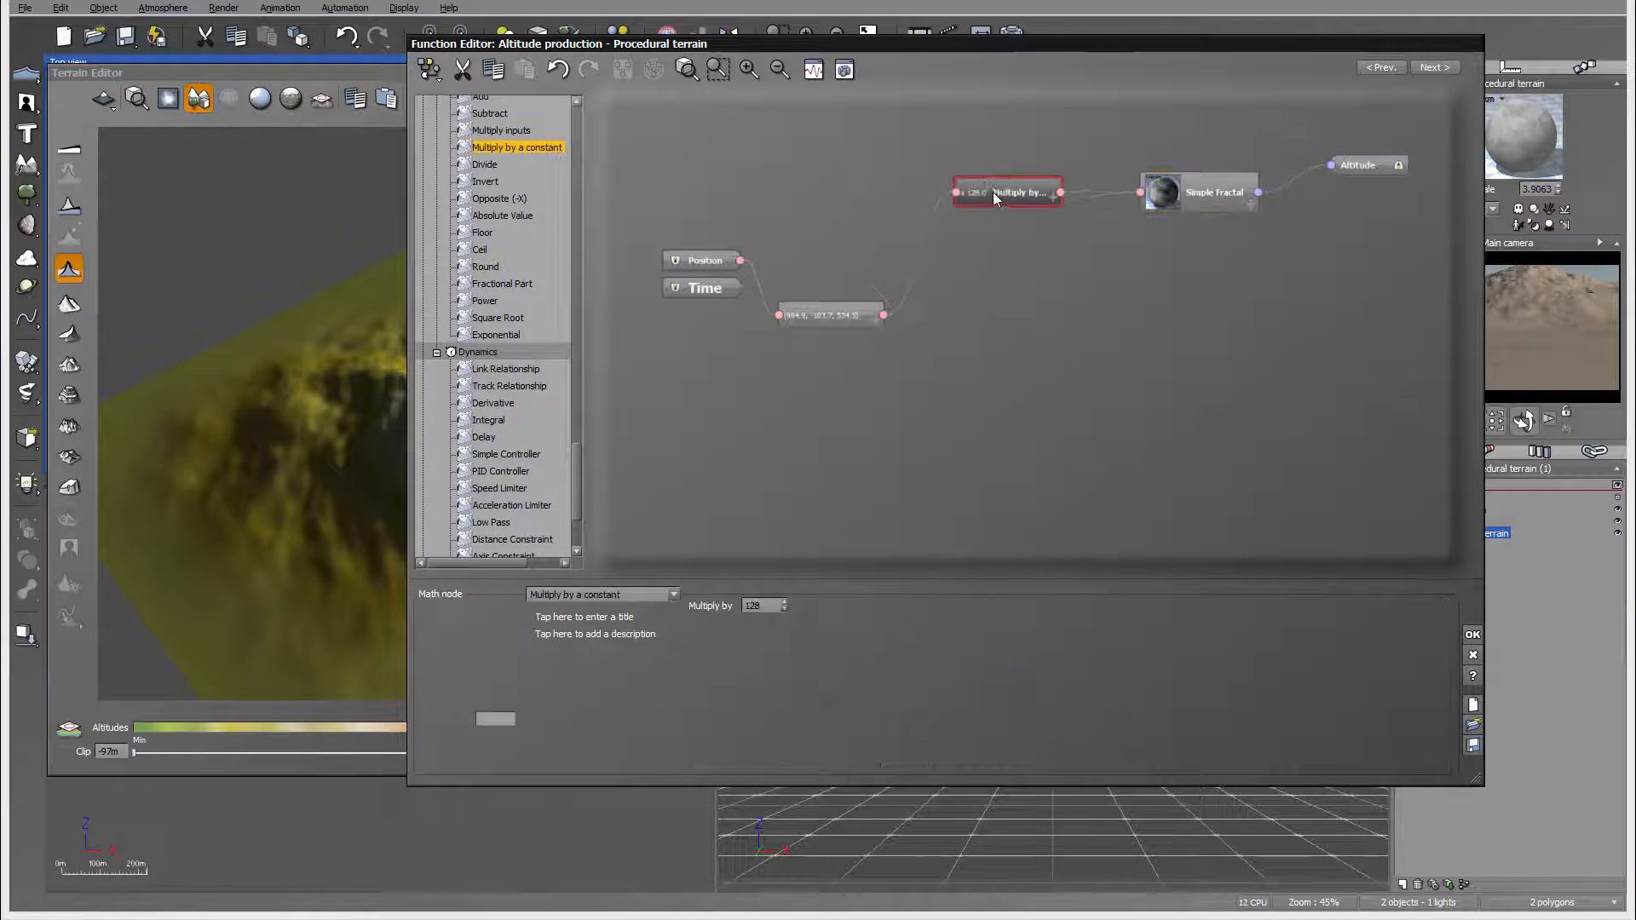
drag(818, 305, 842, 227)
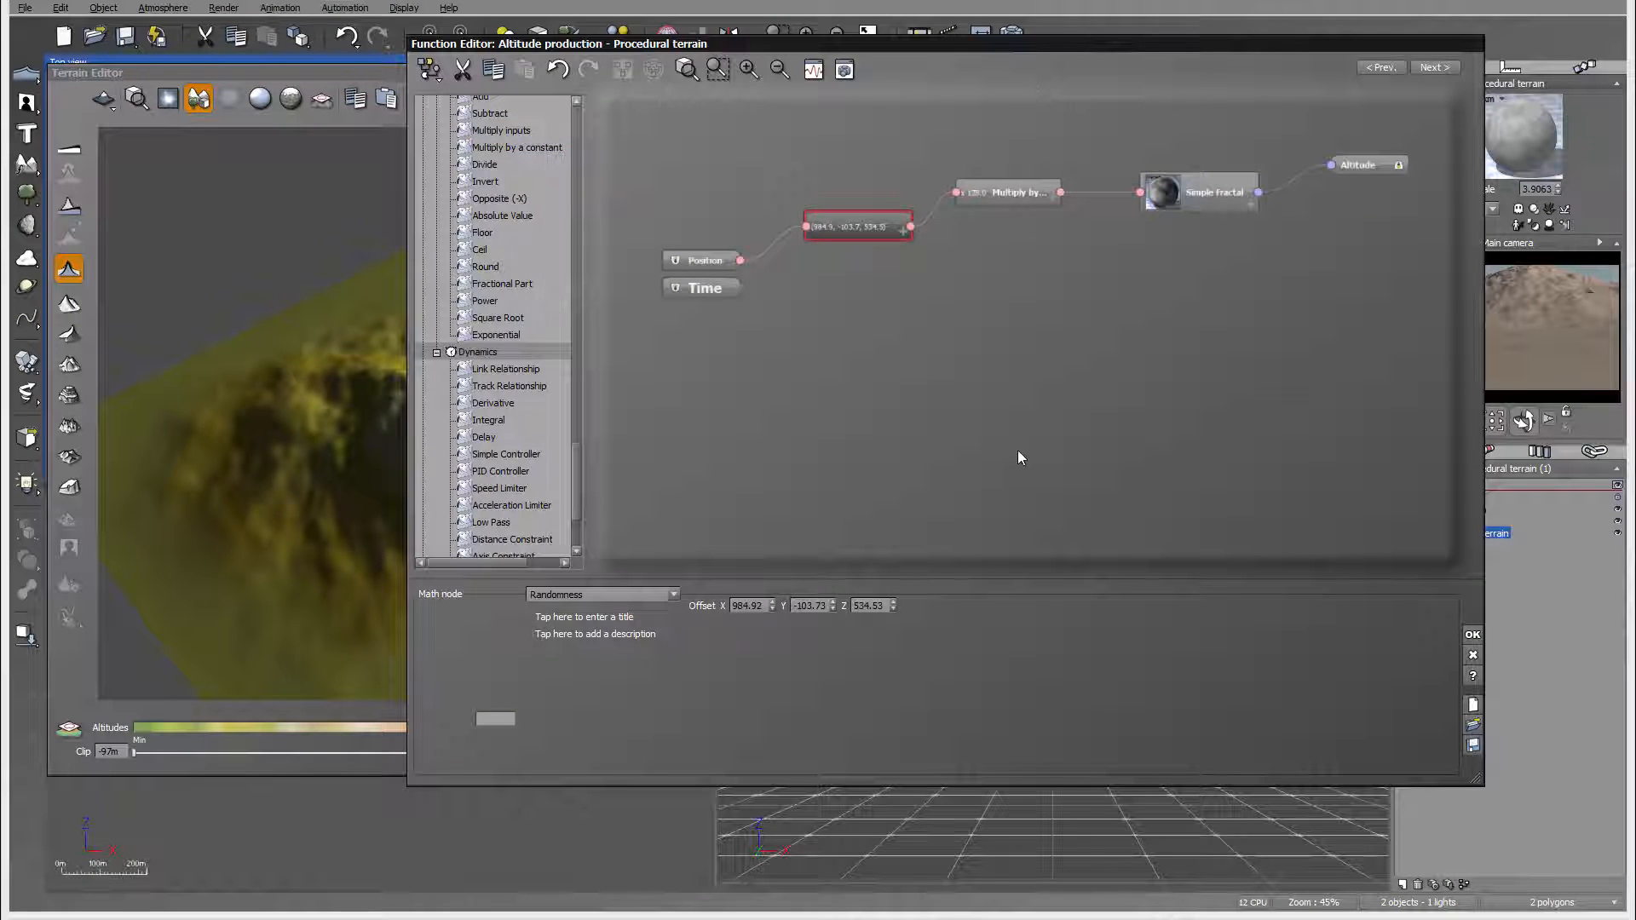
drag(668, 249, 672, 192)
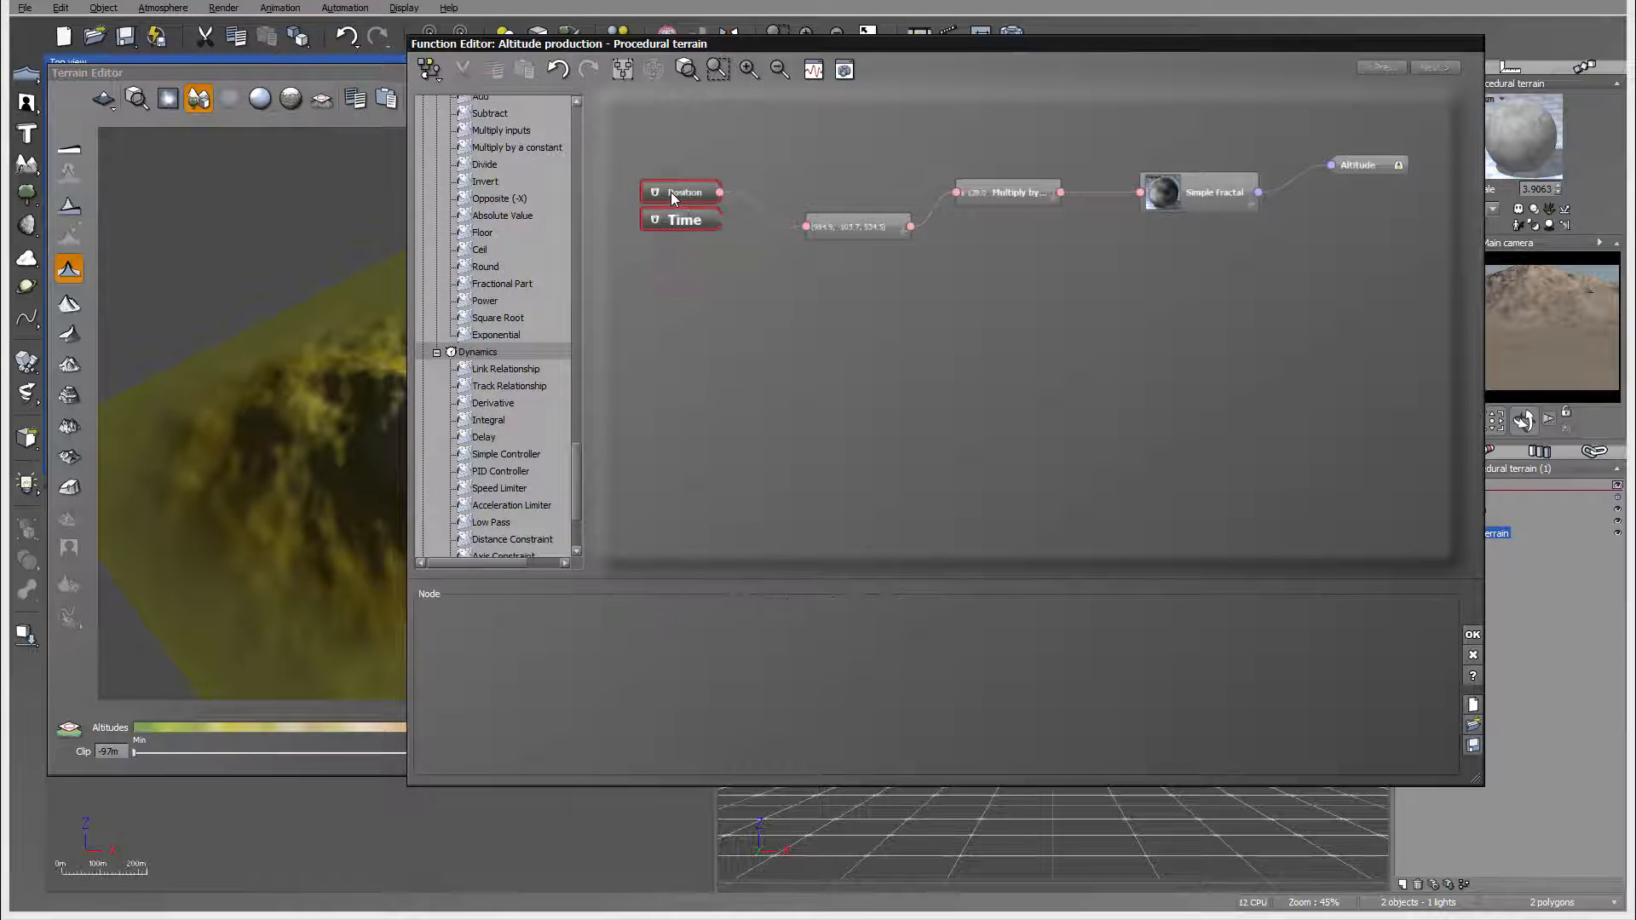
drag(871, 230, 855, 196)
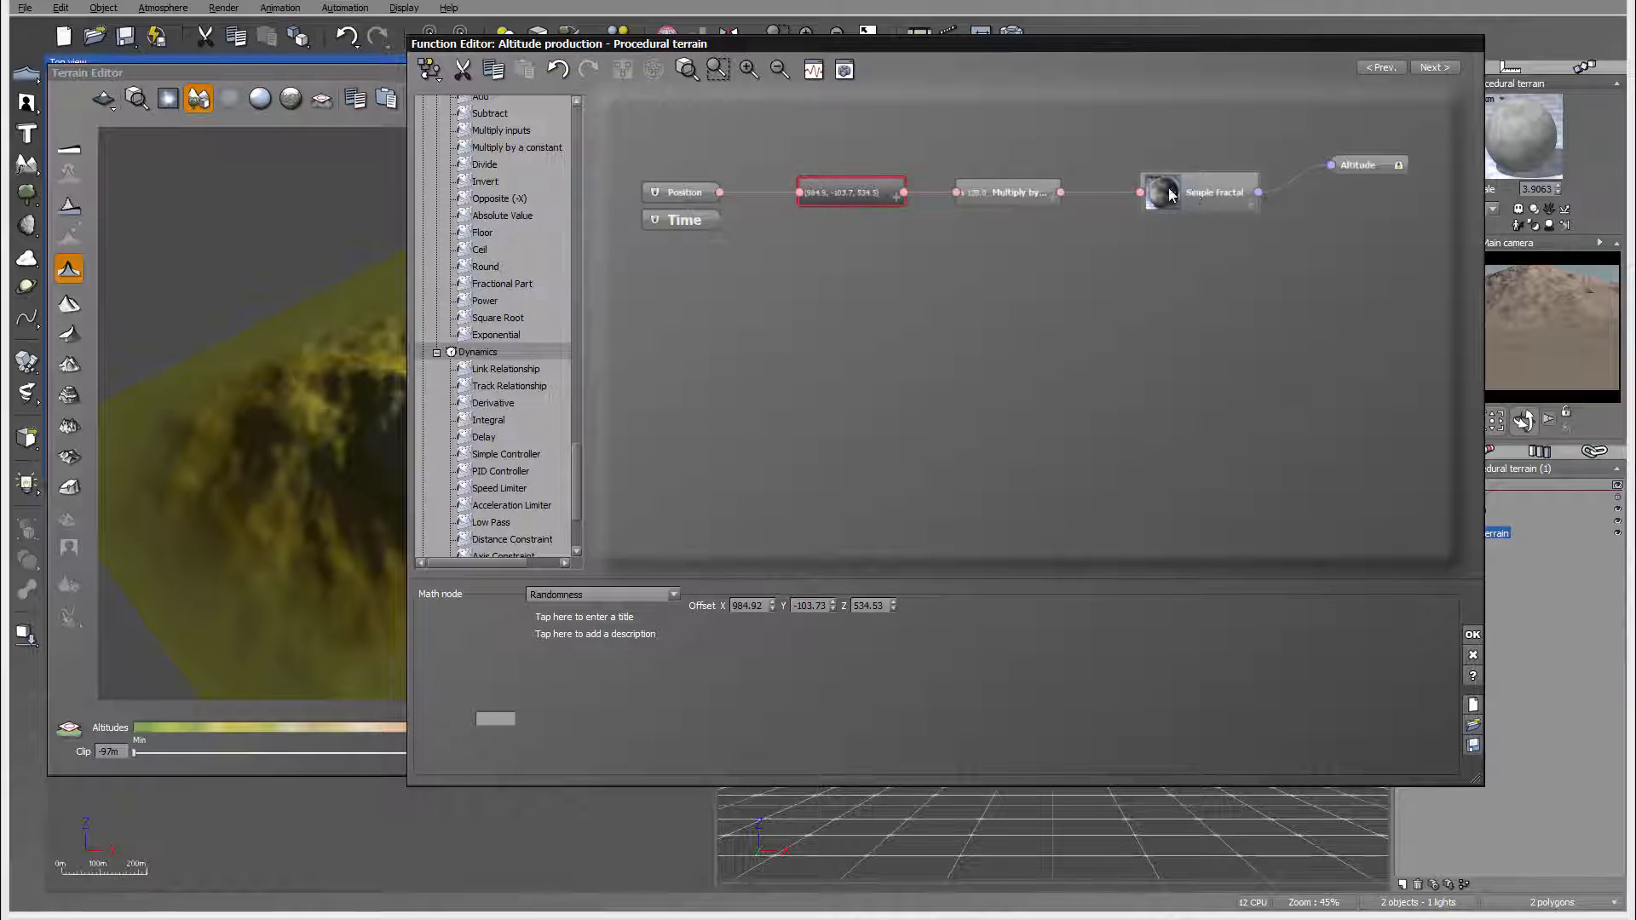
drag(1355, 168, 1359, 193)
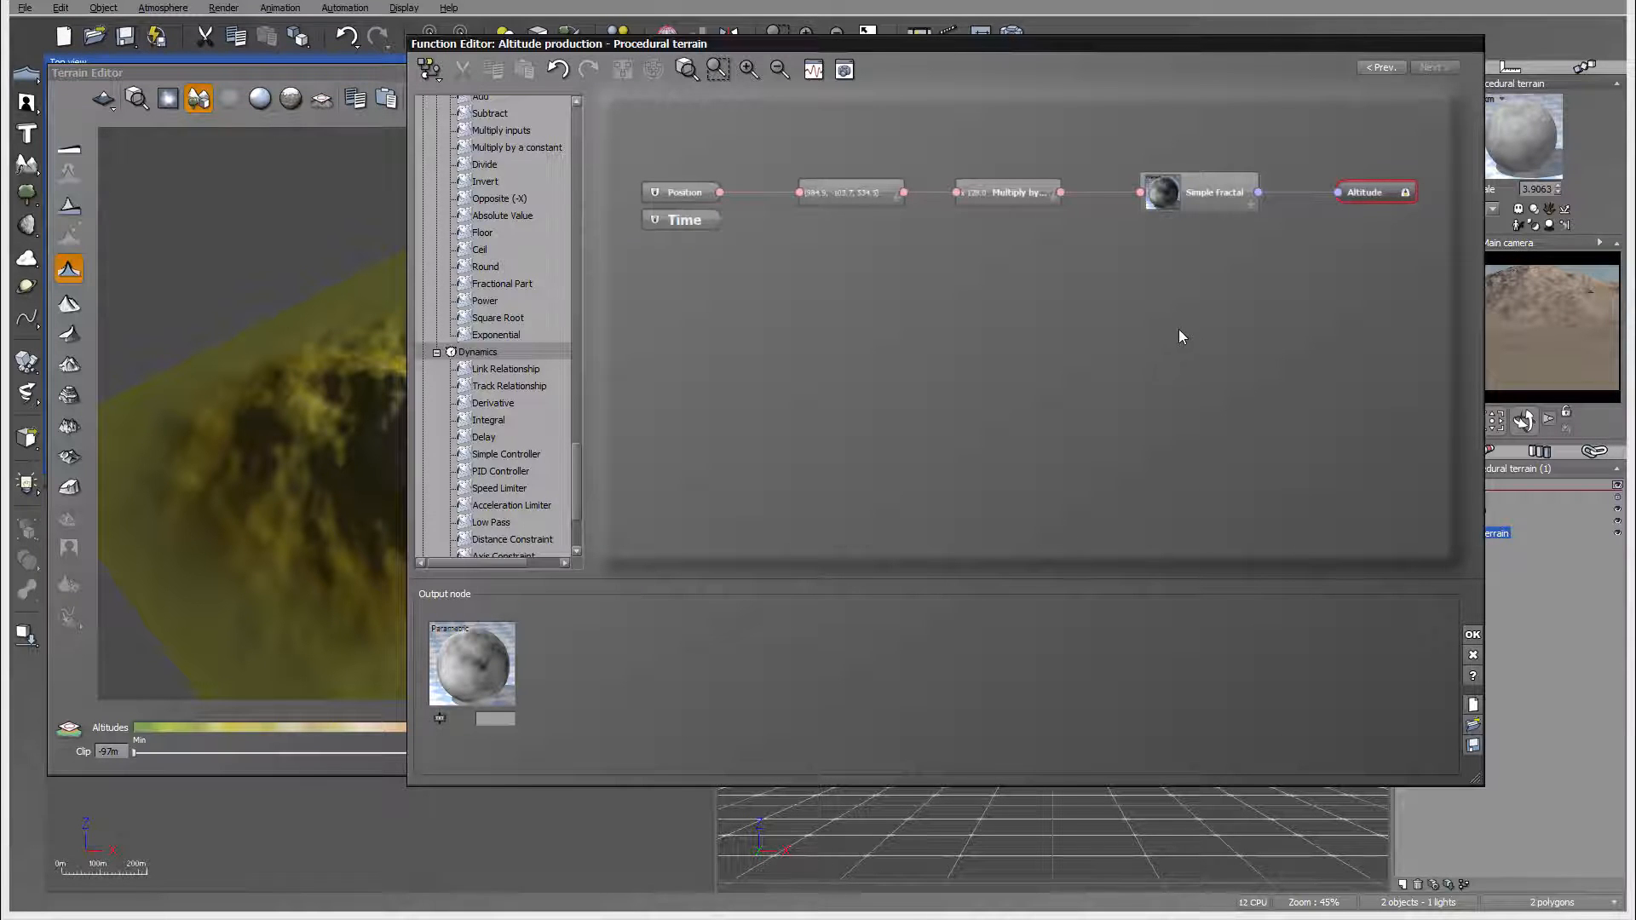
Change the Simple Fractal node to Terrain Fractal and inspect the relief in the terrain preview
click(1213, 191)
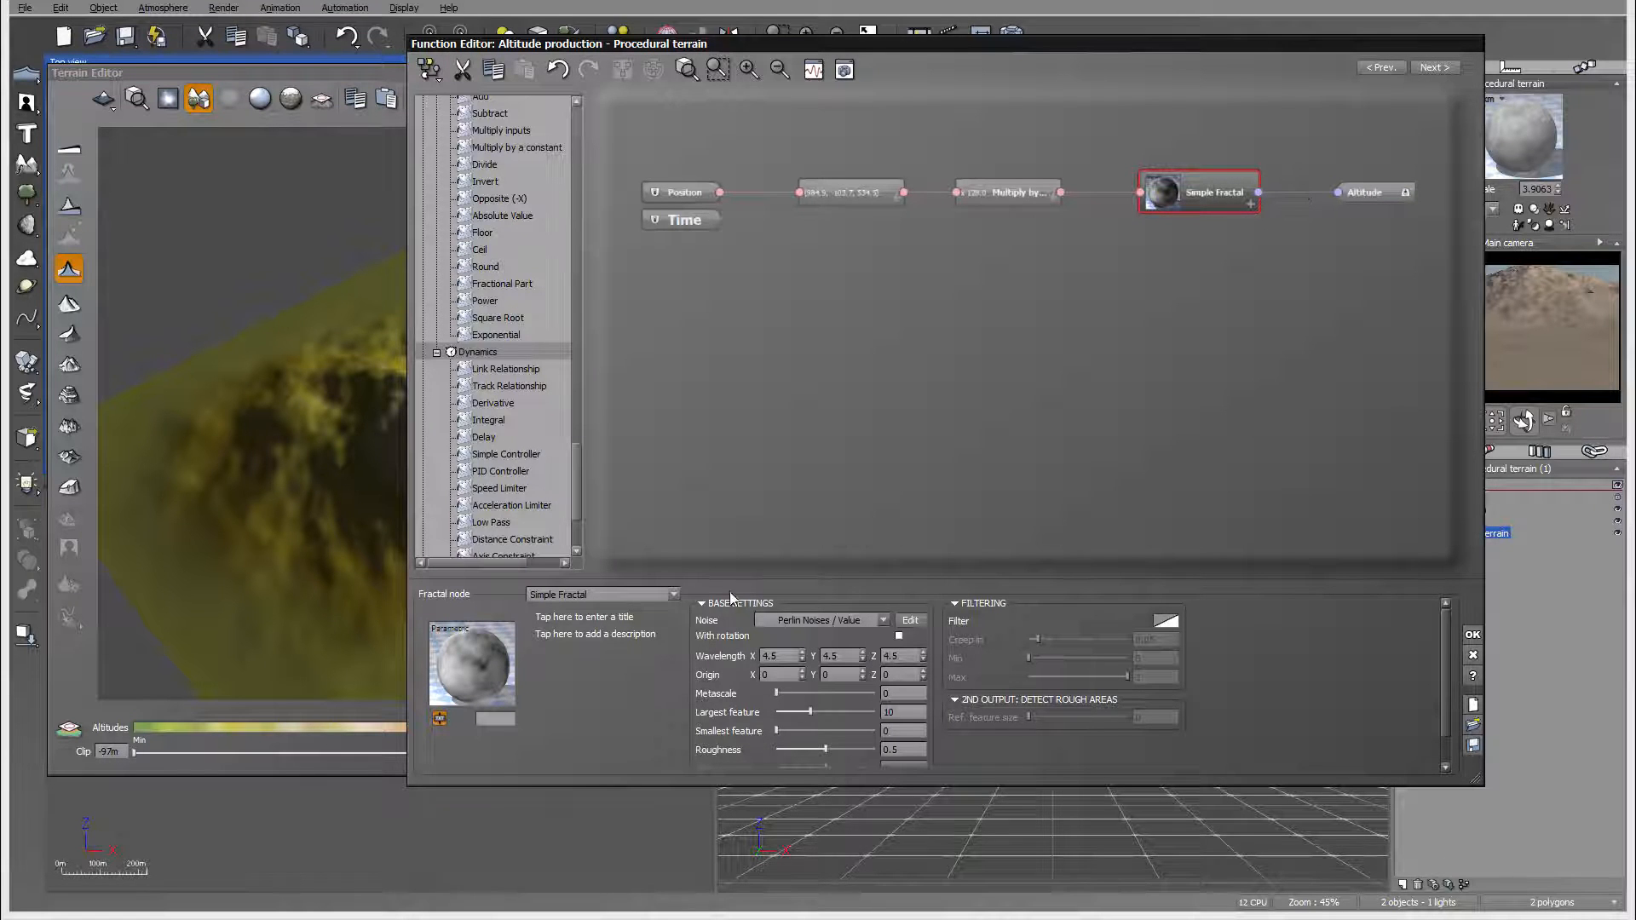
click(675, 595)
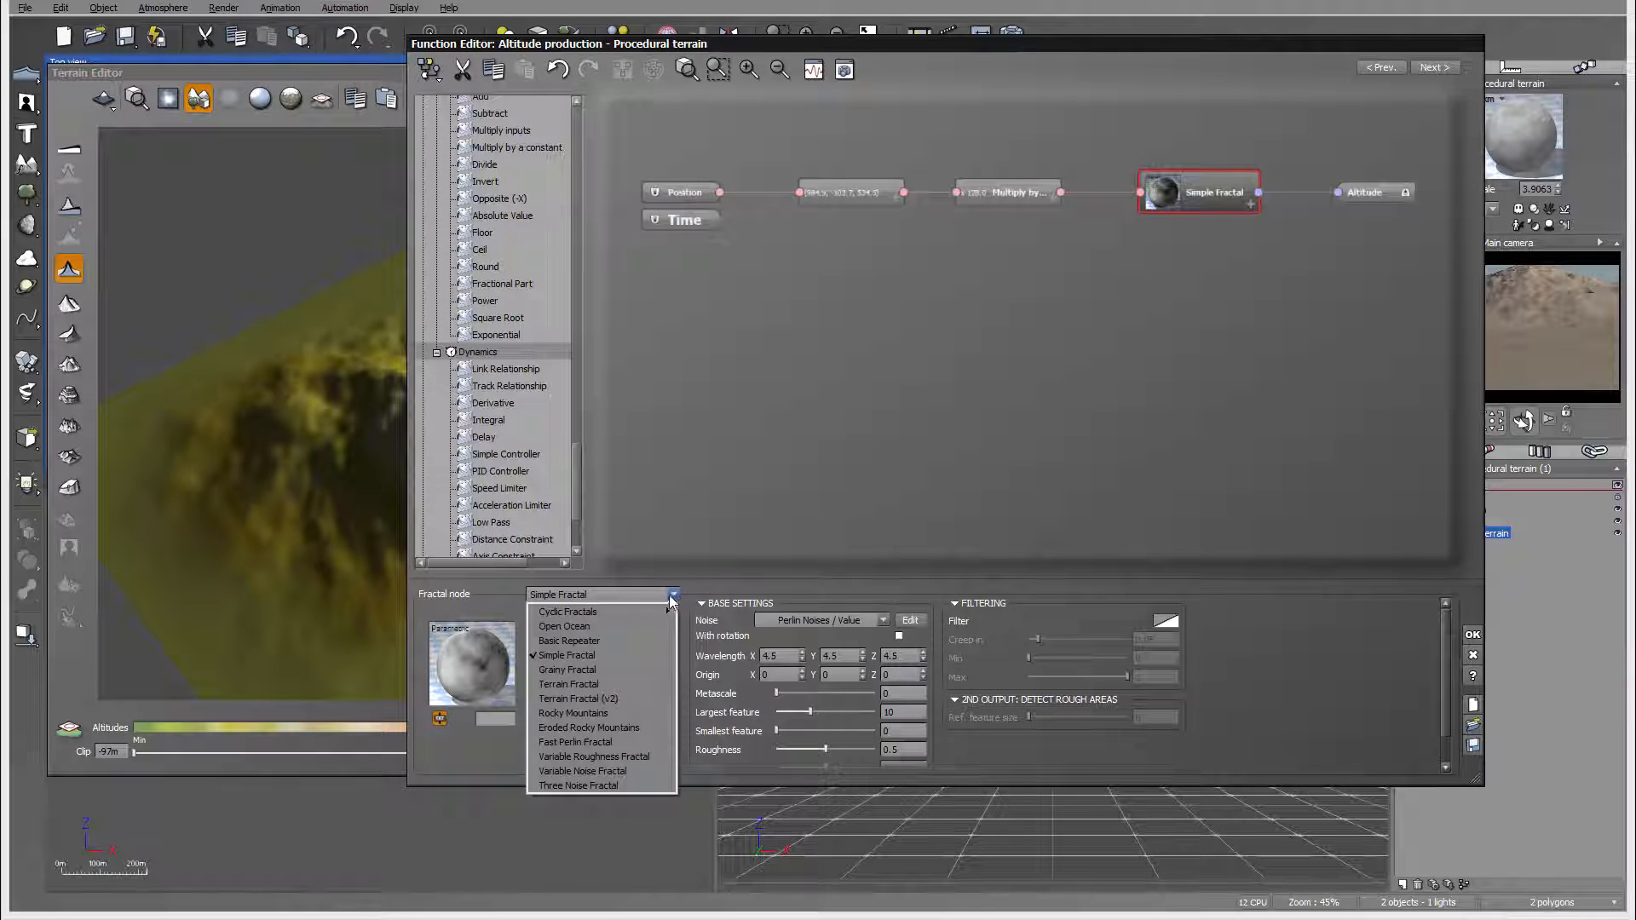
click(591, 687)
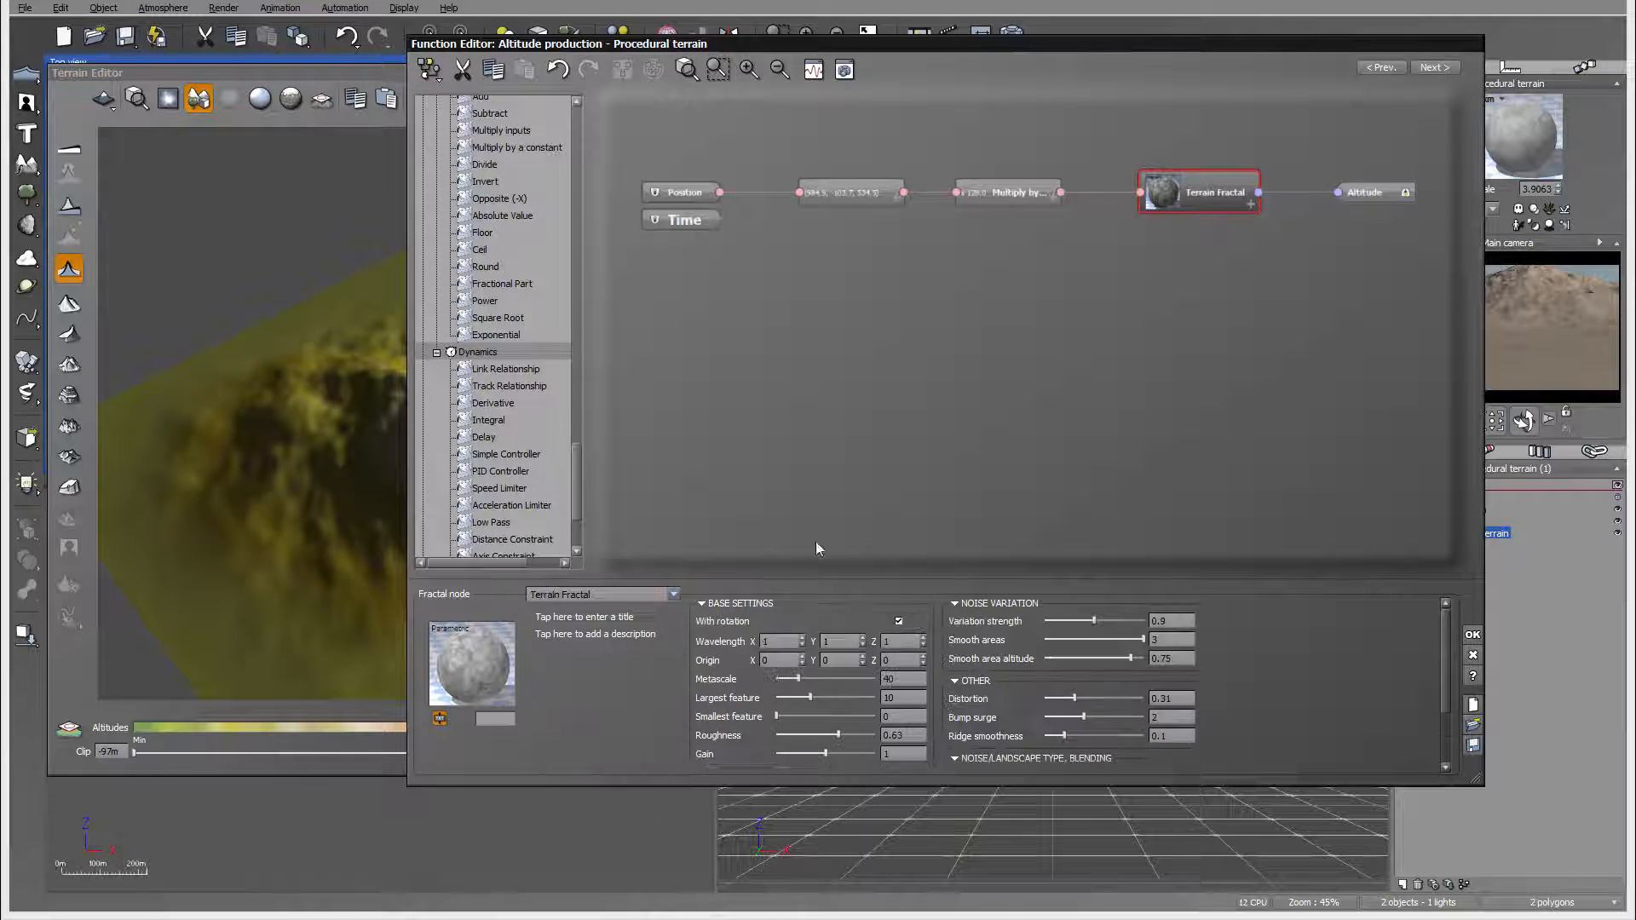
click(351, 186)
drag(338, 280, 290, 196)
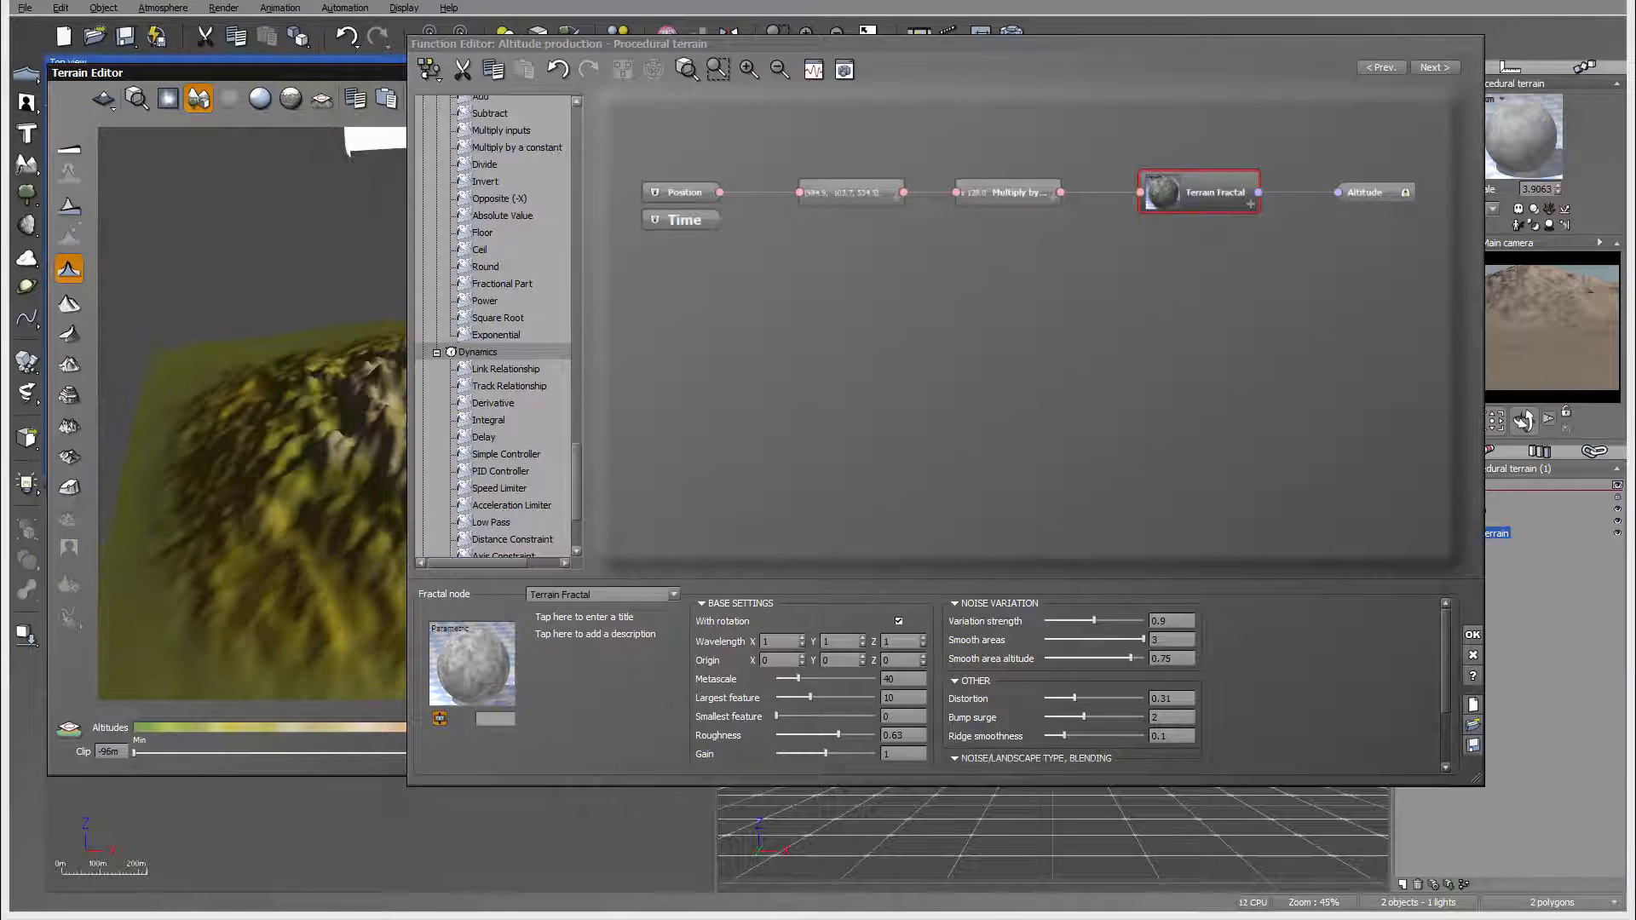
drag(740, 50, 875, 54)
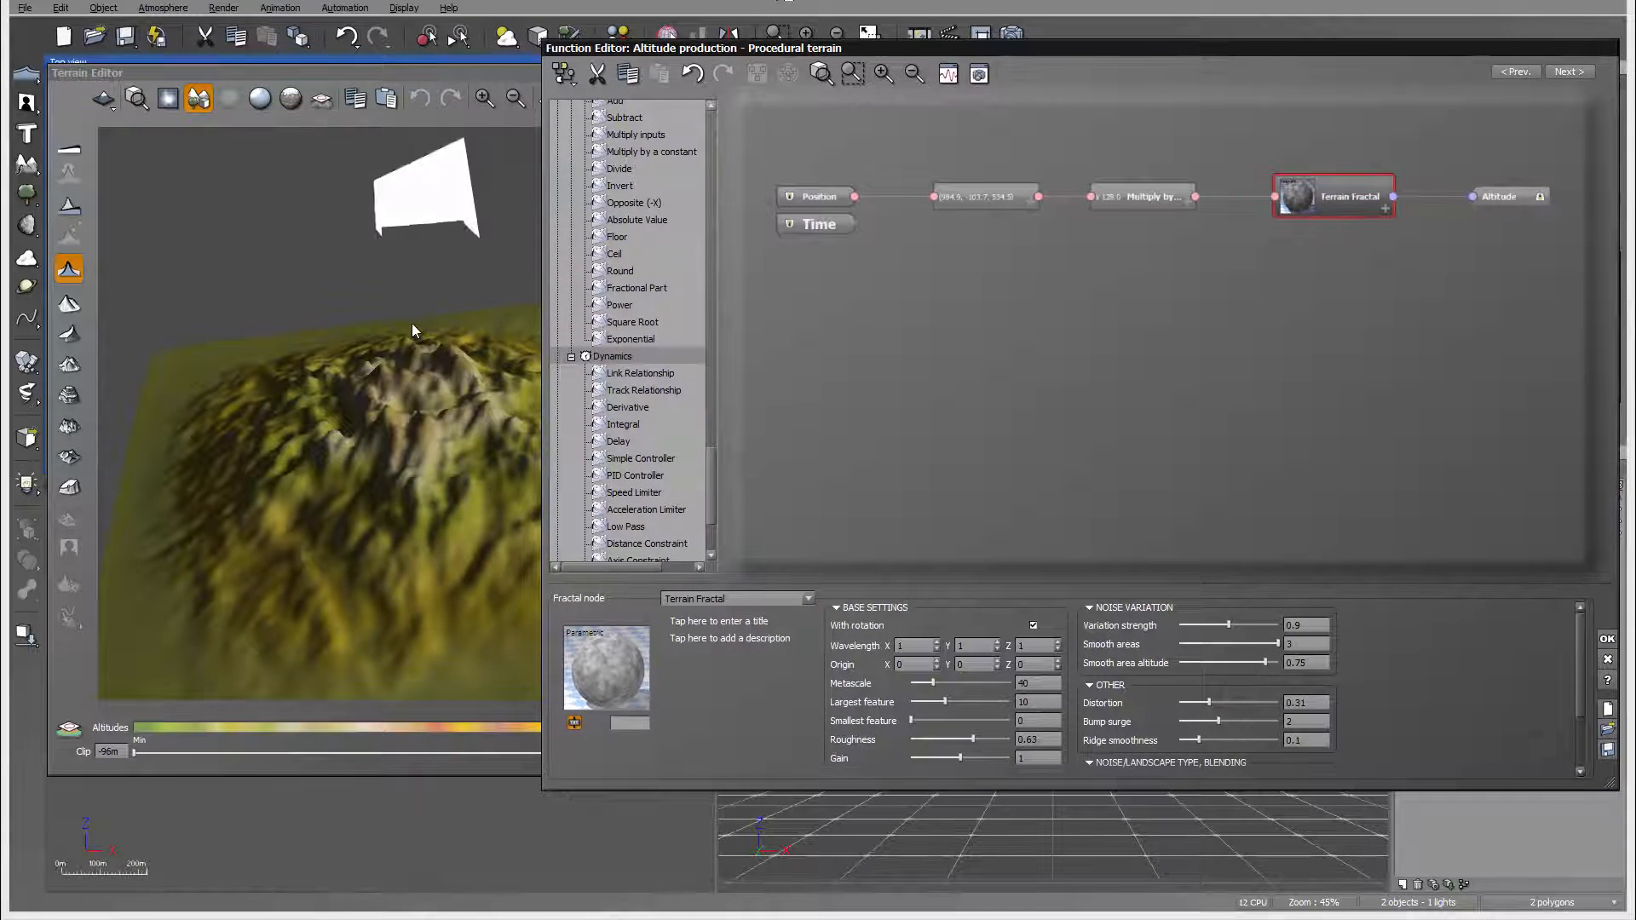
right_drag(232, 298, 382, 352)
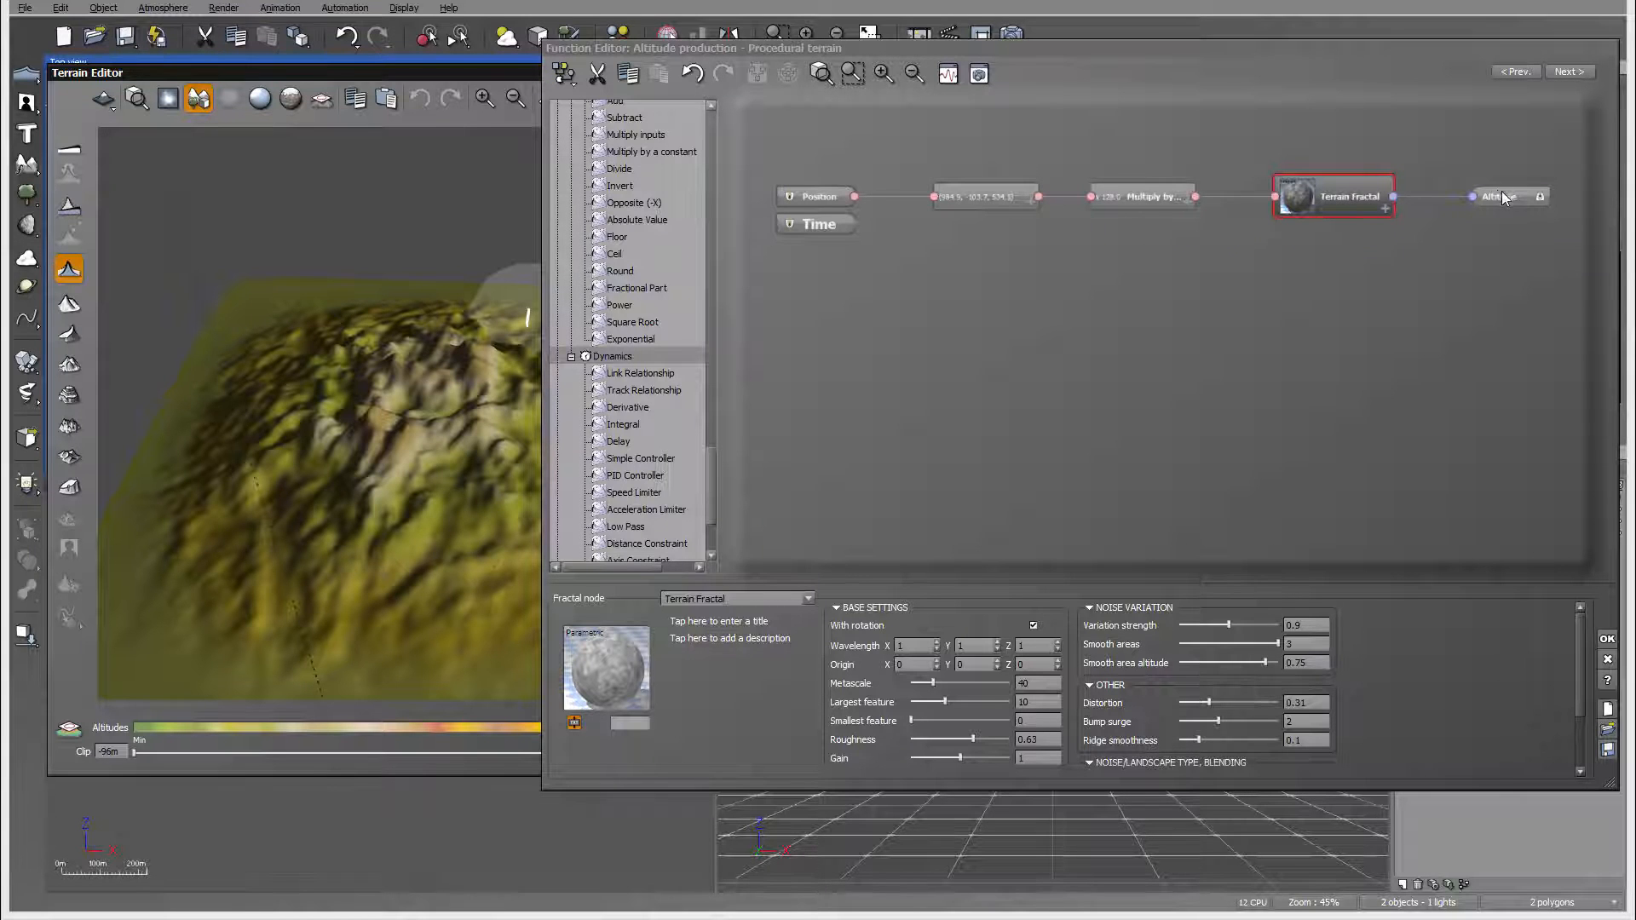
Set the Multiply by a constant node's factor to 1 and refresh the terrain preview
click(1137, 188)
click(1125, 197)
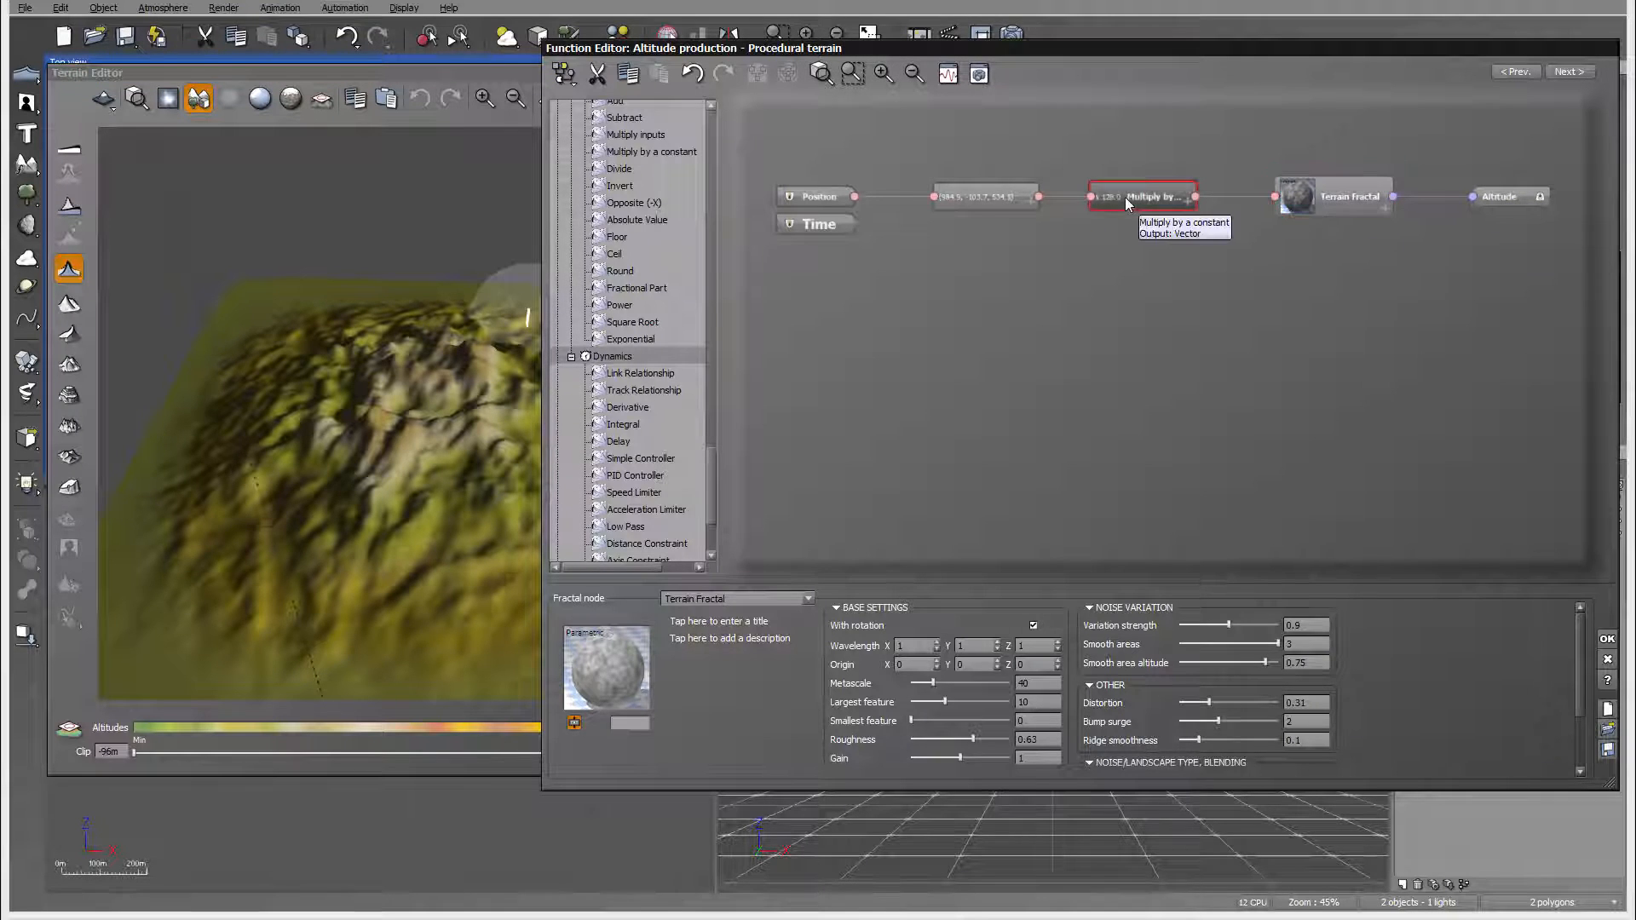
click(896, 610)
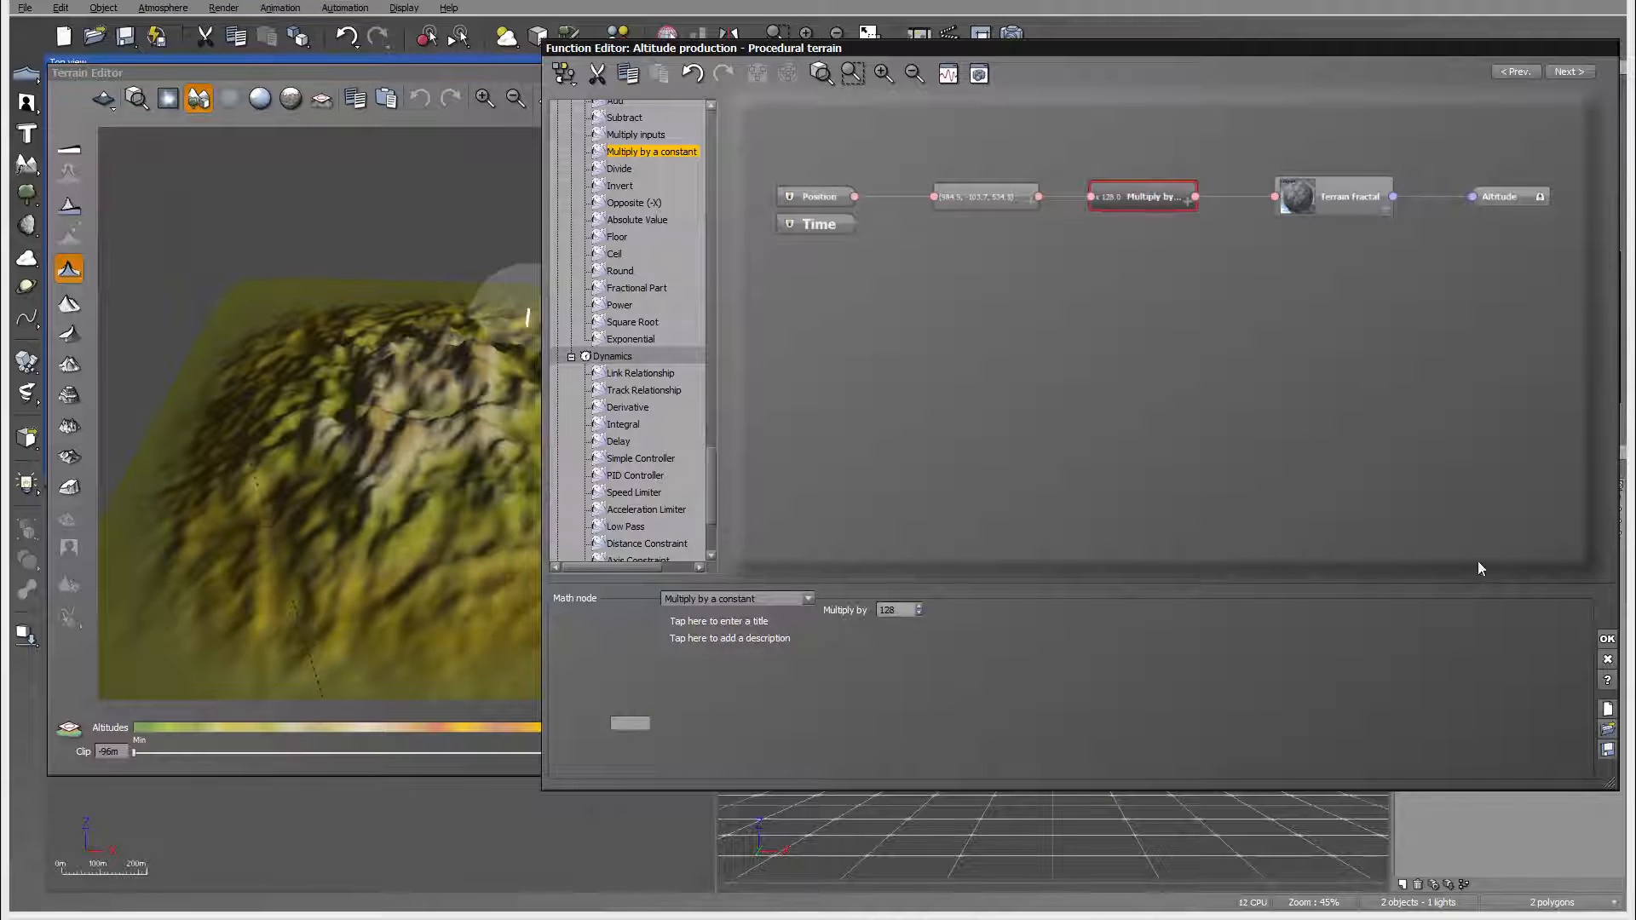
double_click(901, 610)
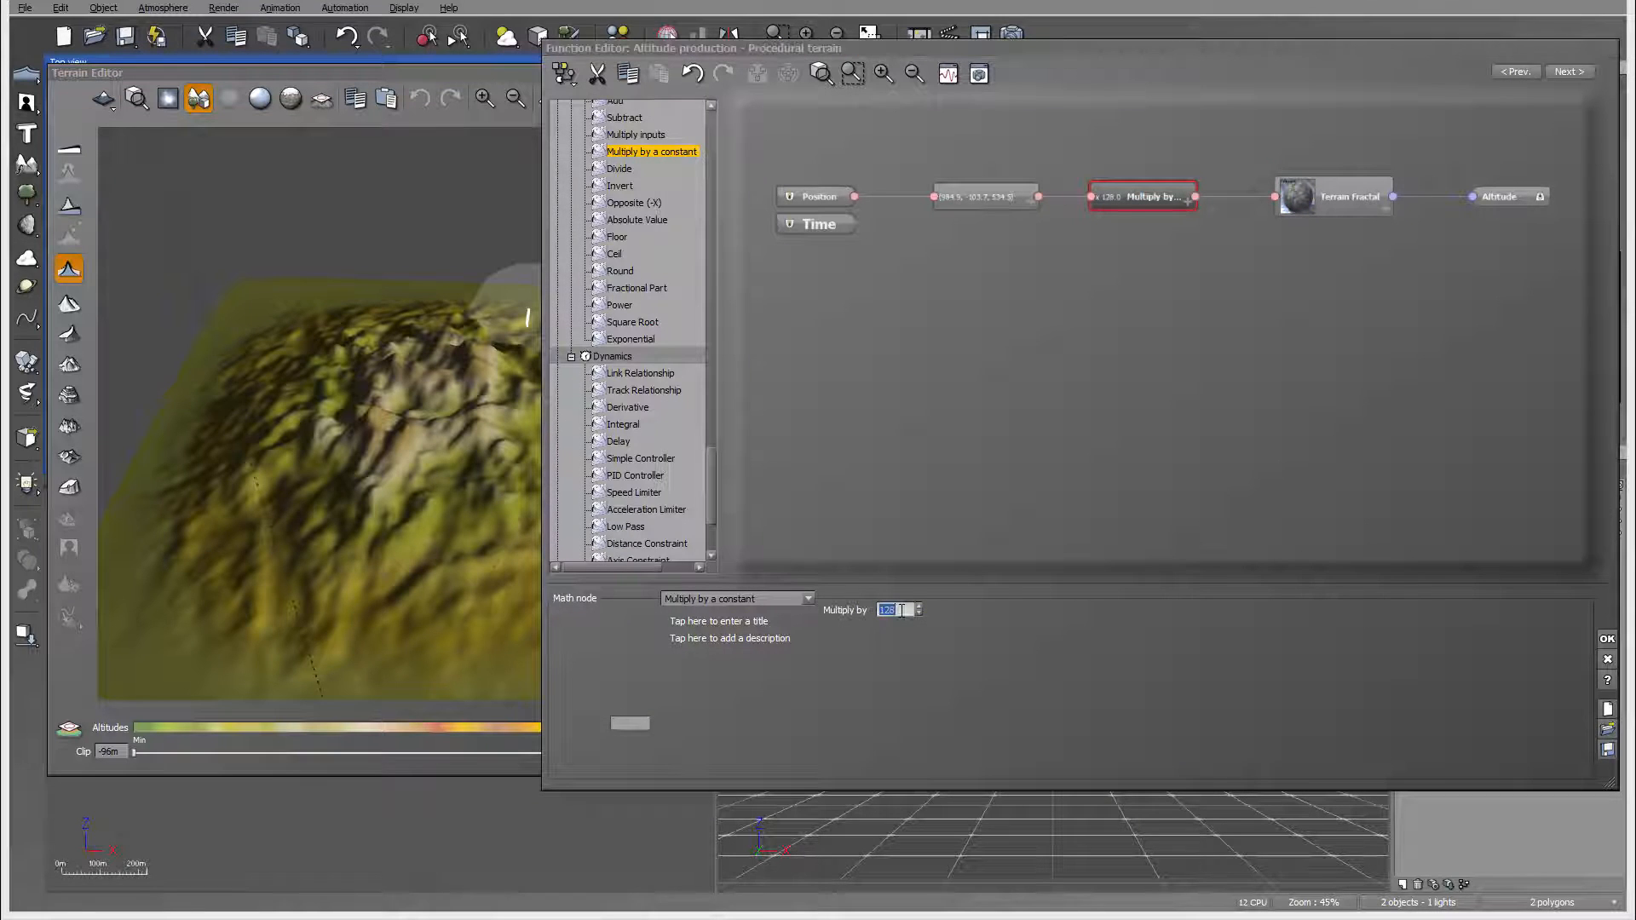
text(1)
click(1244, 367)
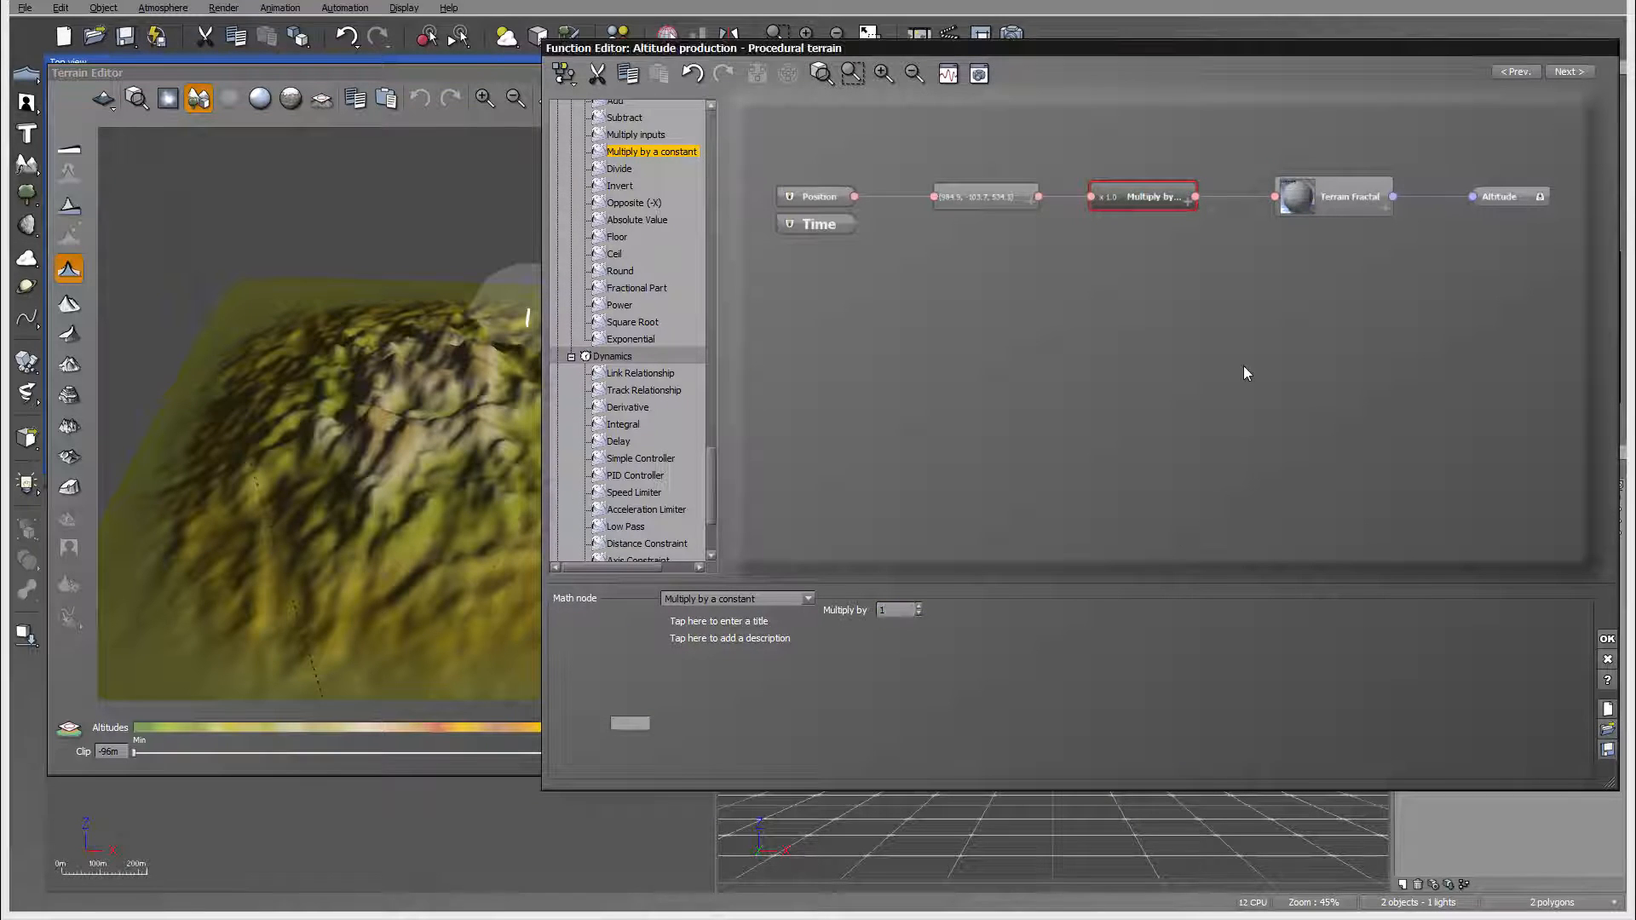
click(419, 249)
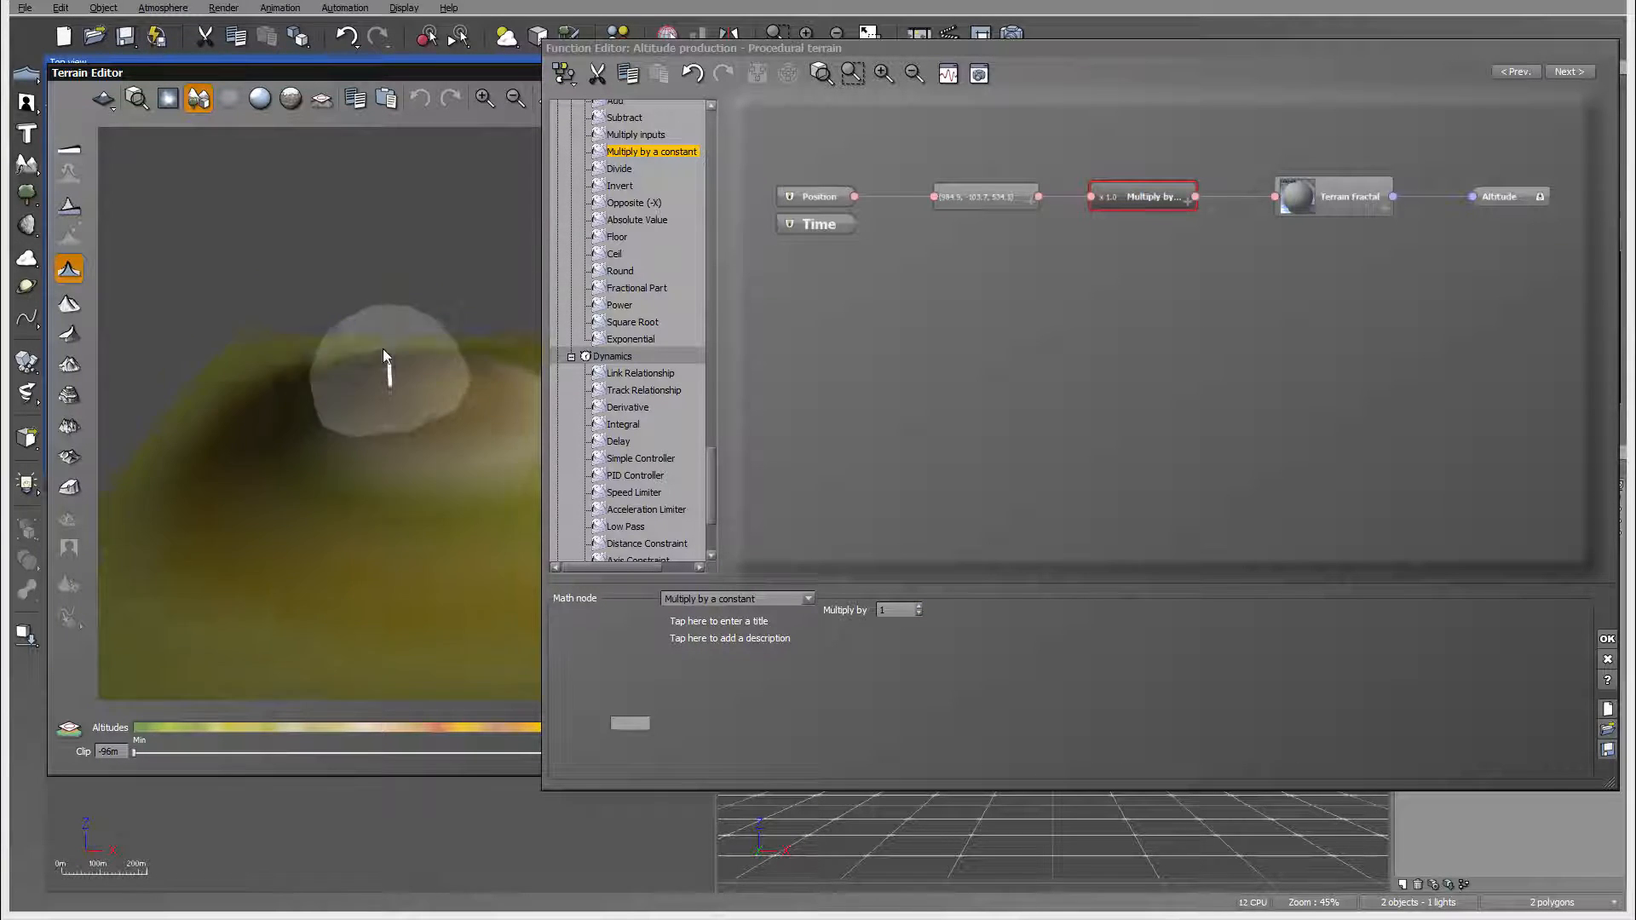
Move the Terrain Fractal node closer to the Multiply by a constant node and set its Metascale to 5 and Largest feature to 5
click(1343, 197)
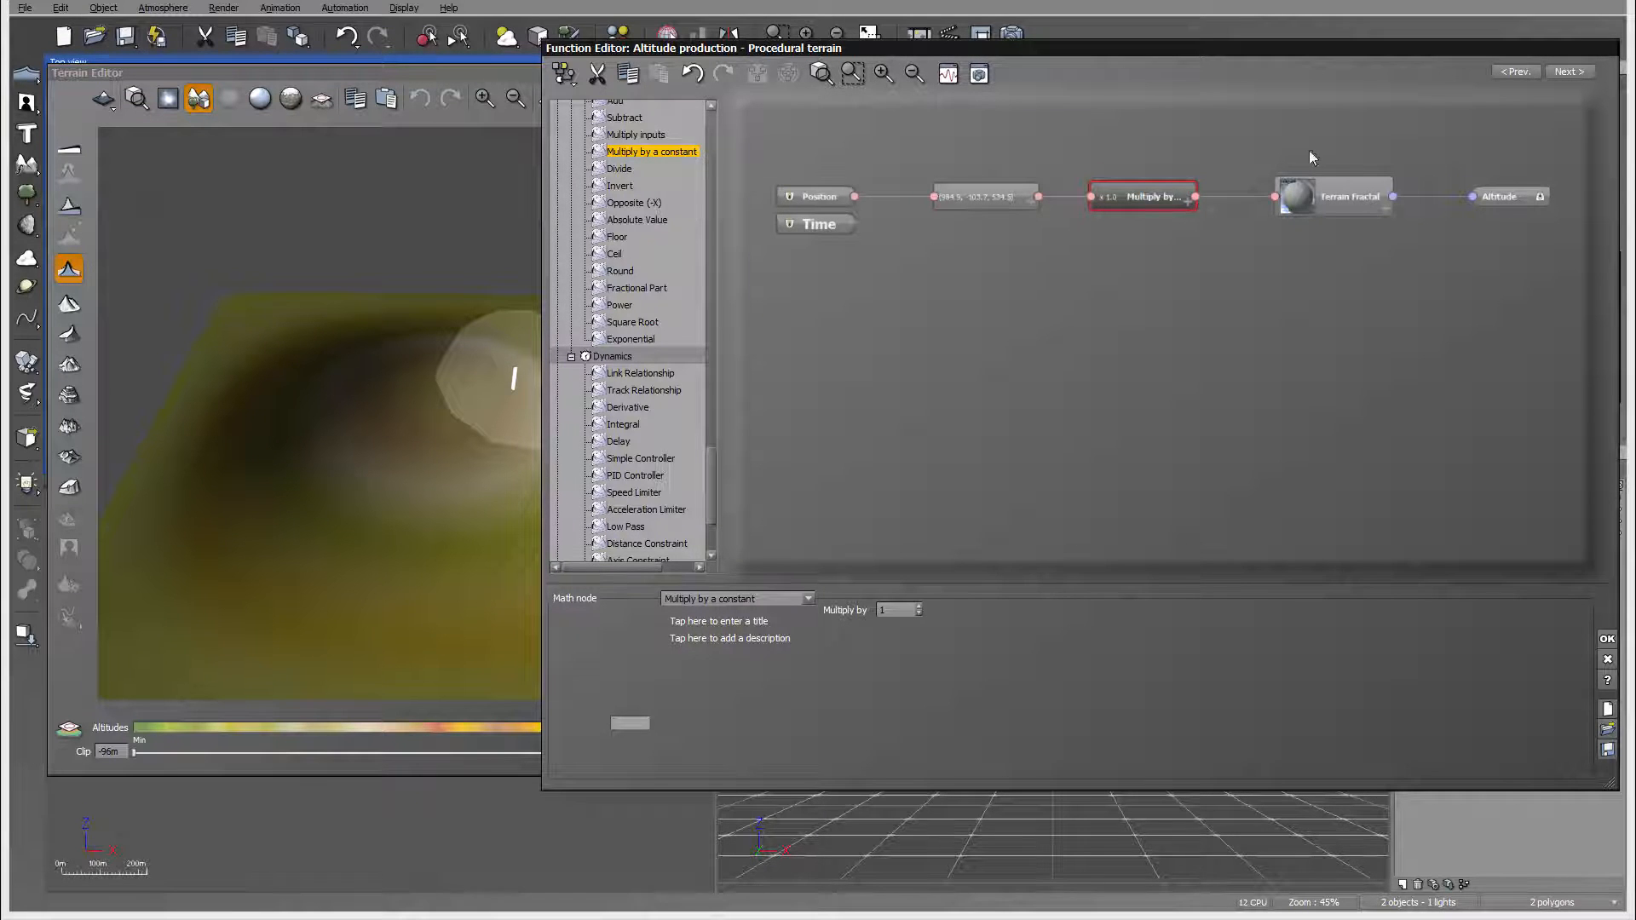
drag(1352, 194, 1333, 201)
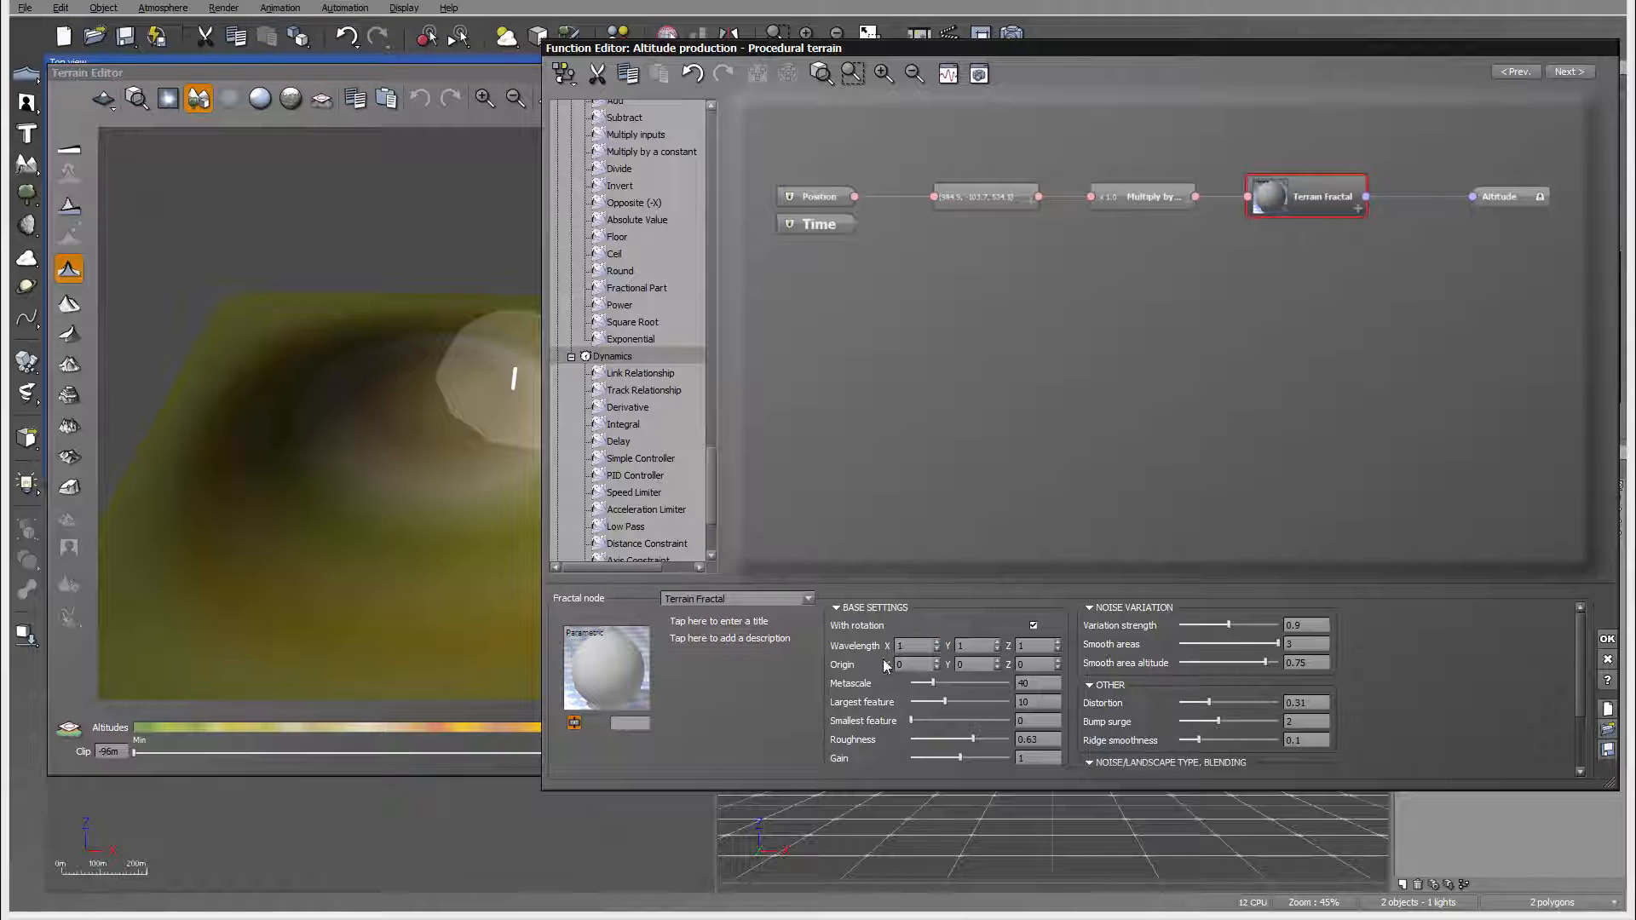
click(1044, 682)
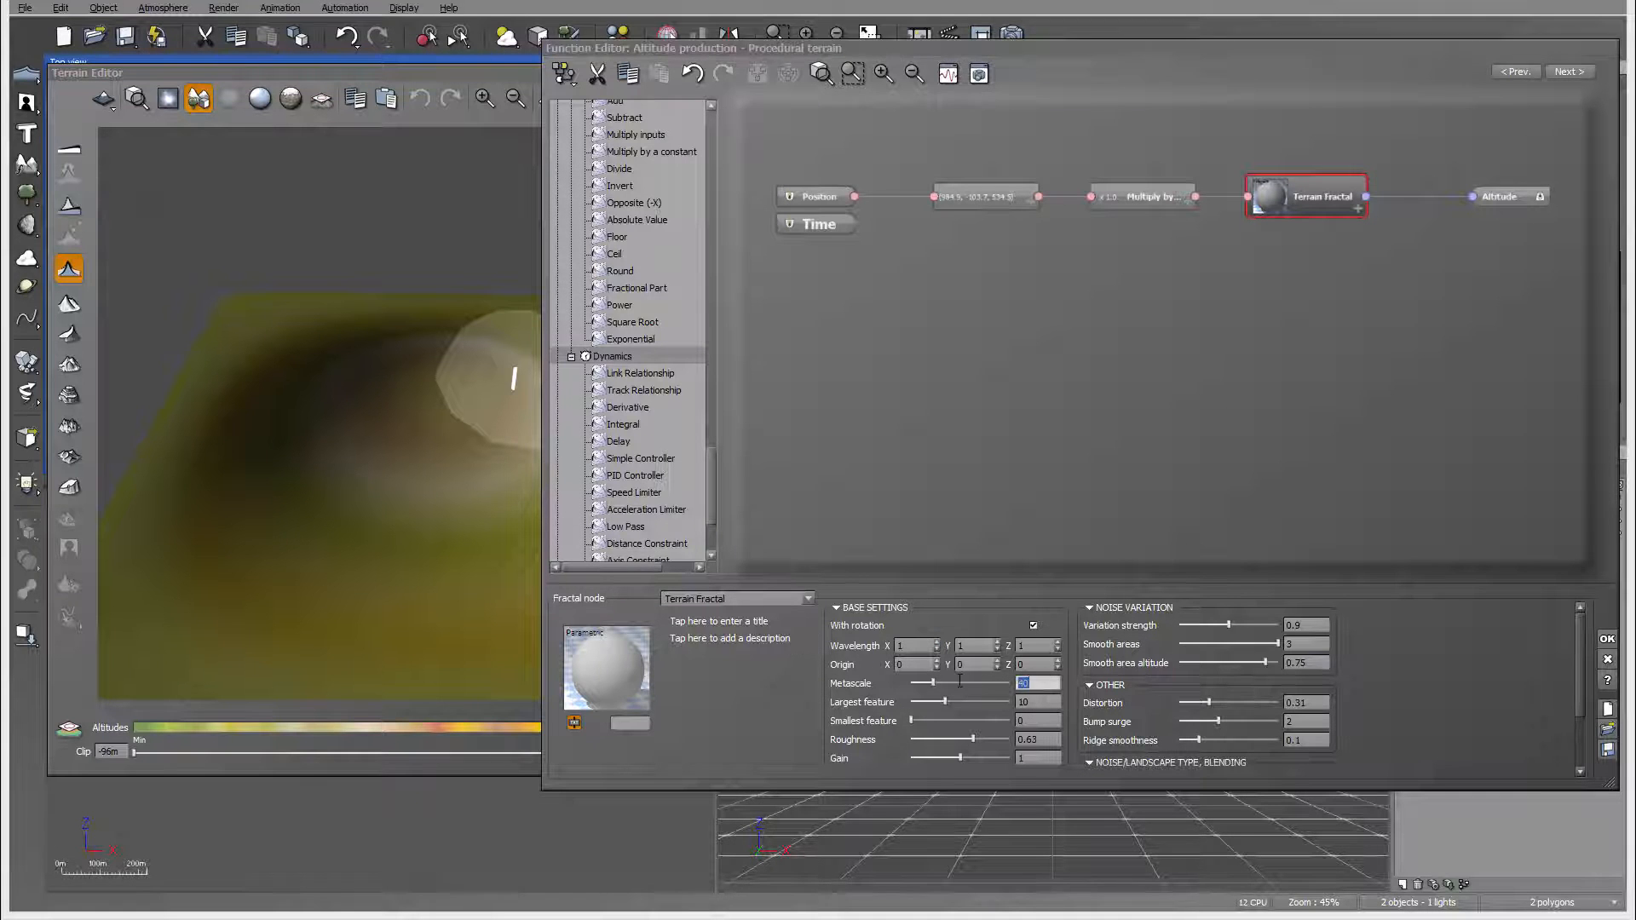
text(5)
key(Return)
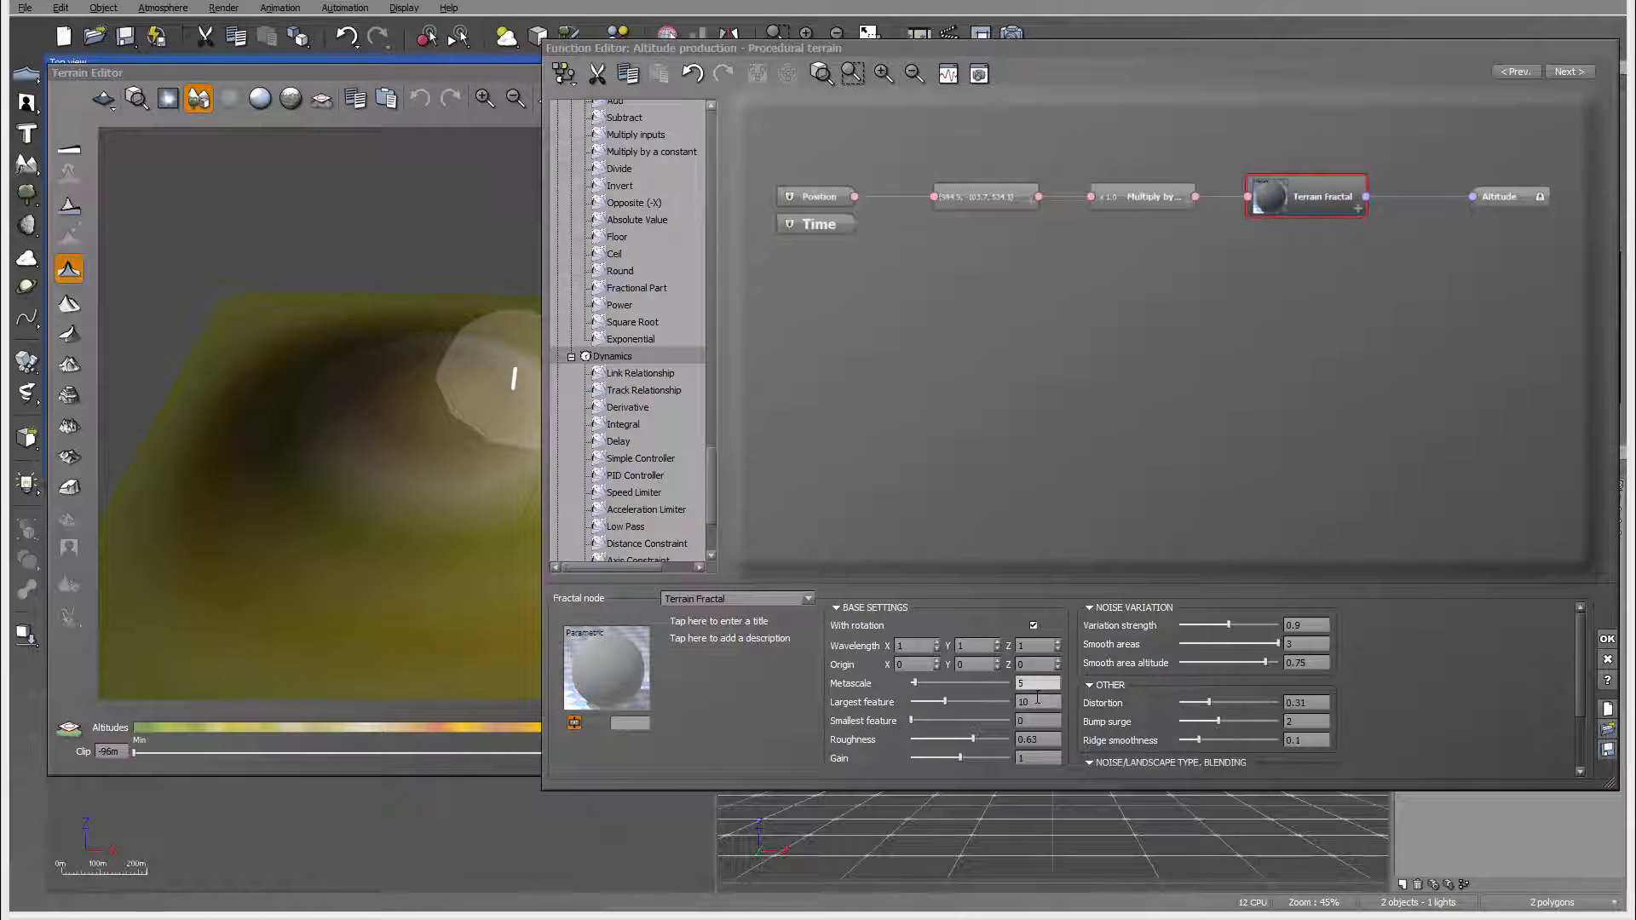
click(1040, 699)
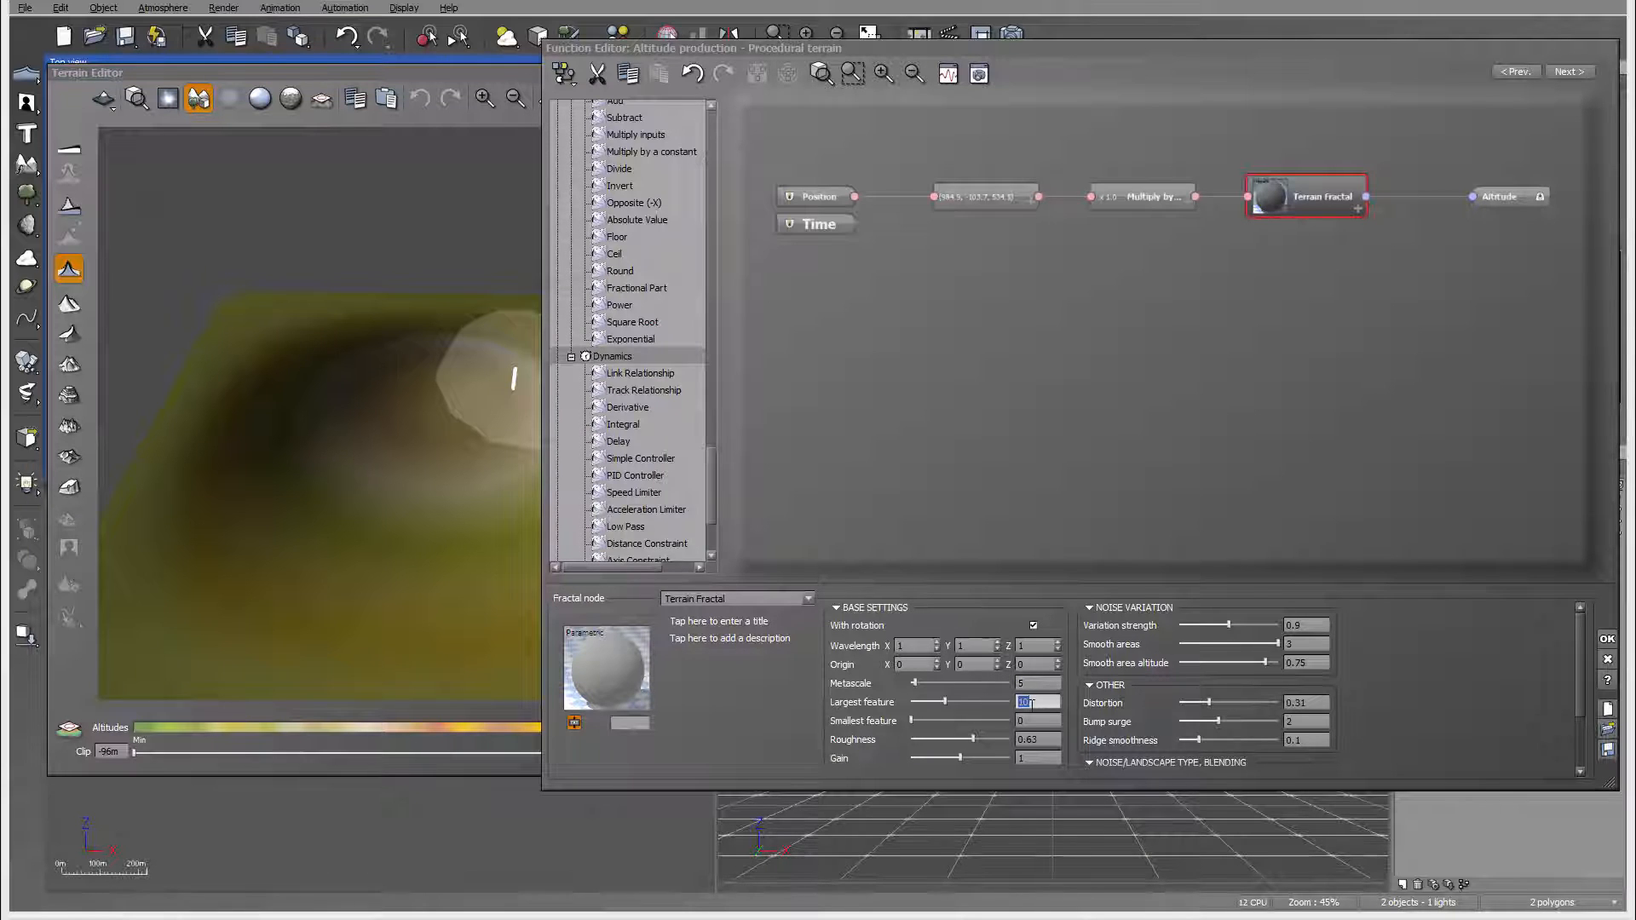
text(5)
click(1047, 706)
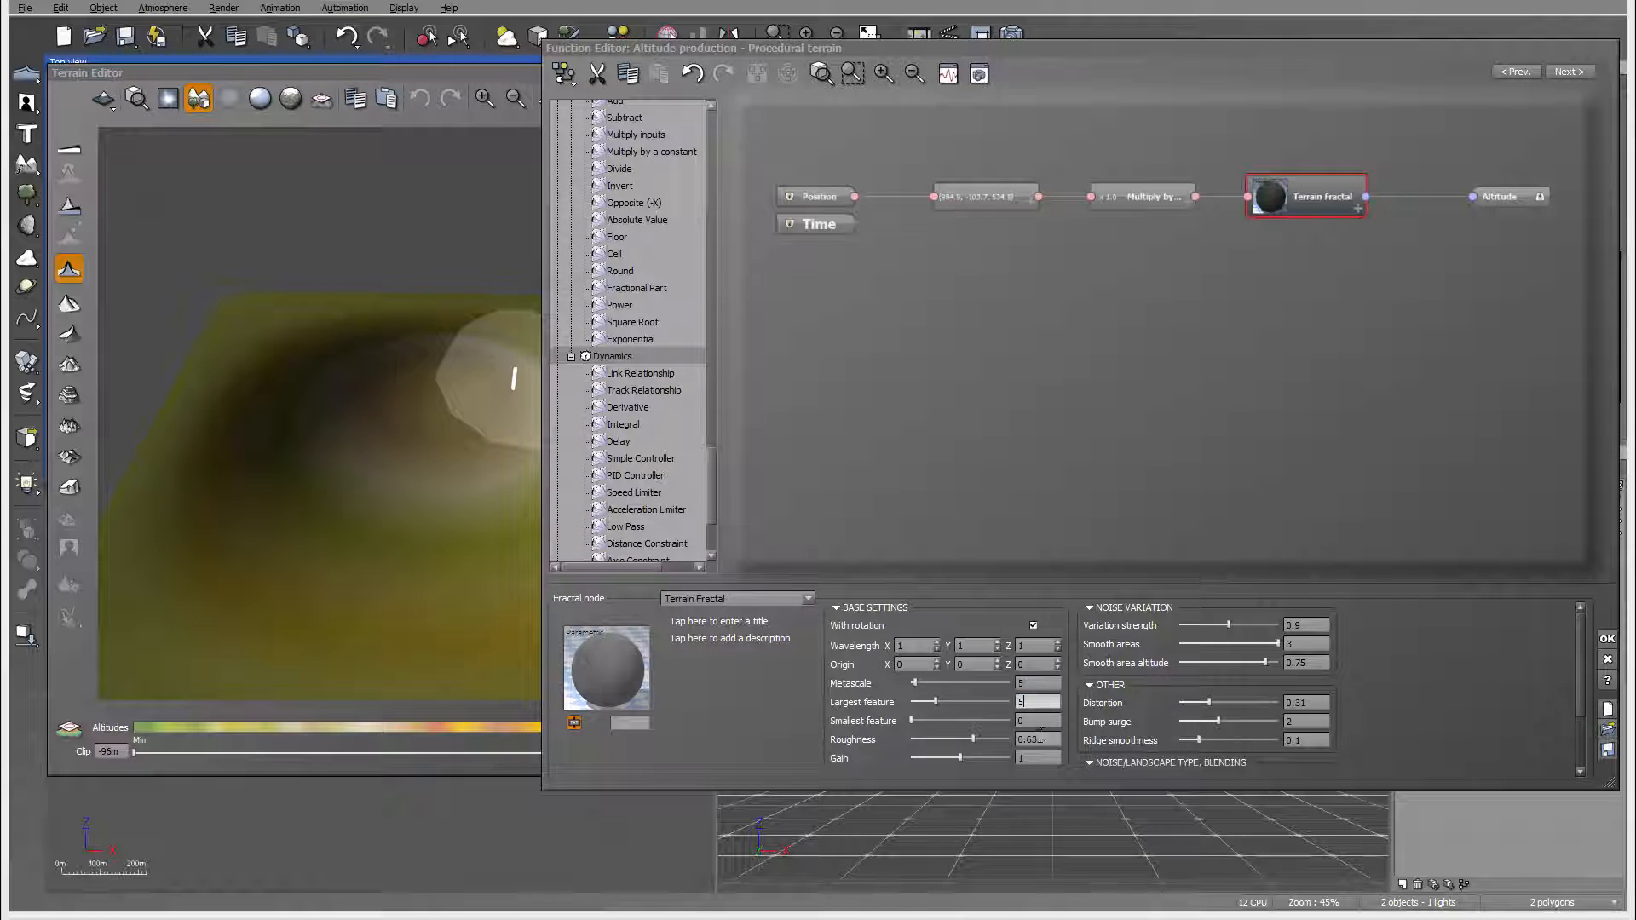
key(Return)
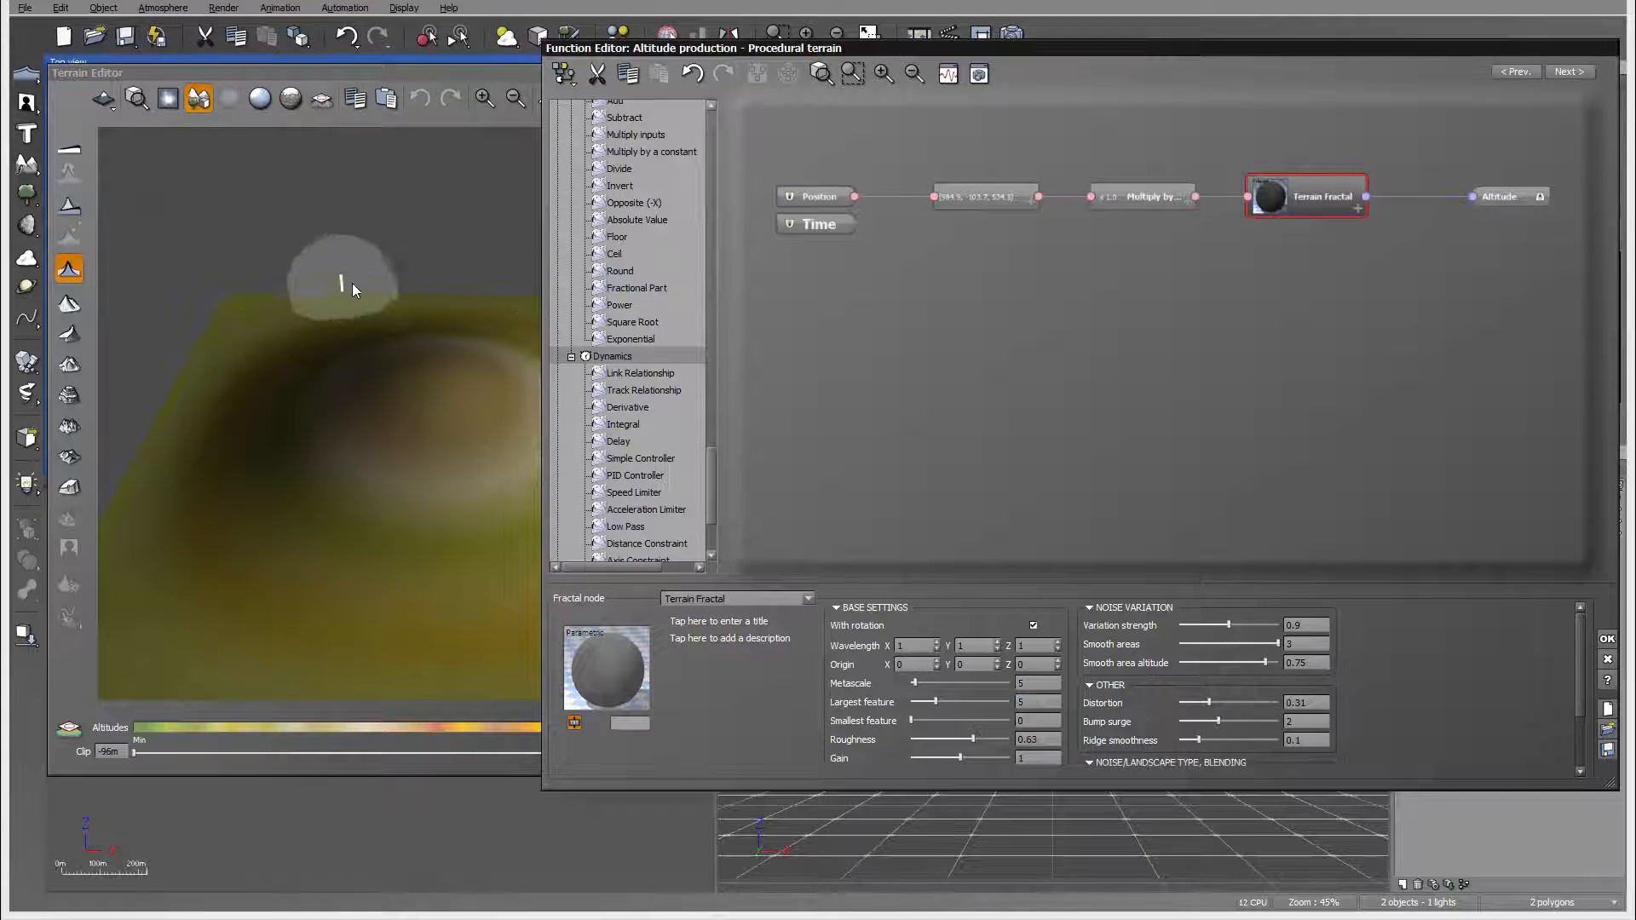
Examine the fractal relief on the mountain's slopes from several angles in the terrain preview
right_drag(371, 298, 361, 278)
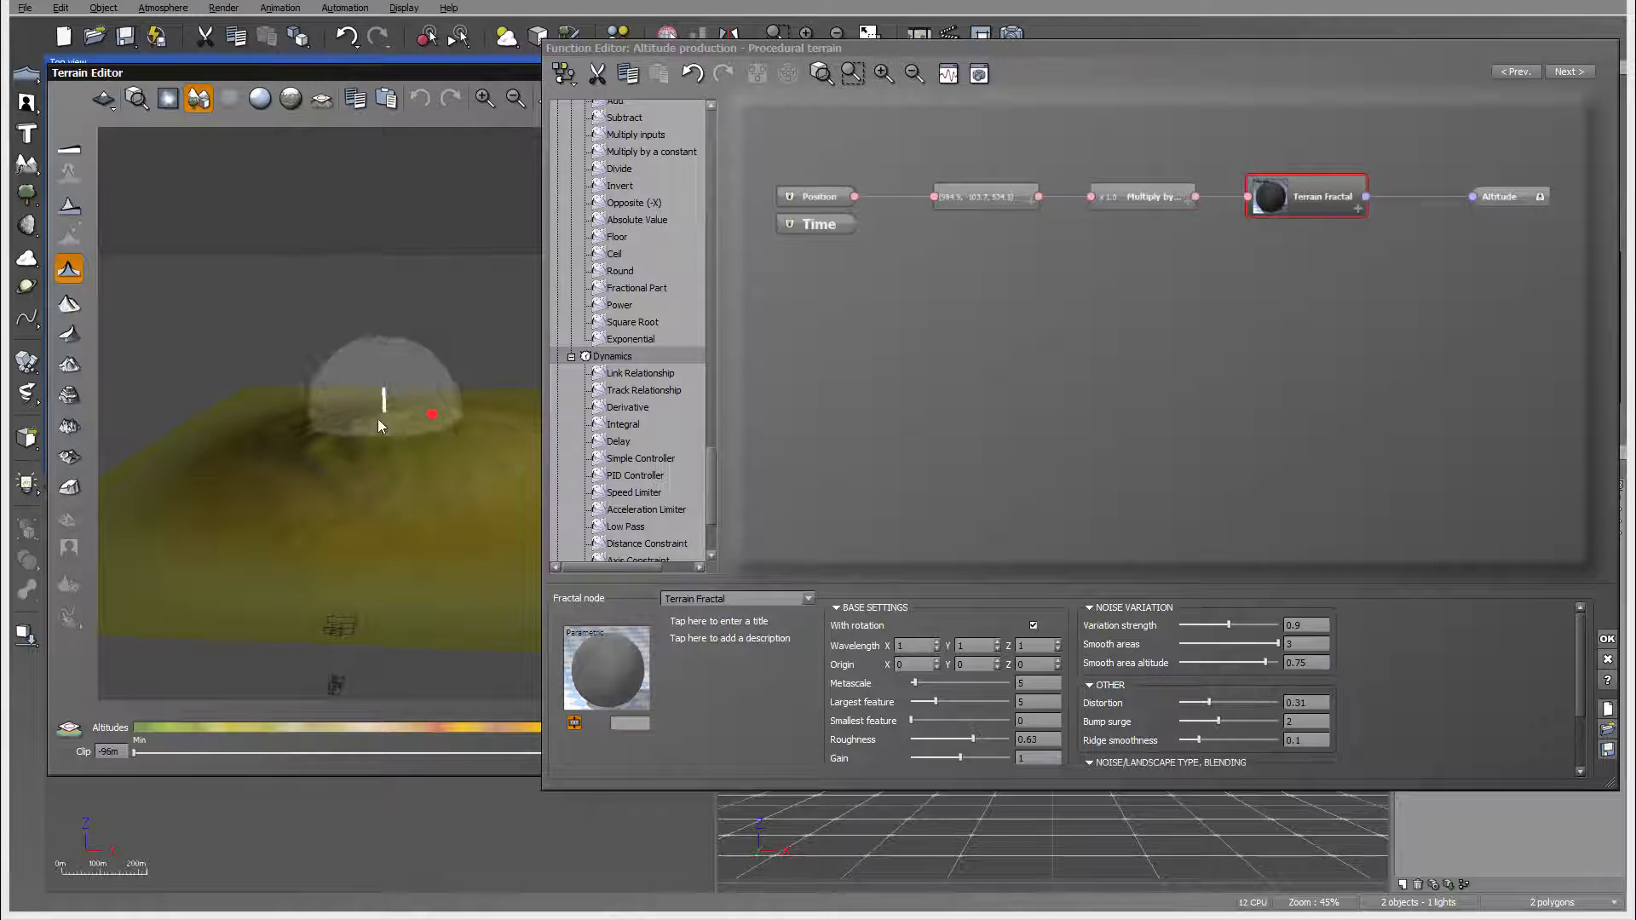
mouse_move(286, 423)
right_down()
mouse_move(487, 498)
mouse_move(482, 576)
mouse_move(227, 448)
mouse_move(228, 411)
mouse_move(294, 422)
mouse_move(305, 442)
right_up()
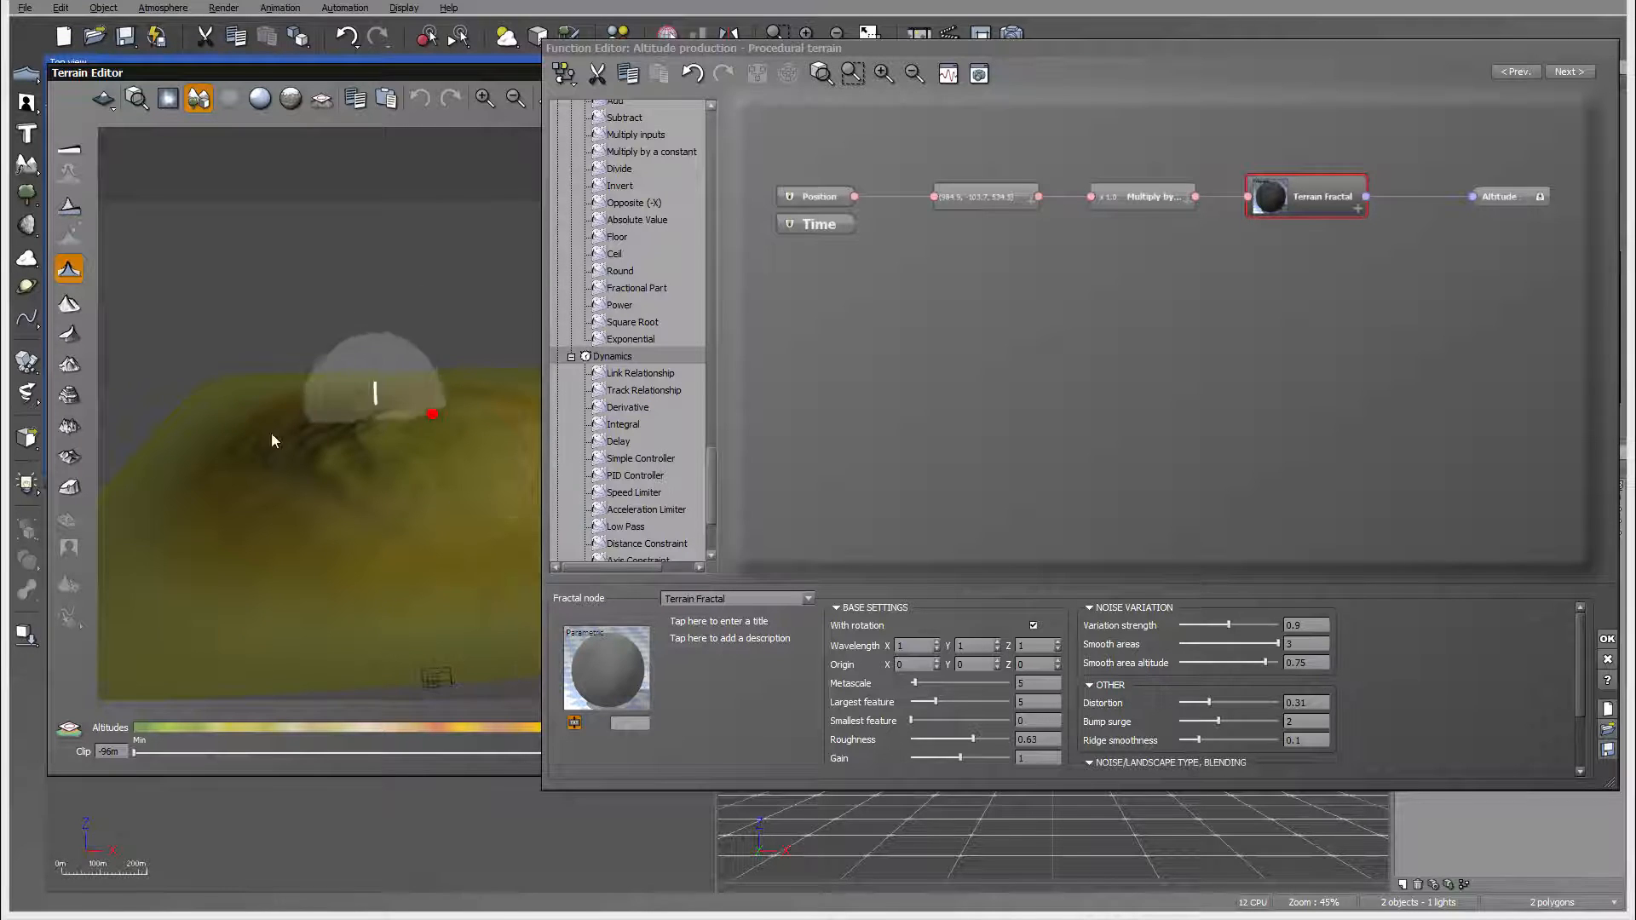
mouse_move(271, 433)
right_down()
mouse_move(477, 513)
mouse_move(460, 397)
mouse_move(402, 354)
mouse_move(270, 397)
mouse_move(249, 453)
mouse_move(306, 445)
mouse_move(300, 416)
mouse_move(279, 428)
mouse_move(146, 305)
right_up()
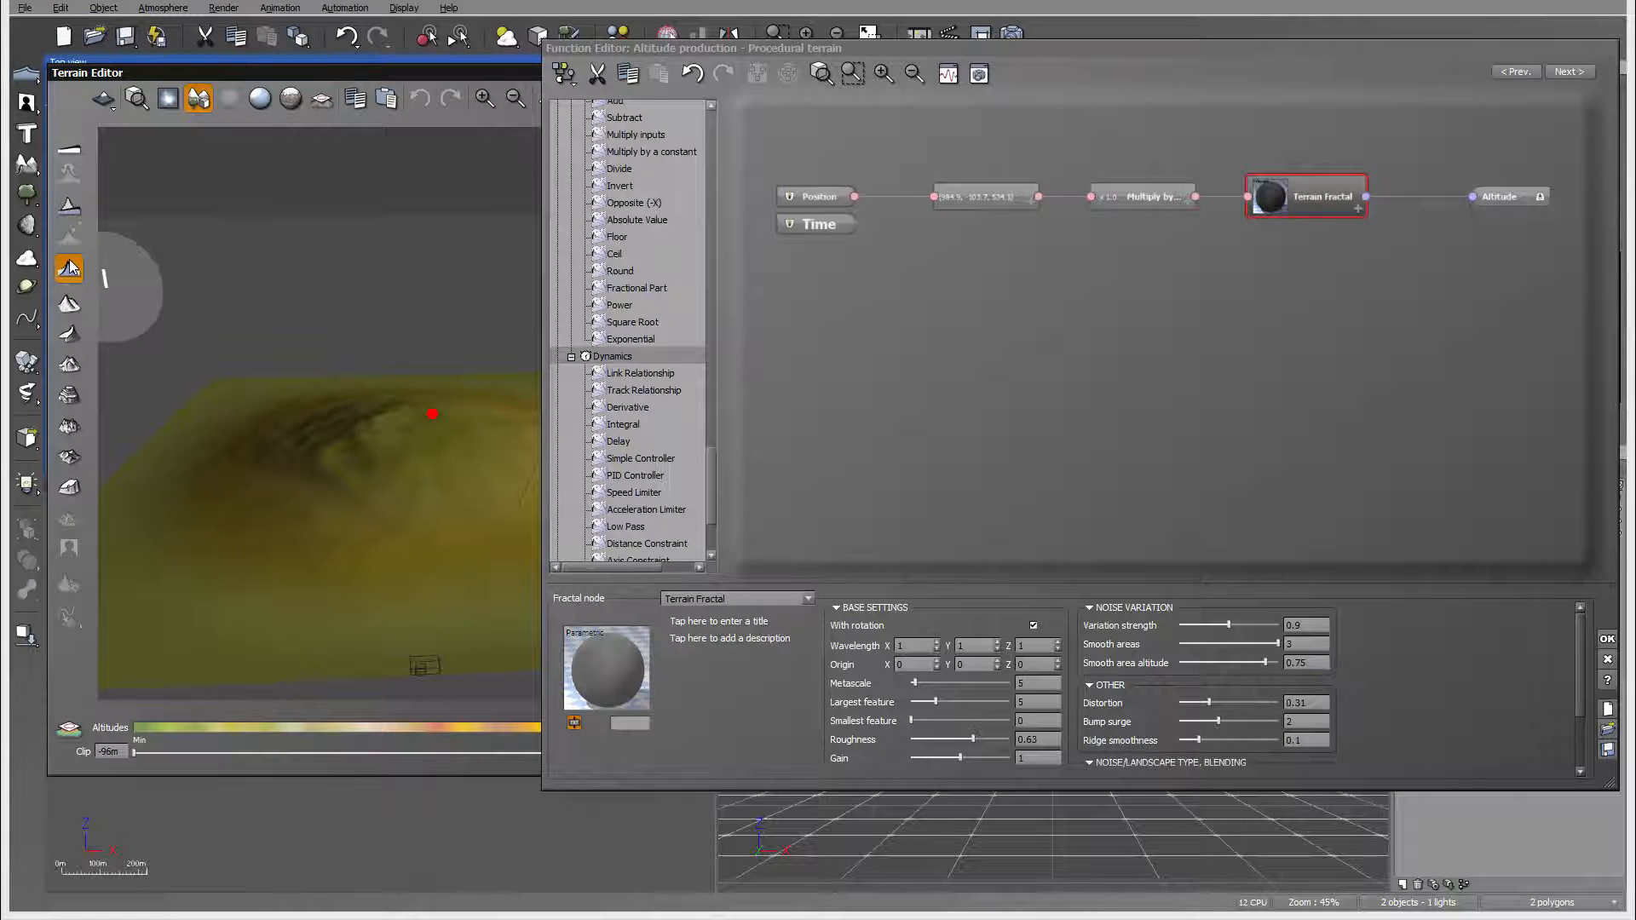
click(70, 262)
right_drag(293, 383, 366, 529)
click(65, 272)
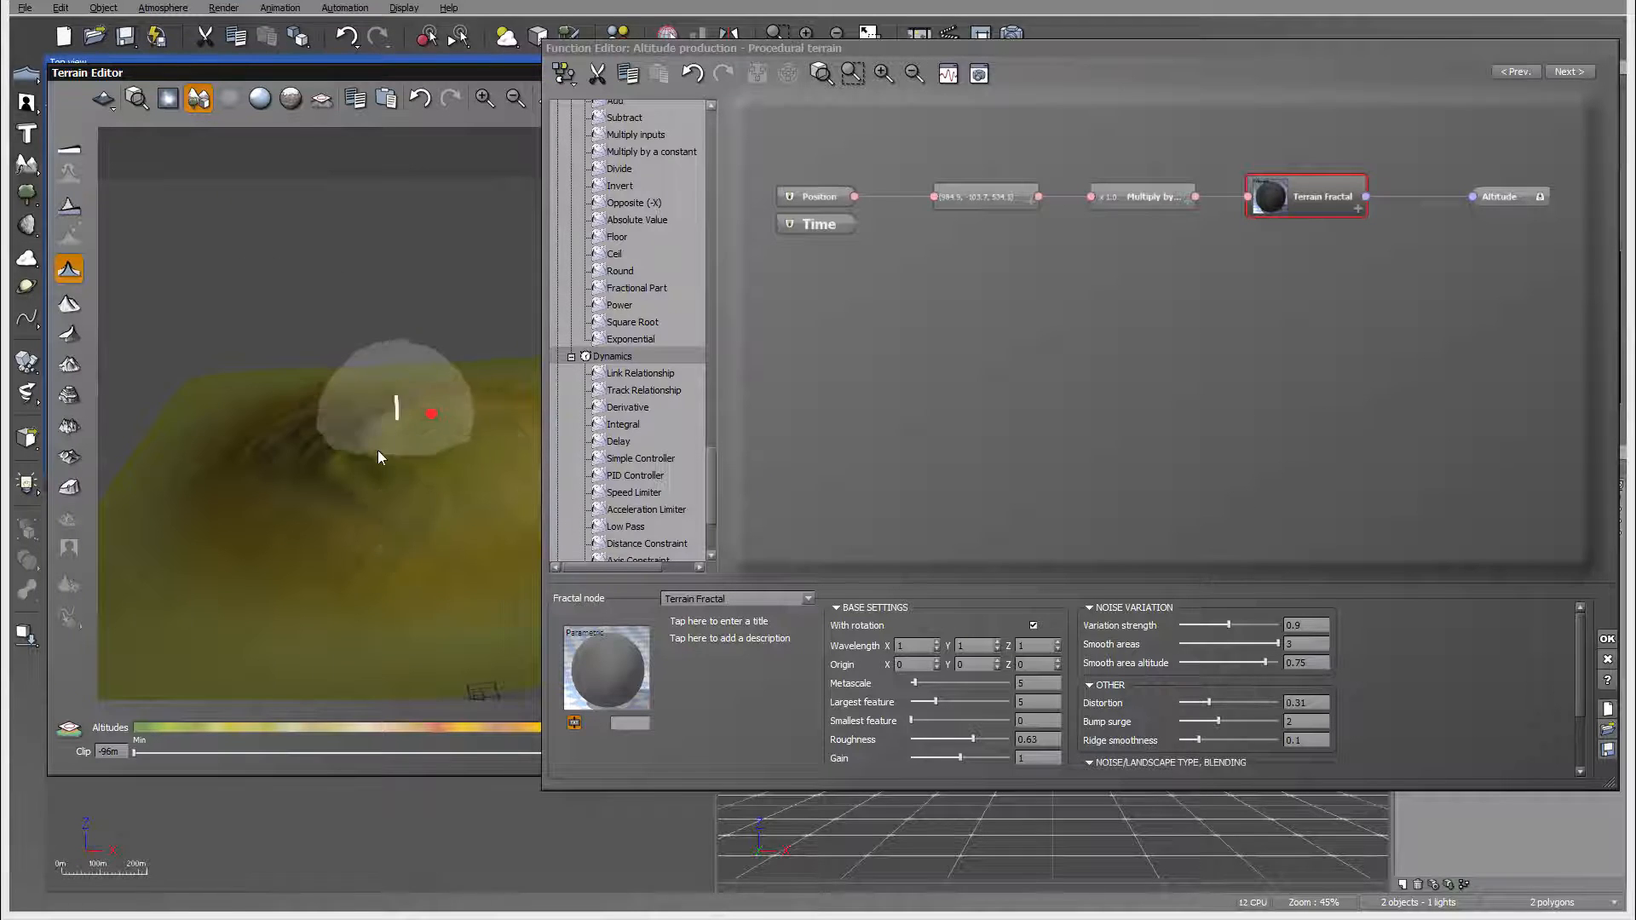
right_drag(377, 450, 329, 464)
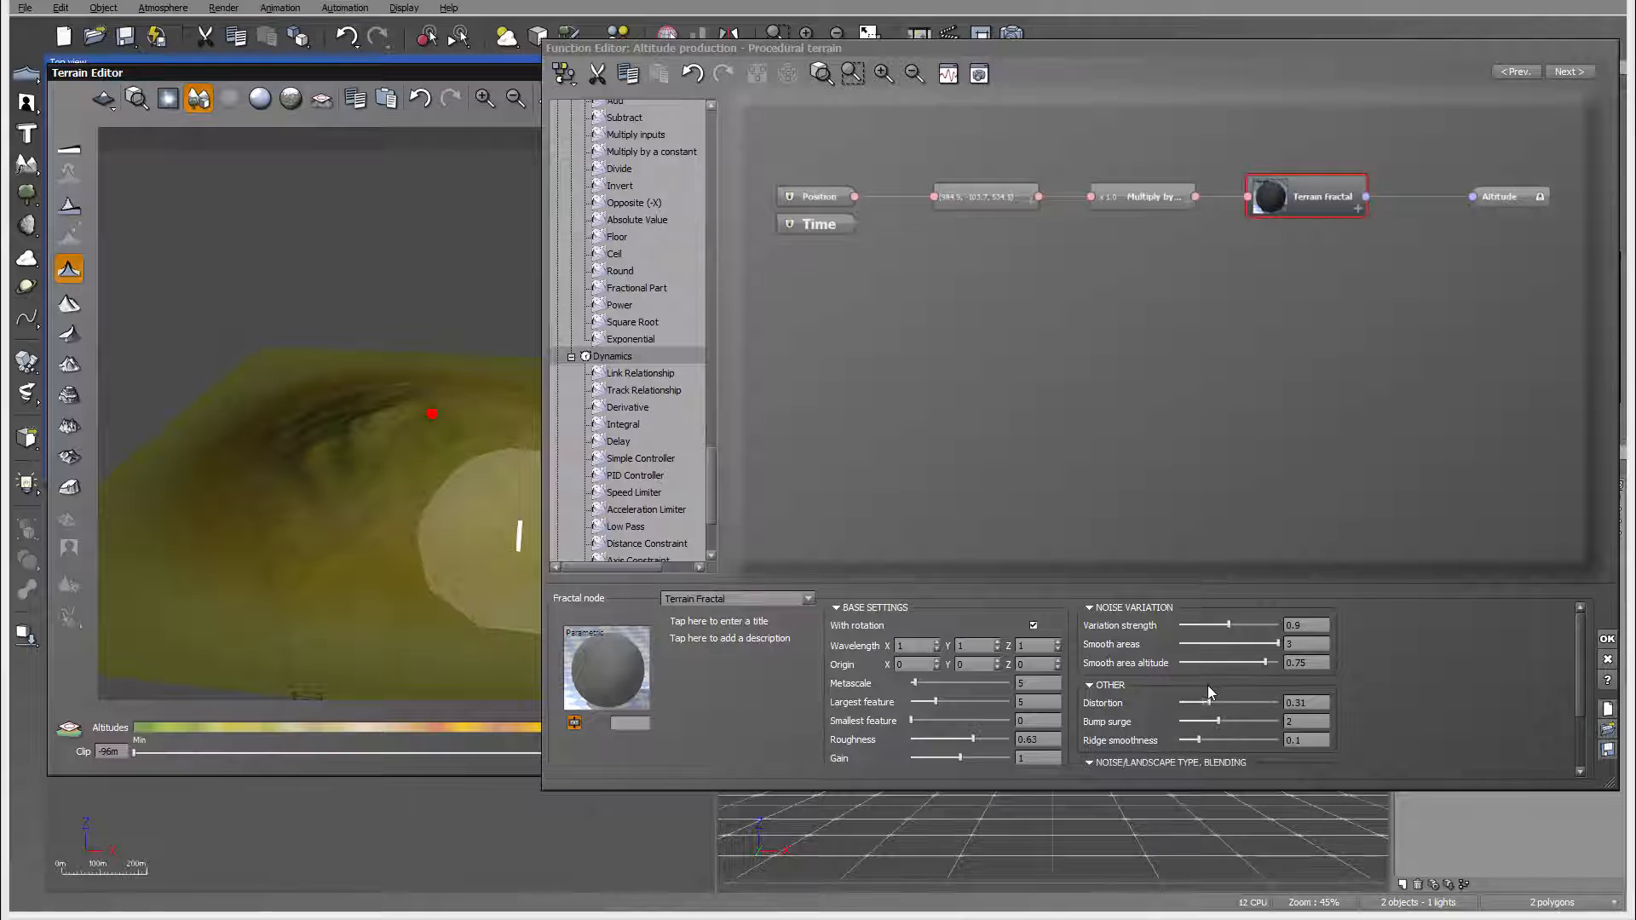
Raise the Terrain Fractal's Distortion to about 0.4, then review its remaining settings and the relief in the terrain preview
click(1228, 704)
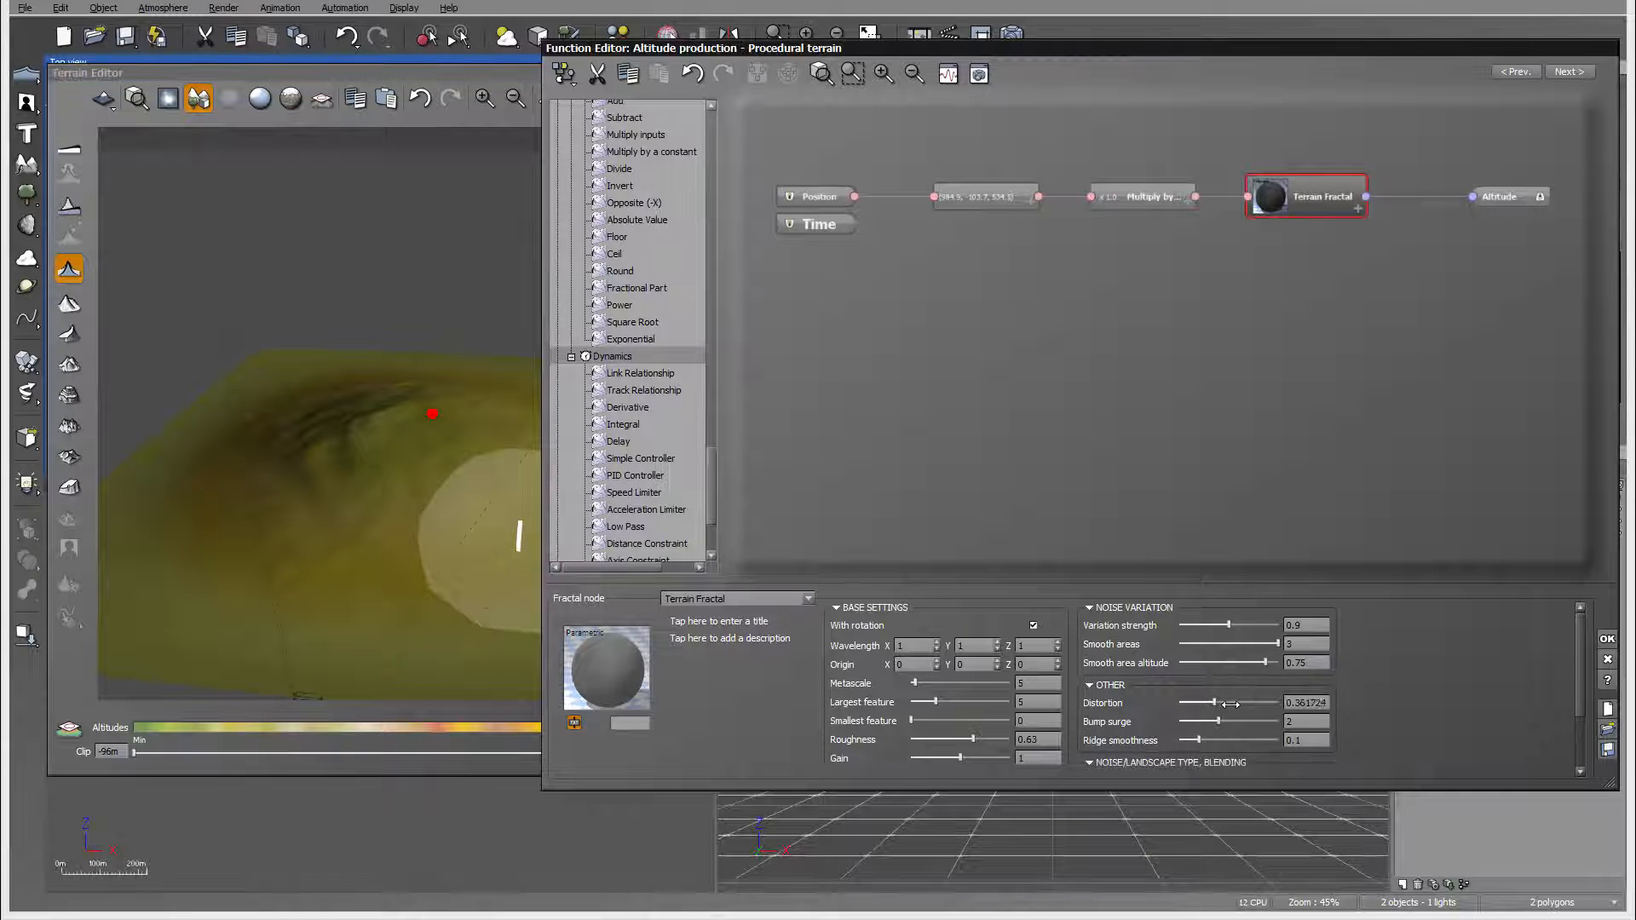
drag(1230, 704, 1235, 704)
right_drag(221, 302, 256, 426)
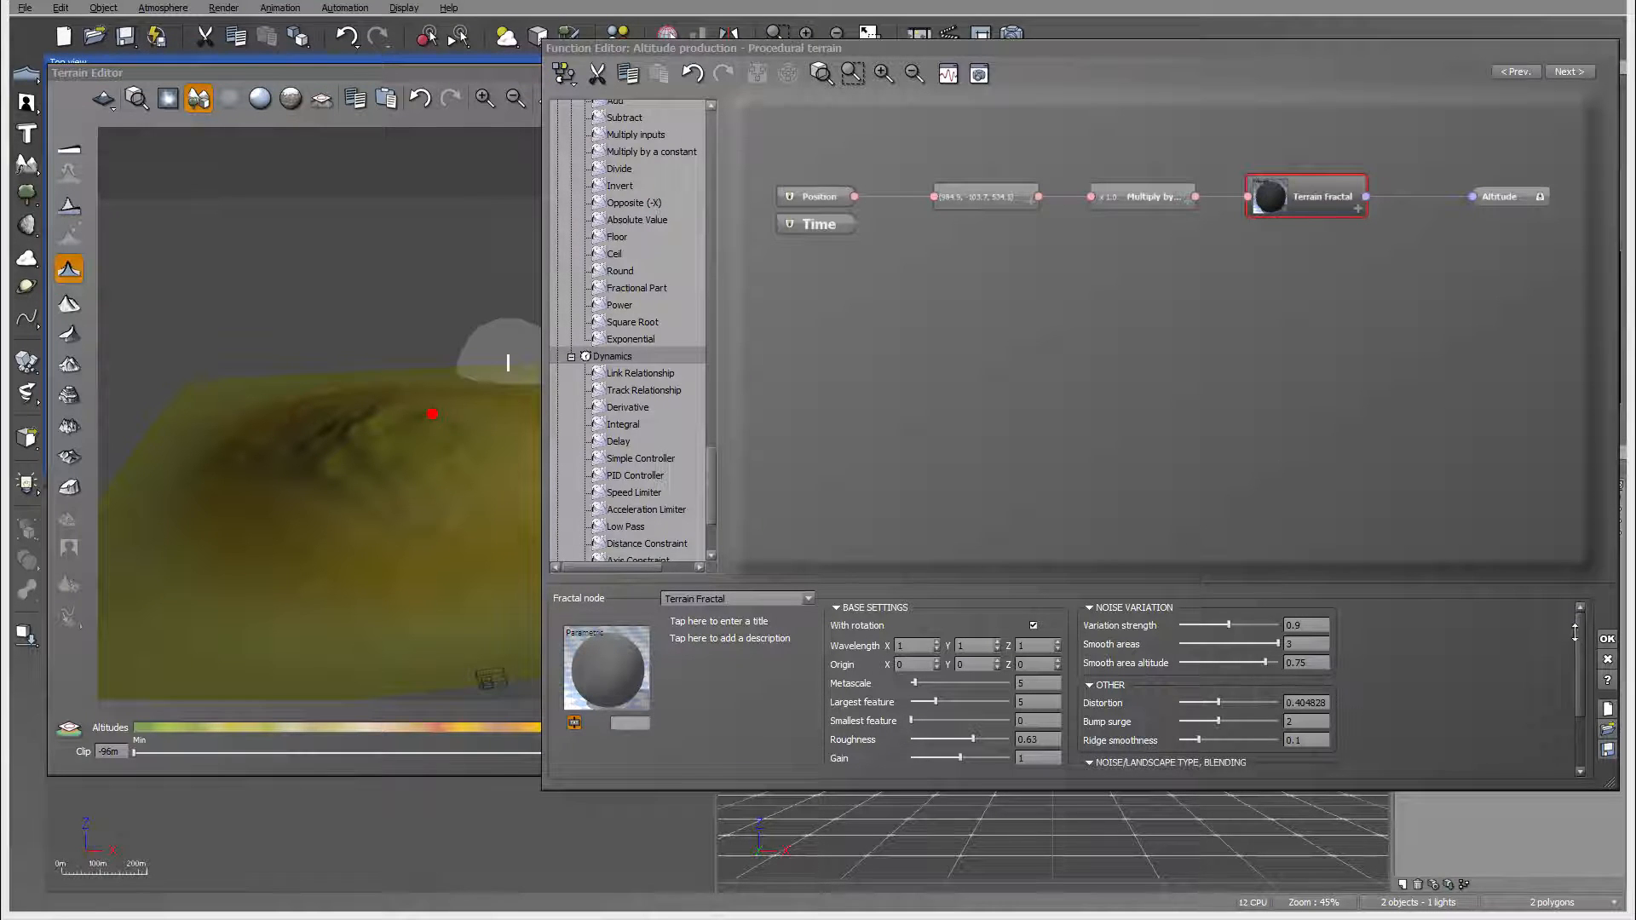
drag(1582, 610, 1586, 713)
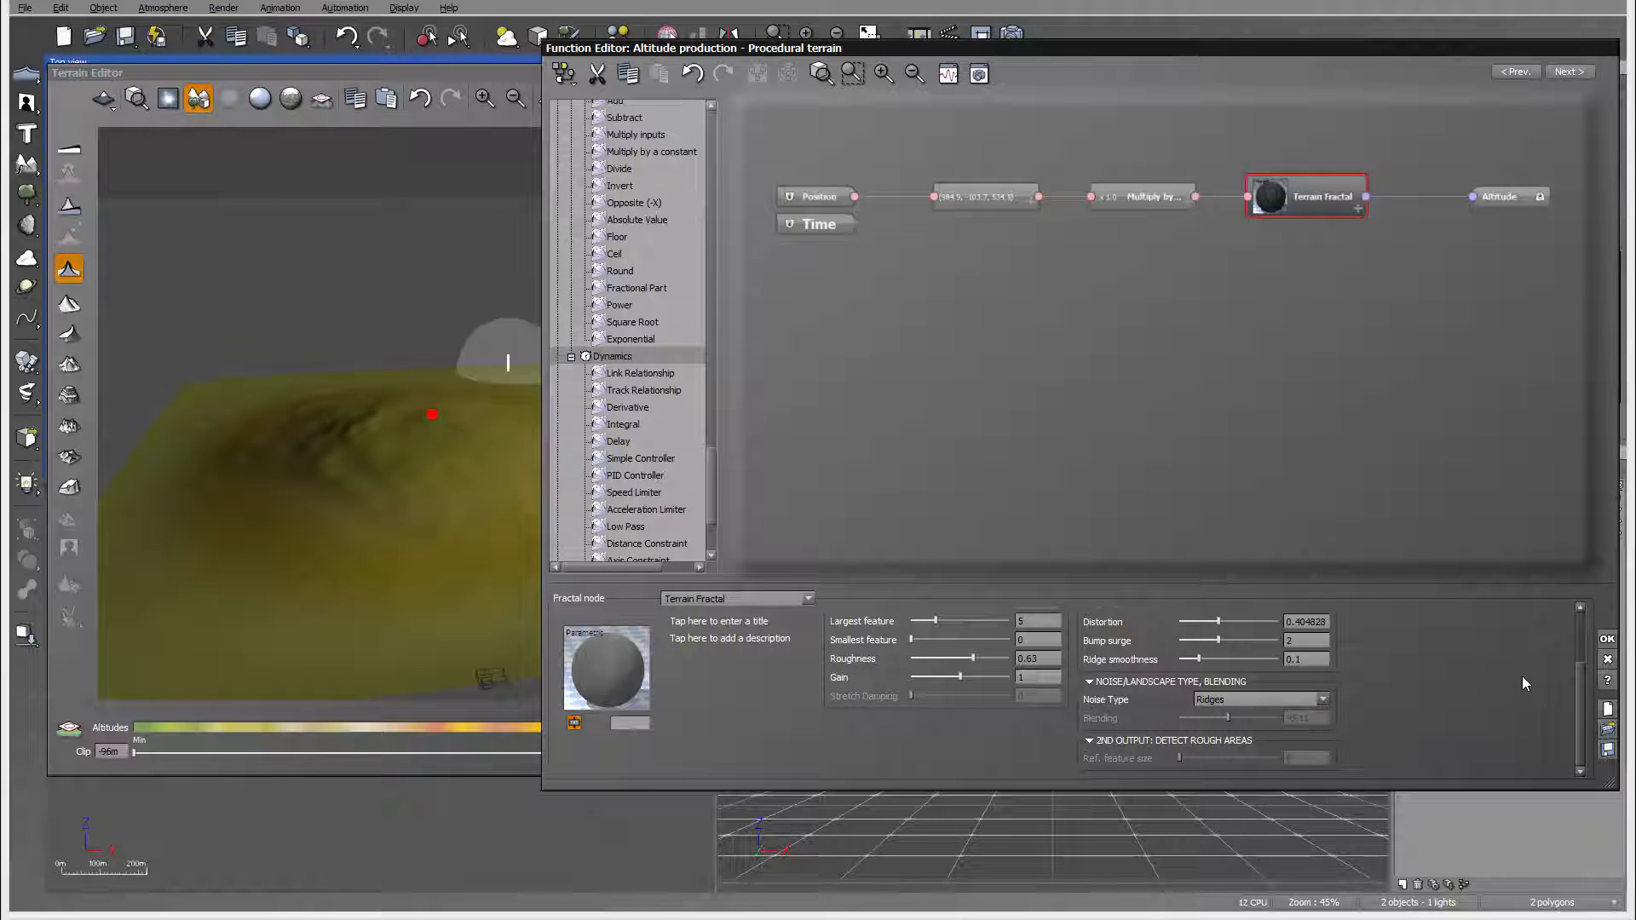
drag(1584, 698, 1587, 635)
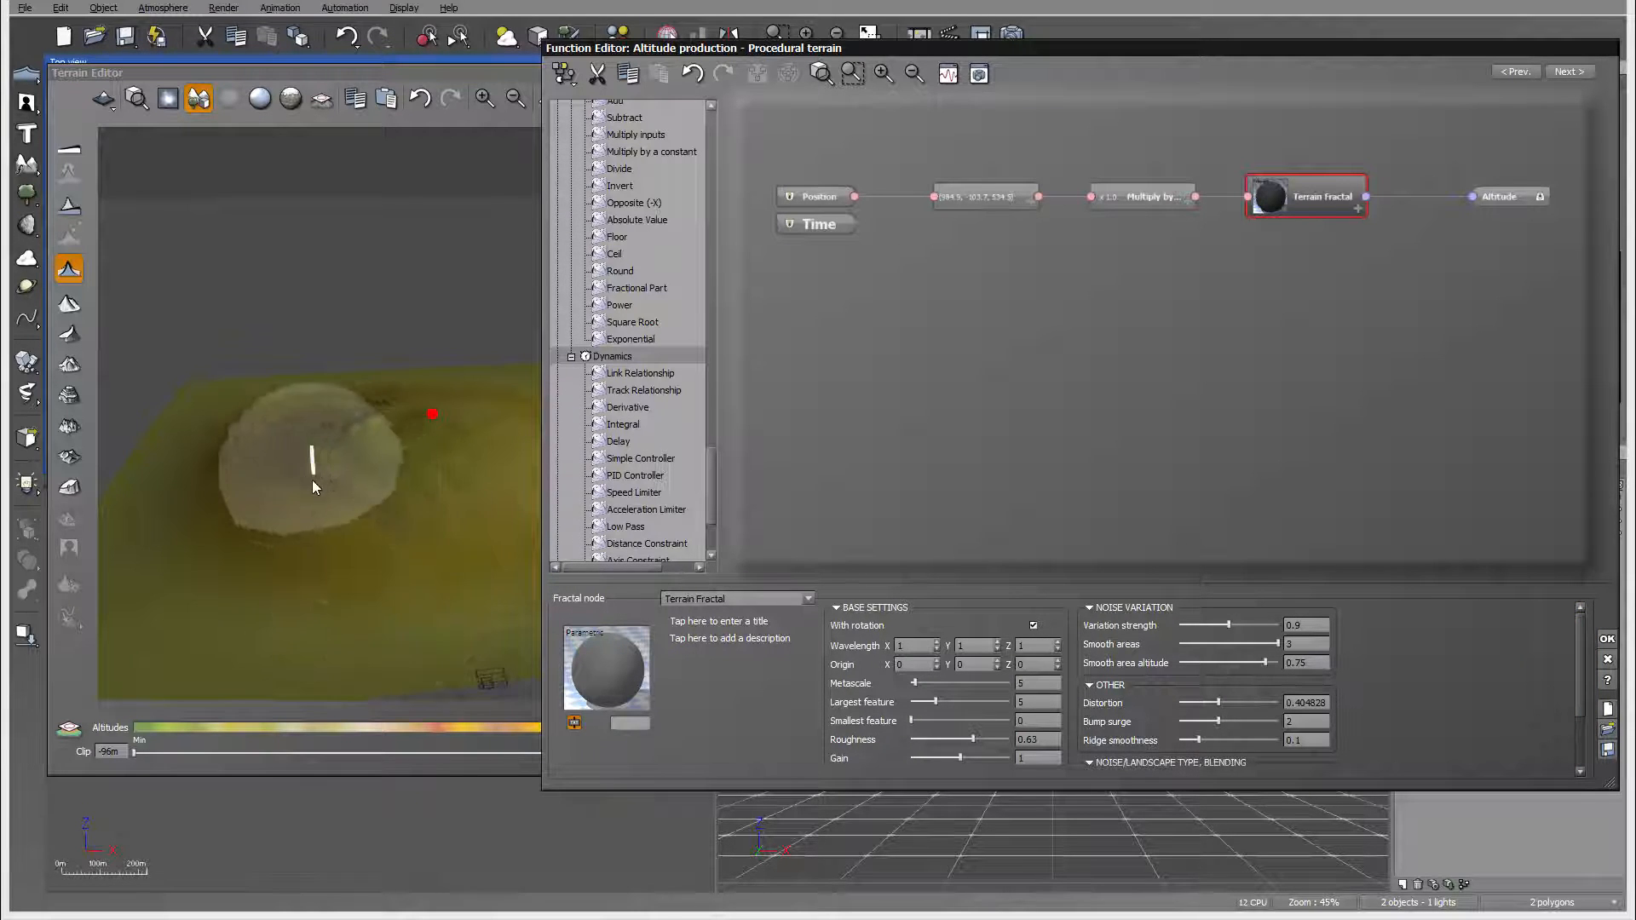
mouse_move(312, 479)
right_down()
mouse_move(418, 542)
mouse_move(361, 421)
right_up()
mouse_move(268, 464)
right_down()
mouse_move(454, 596)
mouse_move(146, 567)
mouse_move(184, 525)
mouse_move(509, 500)
right_up()
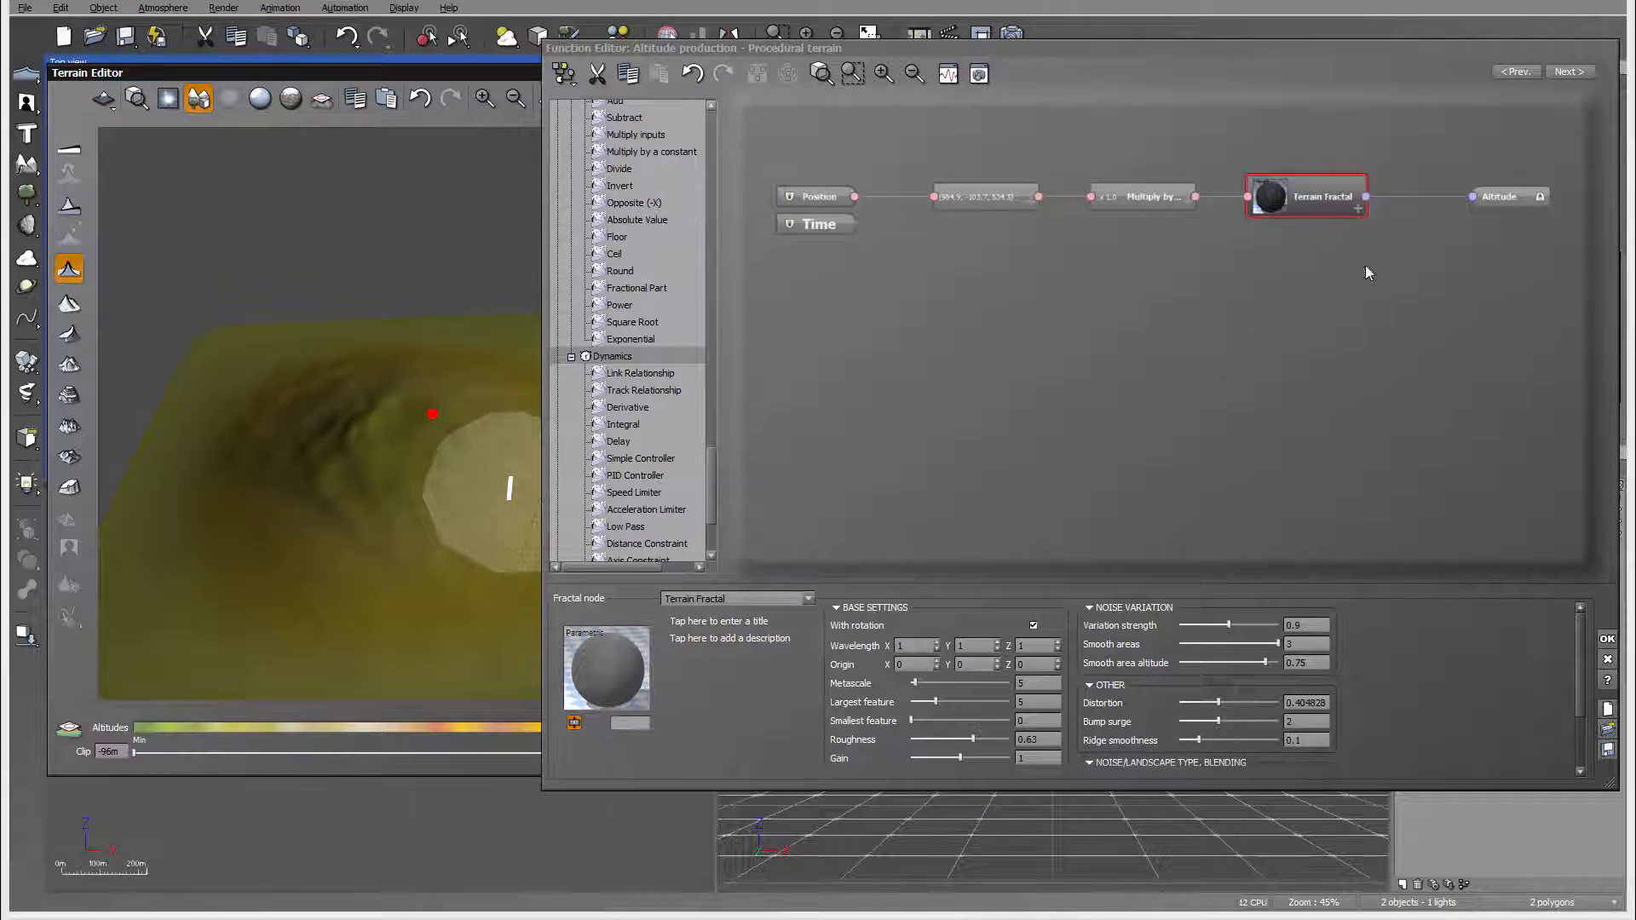
Add a Voronoi cellular pattern node below the main row, fed by the Randomness node, and reduce its Scale to about 0.21
click(1070, 285)
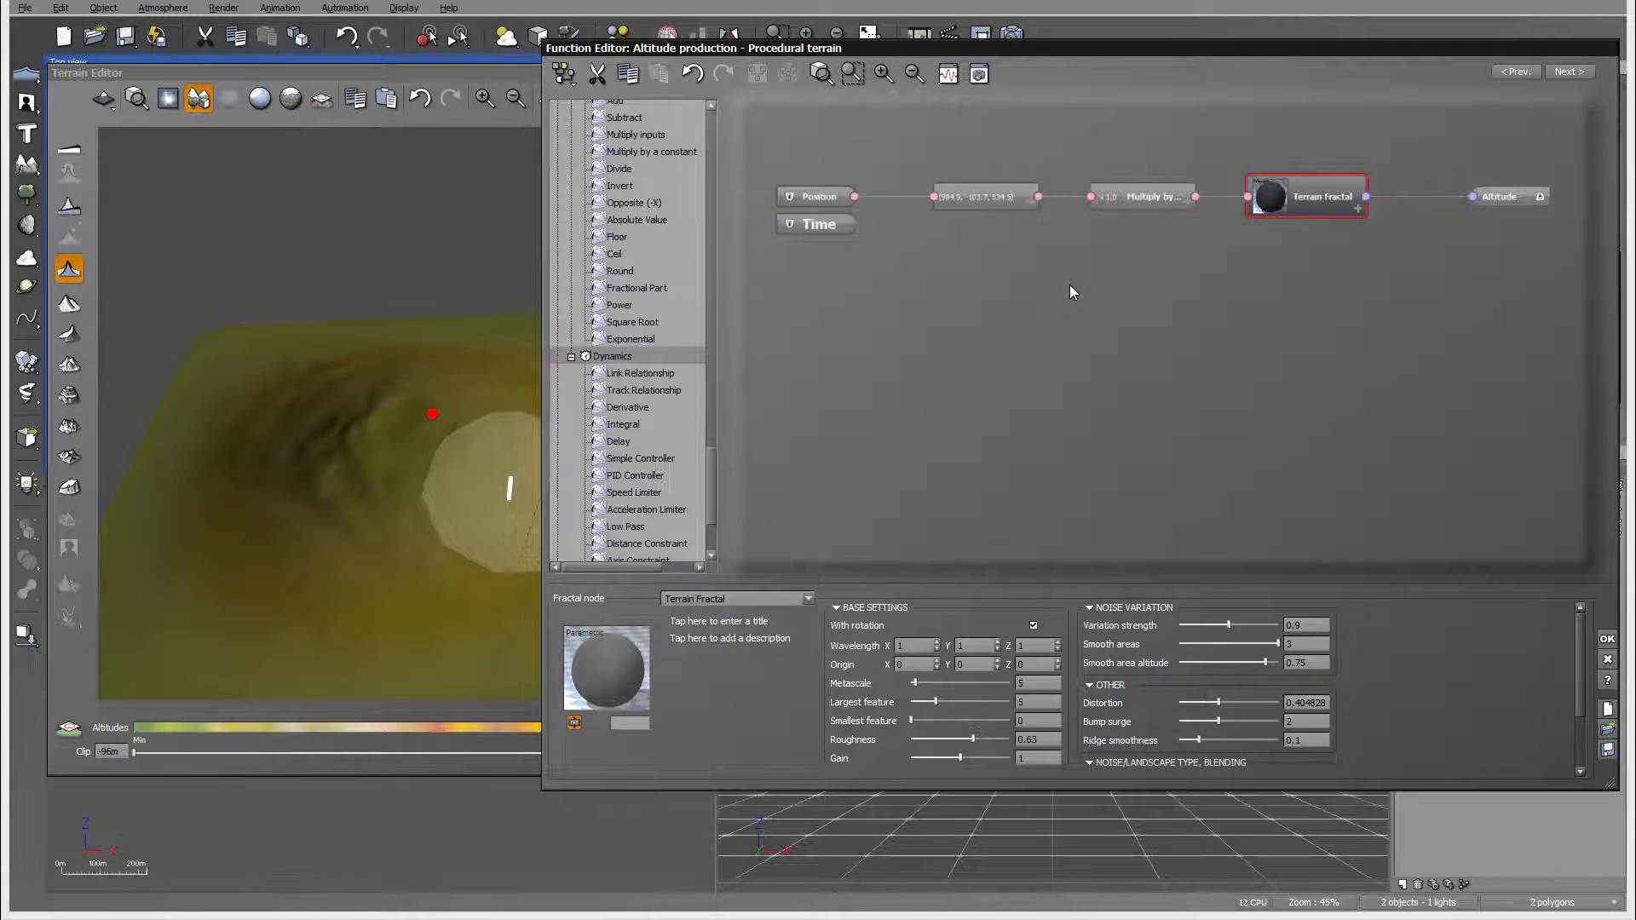
click(1074, 285)
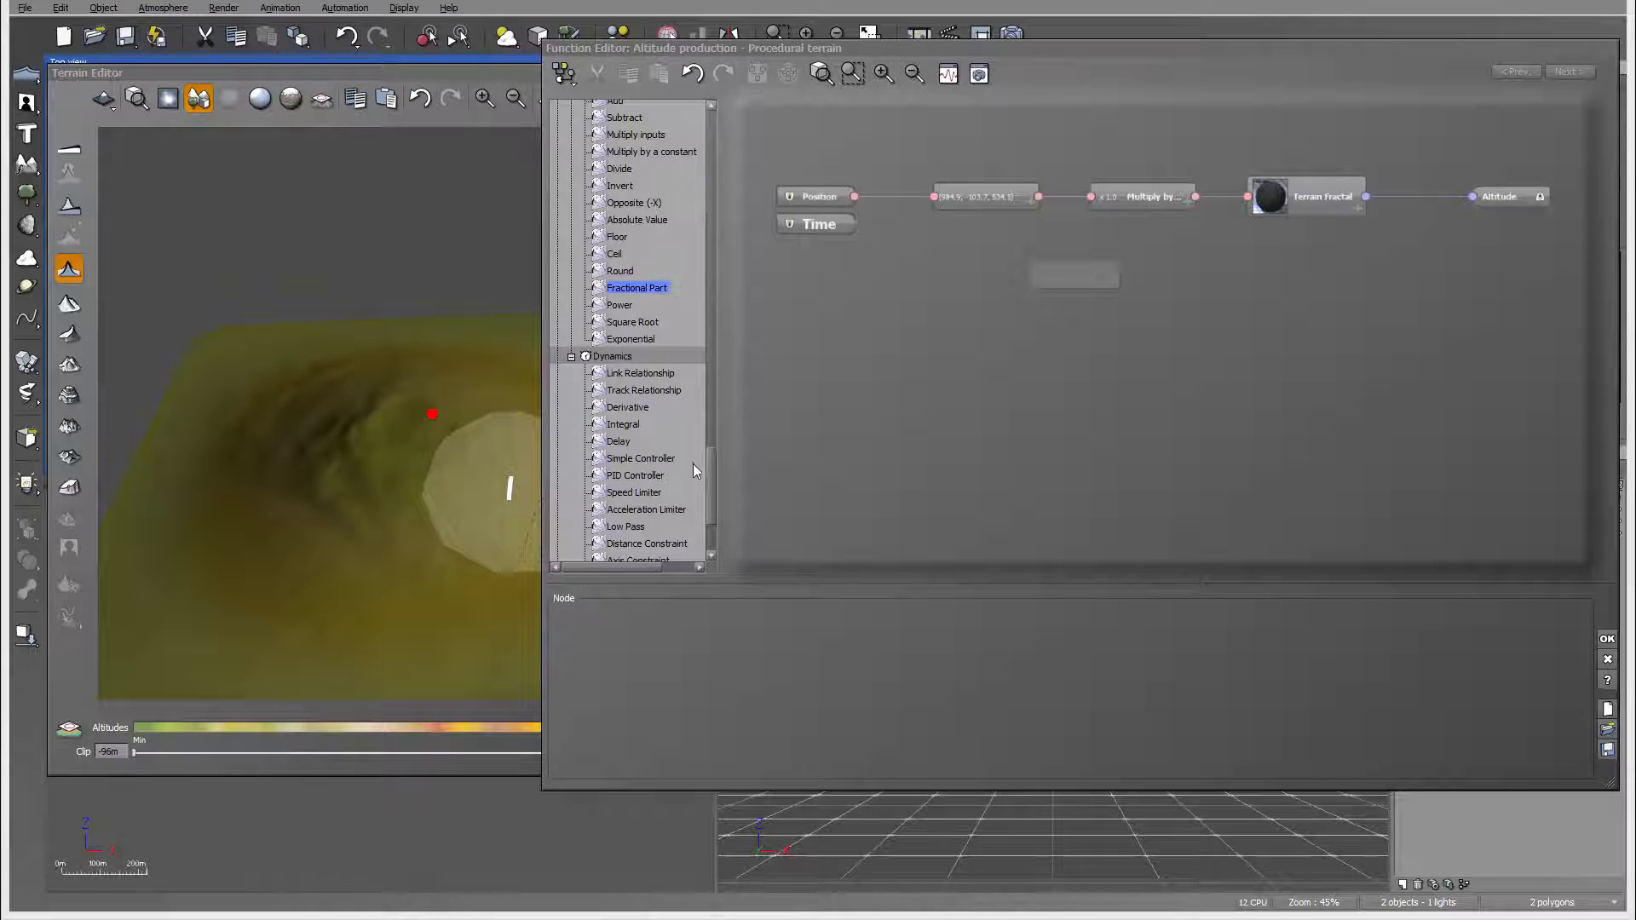
drag(709, 476, 710, 151)
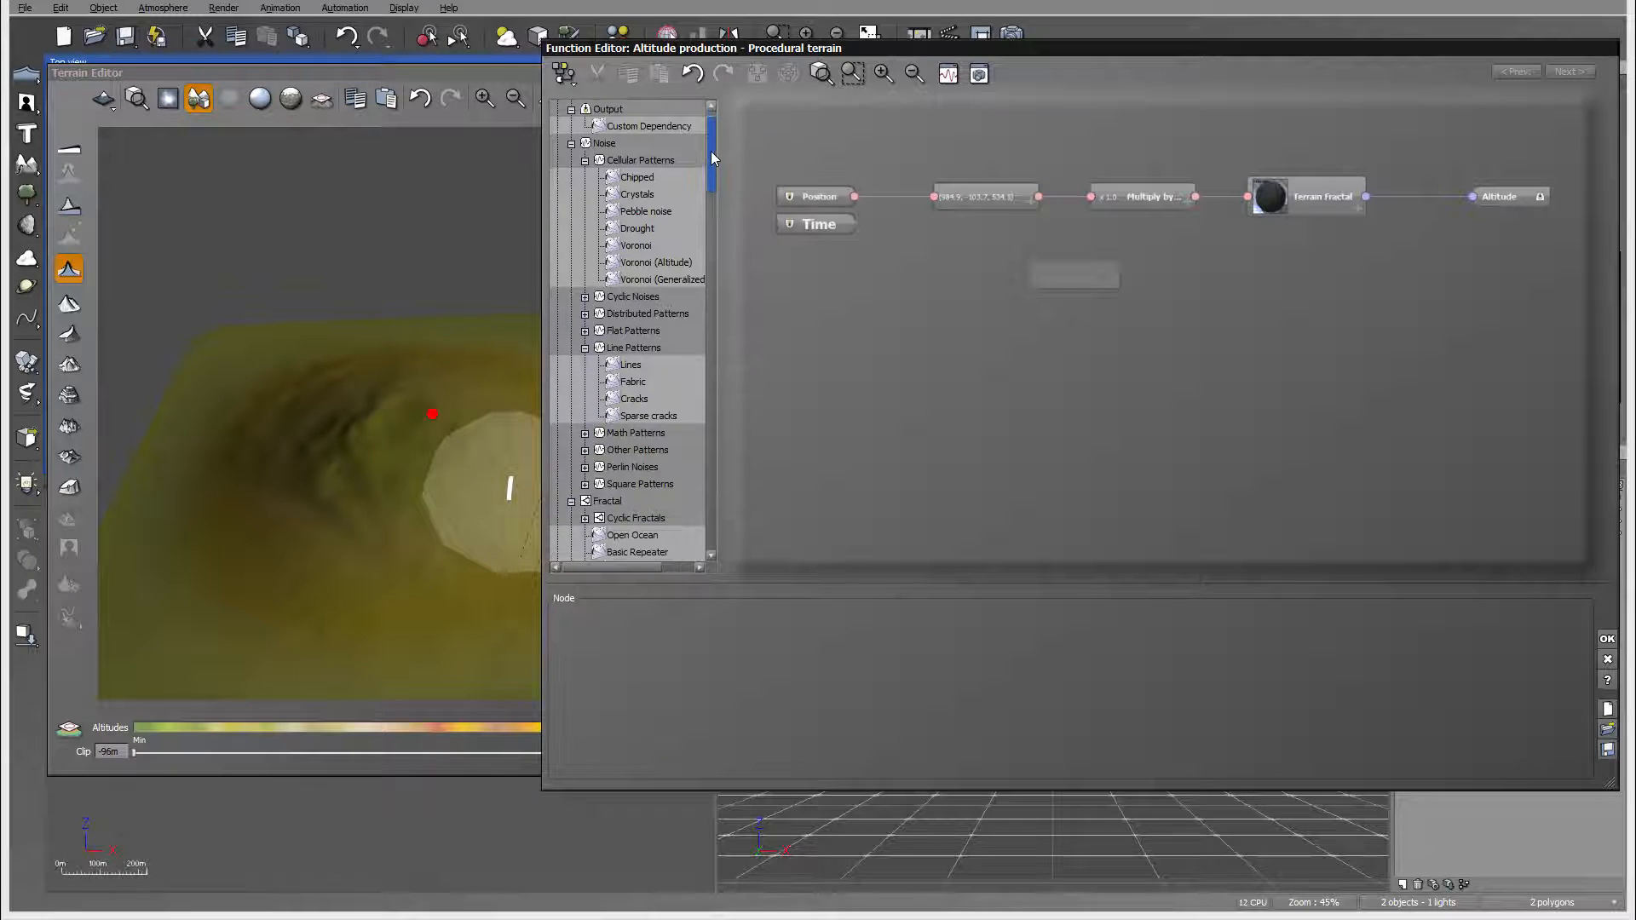
click(633, 246)
drag(633, 247, 1176, 399)
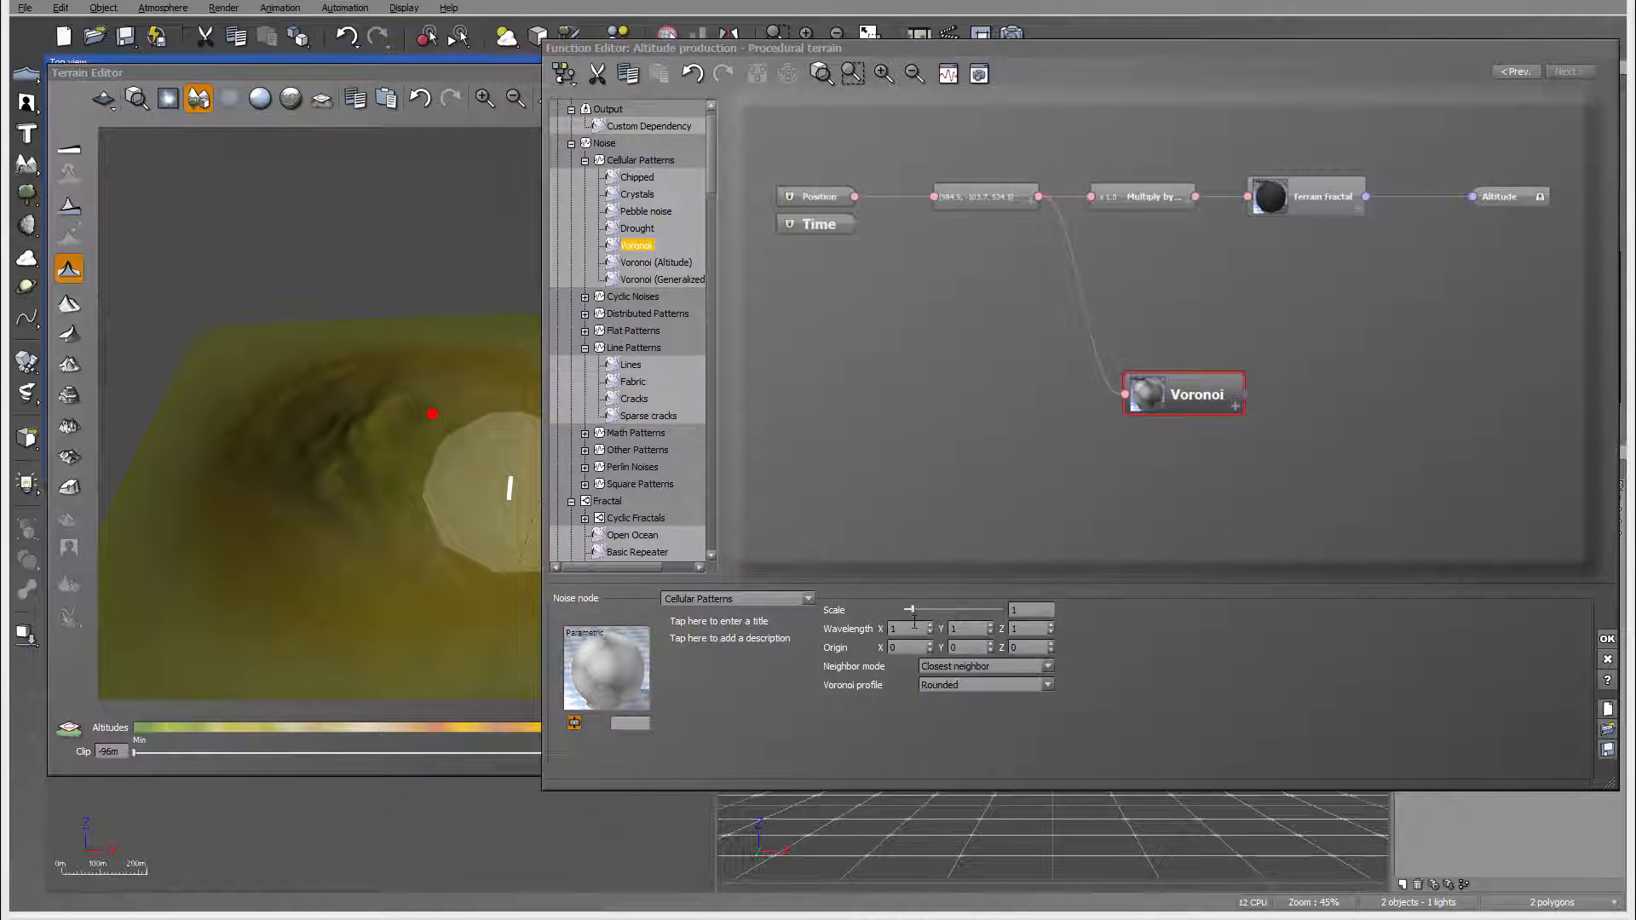
drag(936, 606, 938, 608)
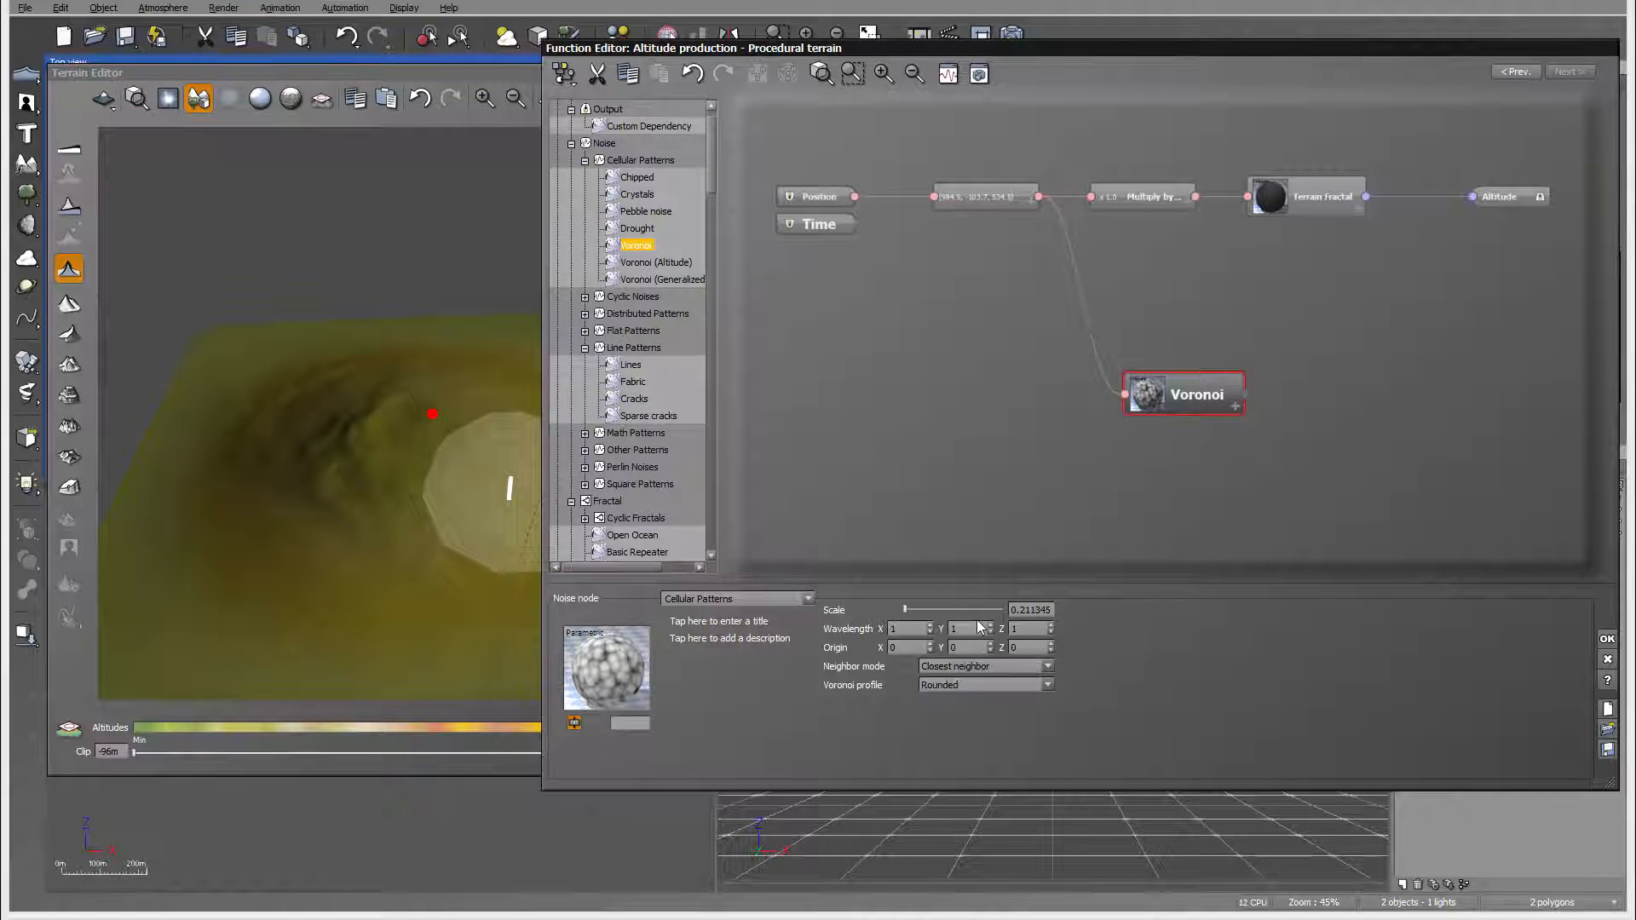
click(183, 495)
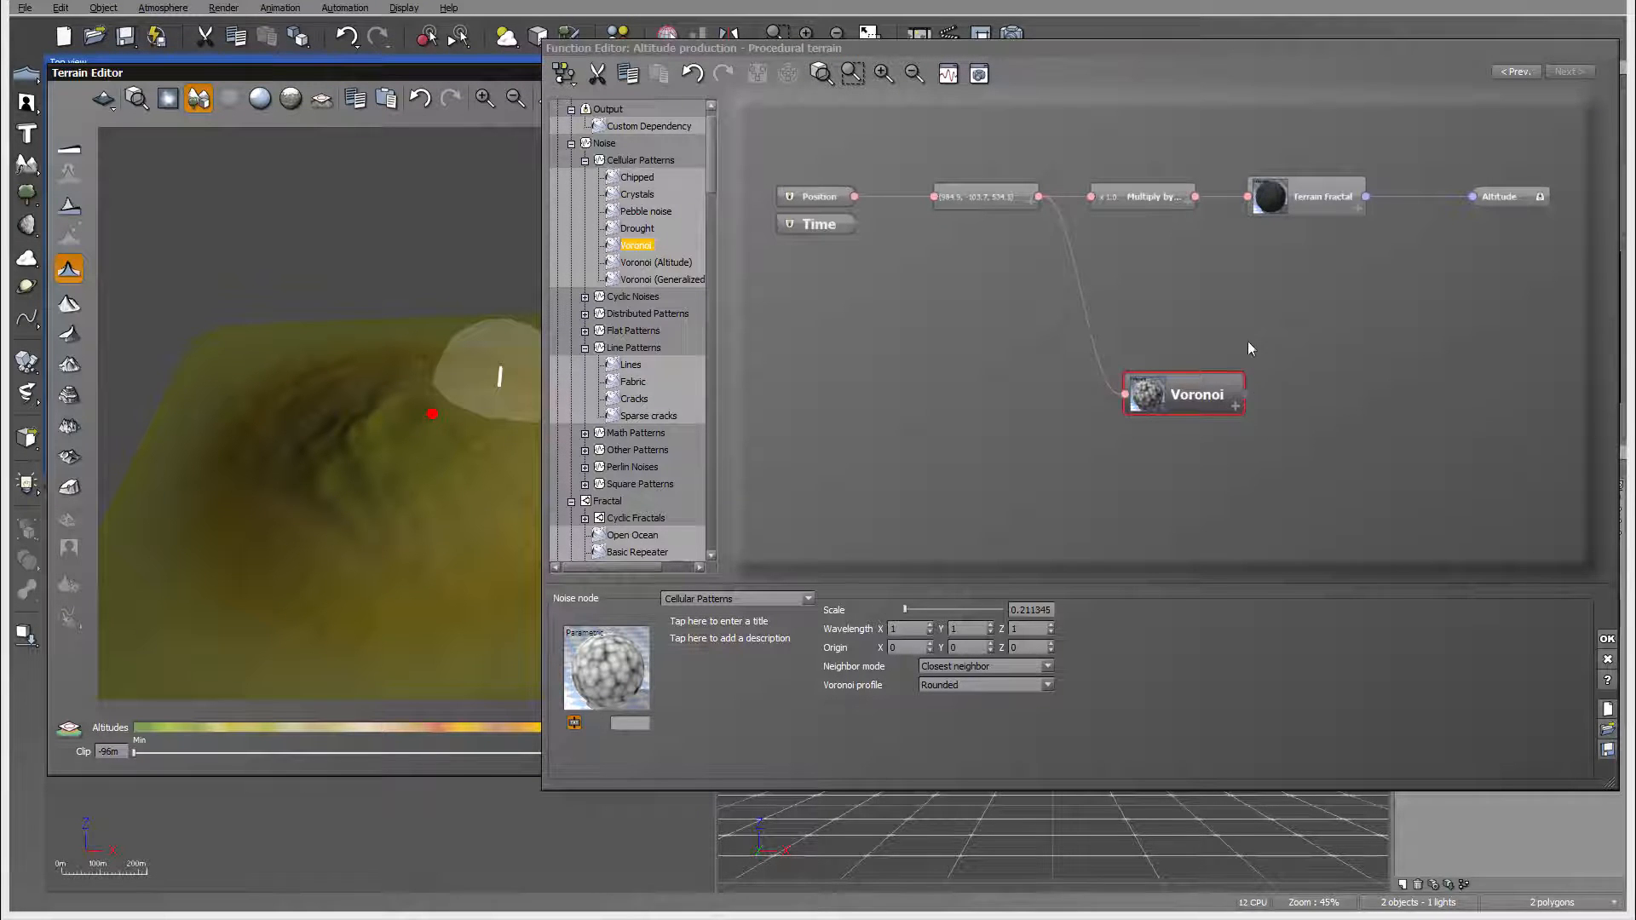
Add a Blender combiner node below the Terrain Fractal and expand it to show its inputs and output
click(1297, 351)
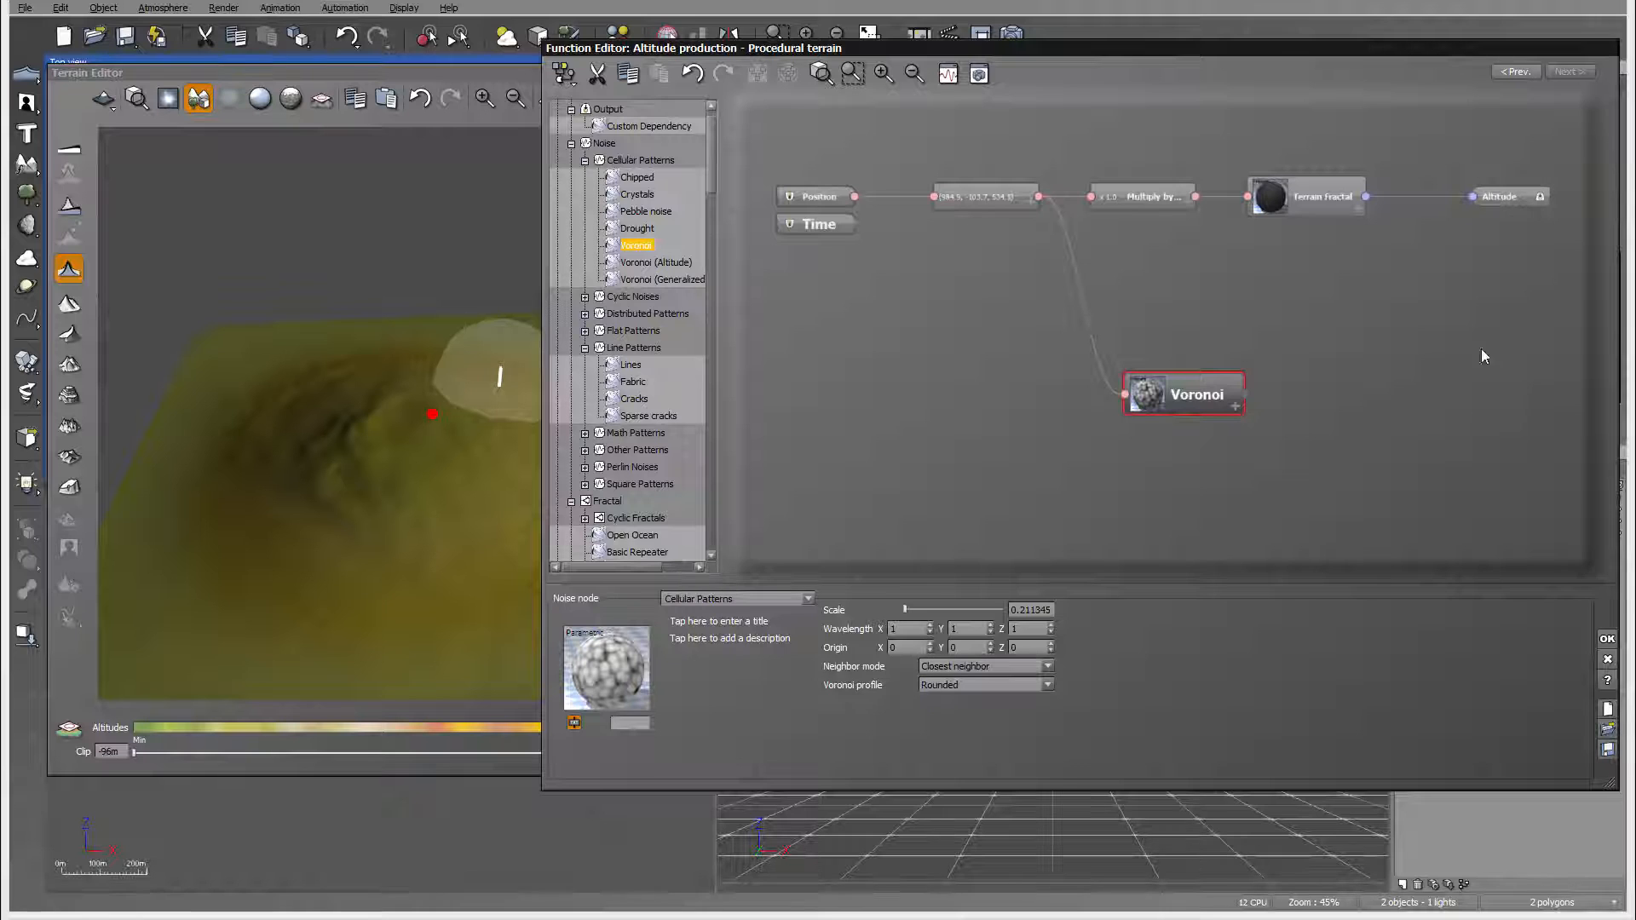
click(1353, 303)
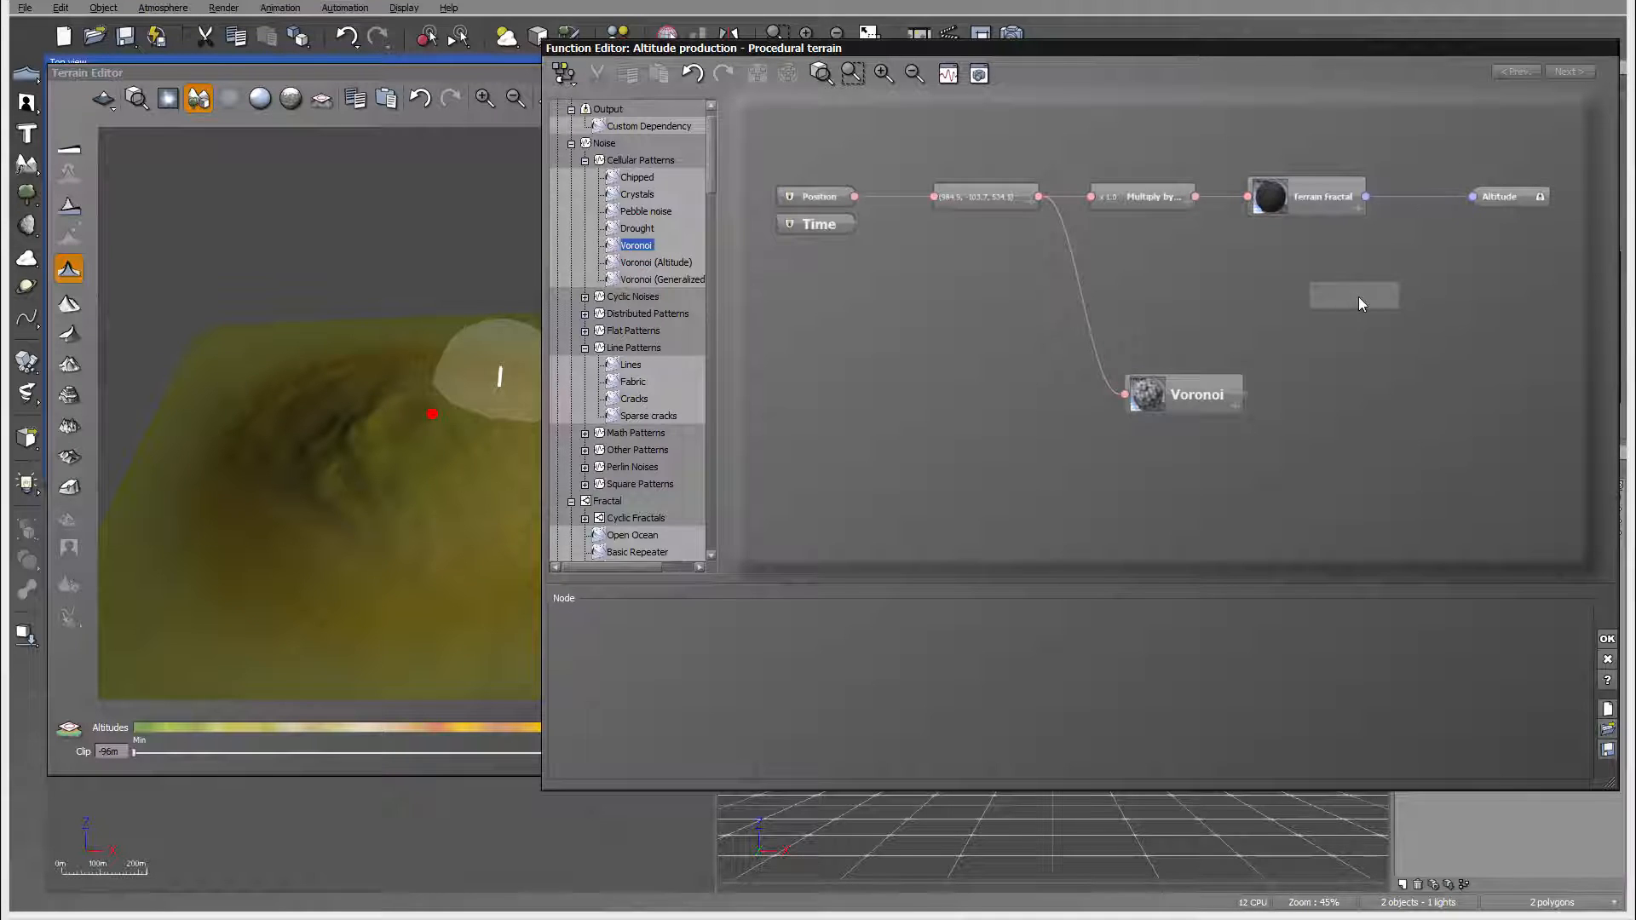
drag(707, 176, 716, 421)
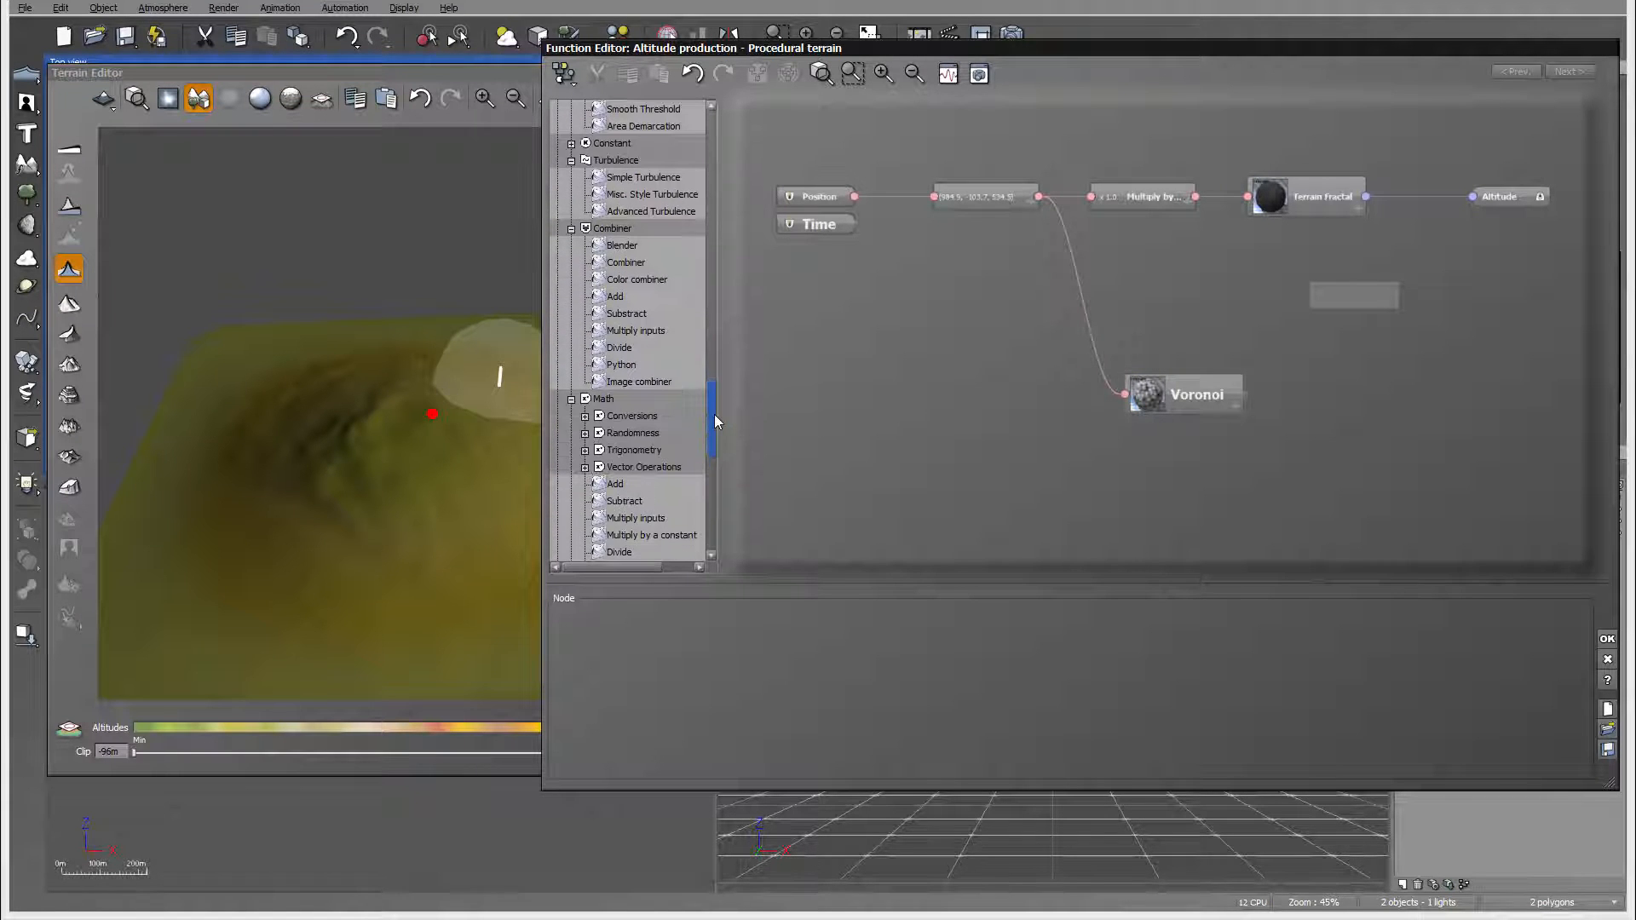
drag(622, 244, 1446, 301)
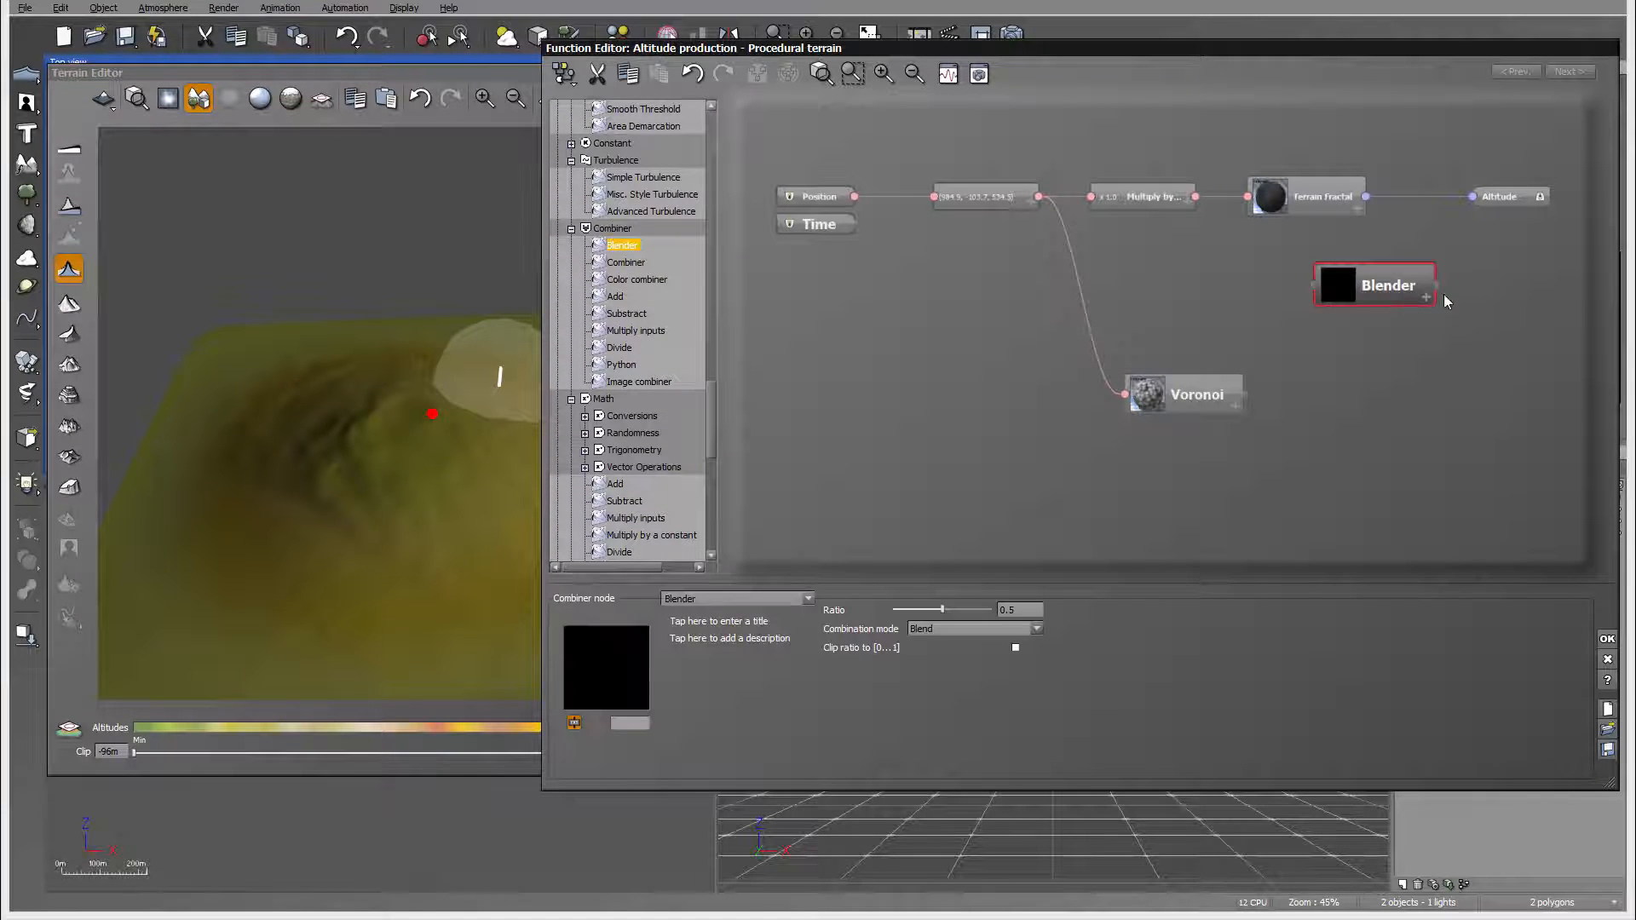
click(1459, 320)
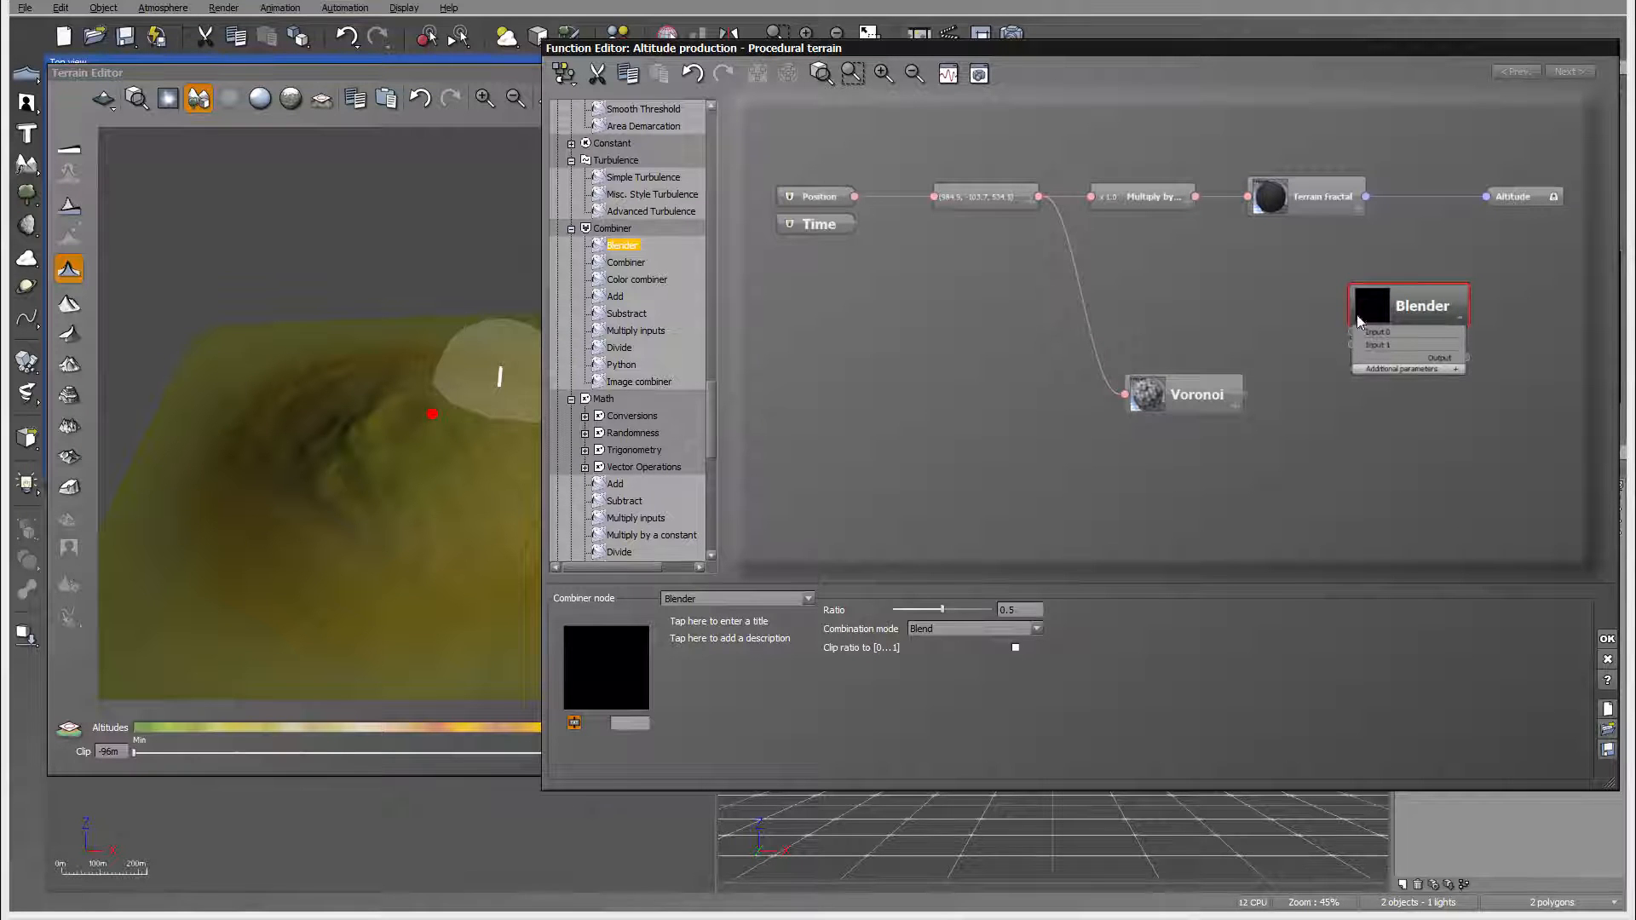
Connect Terrain Fractal to the Blender's Input 0, Voronoi to Input 1 and the Blender's output to Altitude, and inspect the terrain
drag(1367, 196, 1354, 331)
drag(1245, 395, 1353, 346)
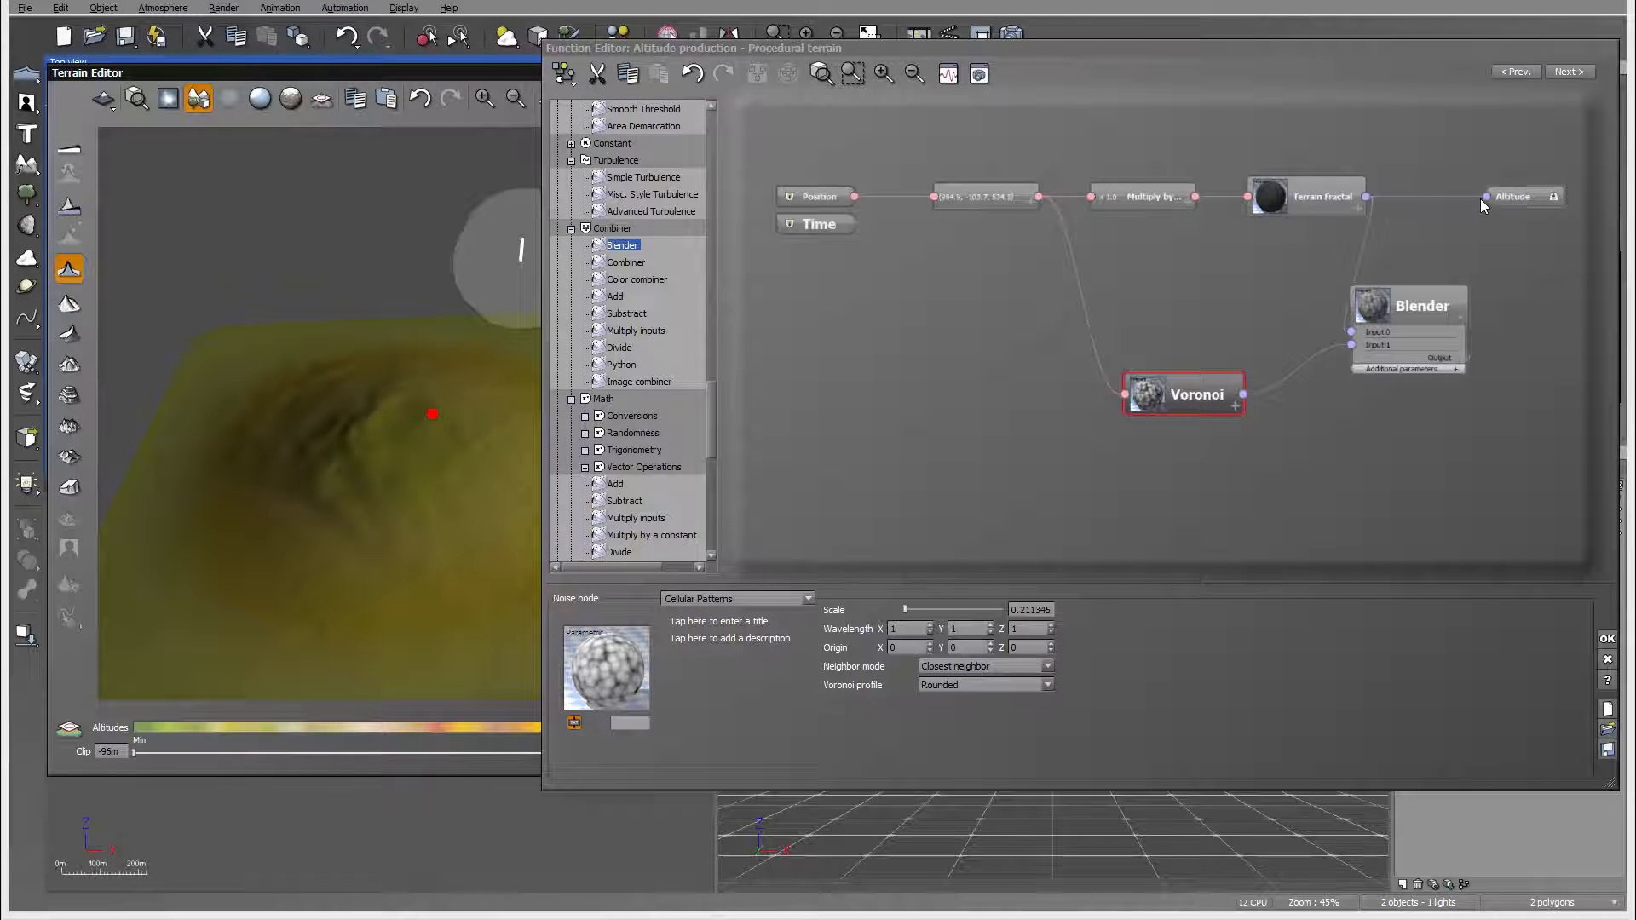
drag(1489, 196, 1466, 359)
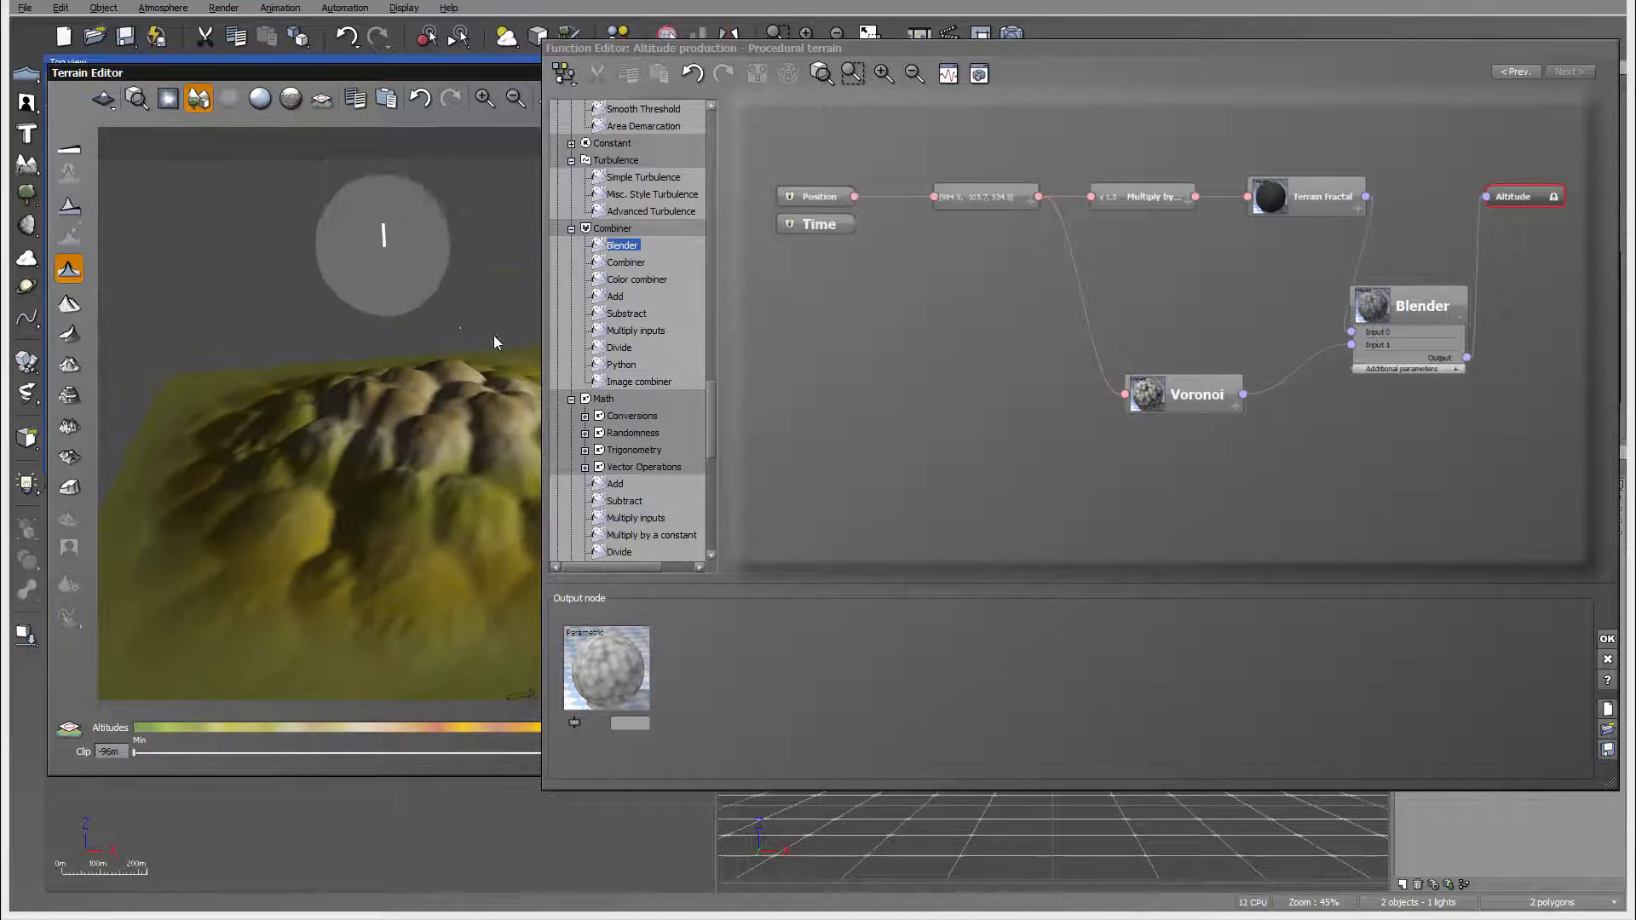
right_drag(167, 384, 371, 348)
mouse_move(467, 525)
right_down()
mouse_move(238, 376)
mouse_move(207, 320)
mouse_move(229, 382)
mouse_move(331, 441)
mouse_move(336, 406)
mouse_move(325, 428)
mouse_move(350, 437)
mouse_move(351, 398)
right_up()
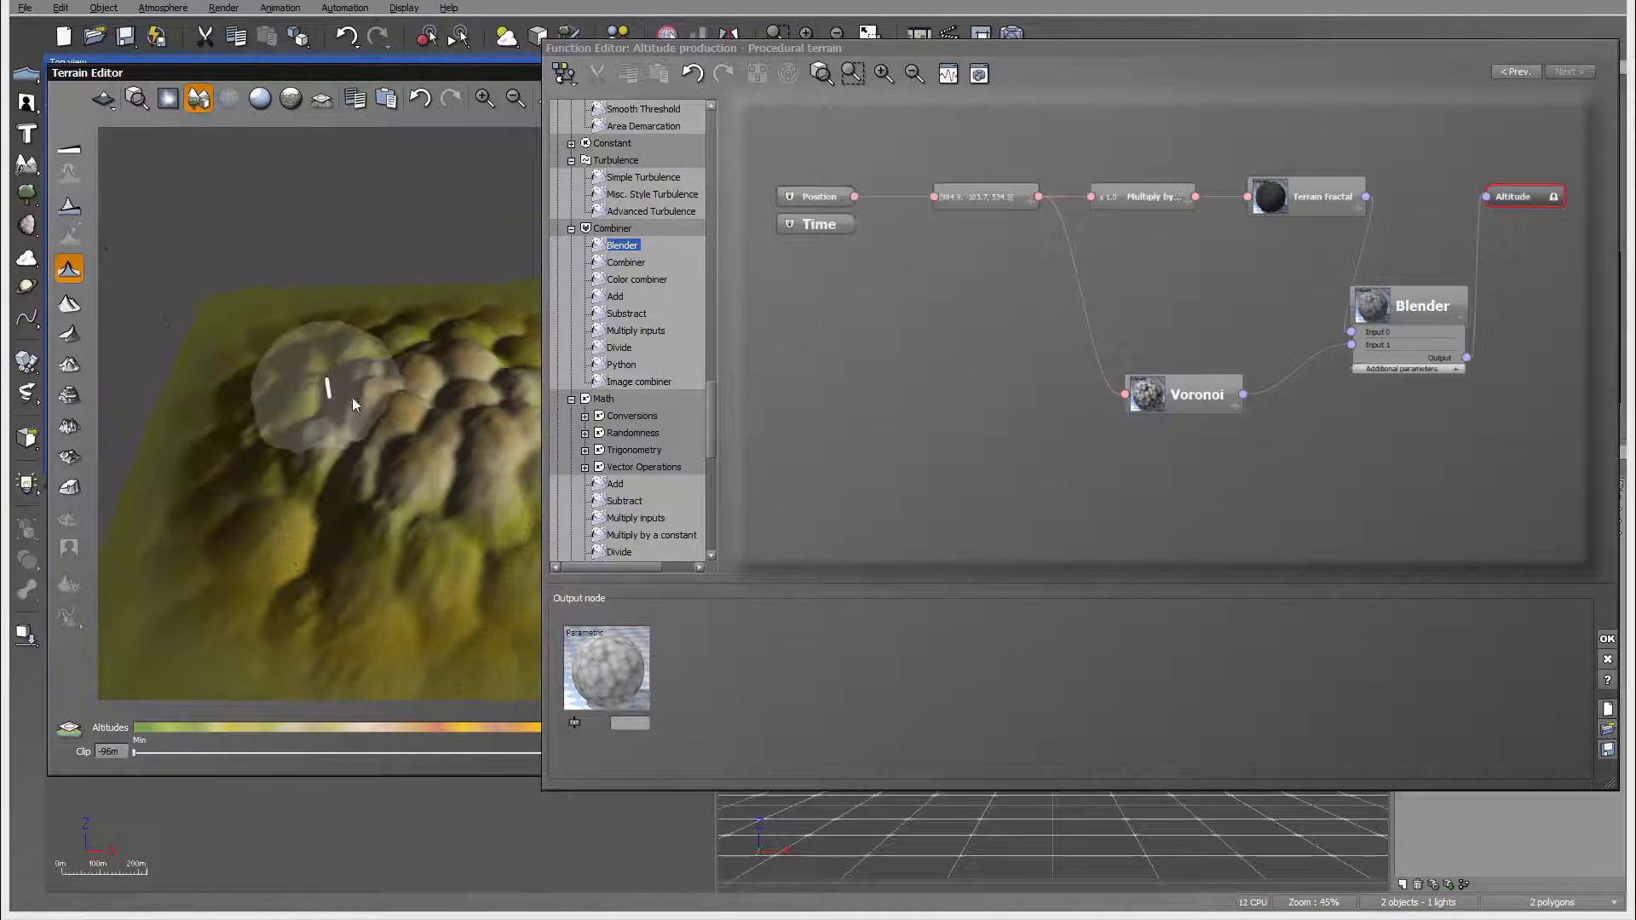
Move the Voronoi node away from the Blender, insert an Opposite (-X) filter on their connection and inspect the terrain preview
click(1044, 385)
drag(1211, 396, 1079, 402)
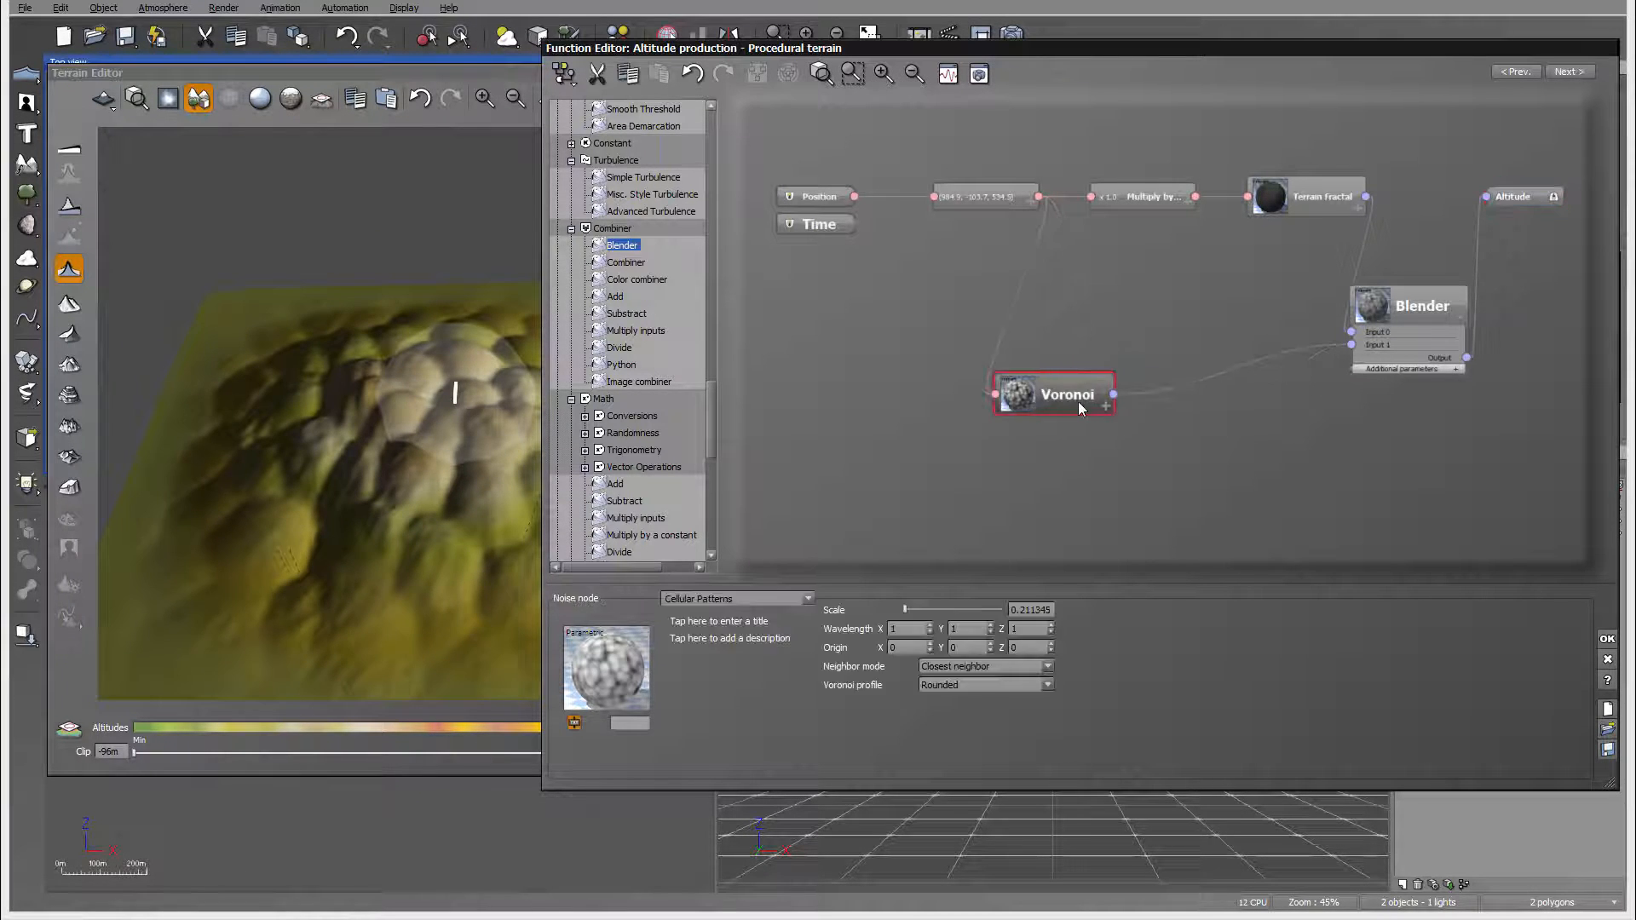
click(1198, 380)
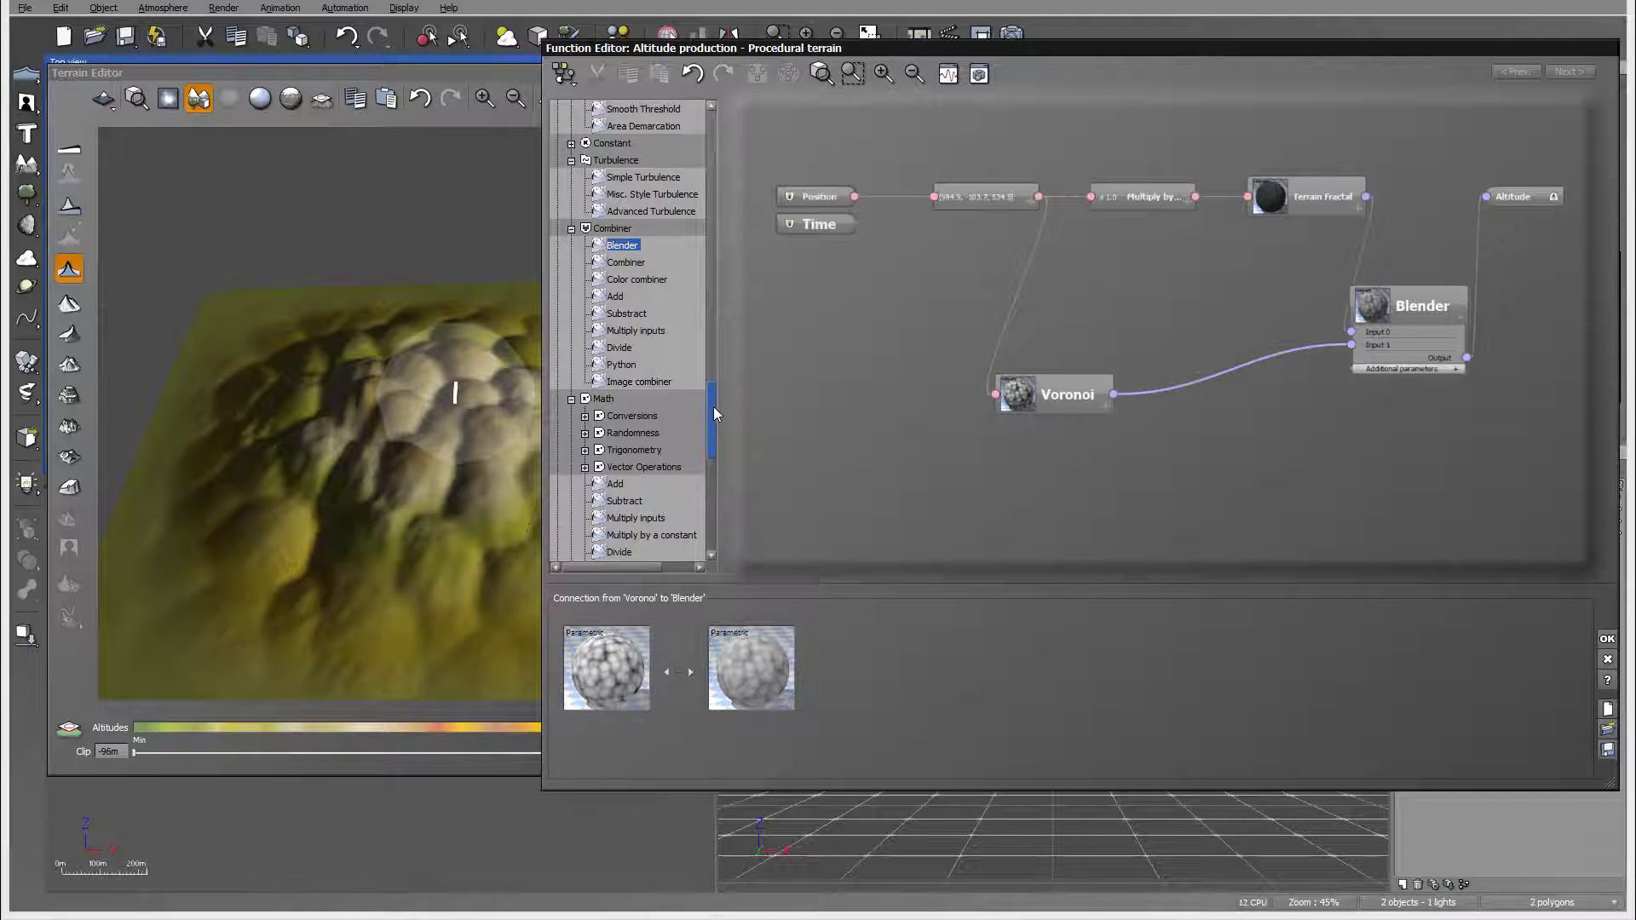
drag(714, 406, 709, 558)
click(605, 501)
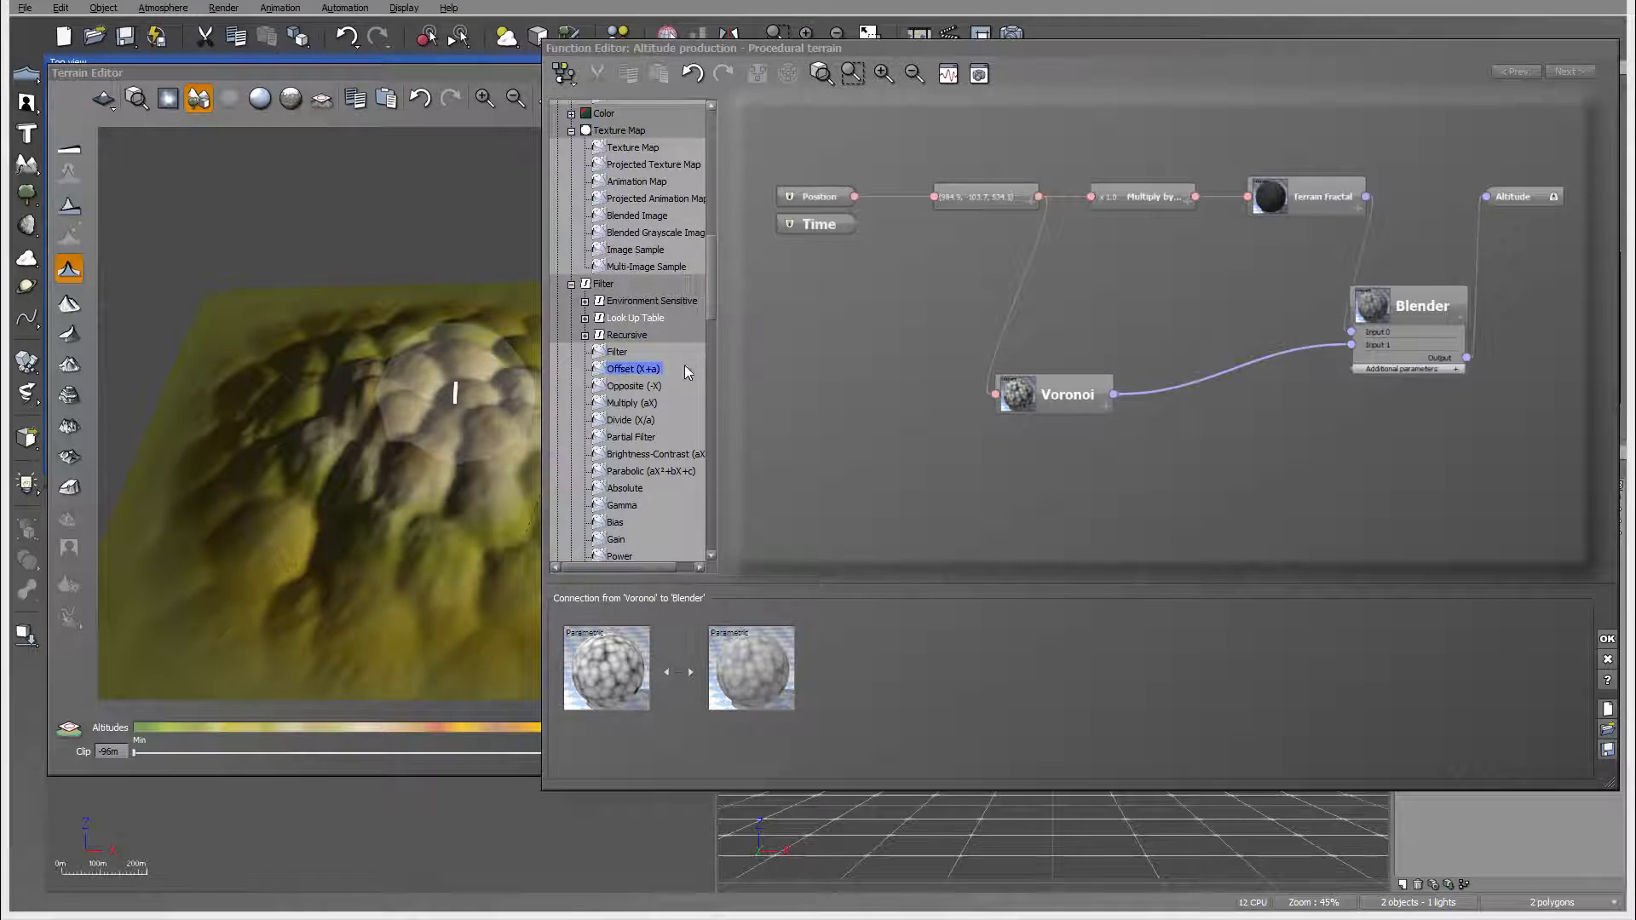
drag(629, 388, 1217, 372)
mouse_move(335, 217)
right_down()
mouse_move(319, 226)
mouse_move(366, 270)
mouse_move(363, 232)
mouse_move(263, 450)
mouse_move(398, 575)
mouse_move(468, 469)
mouse_move(374, 329)
mouse_move(478, 303)
mouse_move(286, 418)
mouse_move(238, 304)
mouse_move(245, 243)
mouse_move(242, 290)
mouse_move(389, 346)
mouse_move(361, 446)
mouse_move(245, 366)
mouse_move(245, 304)
mouse_move(242, 326)
right_up()
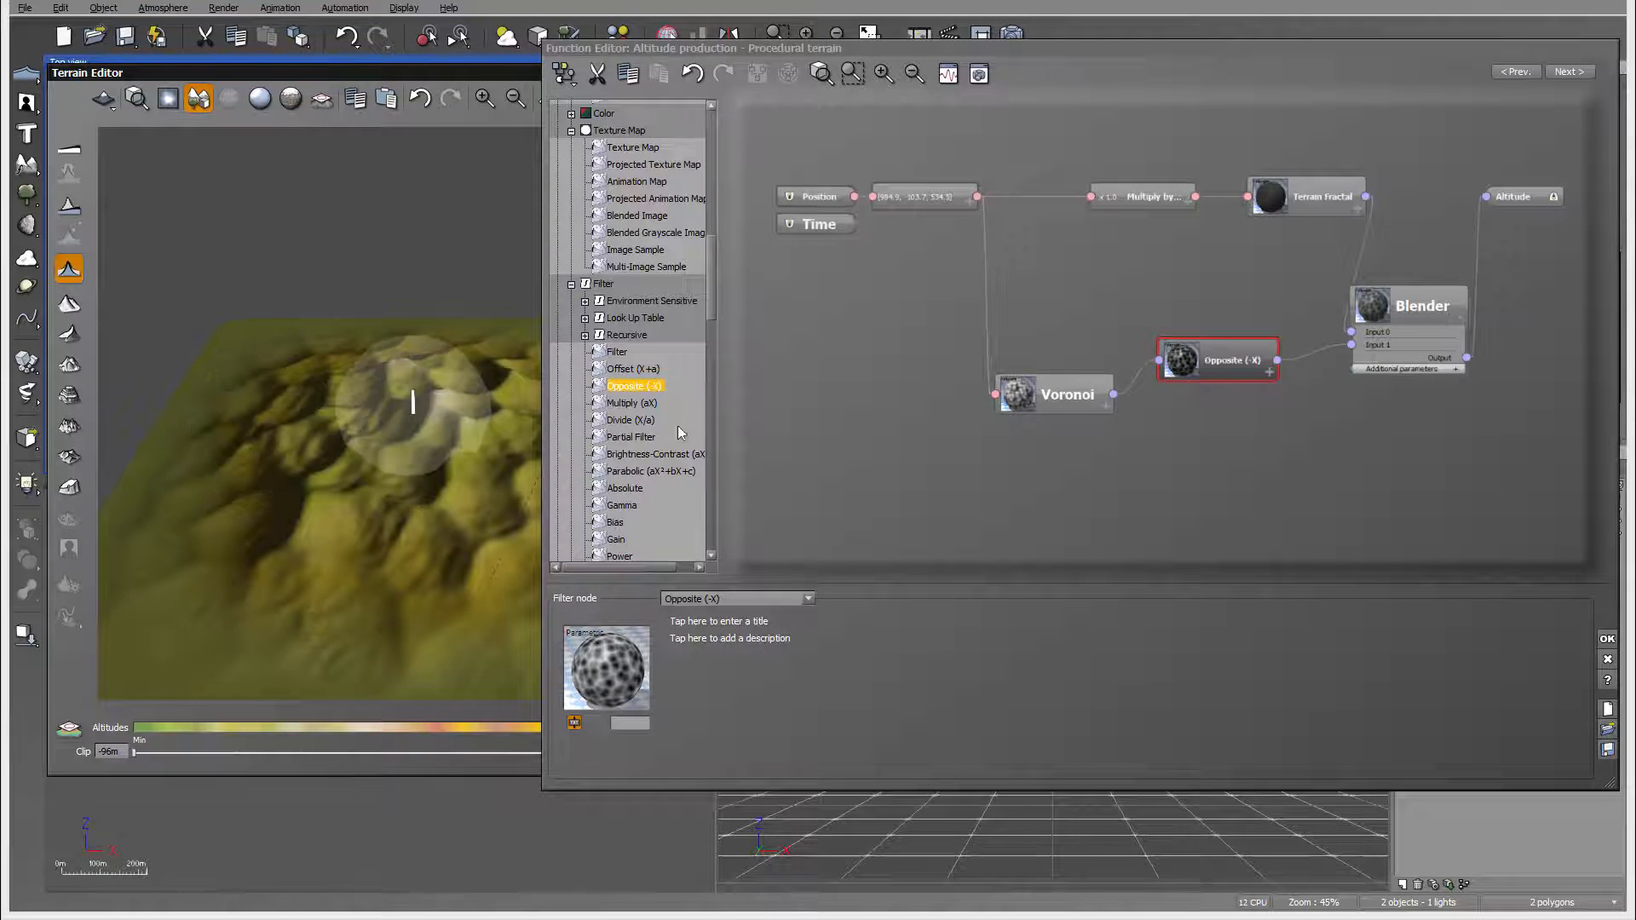
Align the Opposite (-X) and Voronoi nodes in one row with more space between them and expand Voronoi to show its parameters
click(1192, 367)
drag(1224, 361, 1223, 388)
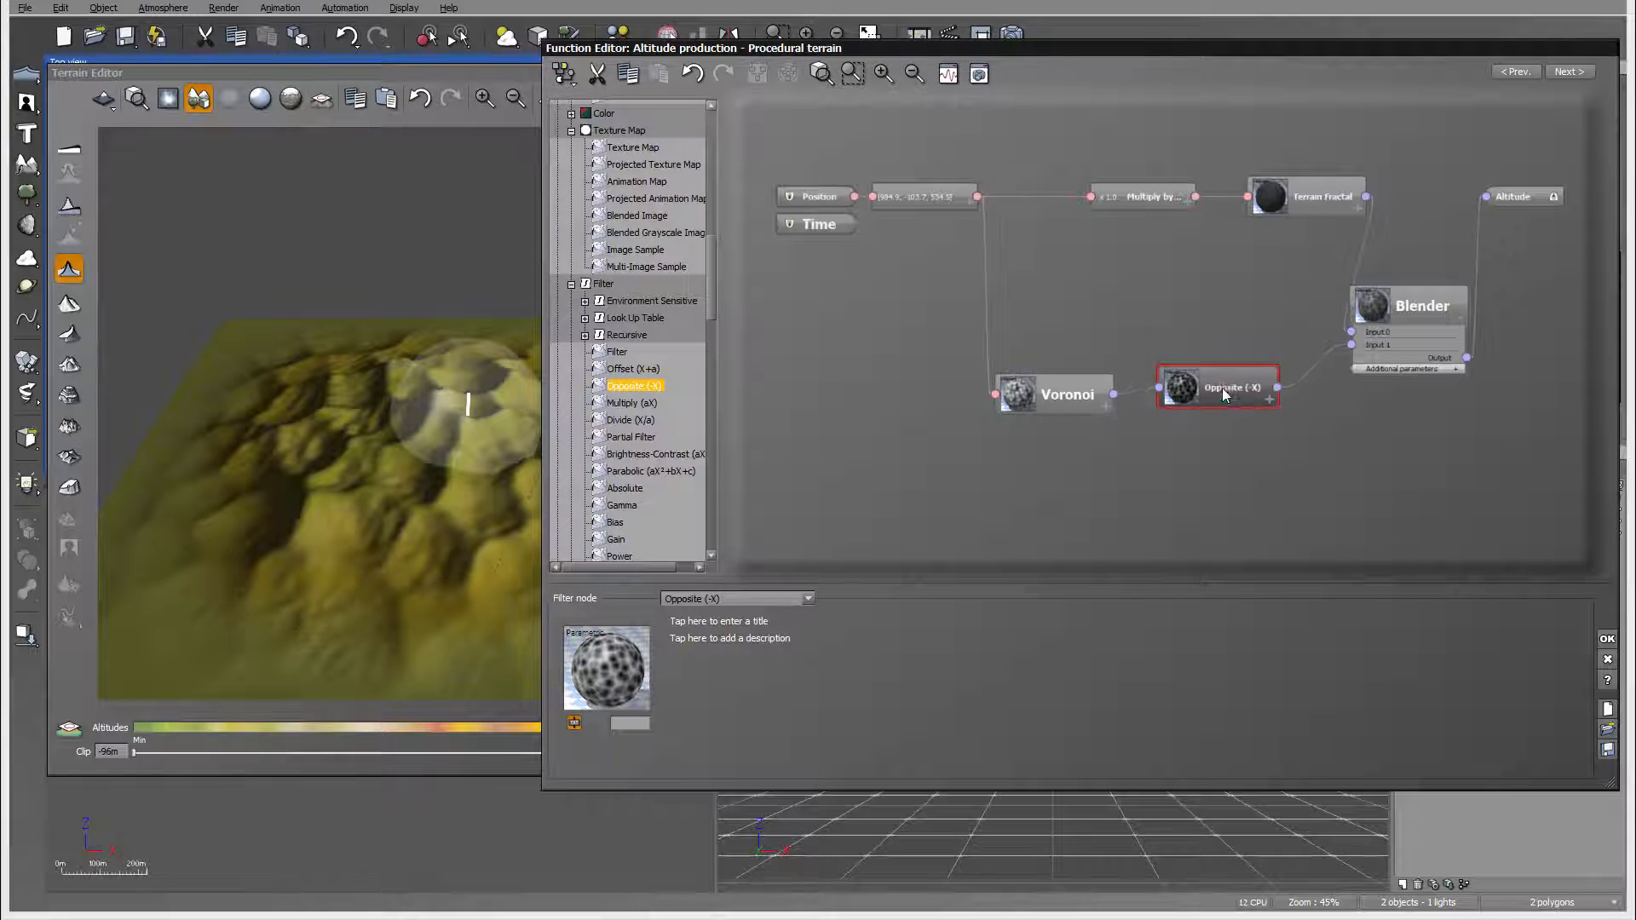
mouse_move(1047, 406)
mouse_down()
mouse_move(1041, 382)
mouse_move(1024, 415)
mouse_up()
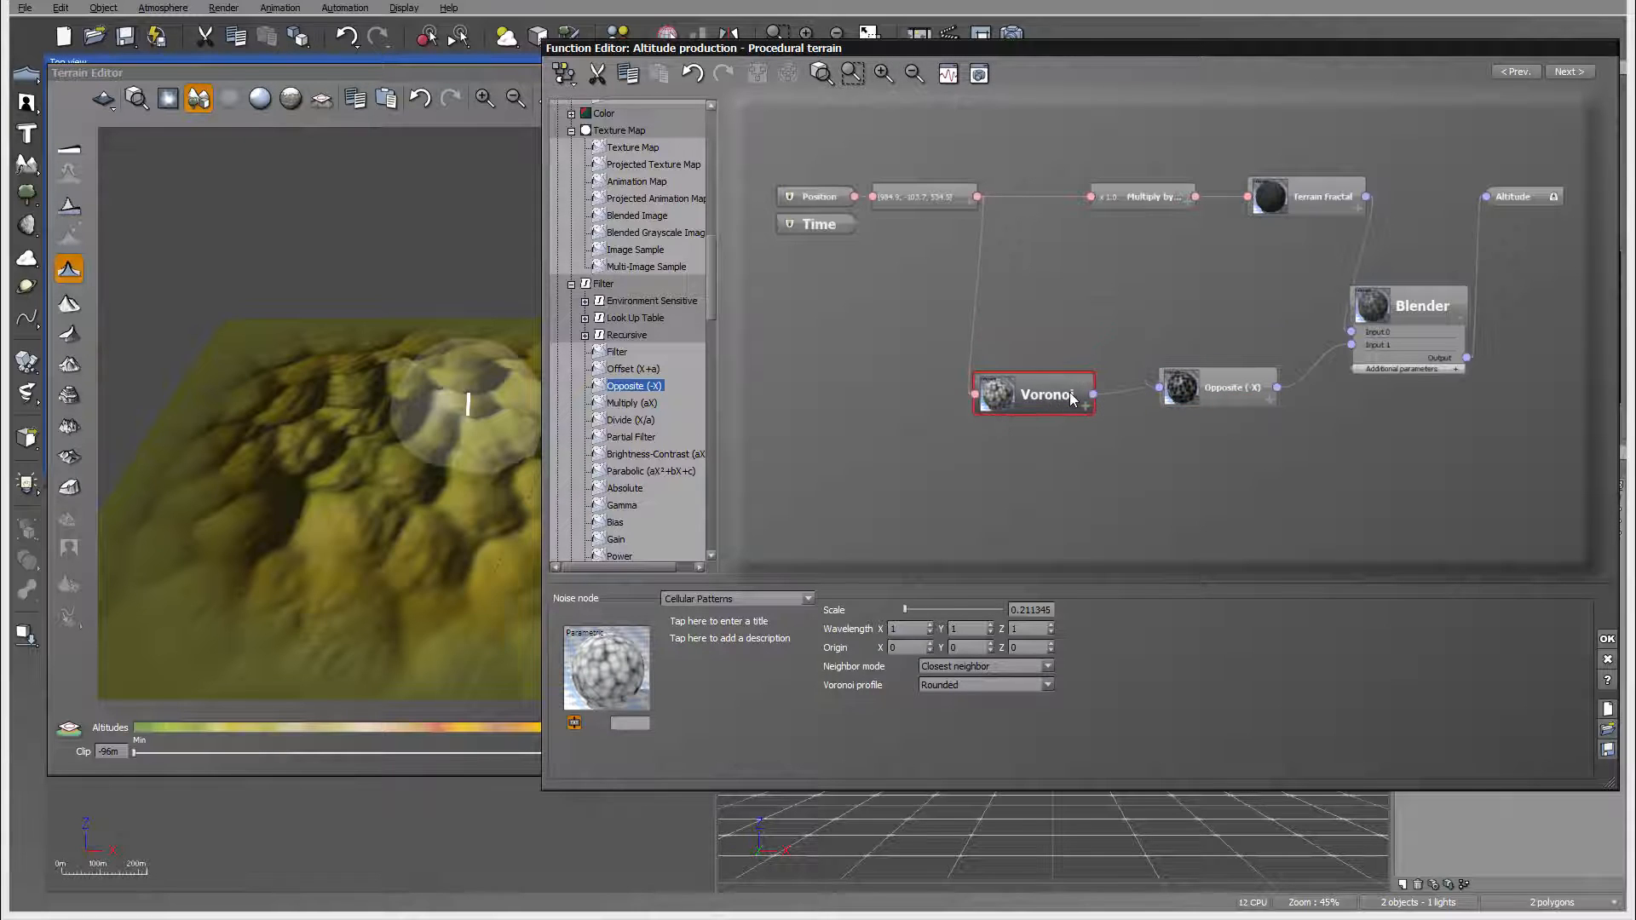
click(1087, 406)
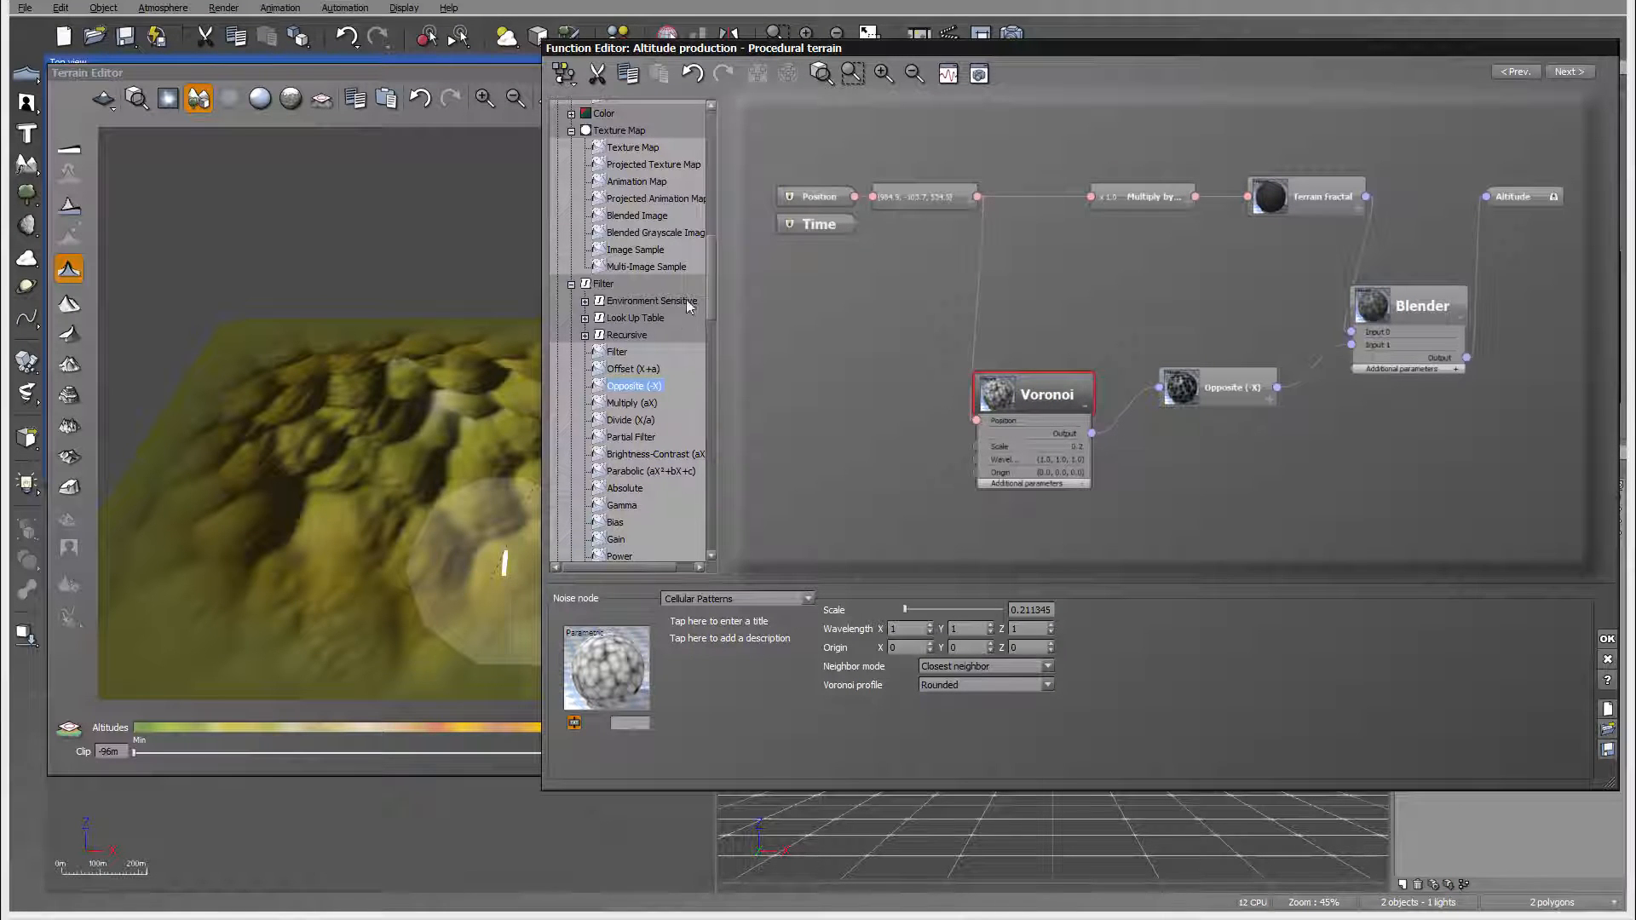
Add a Simple Turbulence node beside Voronoi, connect its output to Voronoi's Origin and inspect the terrain
drag(708, 276, 702, 405)
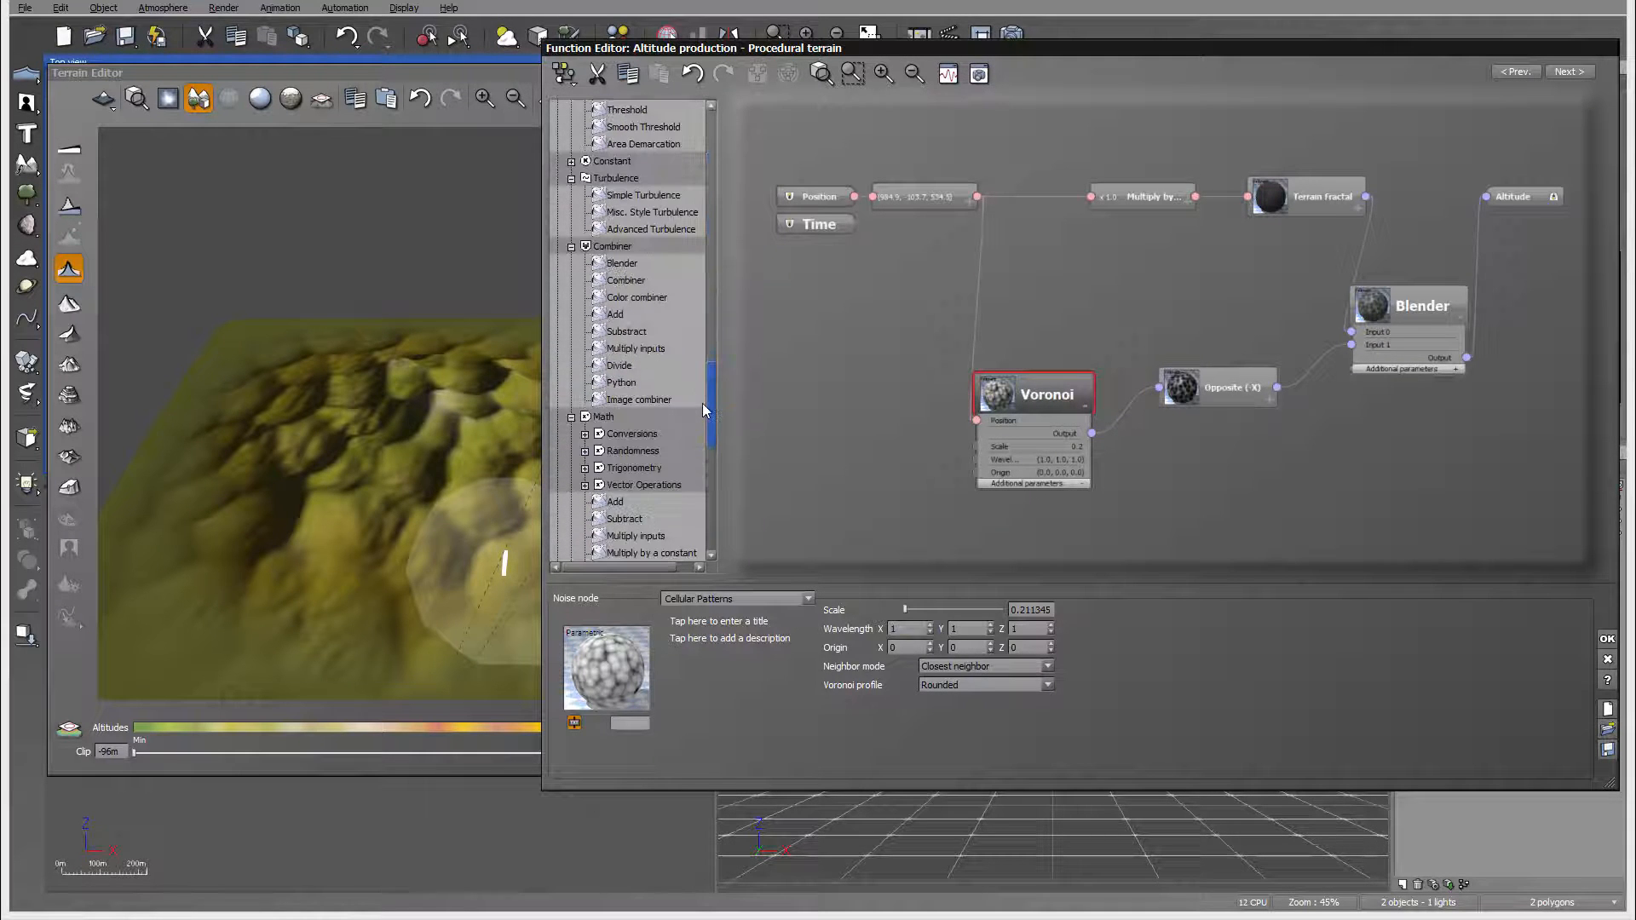
click(856, 394)
click(627, 199)
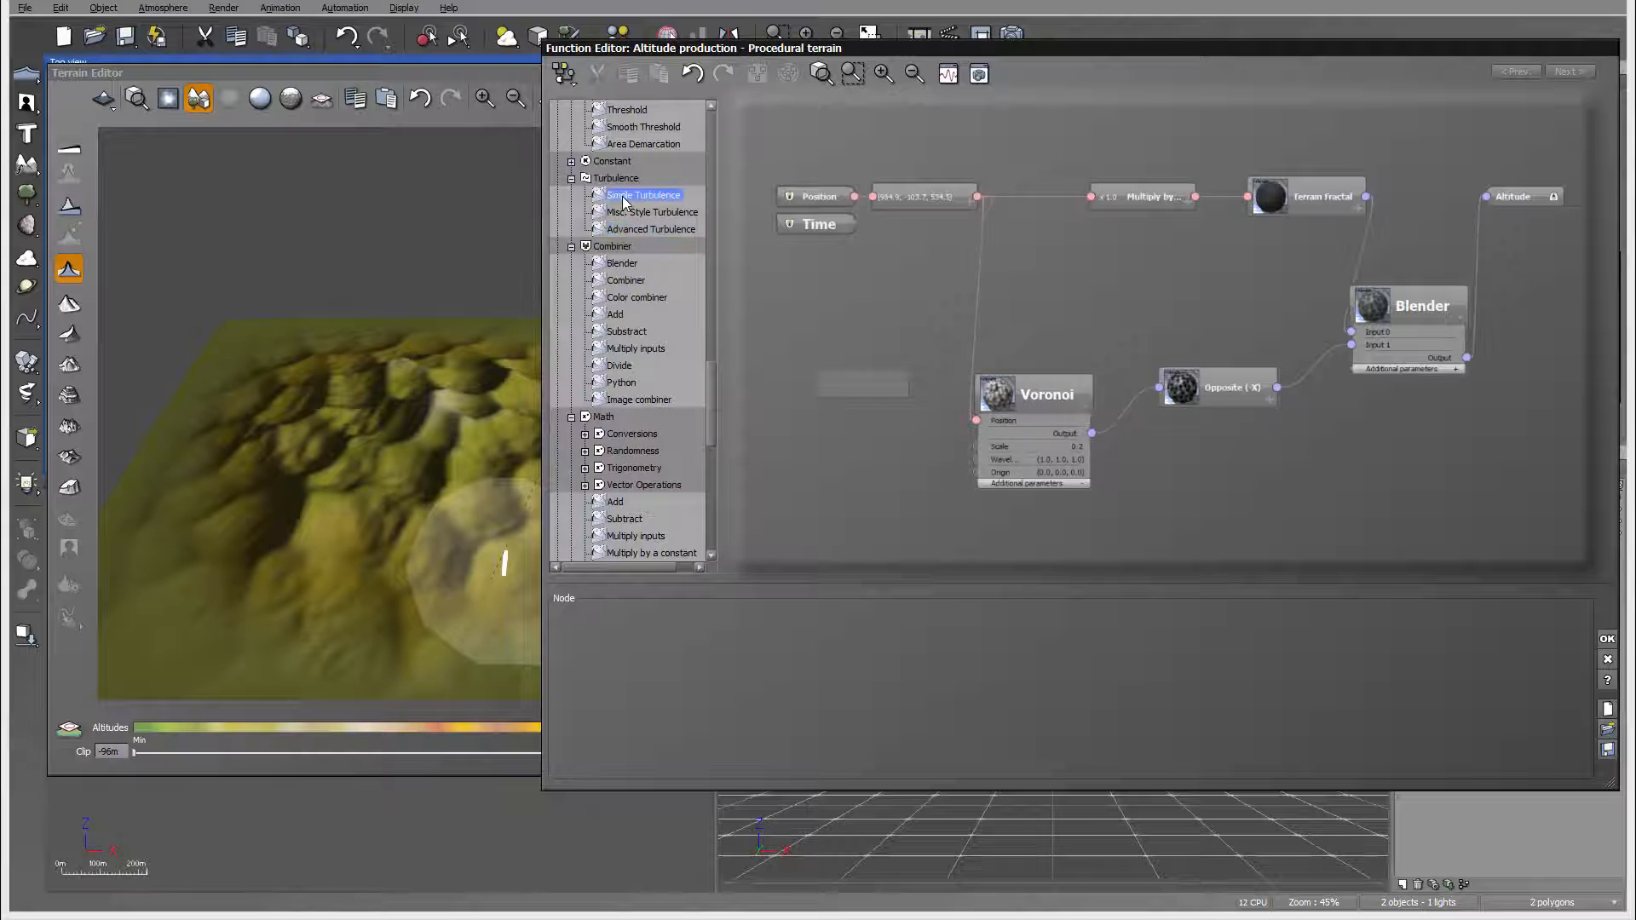
drag(627, 199, 830, 410)
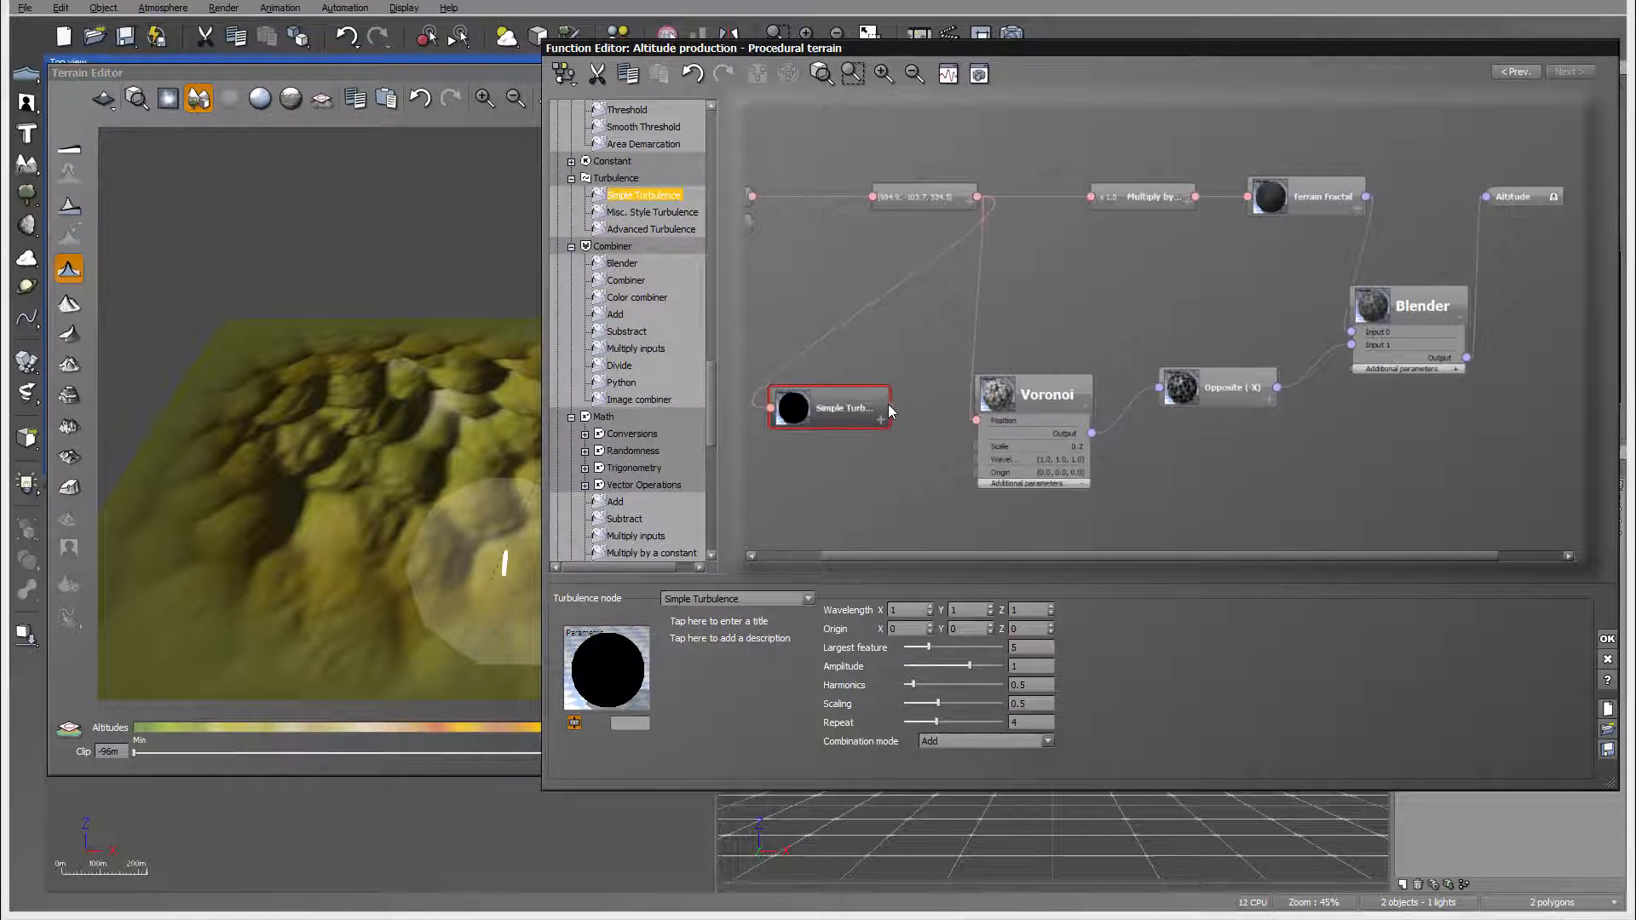
drag(937, 464, 979, 473)
click(375, 321)
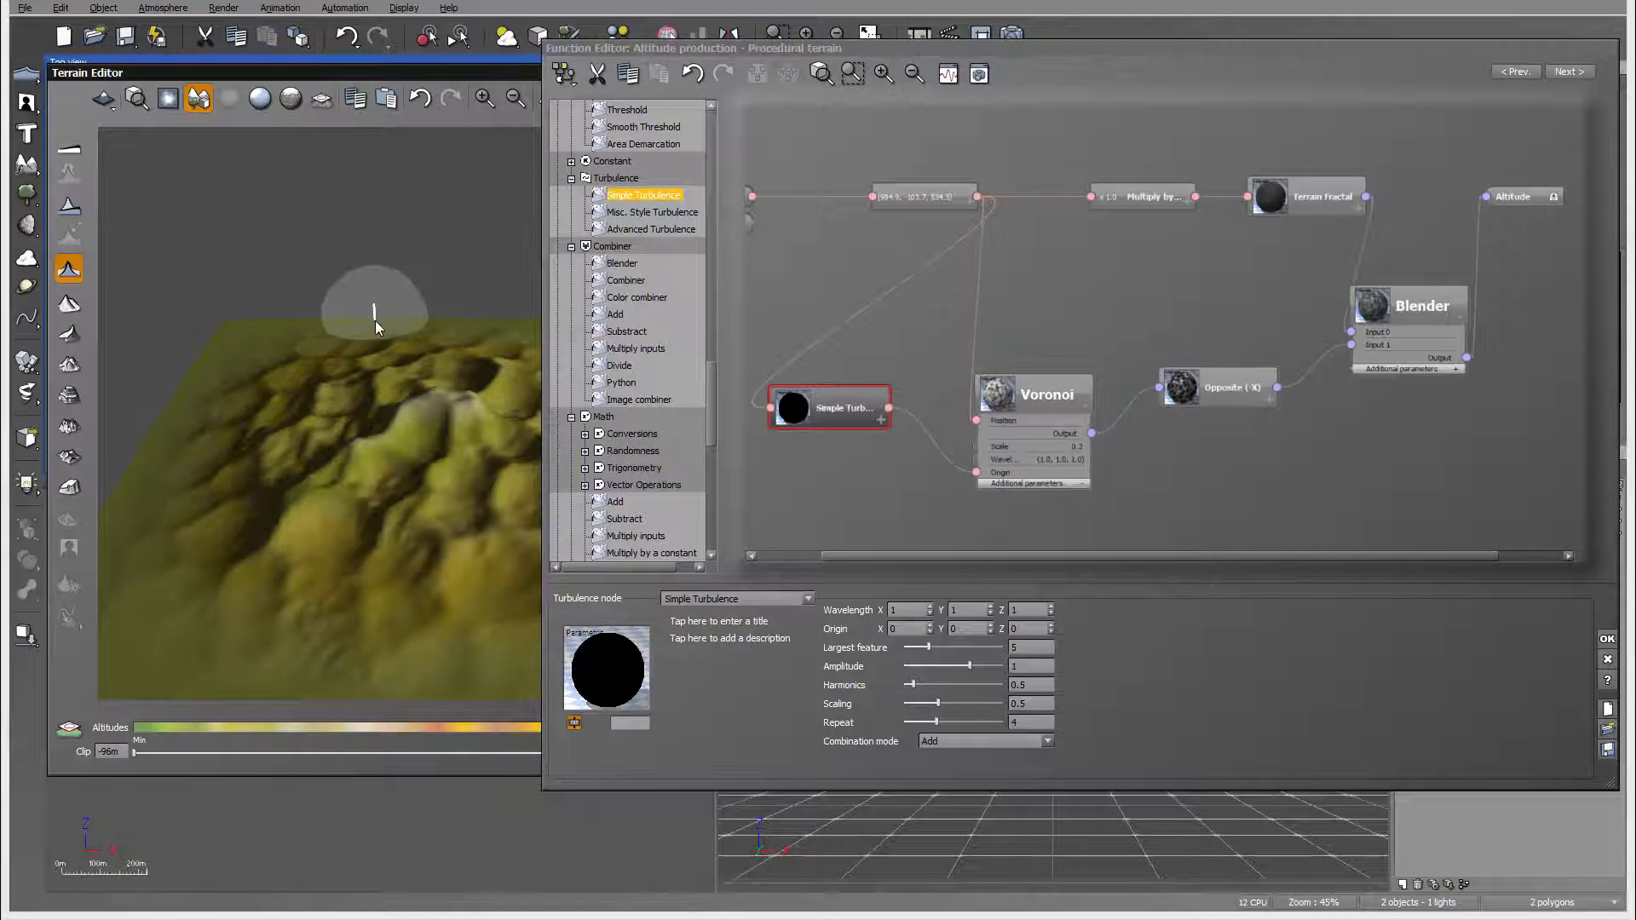
right_drag(340, 418, 533, 478)
Reduce the Simple Turbulence's Largest feature to about 1.82 and inspect the terrain from several angles
click(837, 407)
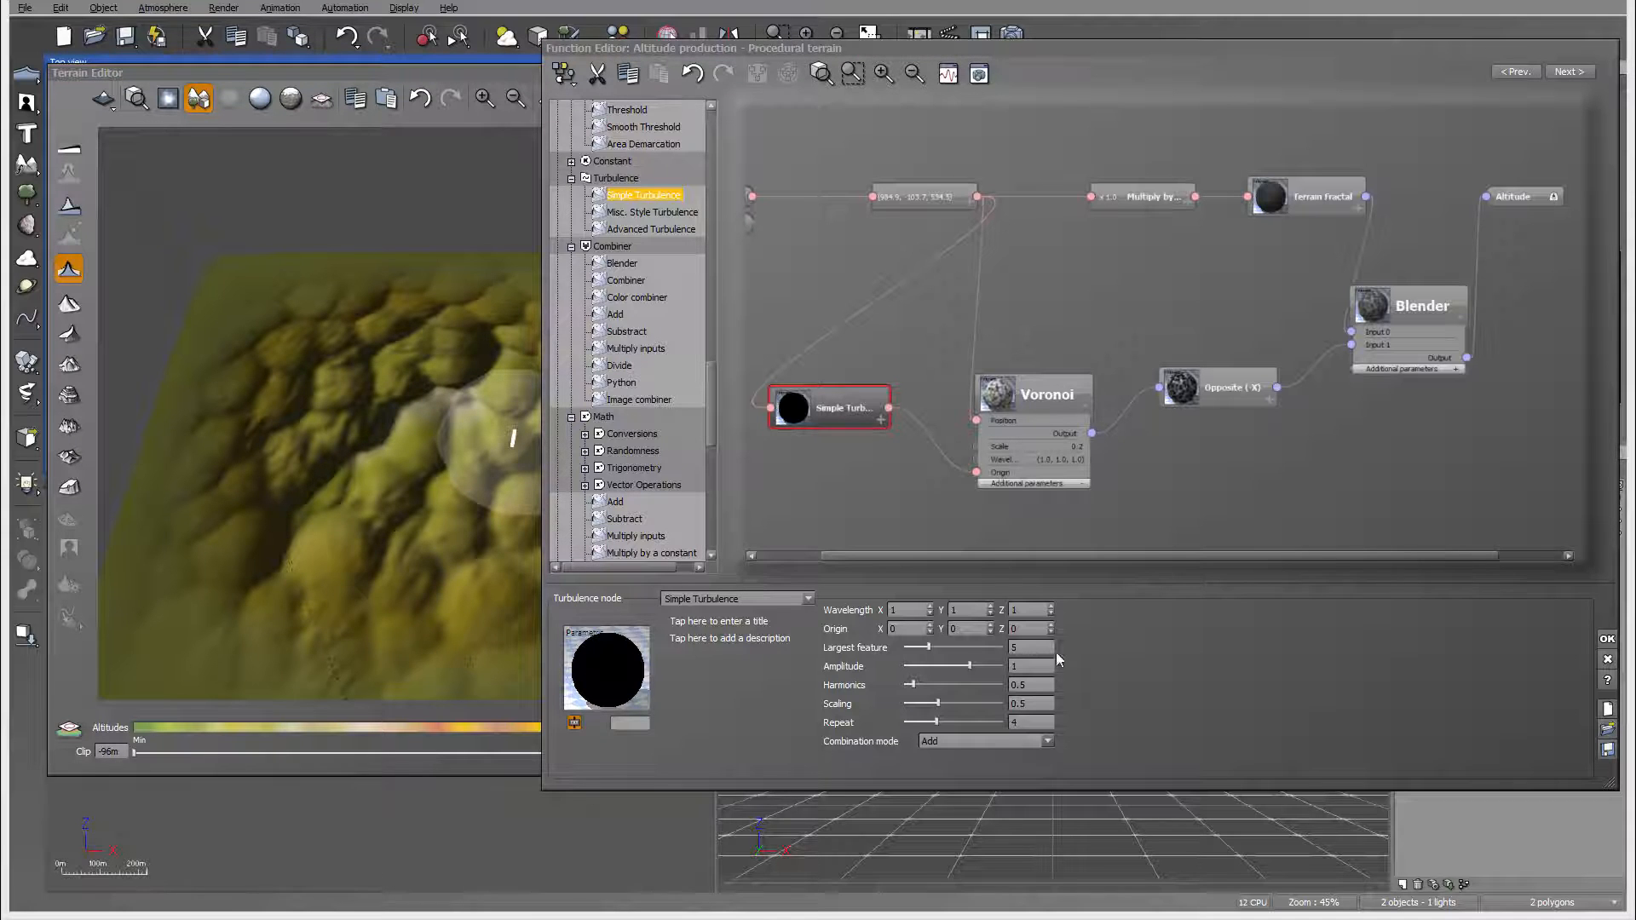
click(852, 407)
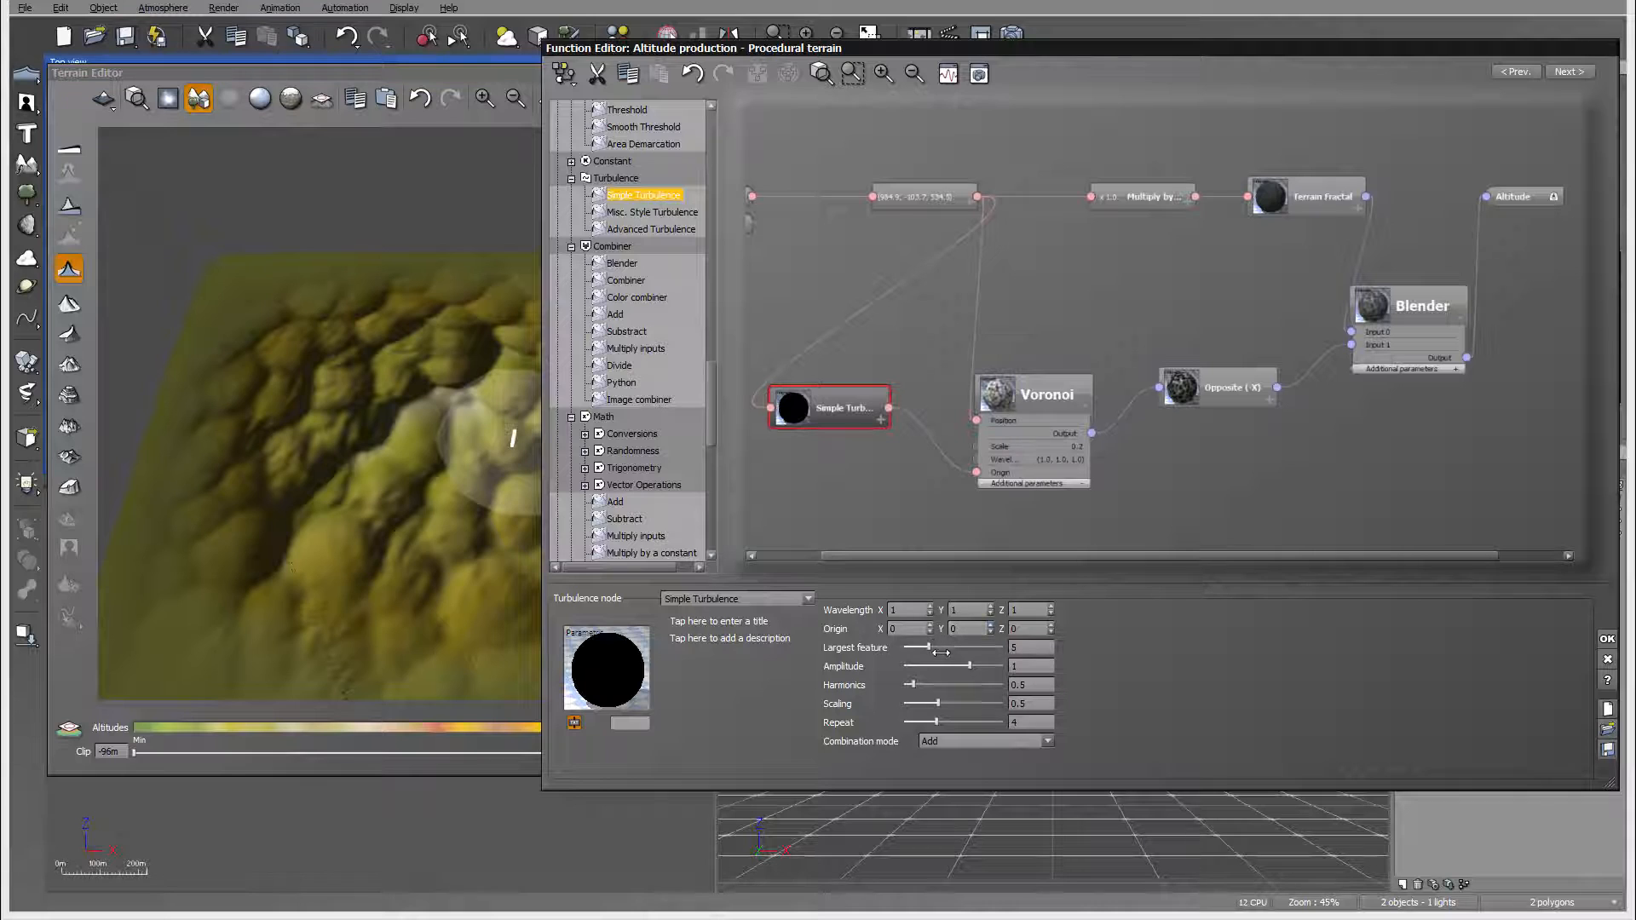
drag(945, 646, 940, 647)
click(393, 390)
right_drag(305, 402, 321, 355)
right_drag(382, 498, 375, 532)
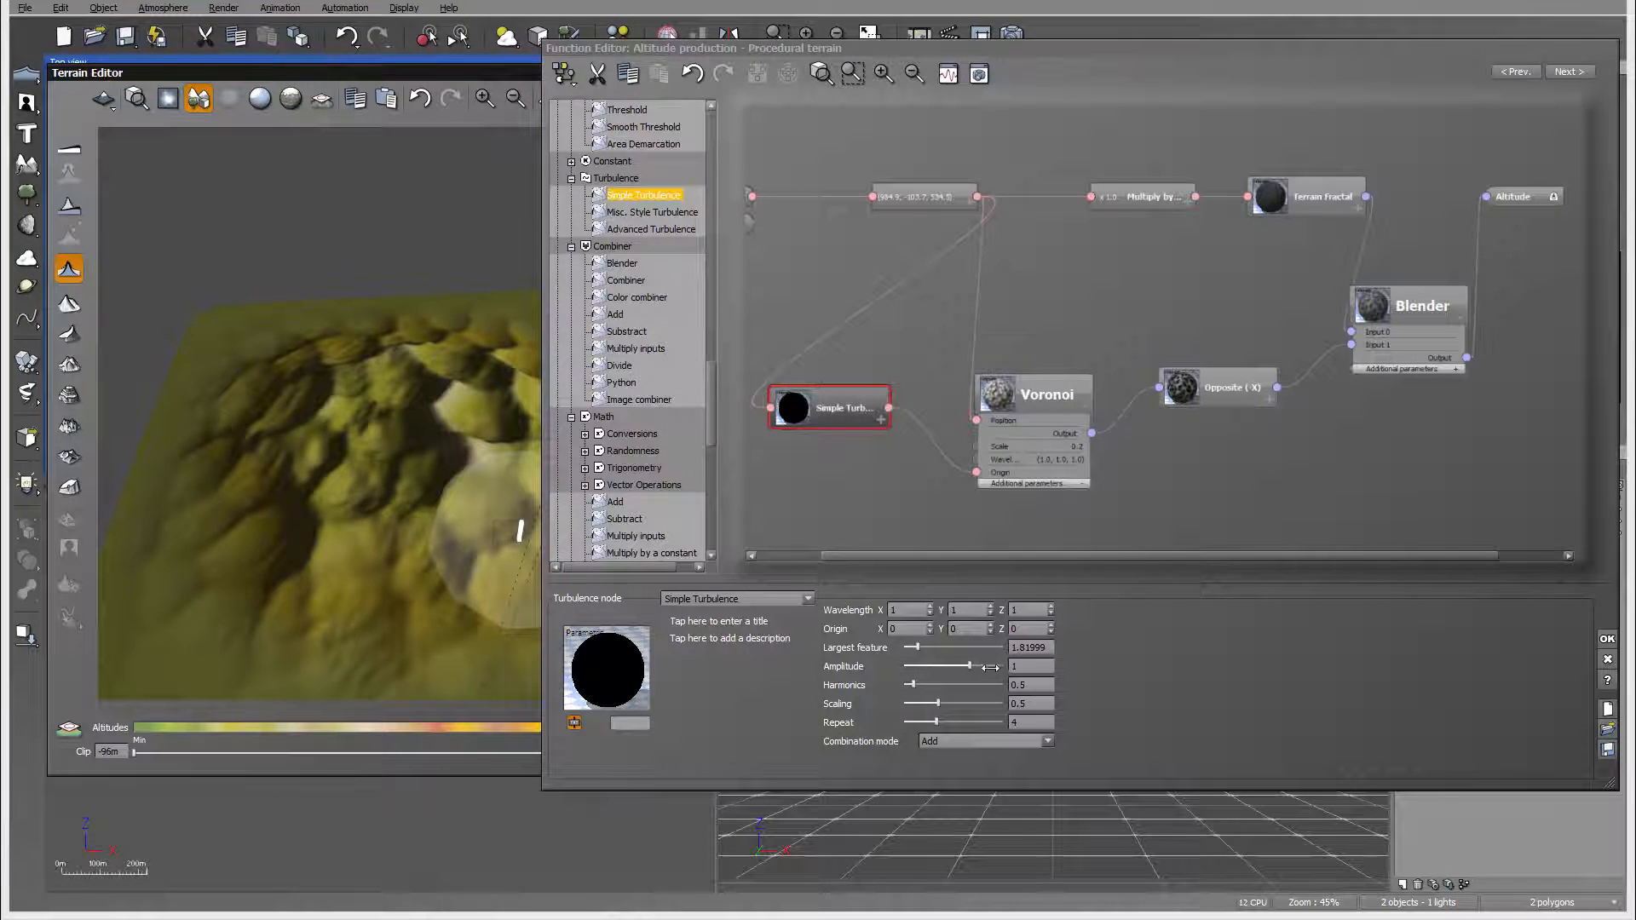
Raise the Simple Turbulence's Amplitude to about 5.97 and inspect the terrain preview
drag(969, 665, 995, 665)
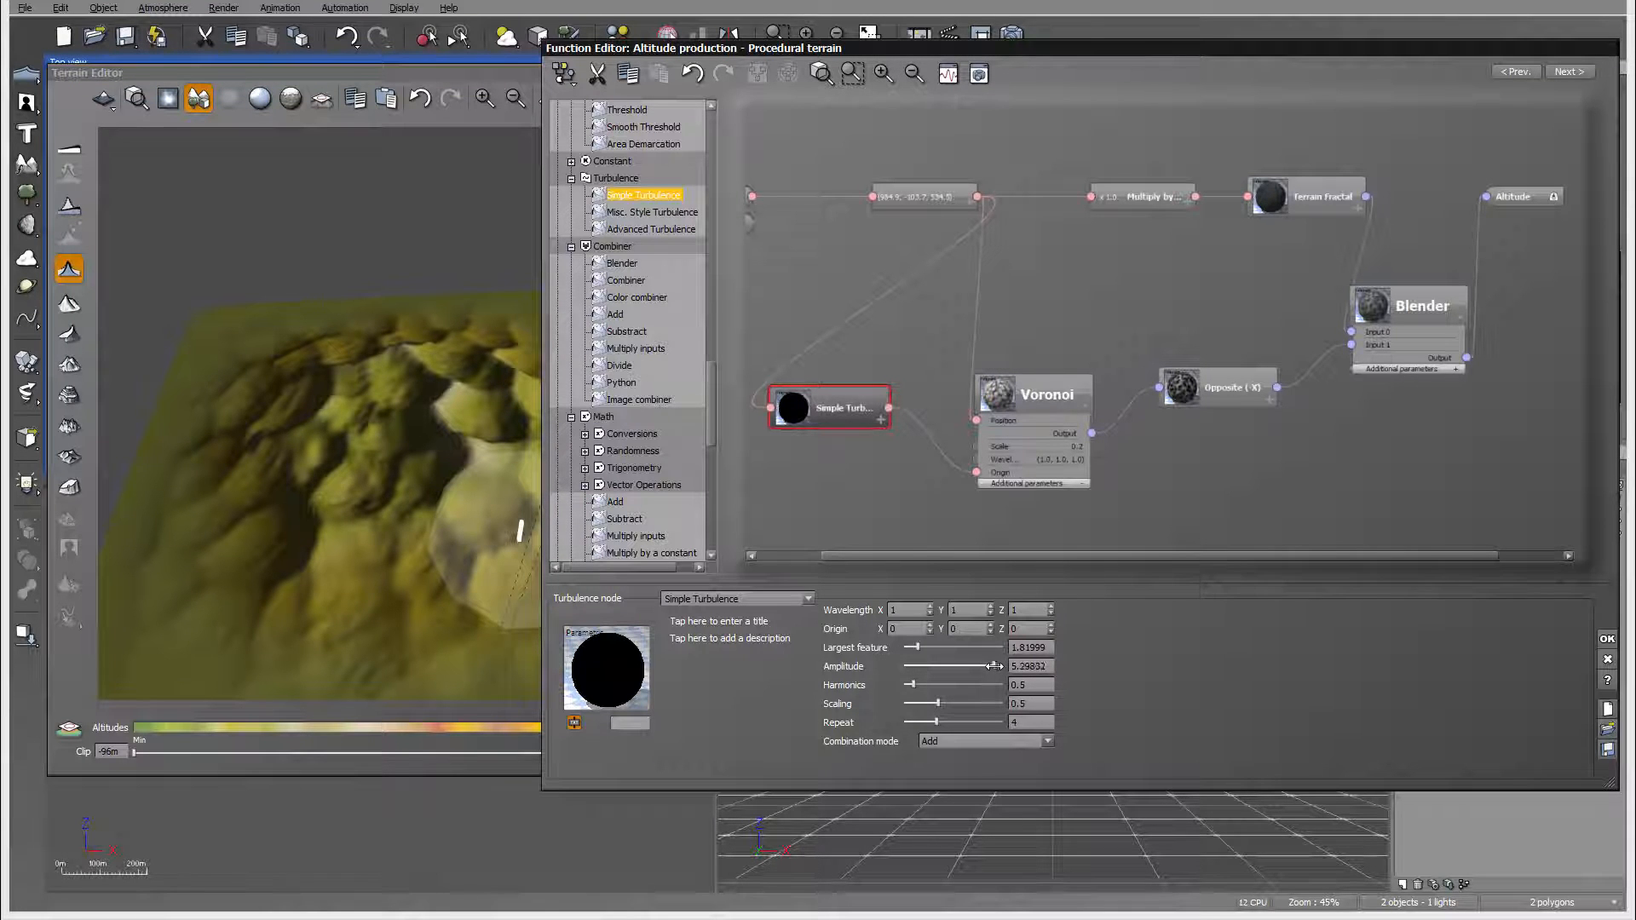
click(325, 376)
right_drag(277, 378, 136, 440)
right_drag(271, 492, 358, 477)
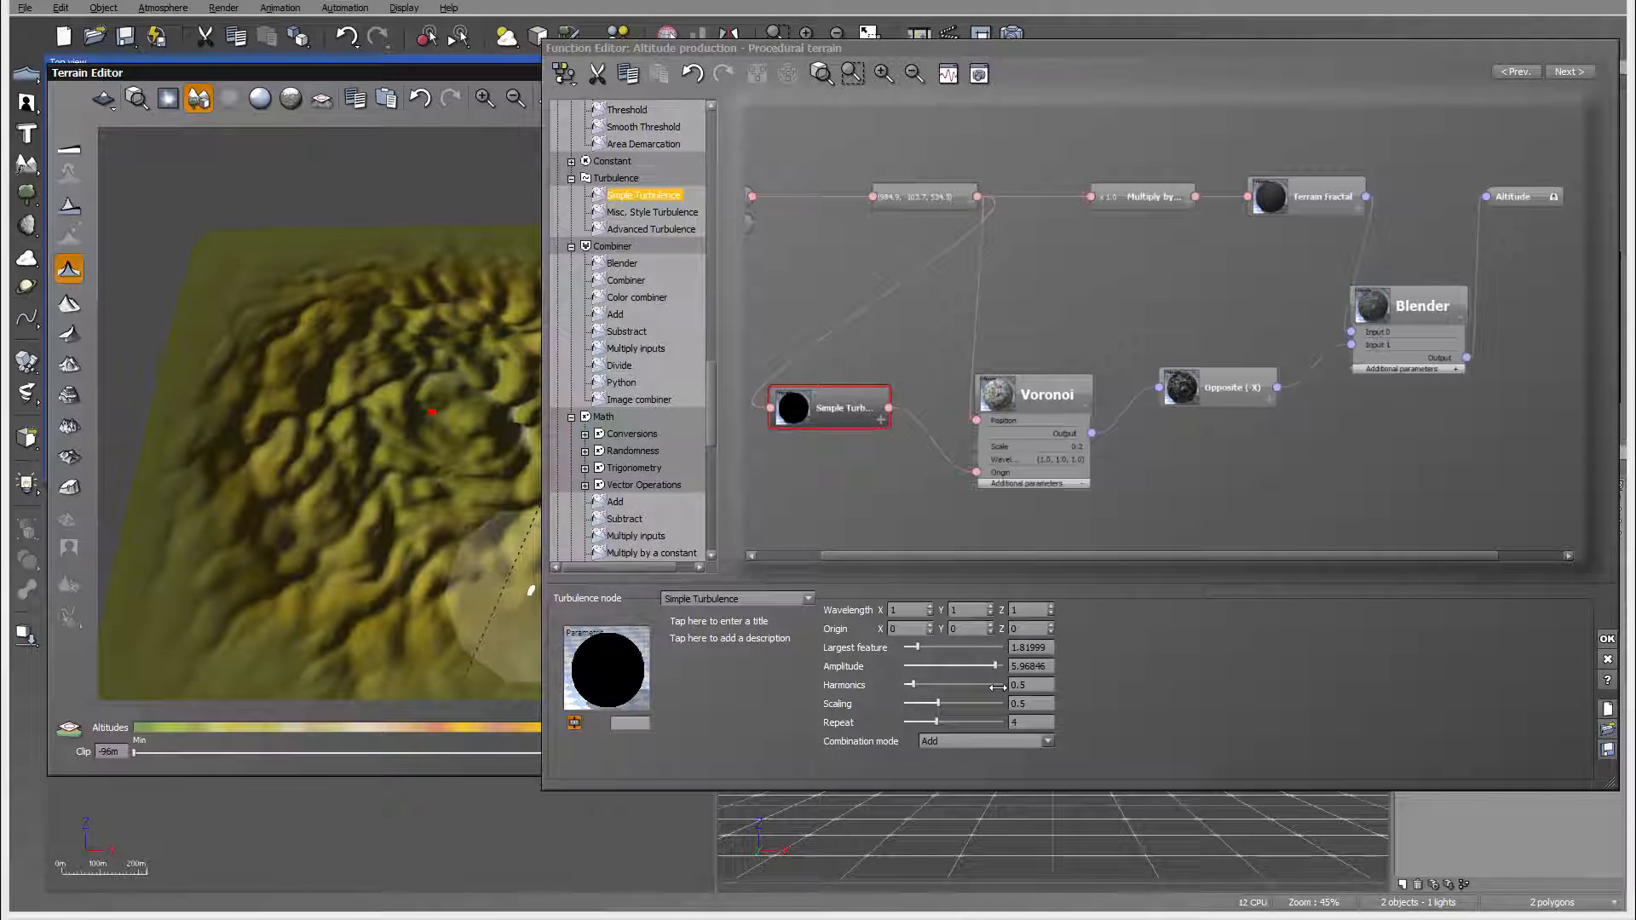
Lower the Simple Turbulence's Harmonics to about 0.24 and Scaling to about 0.13, and check the terrain's shape
click(943, 684)
drag(942, 685, 941, 684)
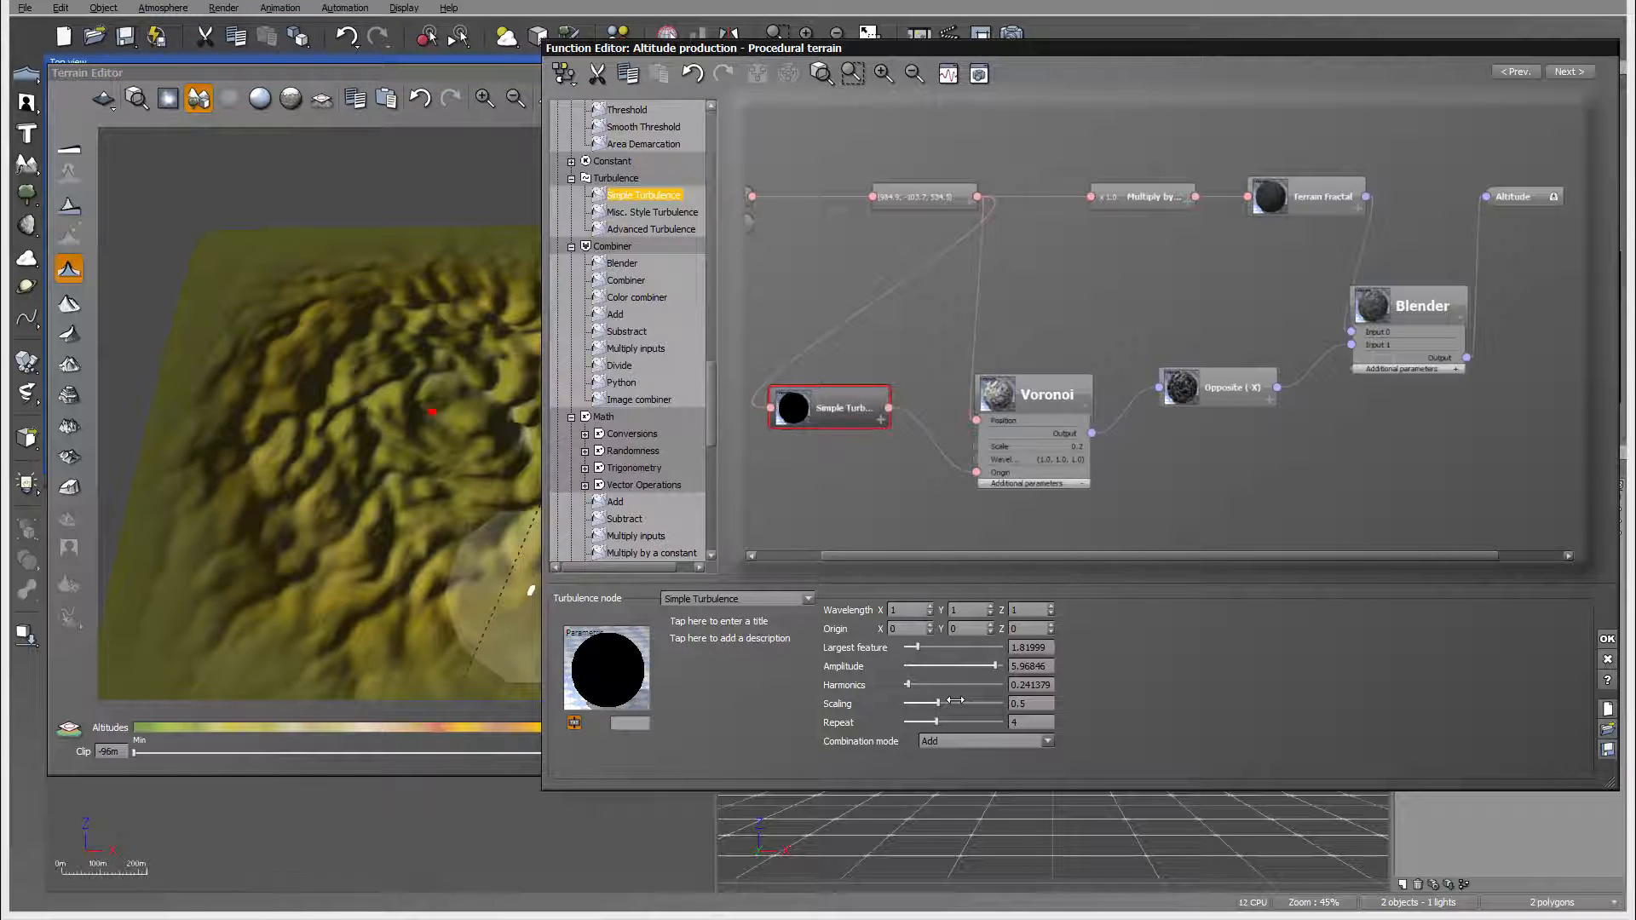
drag(956, 700, 935, 694)
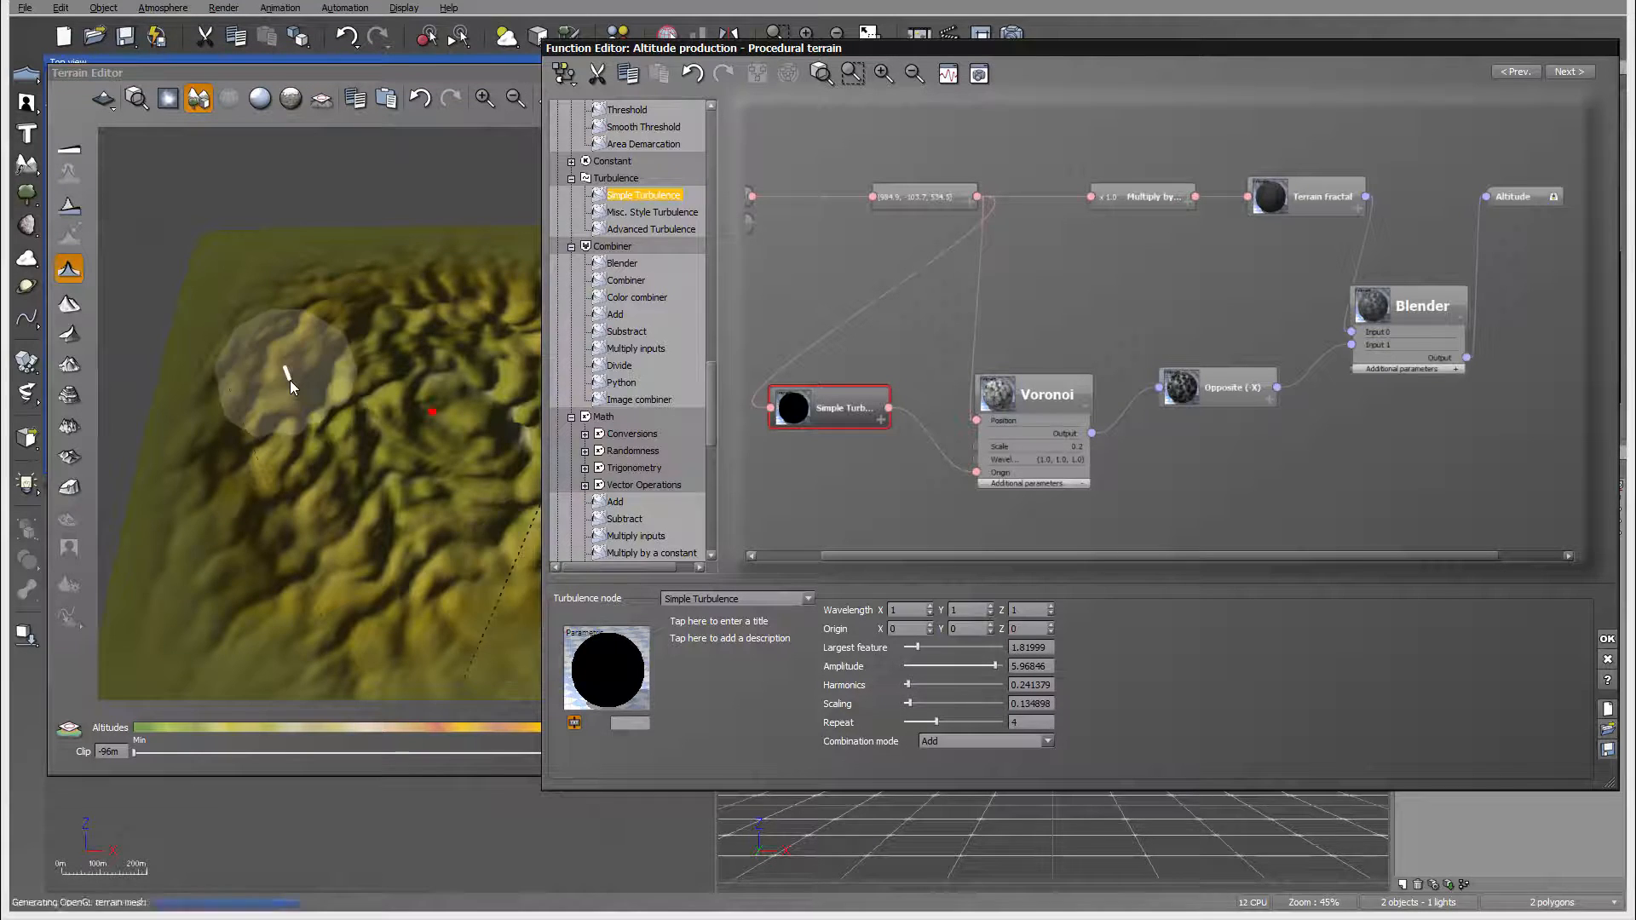
right_drag(290, 380, 511, 545)
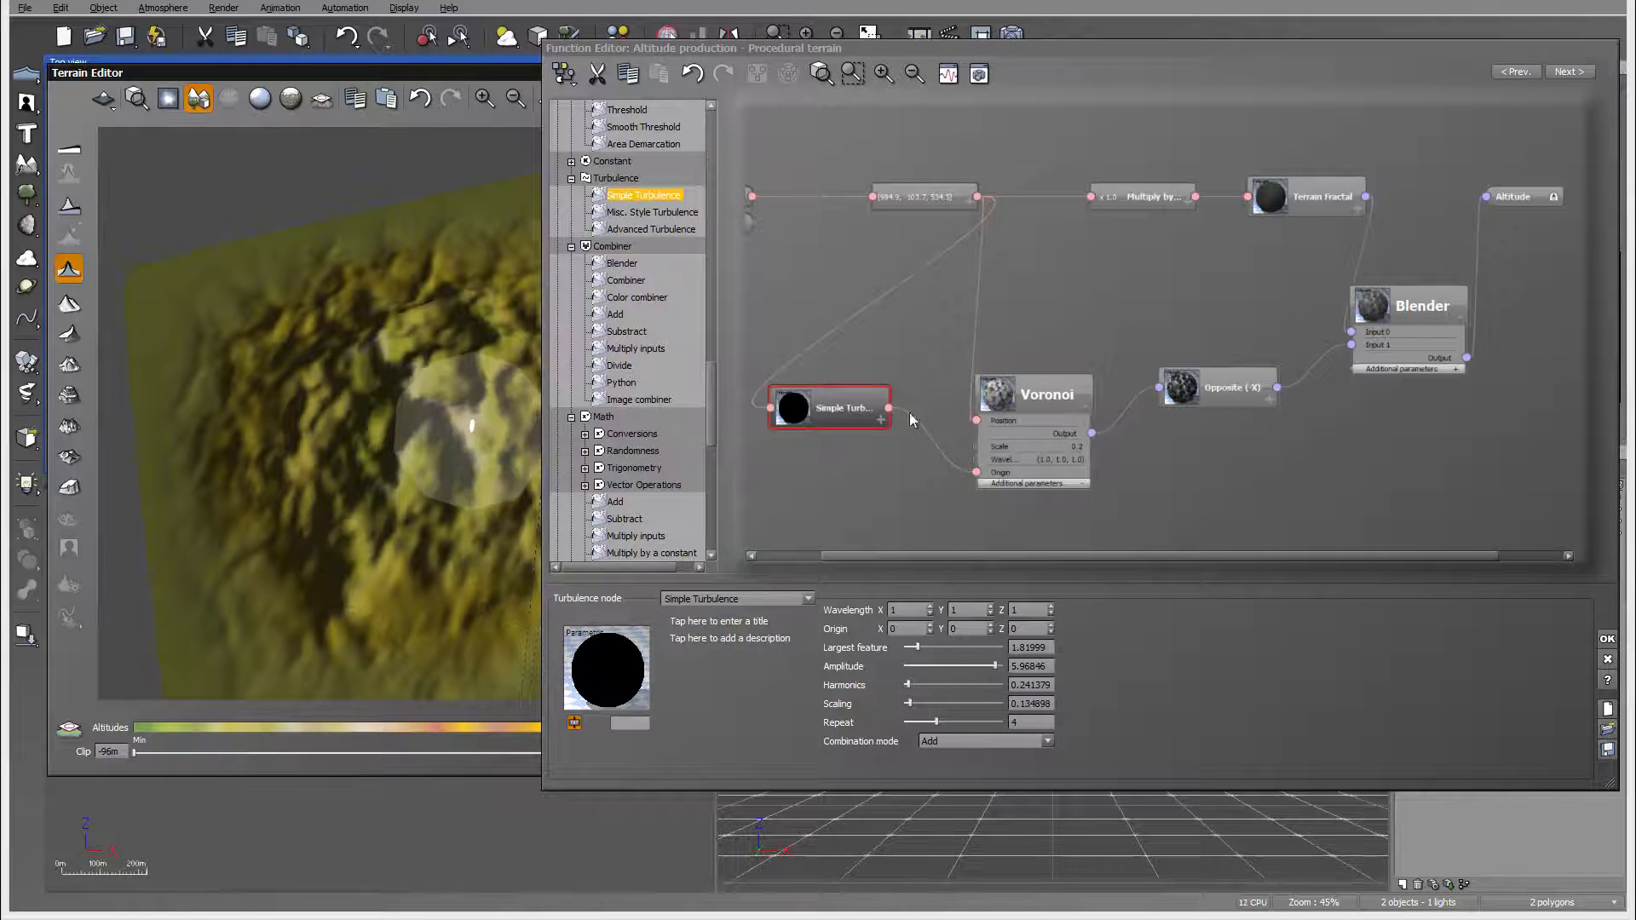
mouse_move(326, 427)
right_down()
mouse_move(345, 475)
mouse_move(329, 421)
right_up()
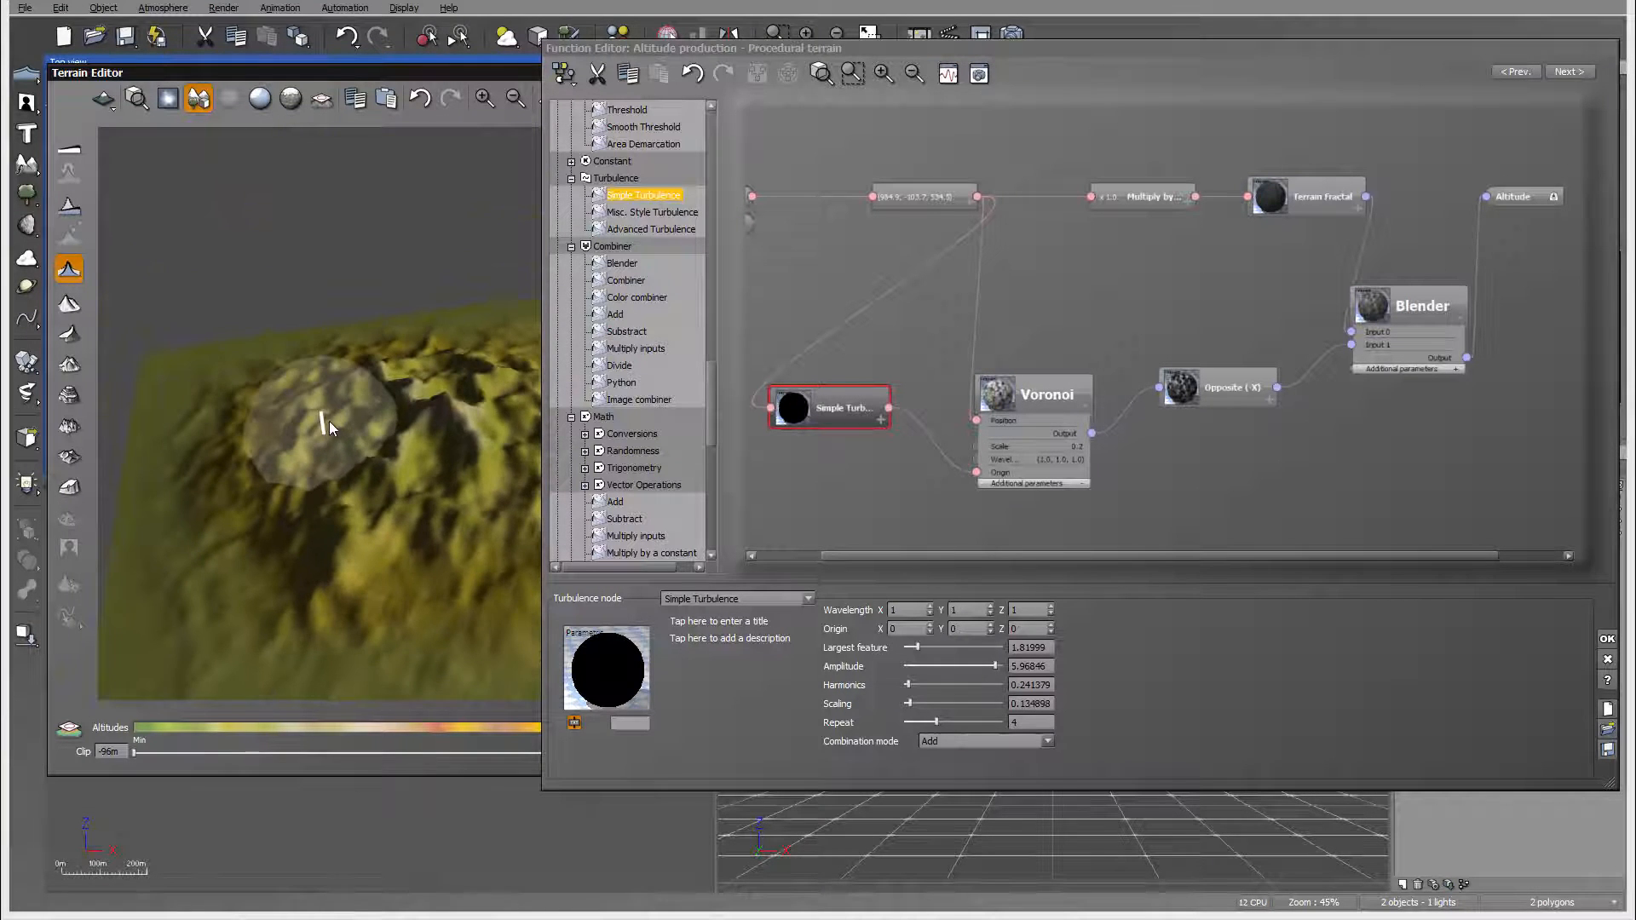
Set the Voronoi node's Y Wavelength to 0.4 and inspect the terrain relief
click(1034, 392)
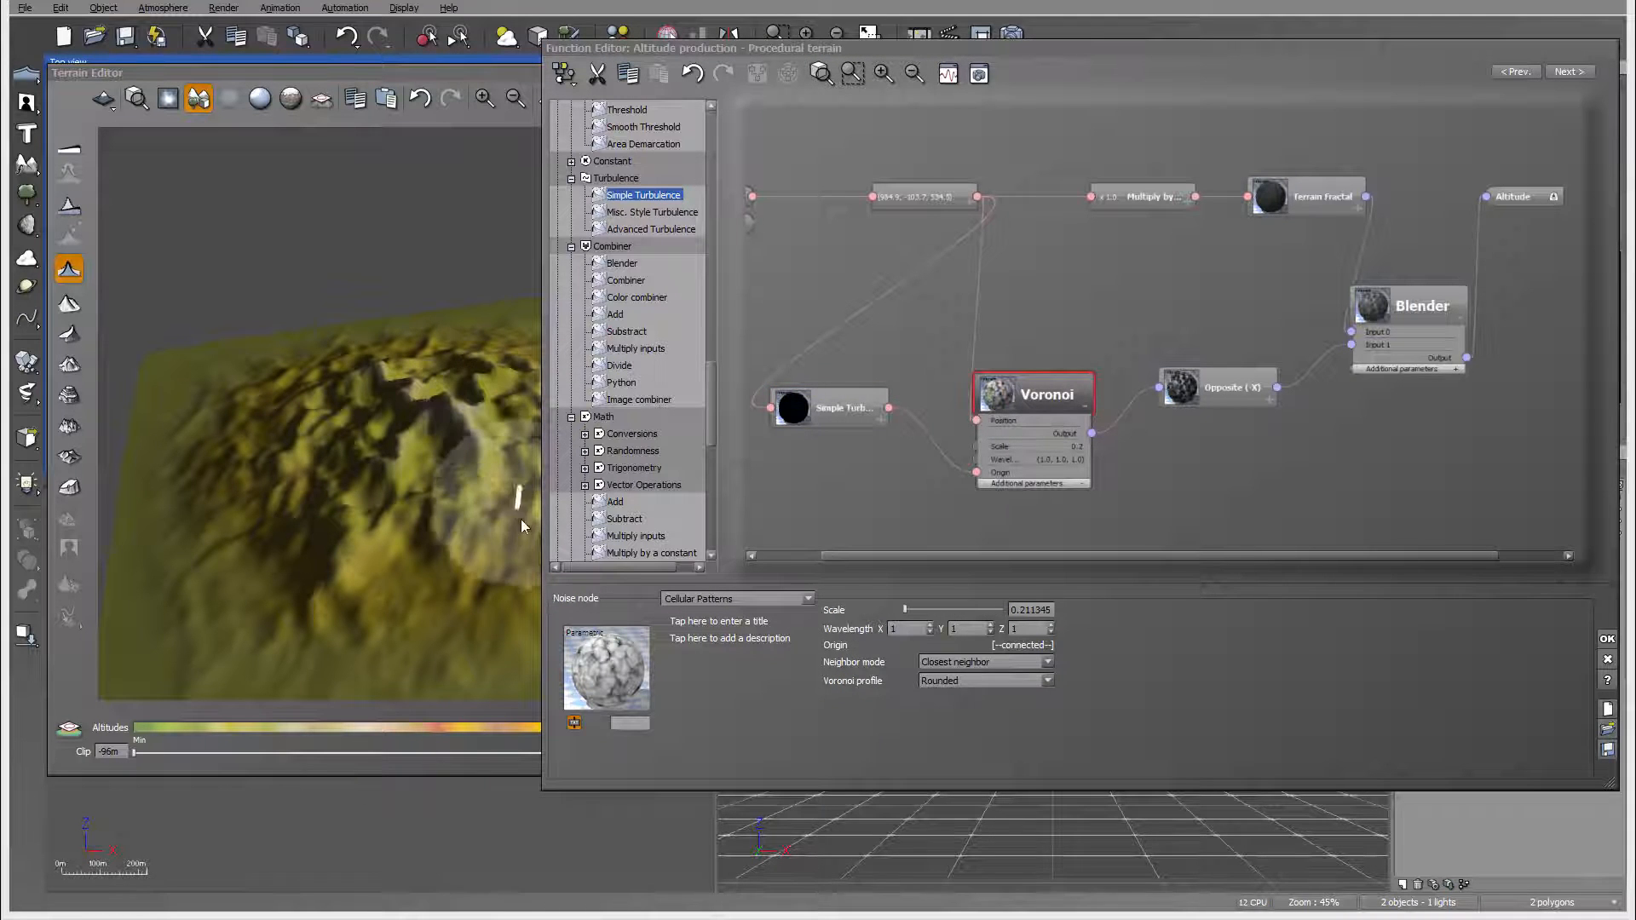
click(963, 629)
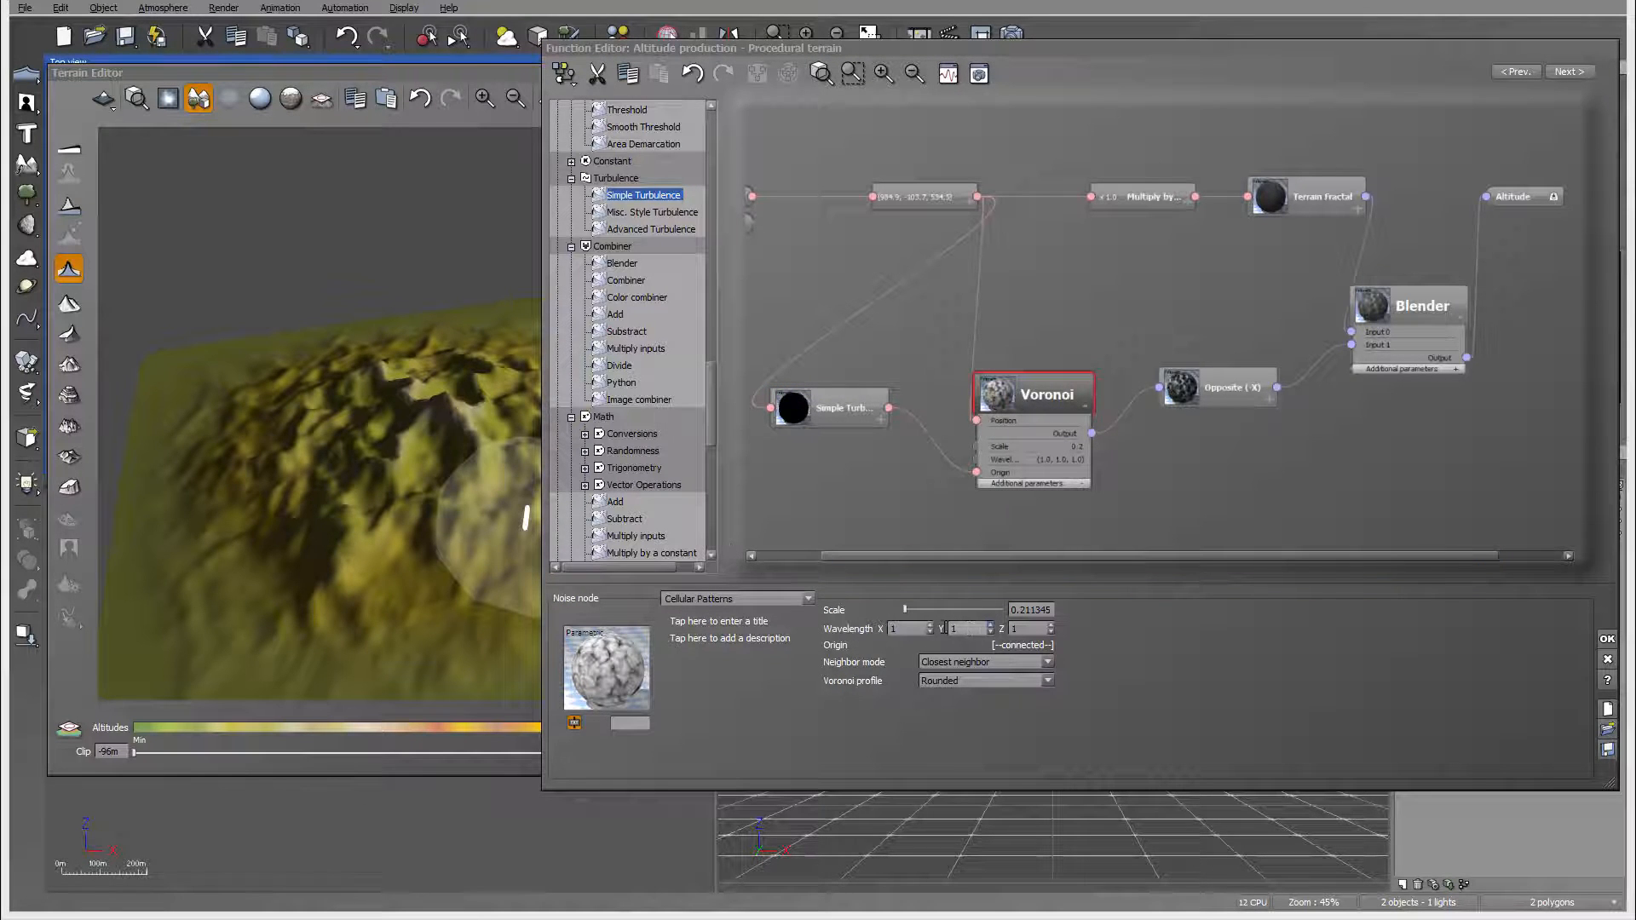
click(976, 629)
text(0.)
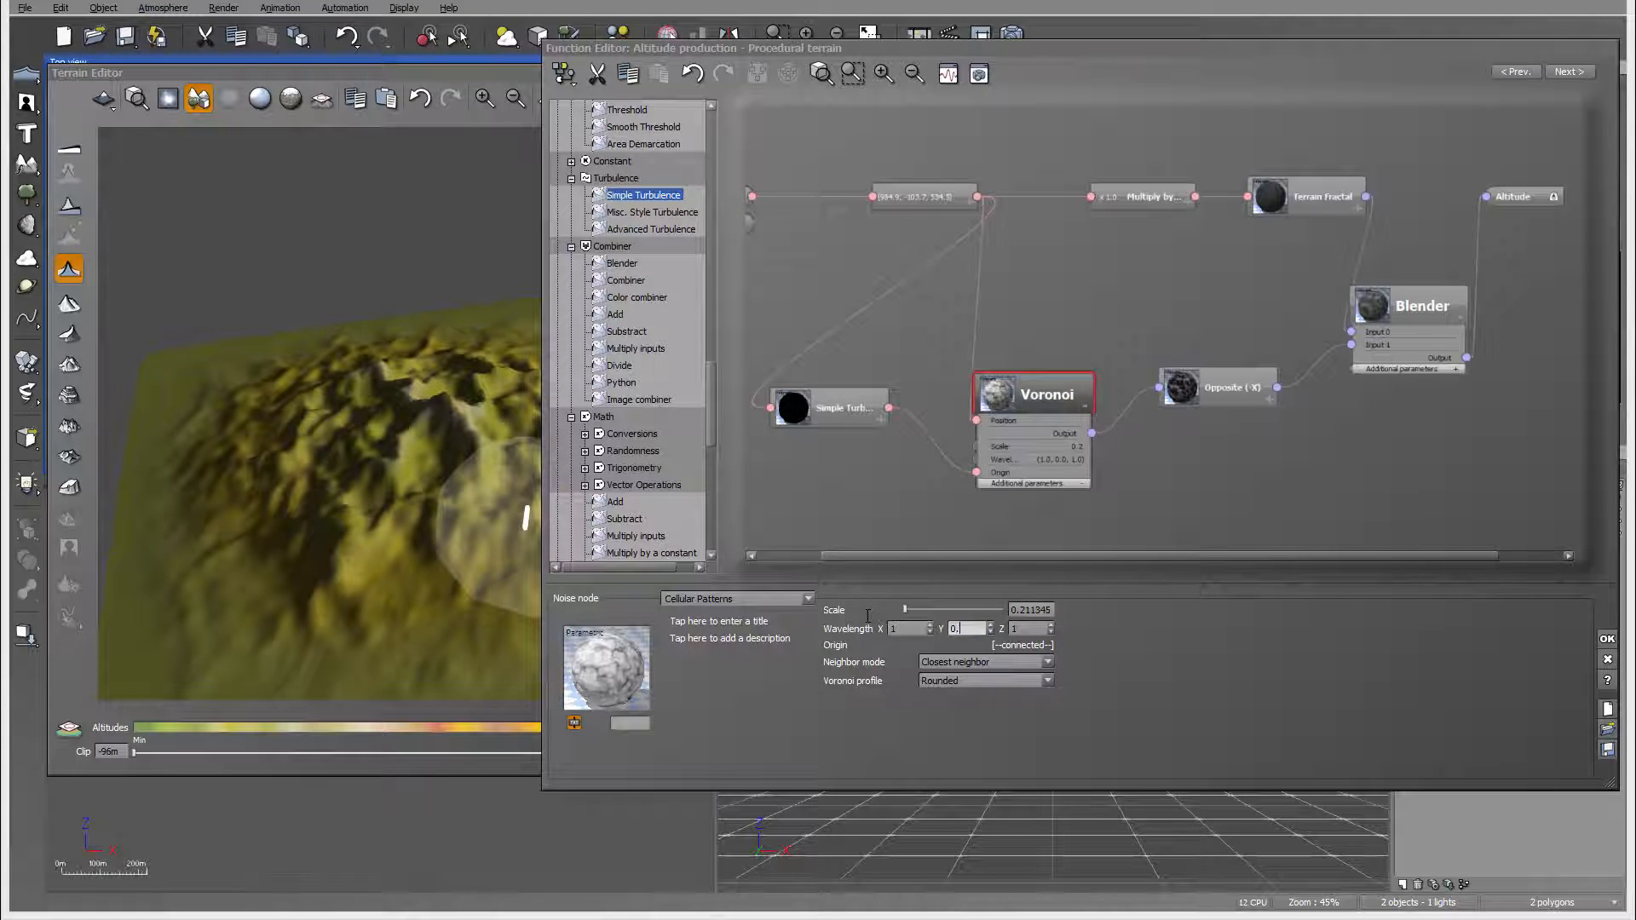
text(4)
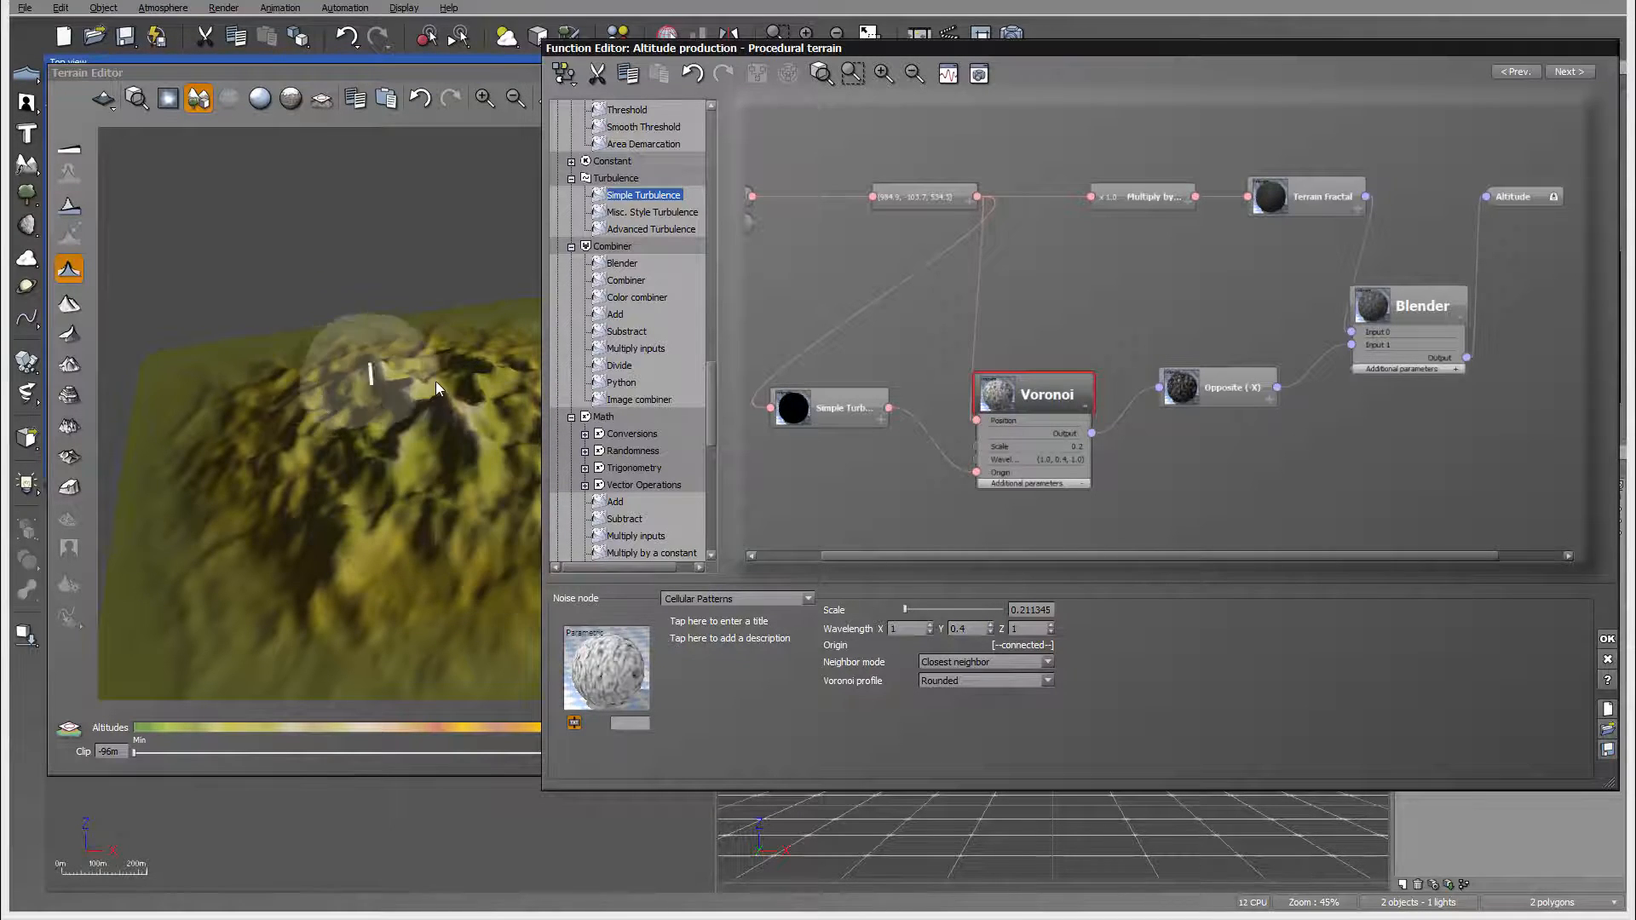
right_drag(428, 367, 1522, 335)
right_drag(426, 460, 460, 460)
Set the Blender's Combination mode to Add and try Ratios of about 0.81 and 0.34 on the terrain
click(1437, 303)
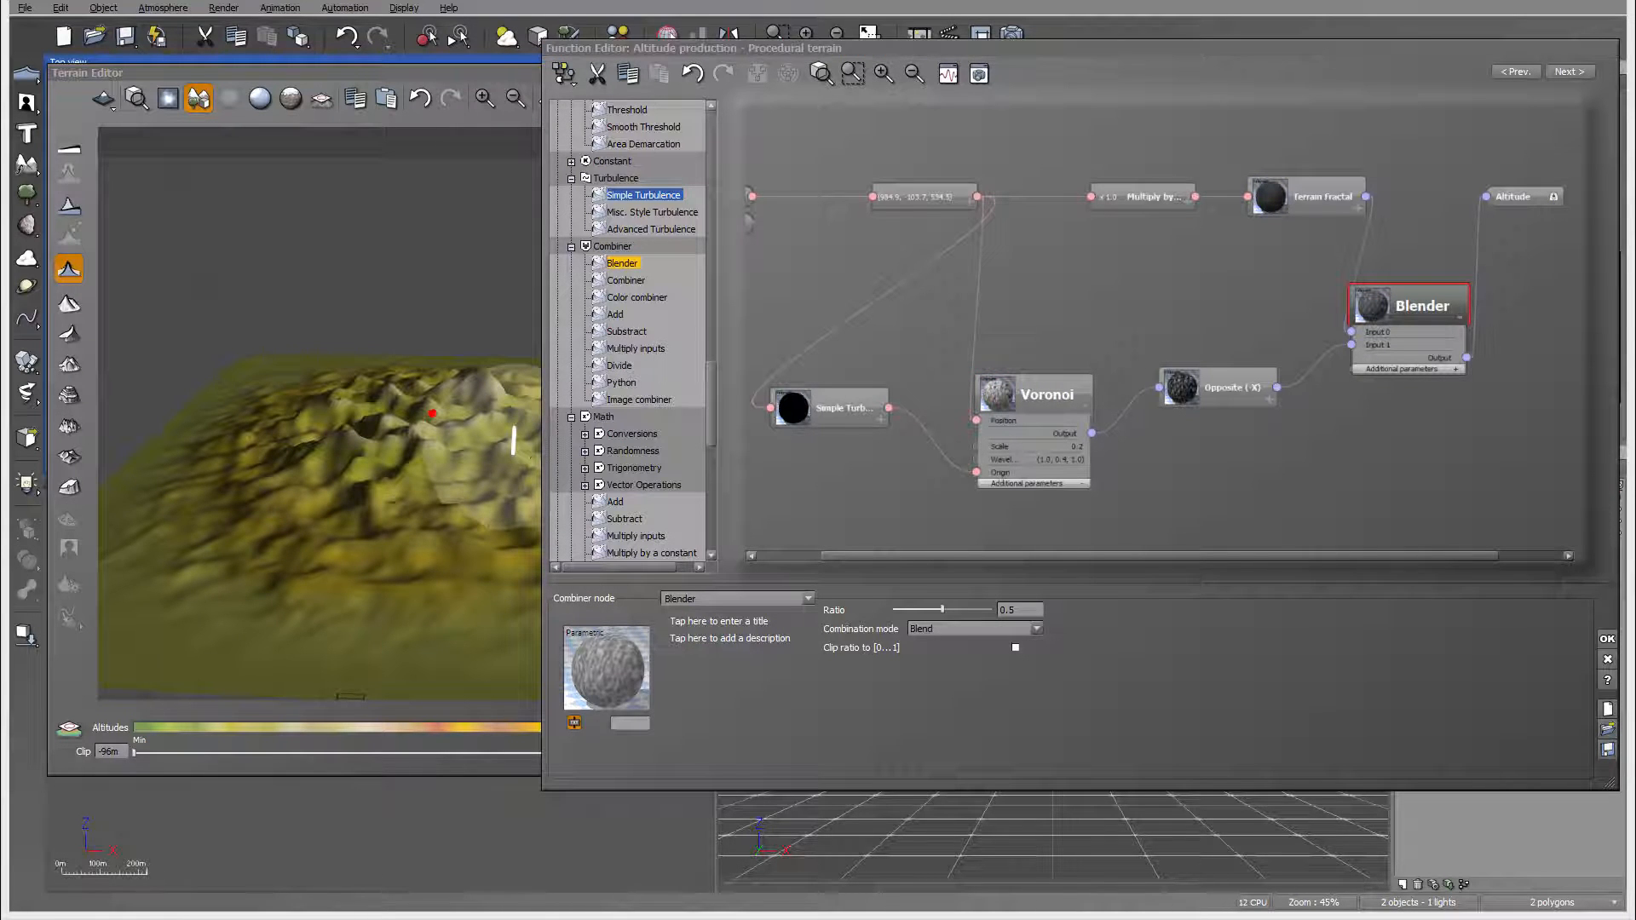
click(944, 628)
click(933, 658)
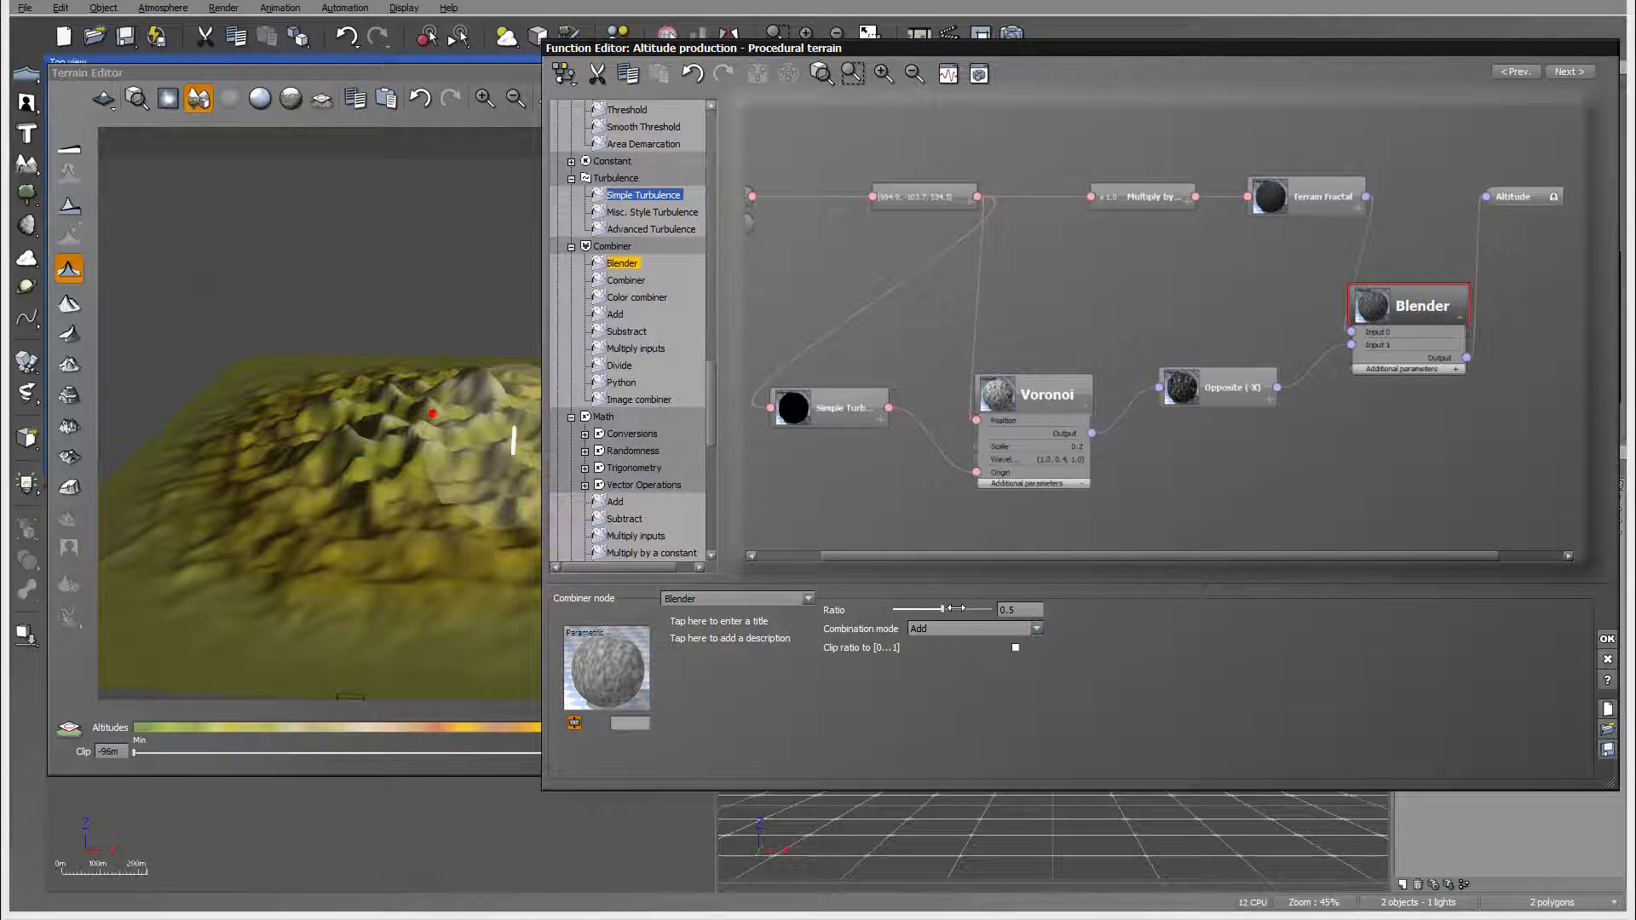
drag(955, 608, 977, 608)
right_drag(289, 462, 365, 460)
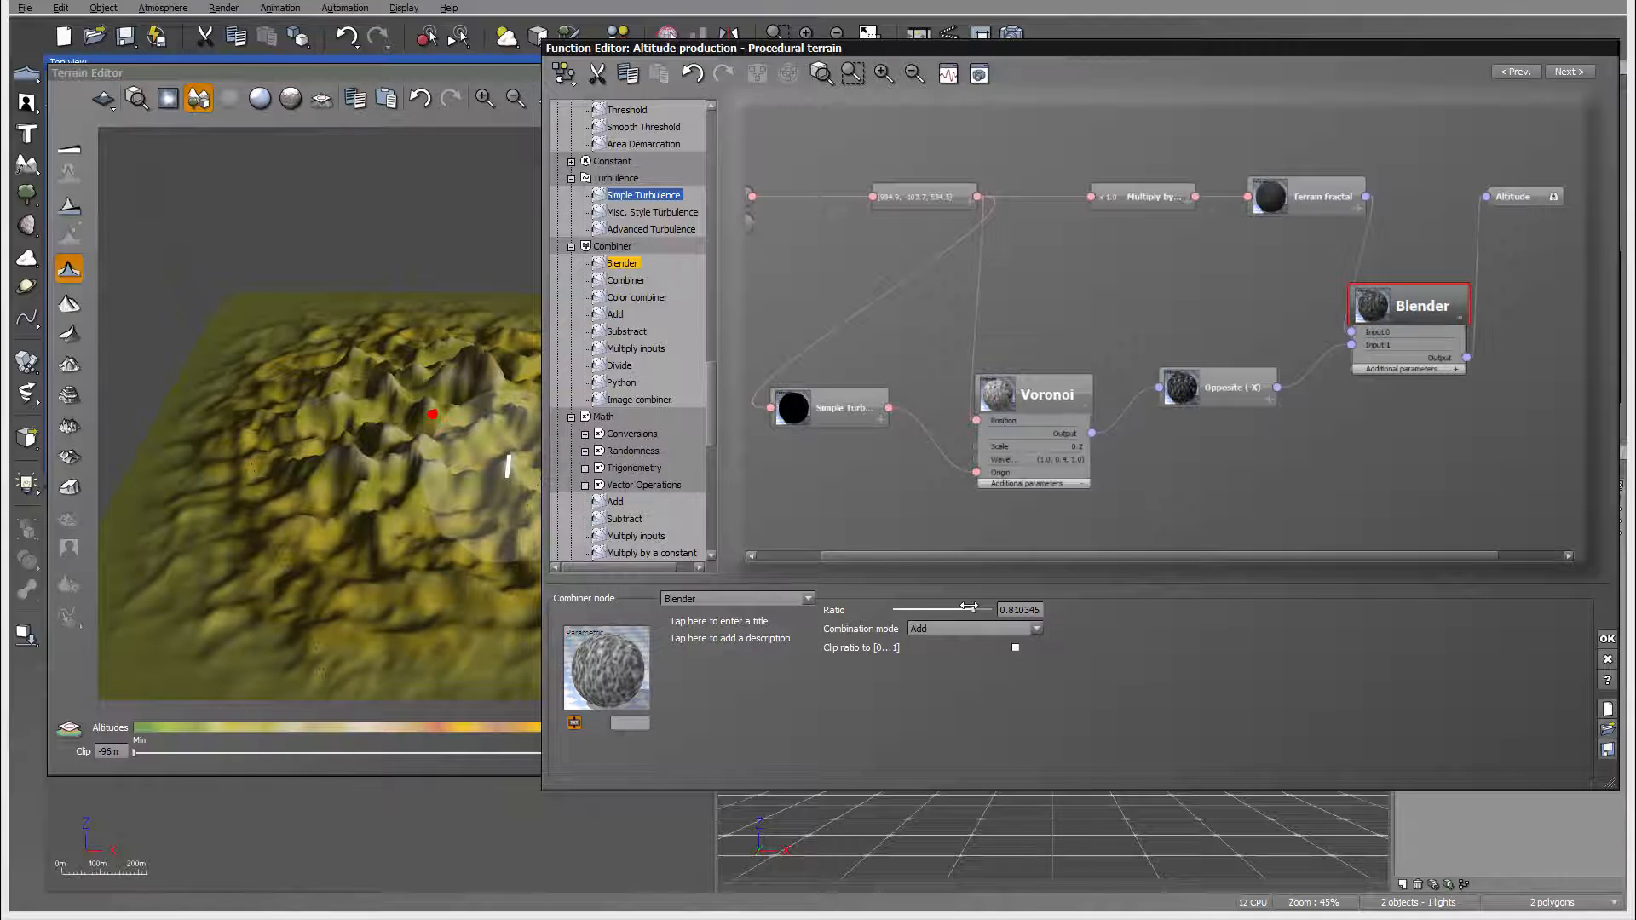
drag(969, 607, 927, 608)
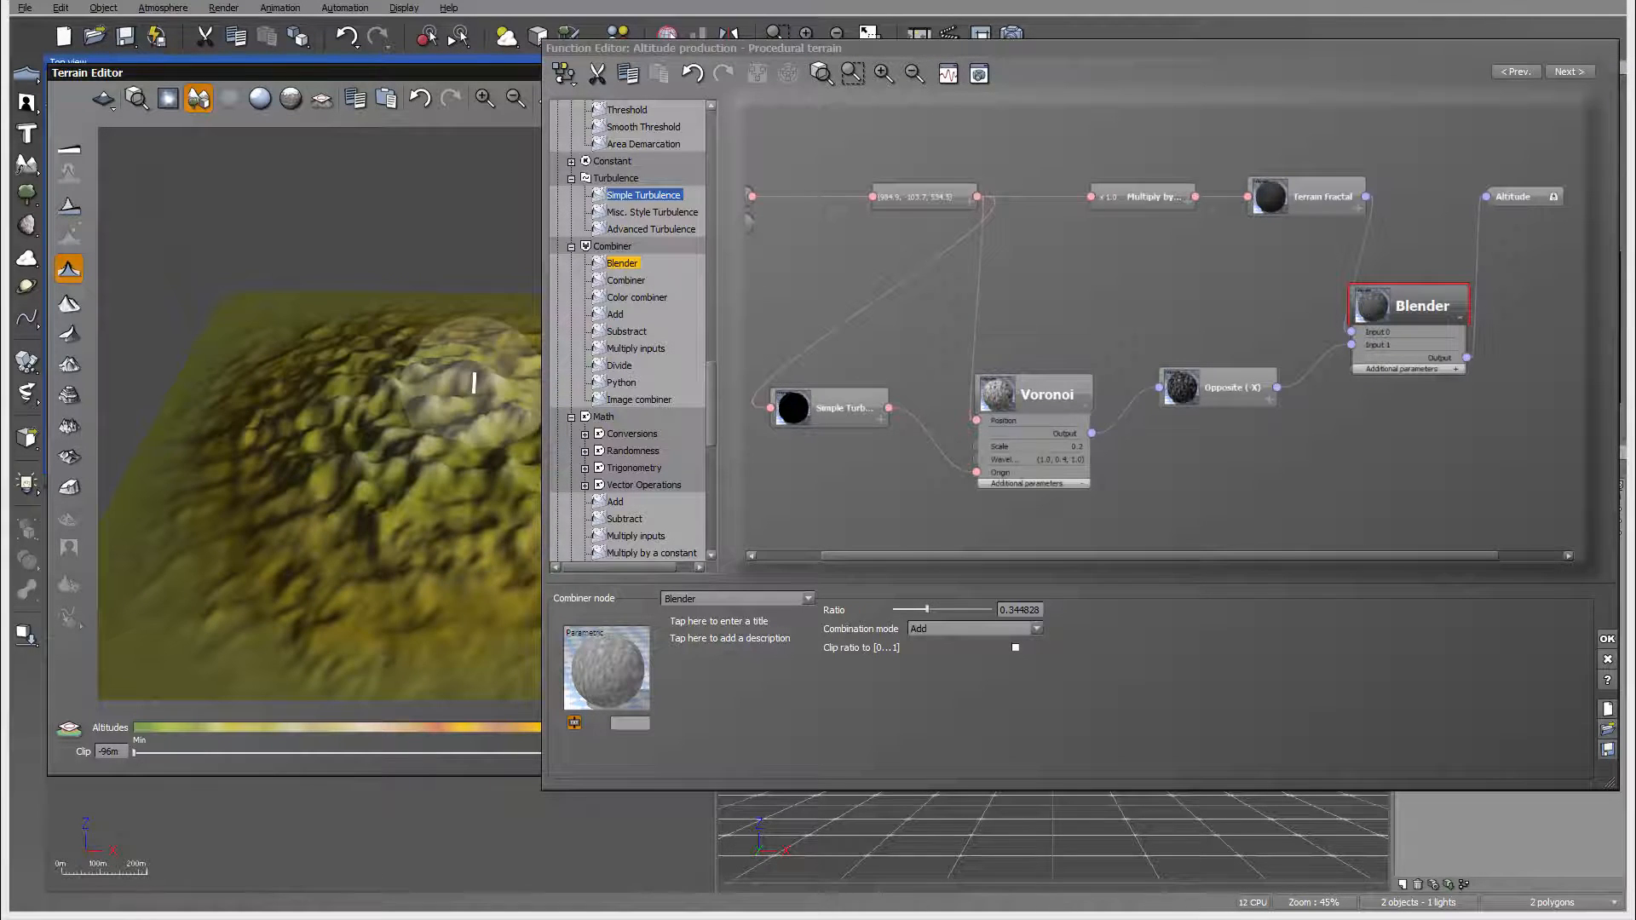
right_drag(476, 452, 499, 400)
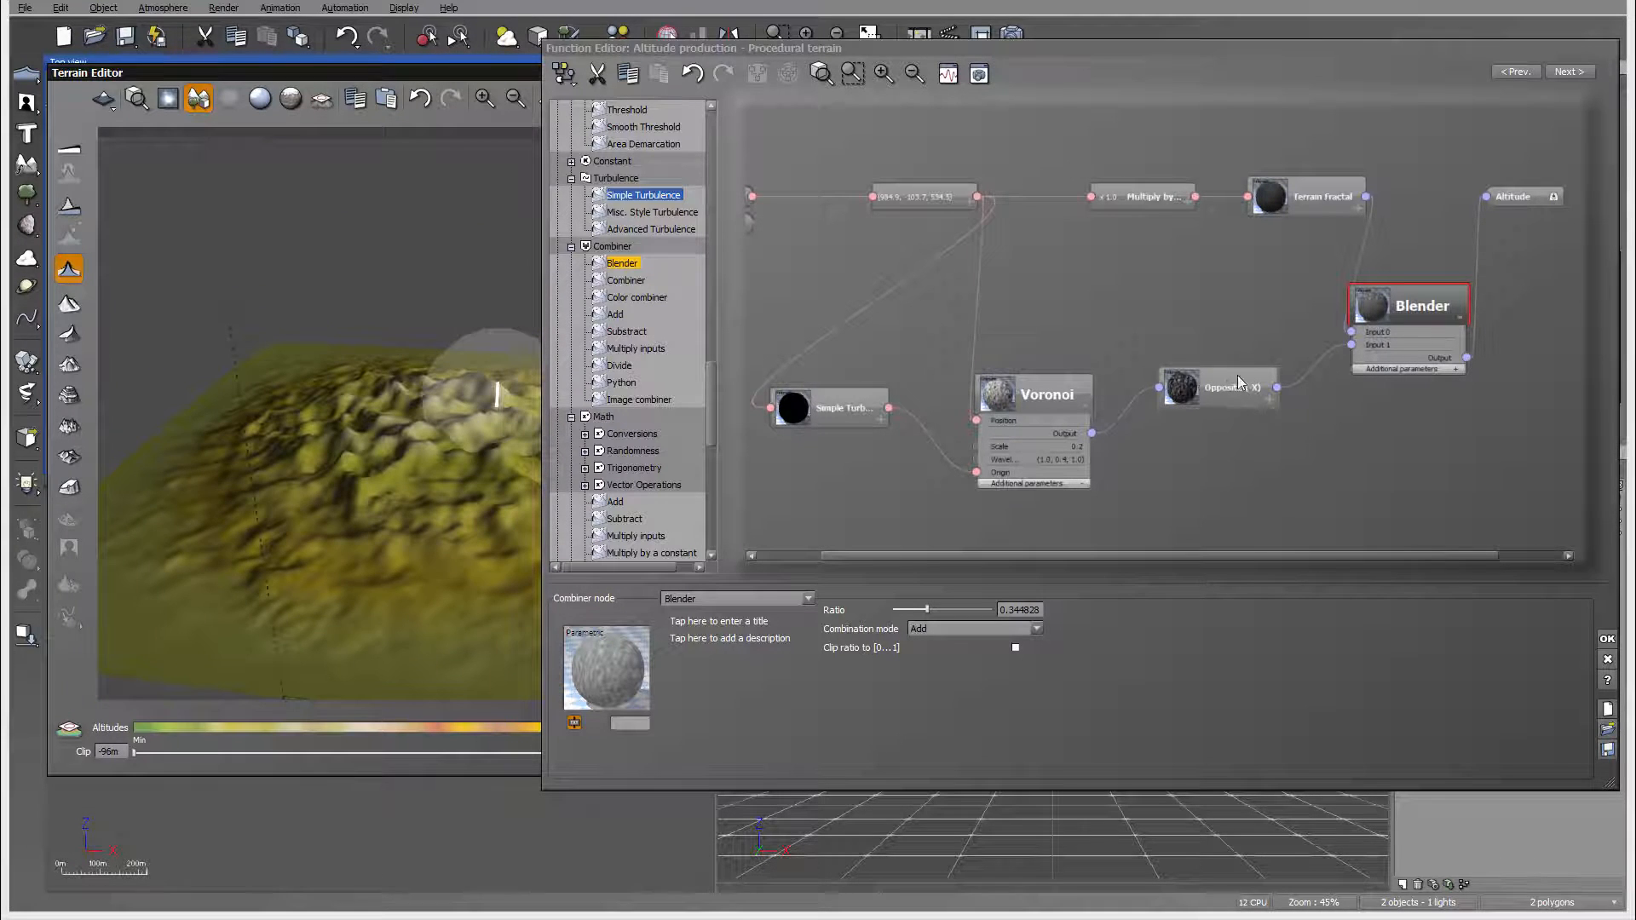
Spread the Altitude output and Blender nodes apart, and raise the Blender's Ratio to about 0.78, checking the terrain
click(1421, 440)
right_drag(1468, 392, 1185, 411)
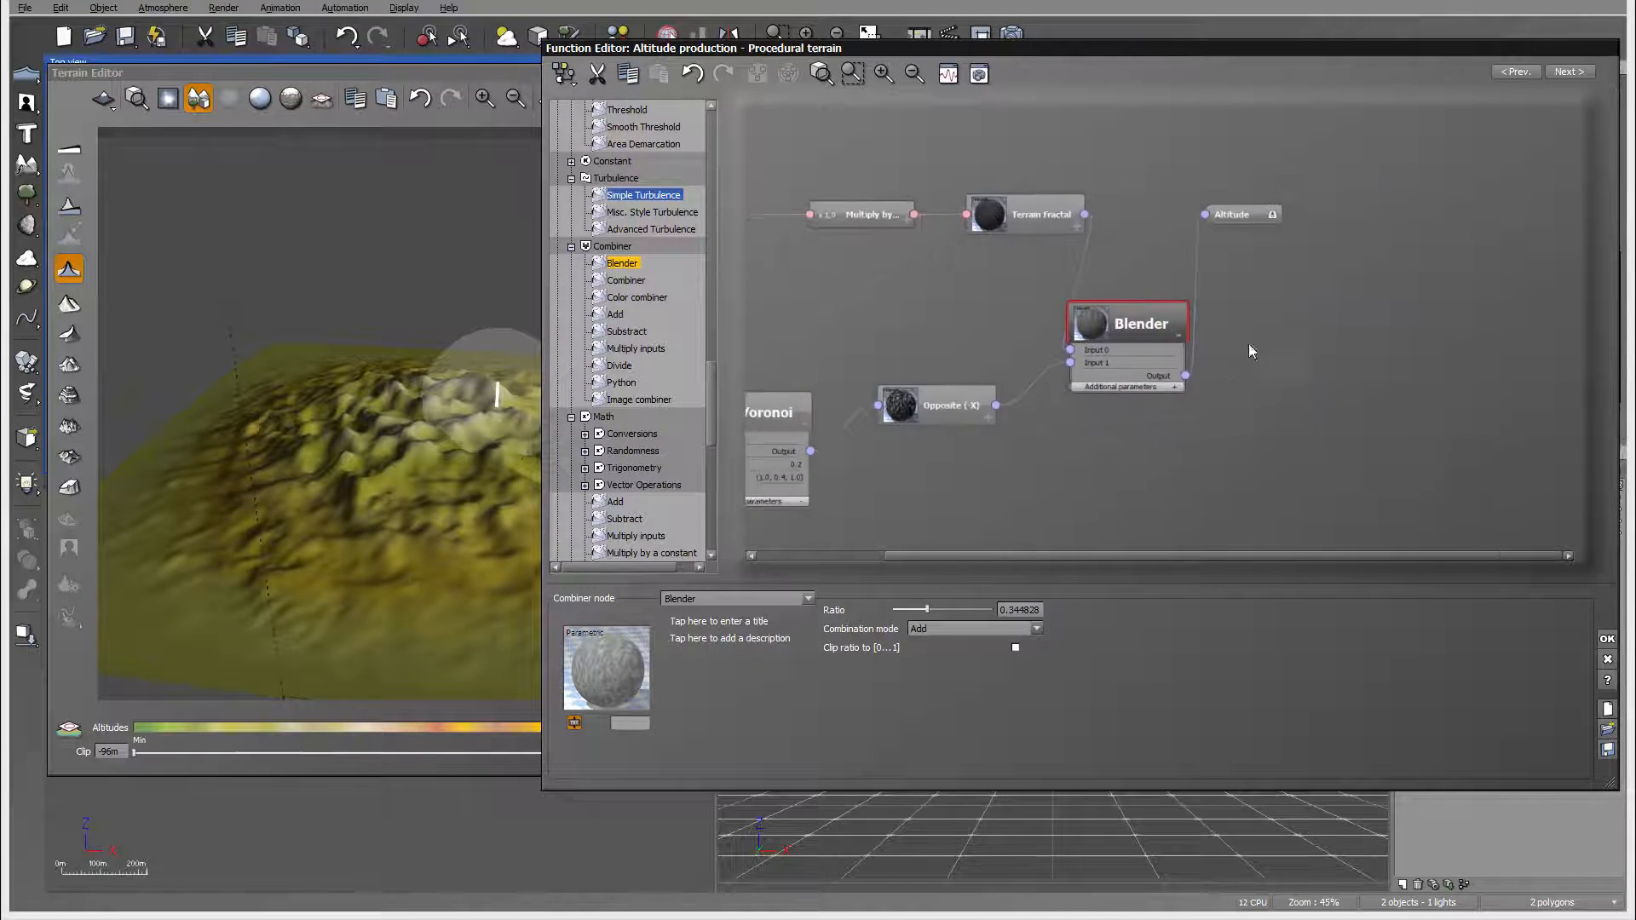
drag(1238, 220, 1485, 227)
drag(1181, 326, 1324, 286)
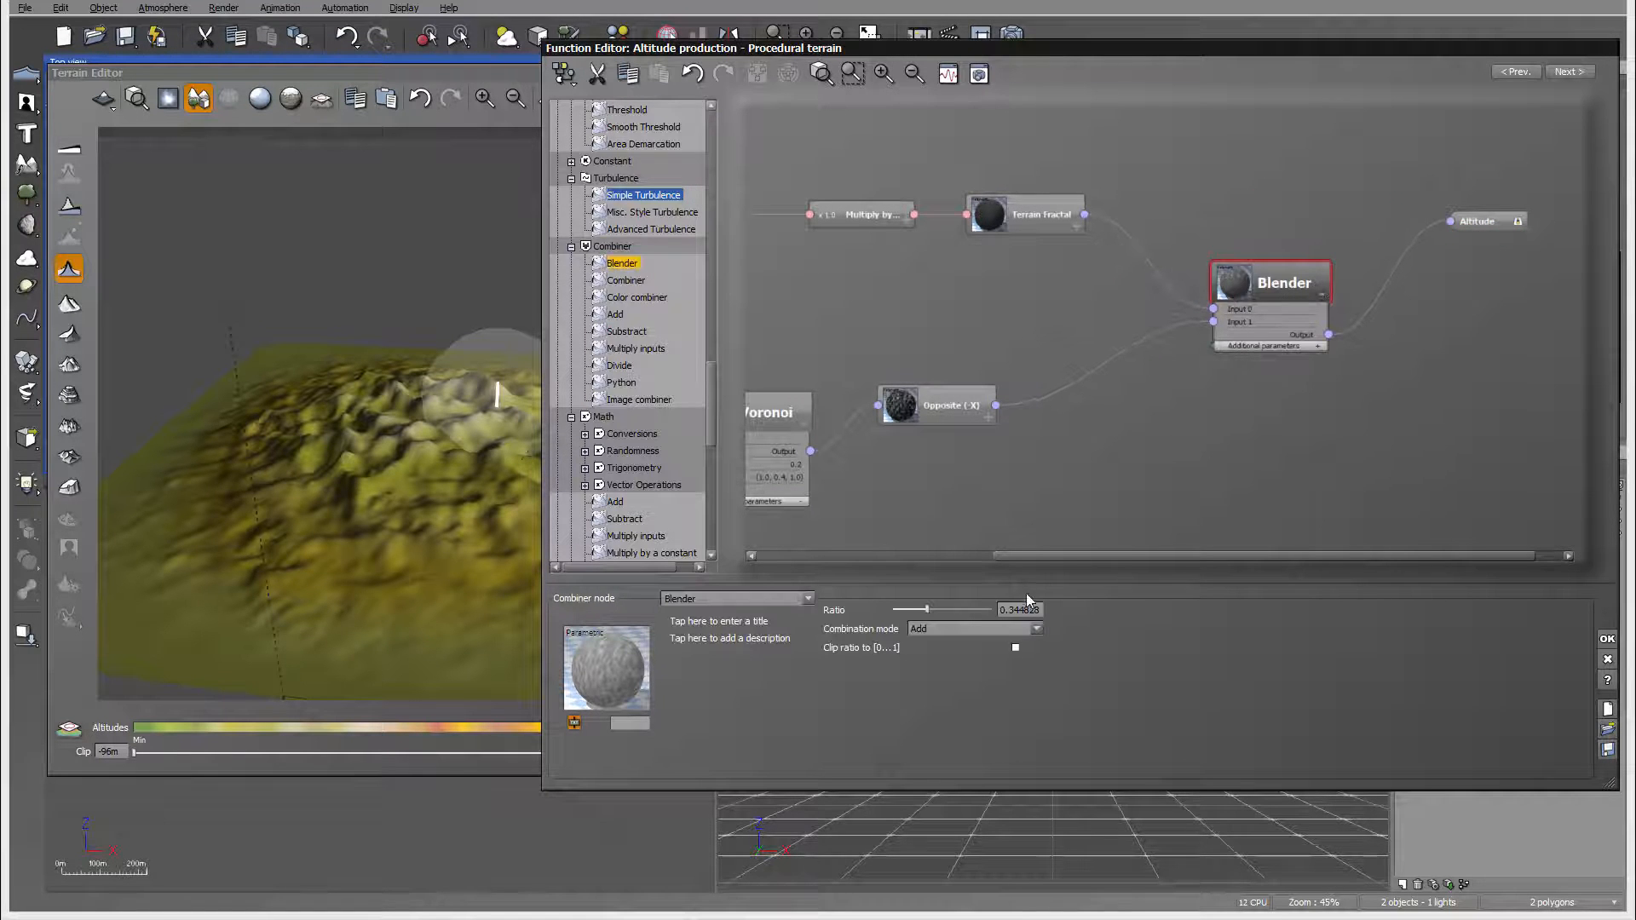
drag(955, 606, 998, 616)
right_drag(416, 469, 471, 382)
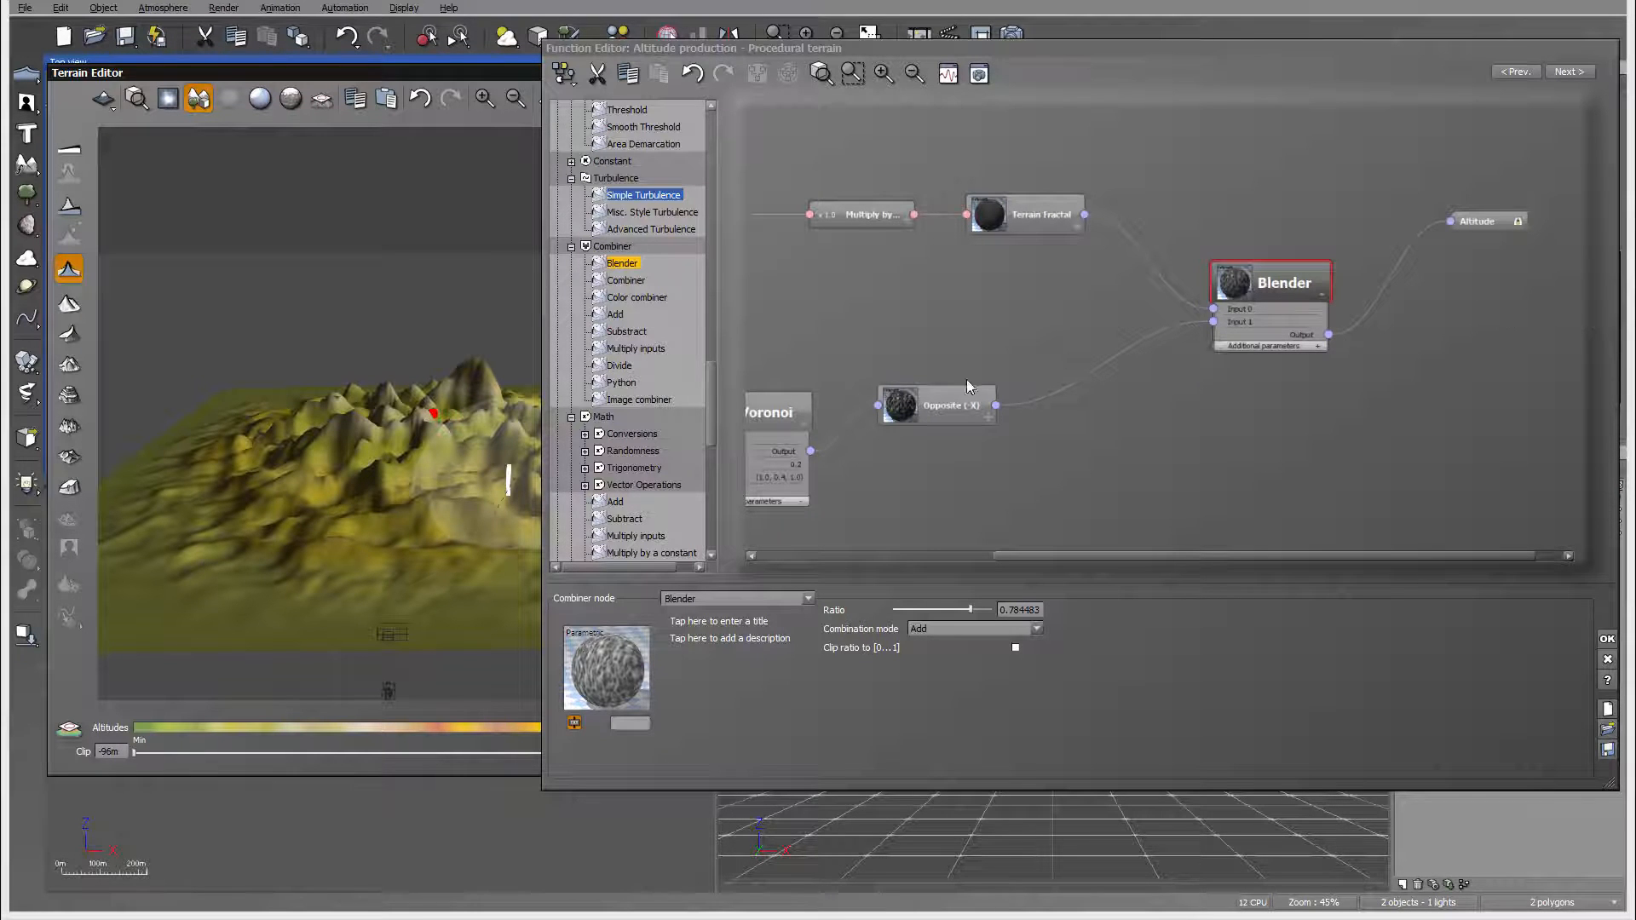
Add a Smooth map filter below the Altitude output, move the Blender away from it and connect the Blender's output to it
drag(711, 409, 716, 342)
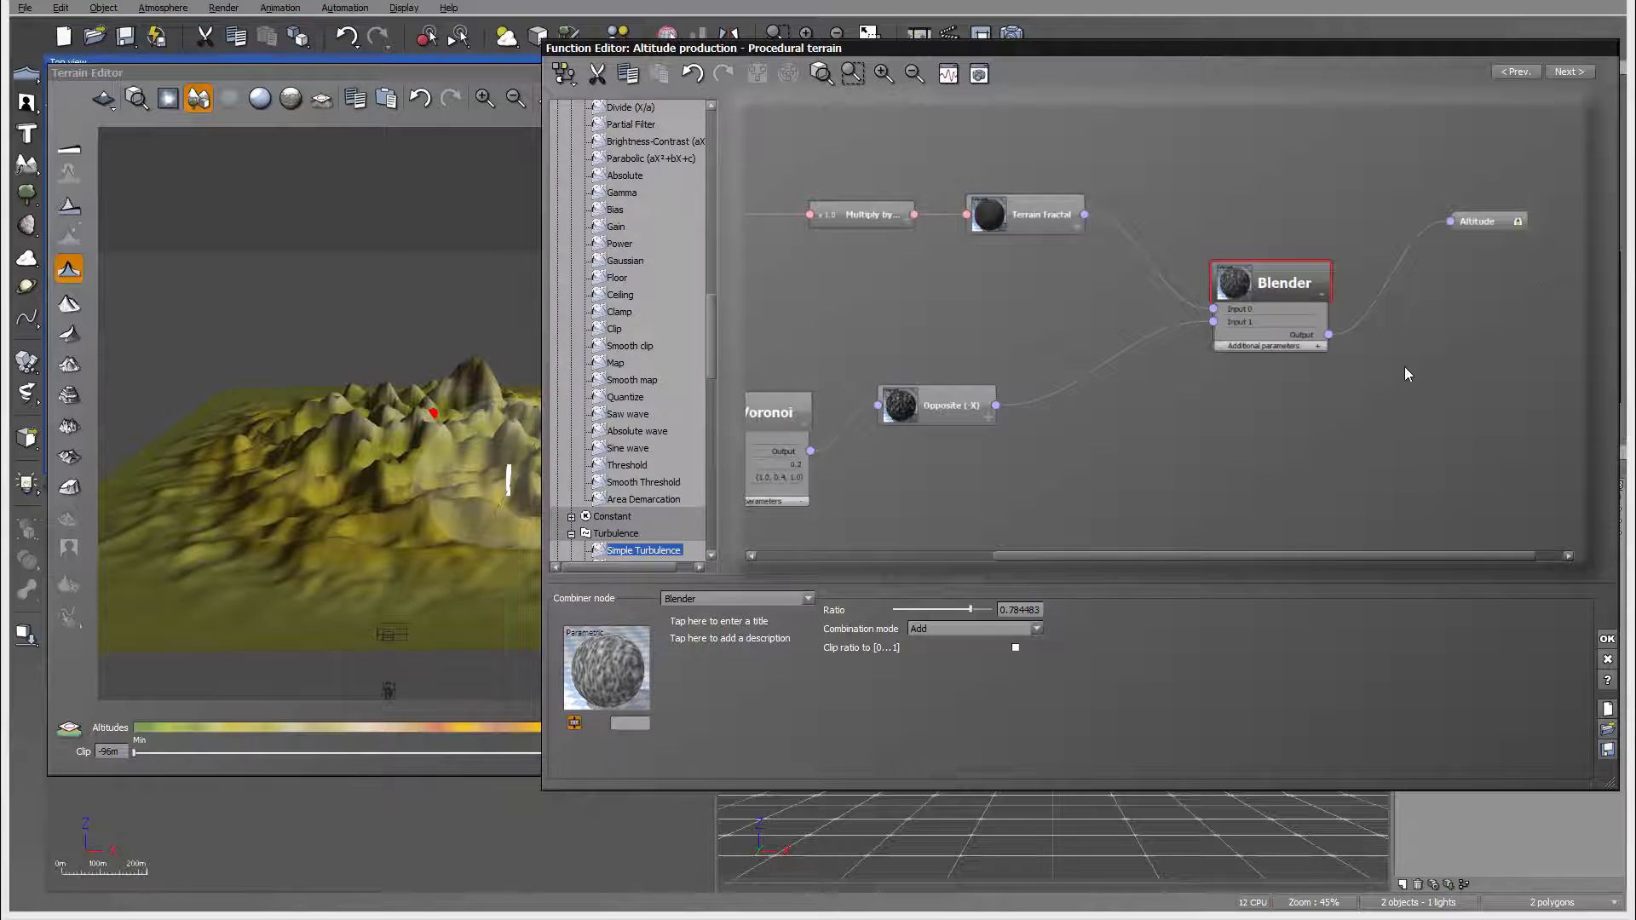
click(1462, 346)
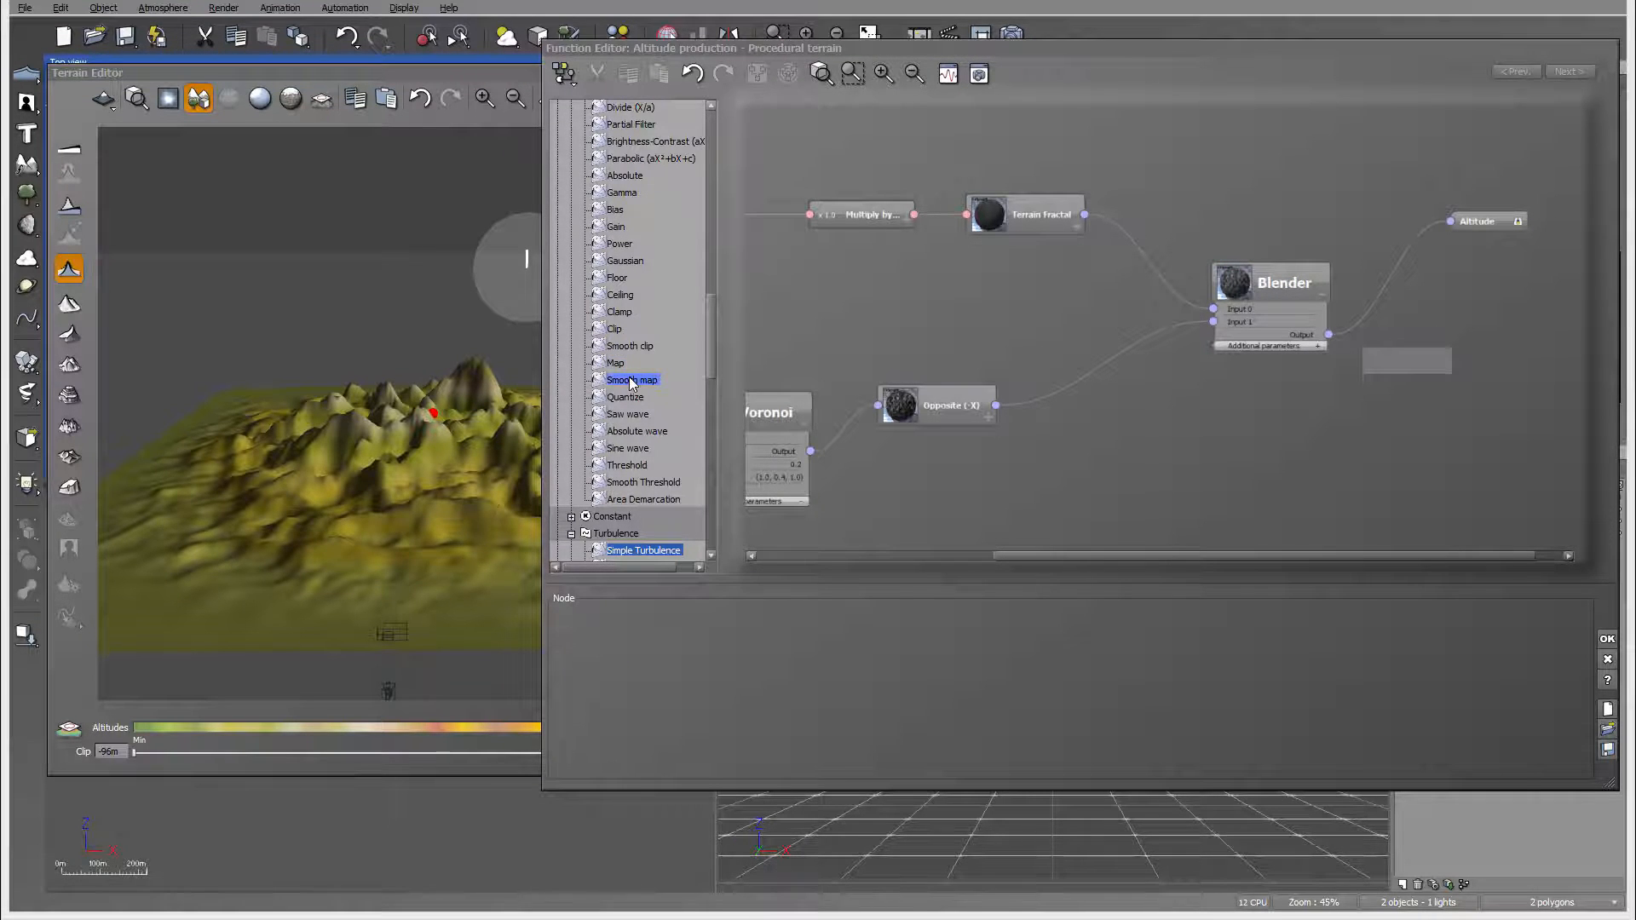
drag(632, 384, 1428, 350)
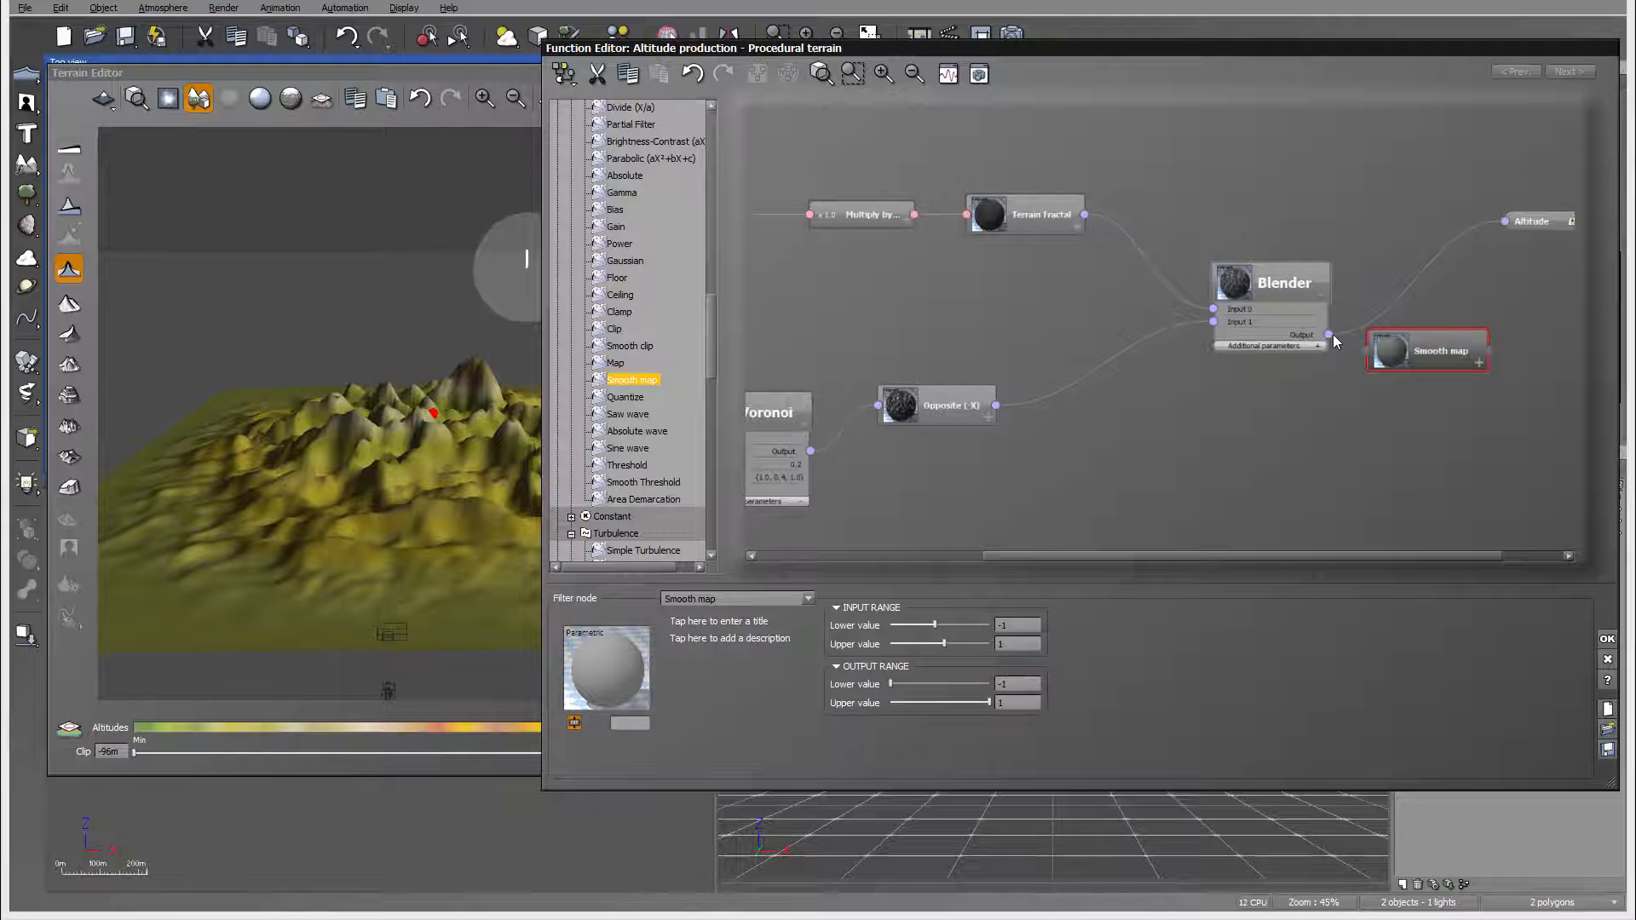
drag(1327, 341, 1222, 322)
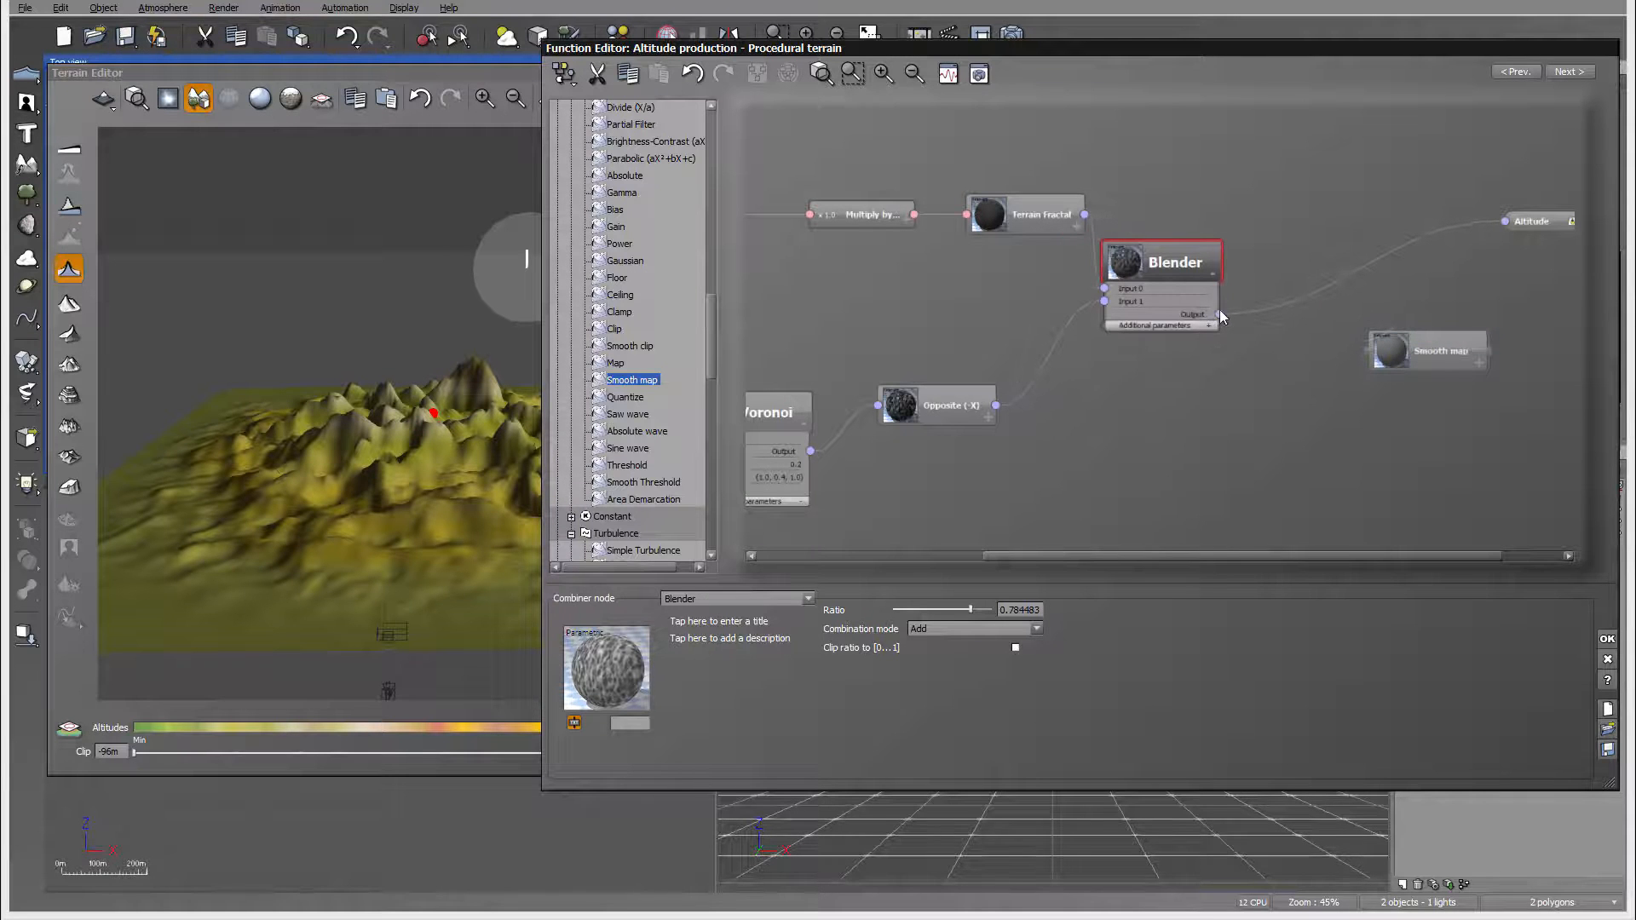
click(1369, 351)
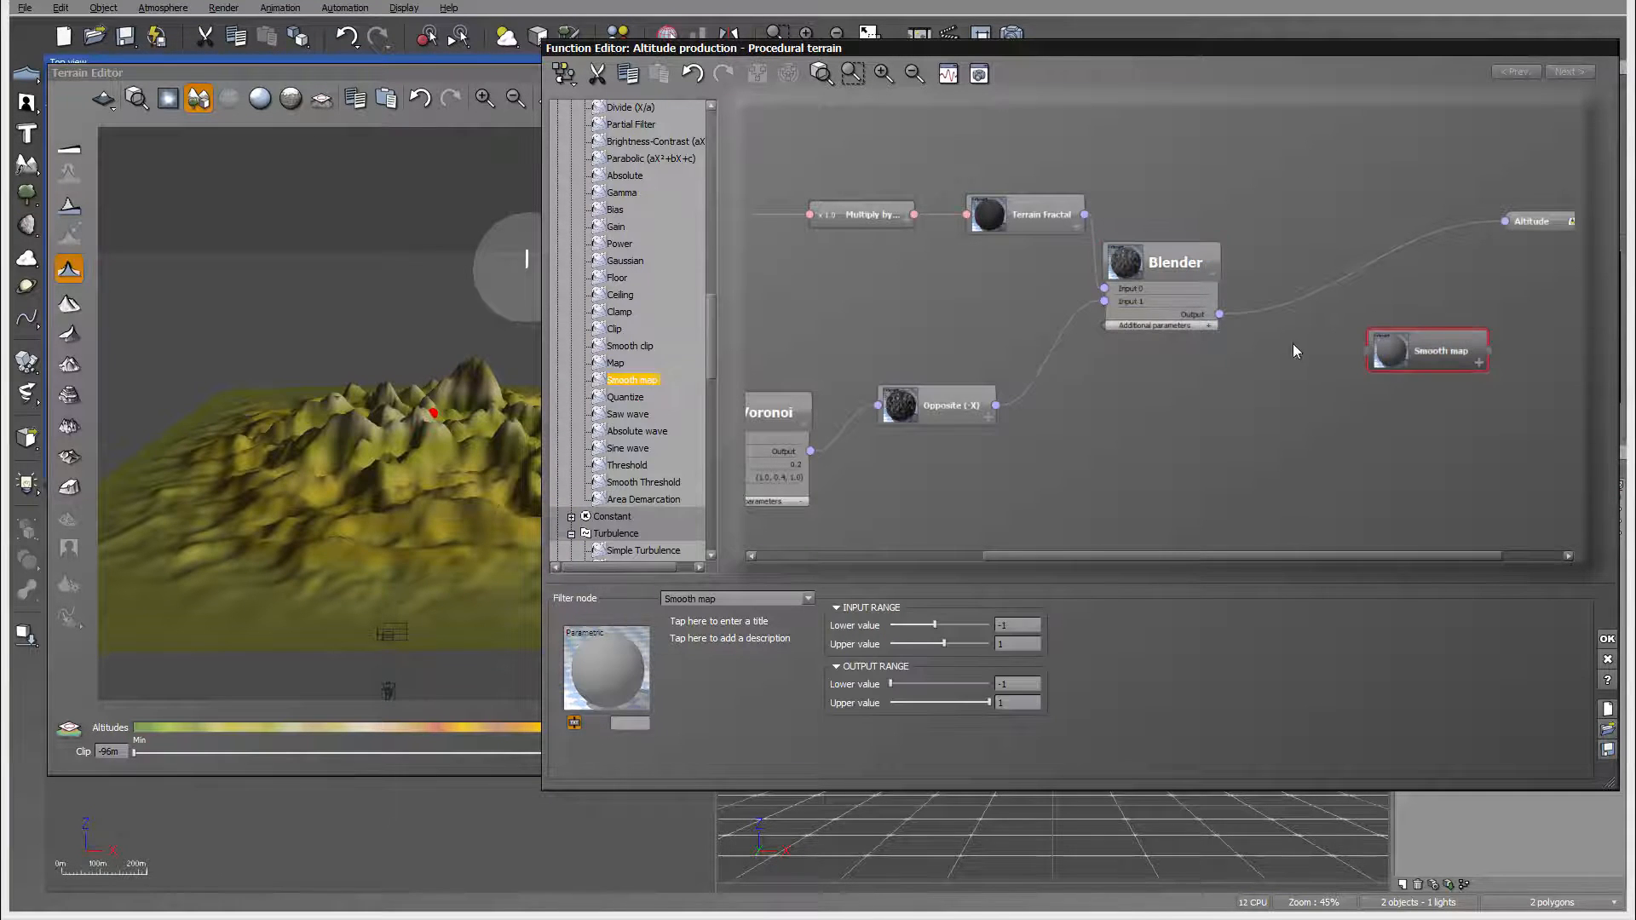
drag(1219, 313, 1341, 385)
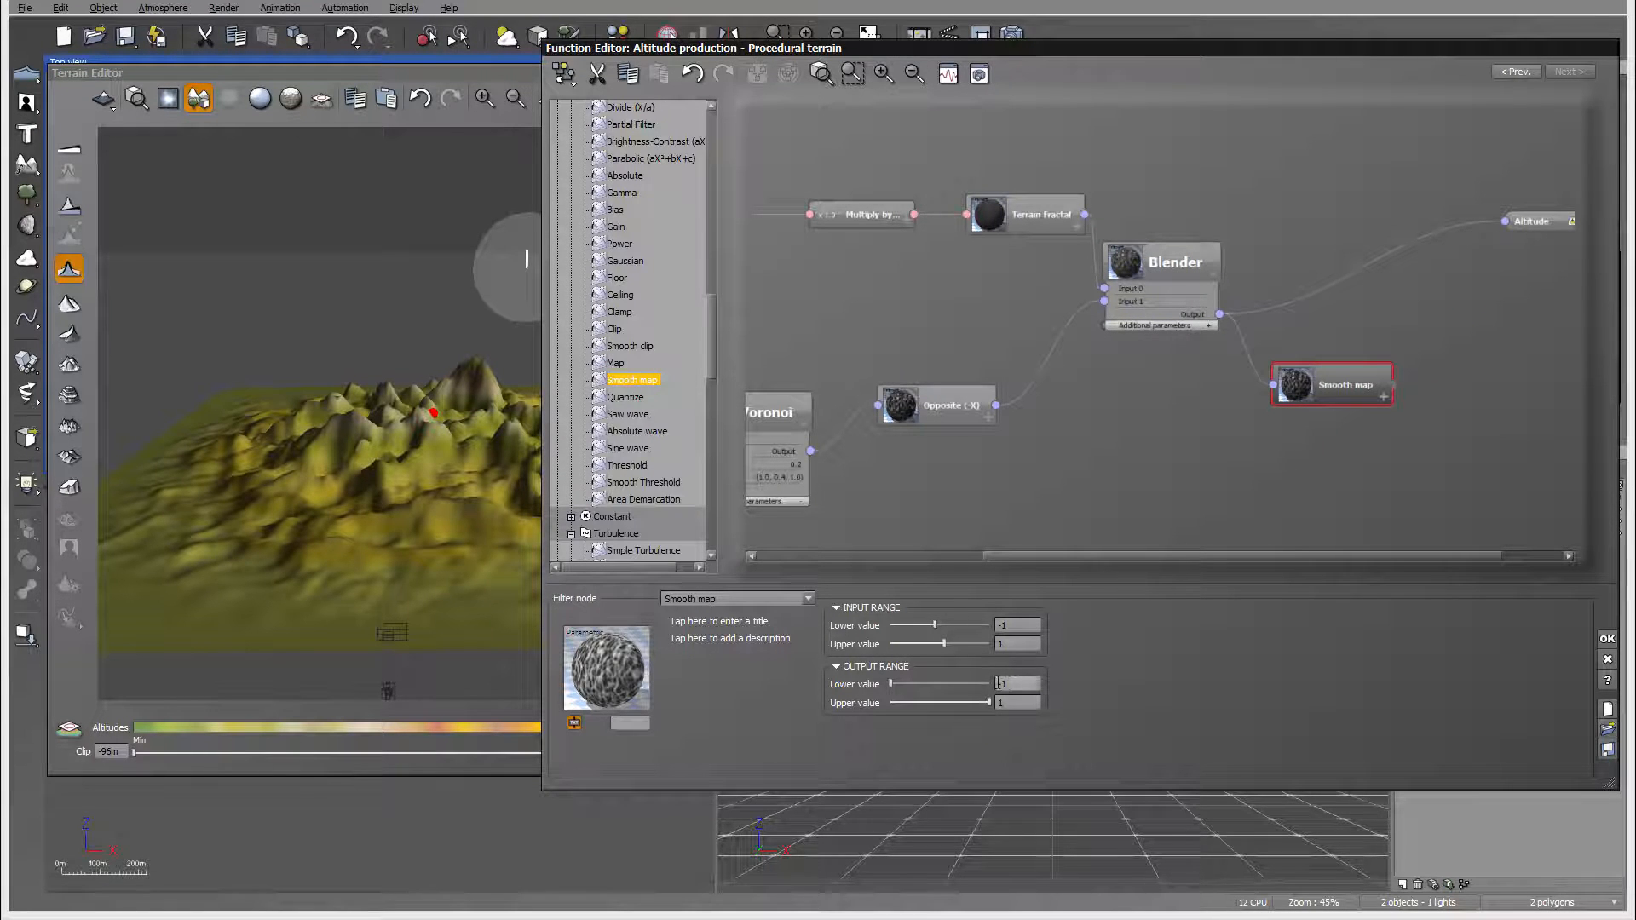
Set the Lower value of the Smooth map's output range to -0.5
click(1015, 685)
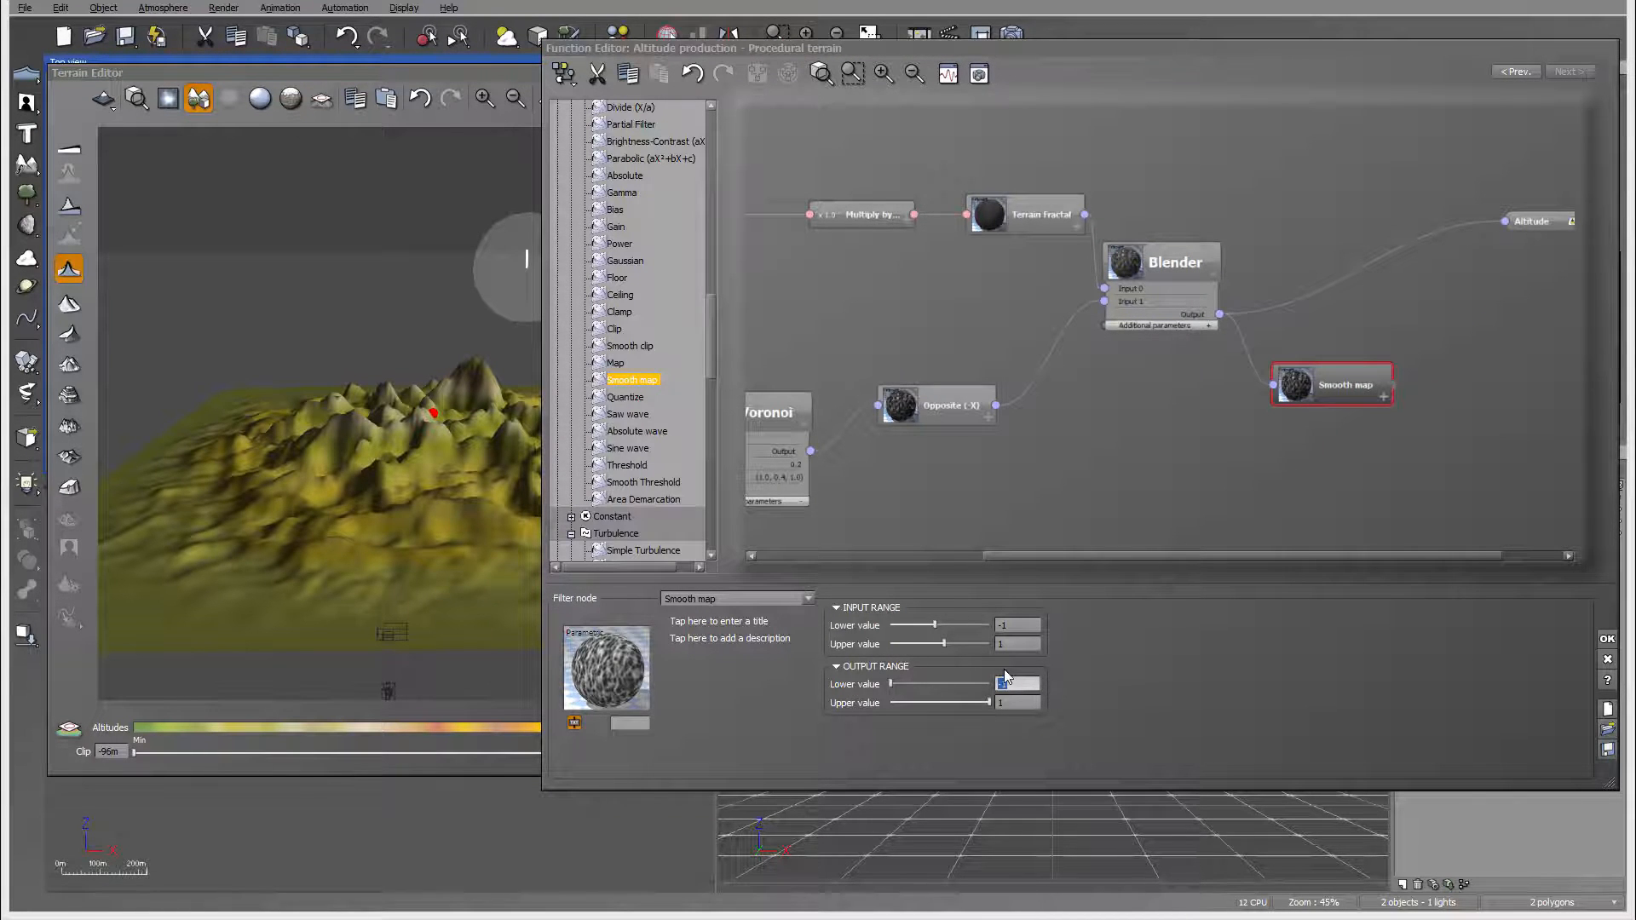
text(-0.)
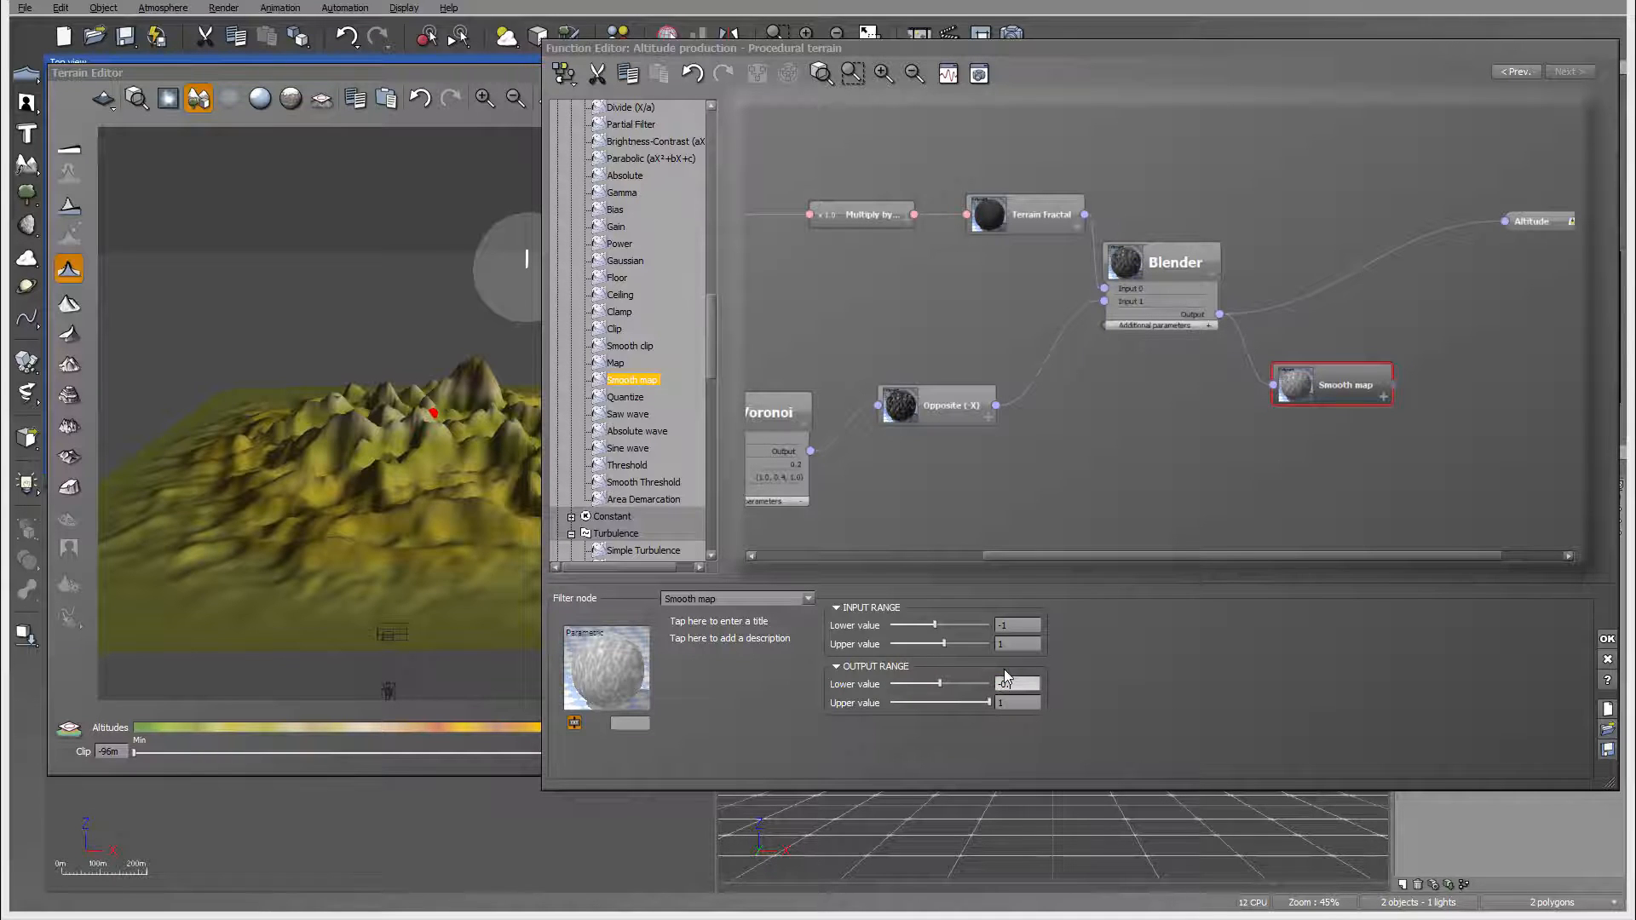
text(5)
key(Return)
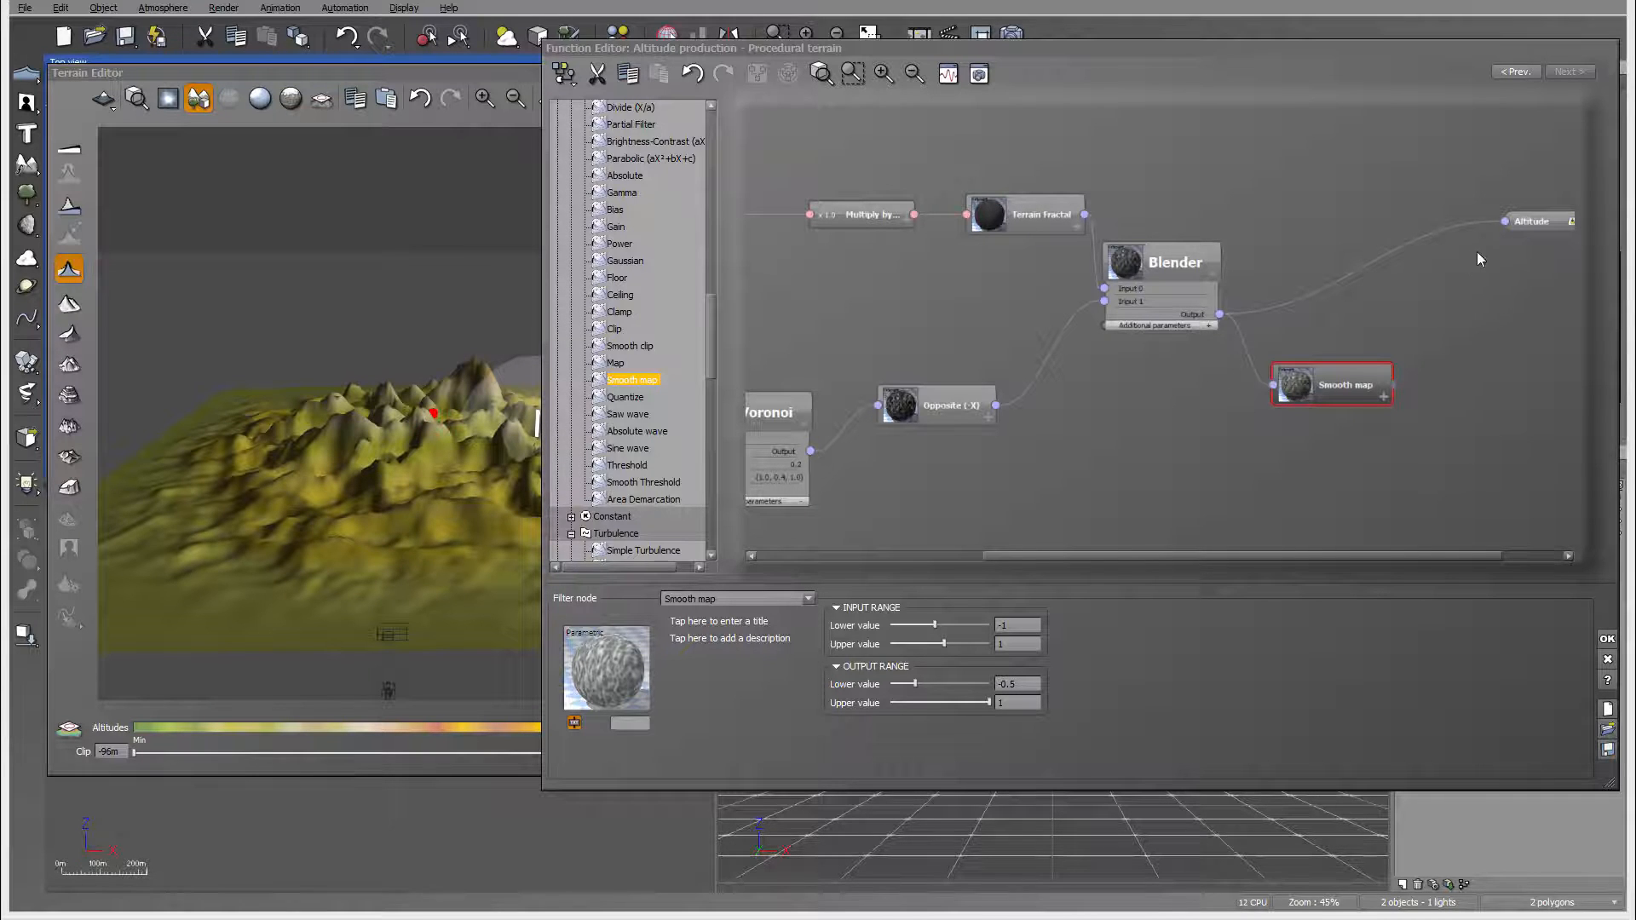
Feed the Altitude output from the Smooth map instead of the Blender and check the terrain from a higher angle
click(1503, 219)
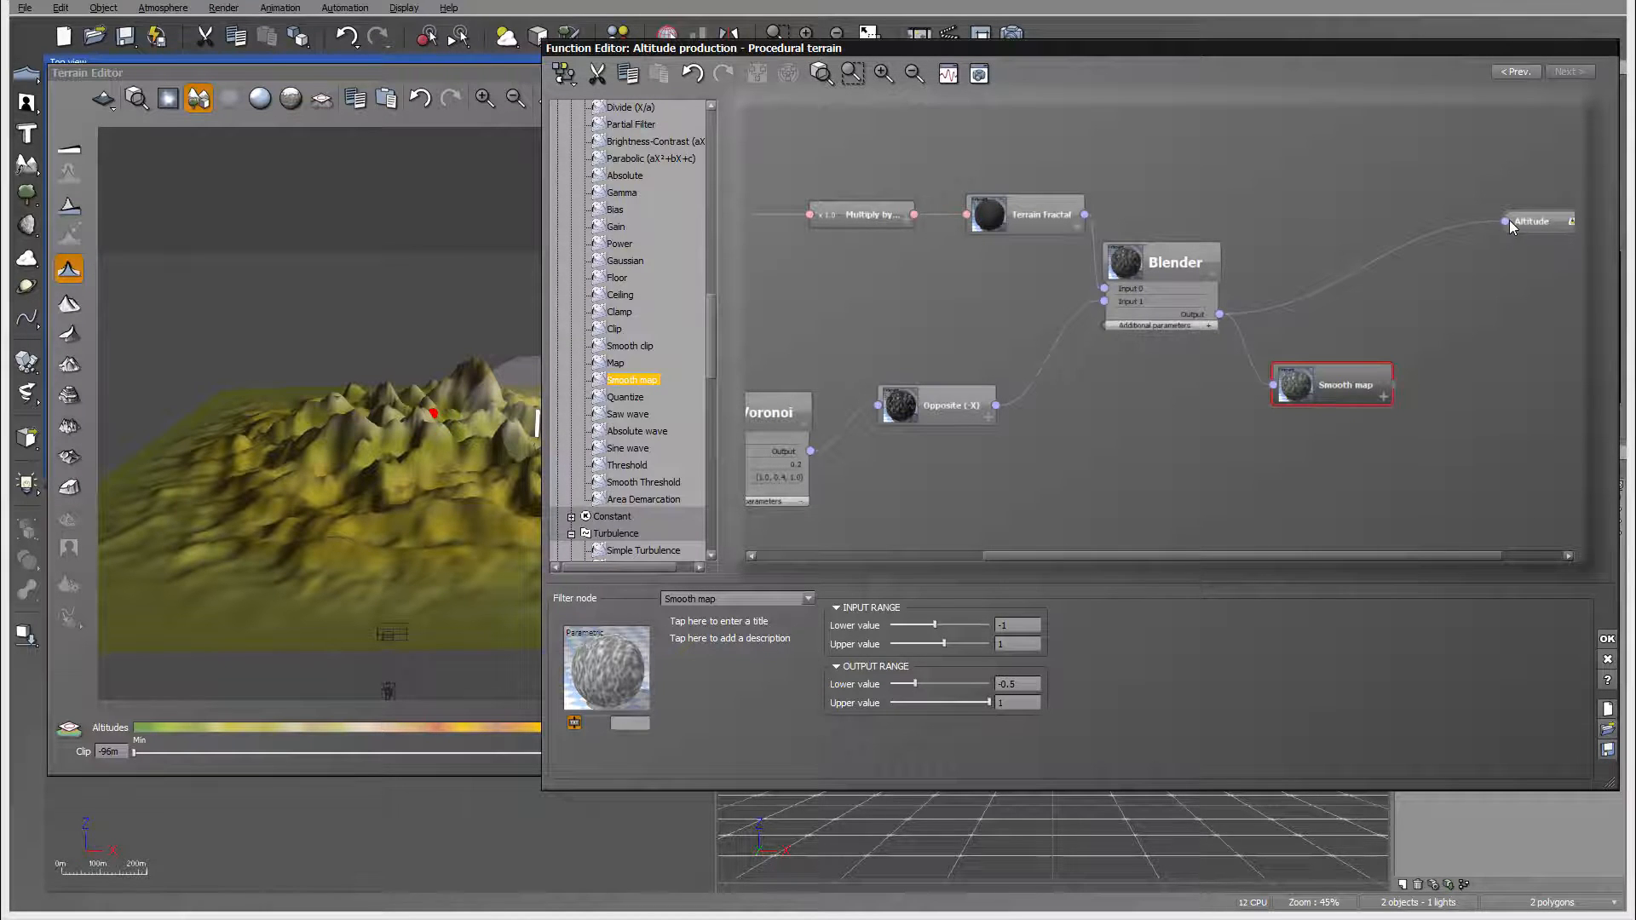
drag(1505, 222, 1392, 382)
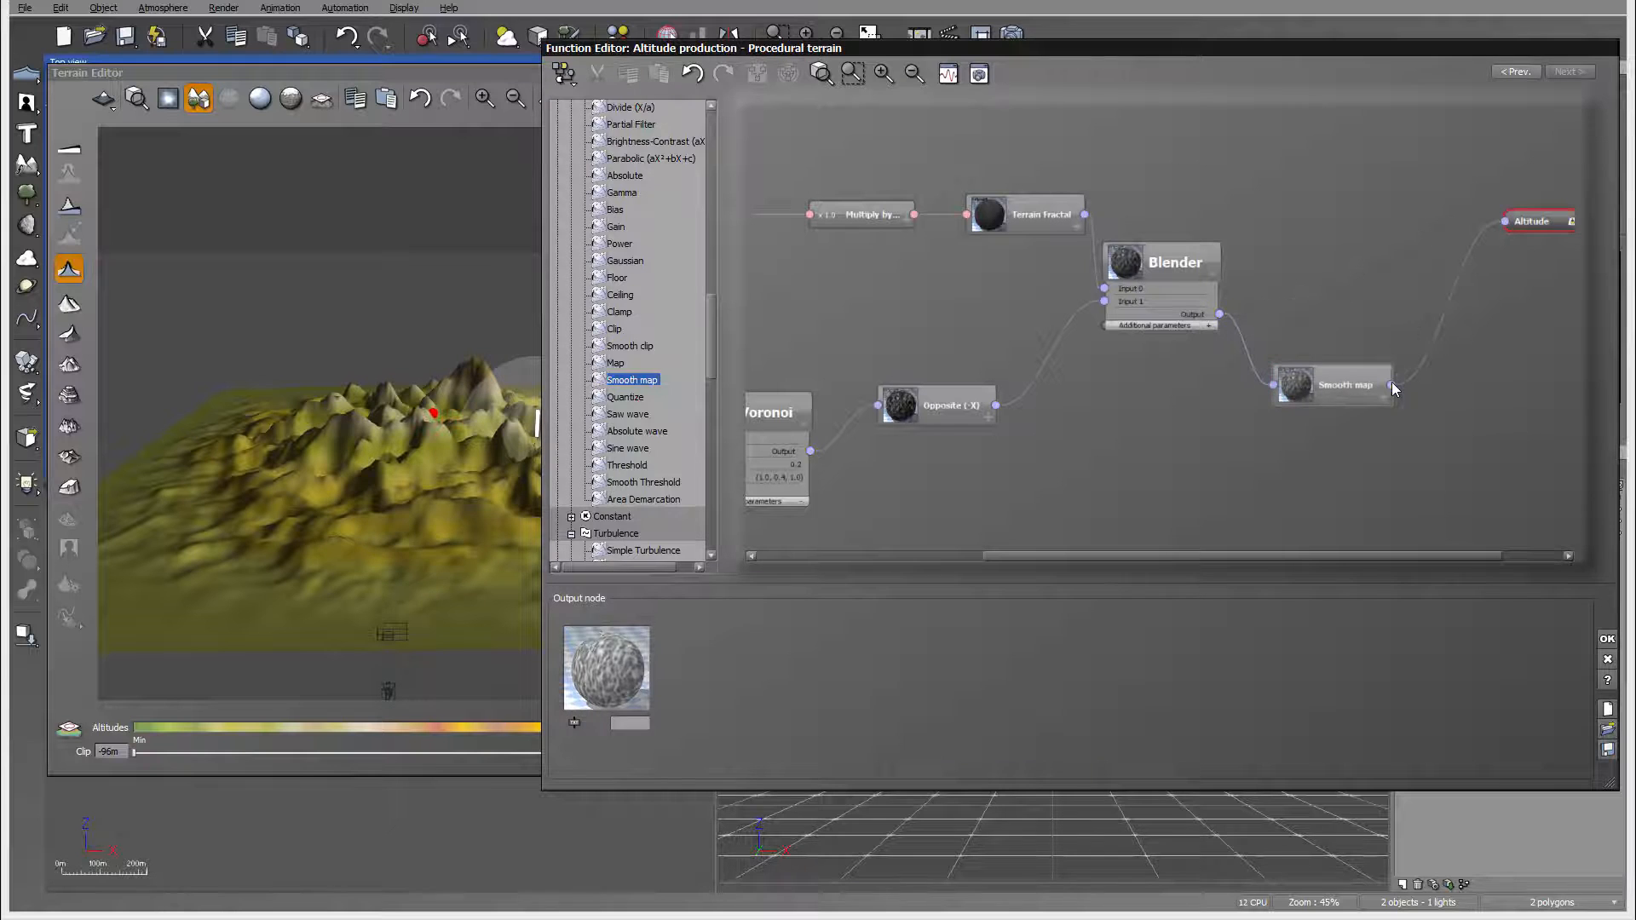
click(369, 335)
mouse_move(360, 278)
right_down()
mouse_move(378, 414)
mouse_move(164, 347)
mouse_move(196, 279)
mouse_move(350, 303)
right_up()
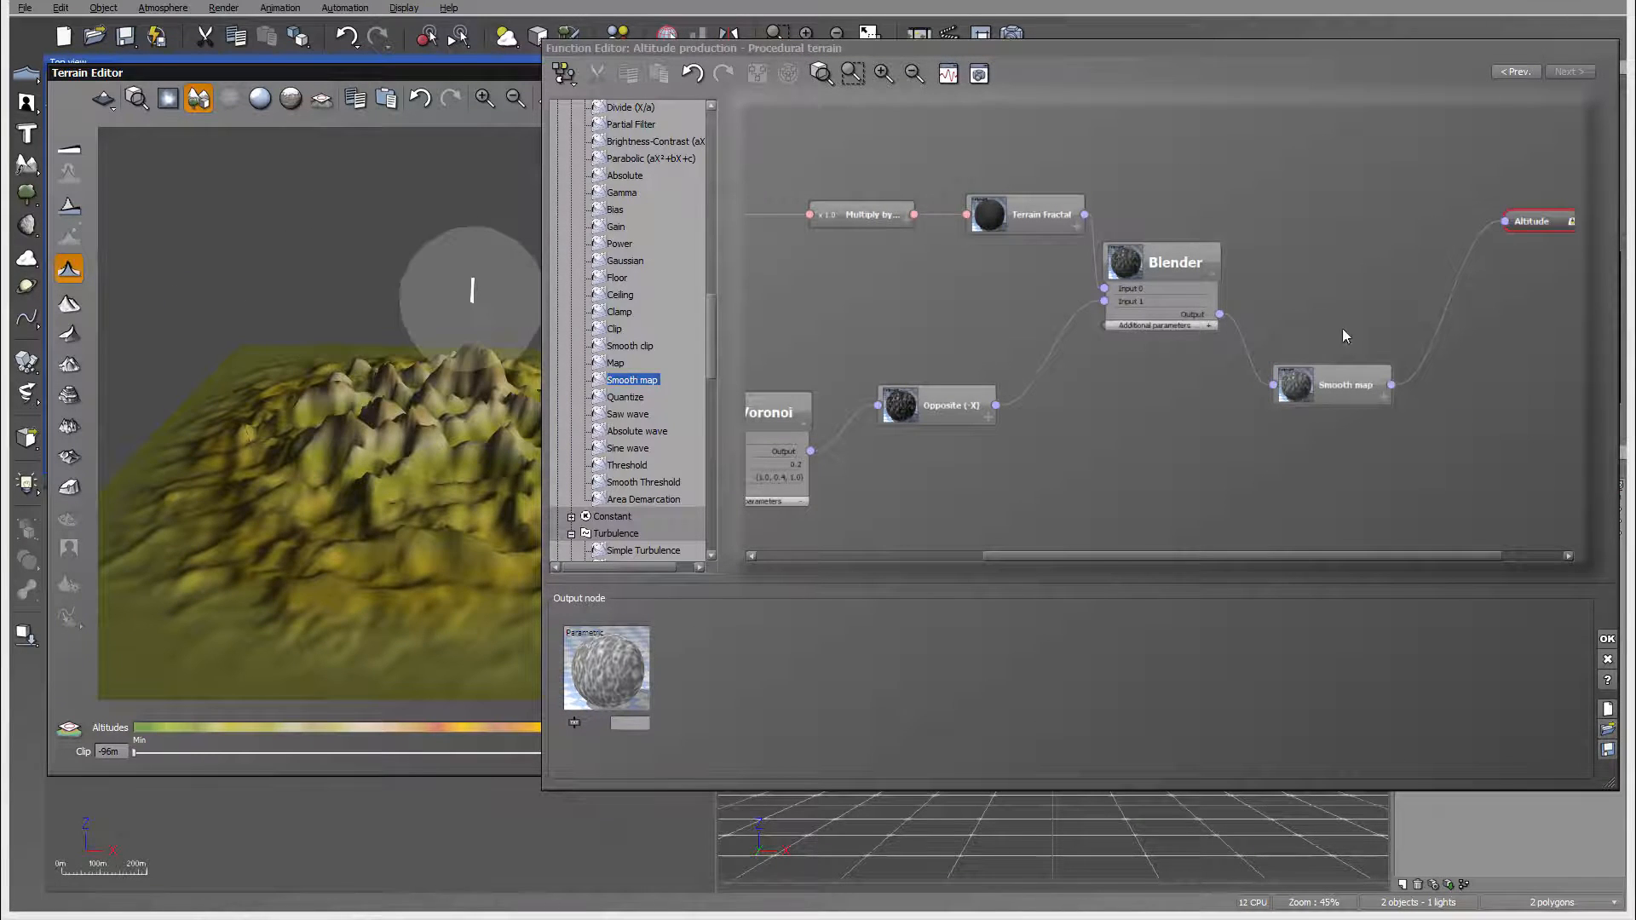
Lower the Smooth map's output Upper value to about 0.64 and on to about 0.19, inspecting the terrain after each change
click(1348, 388)
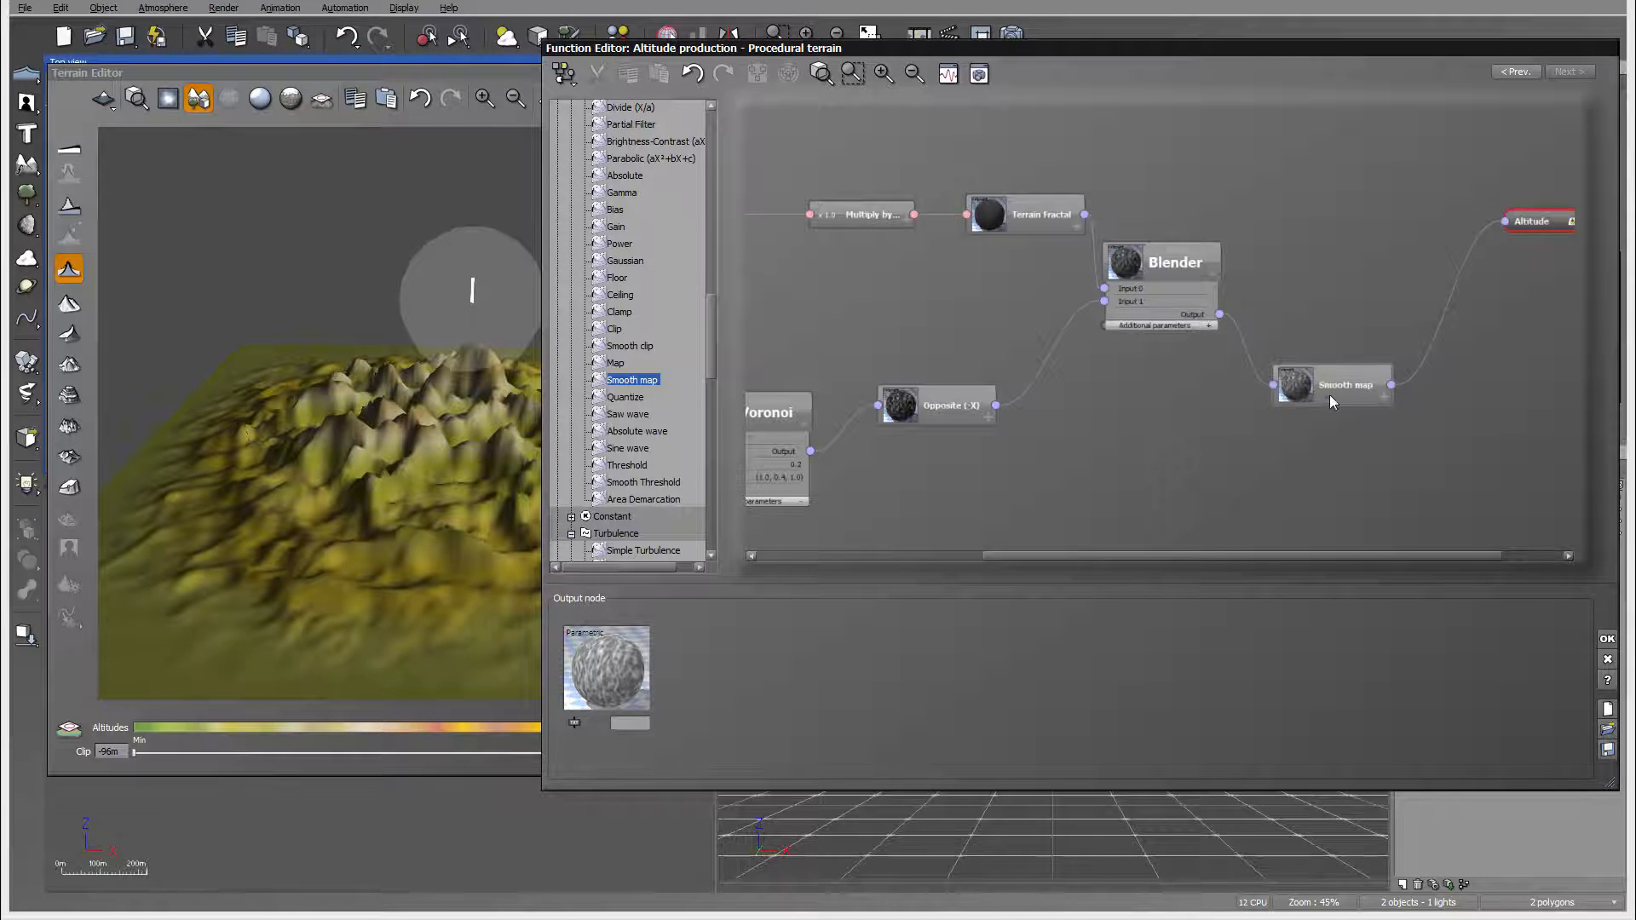
click(1355, 396)
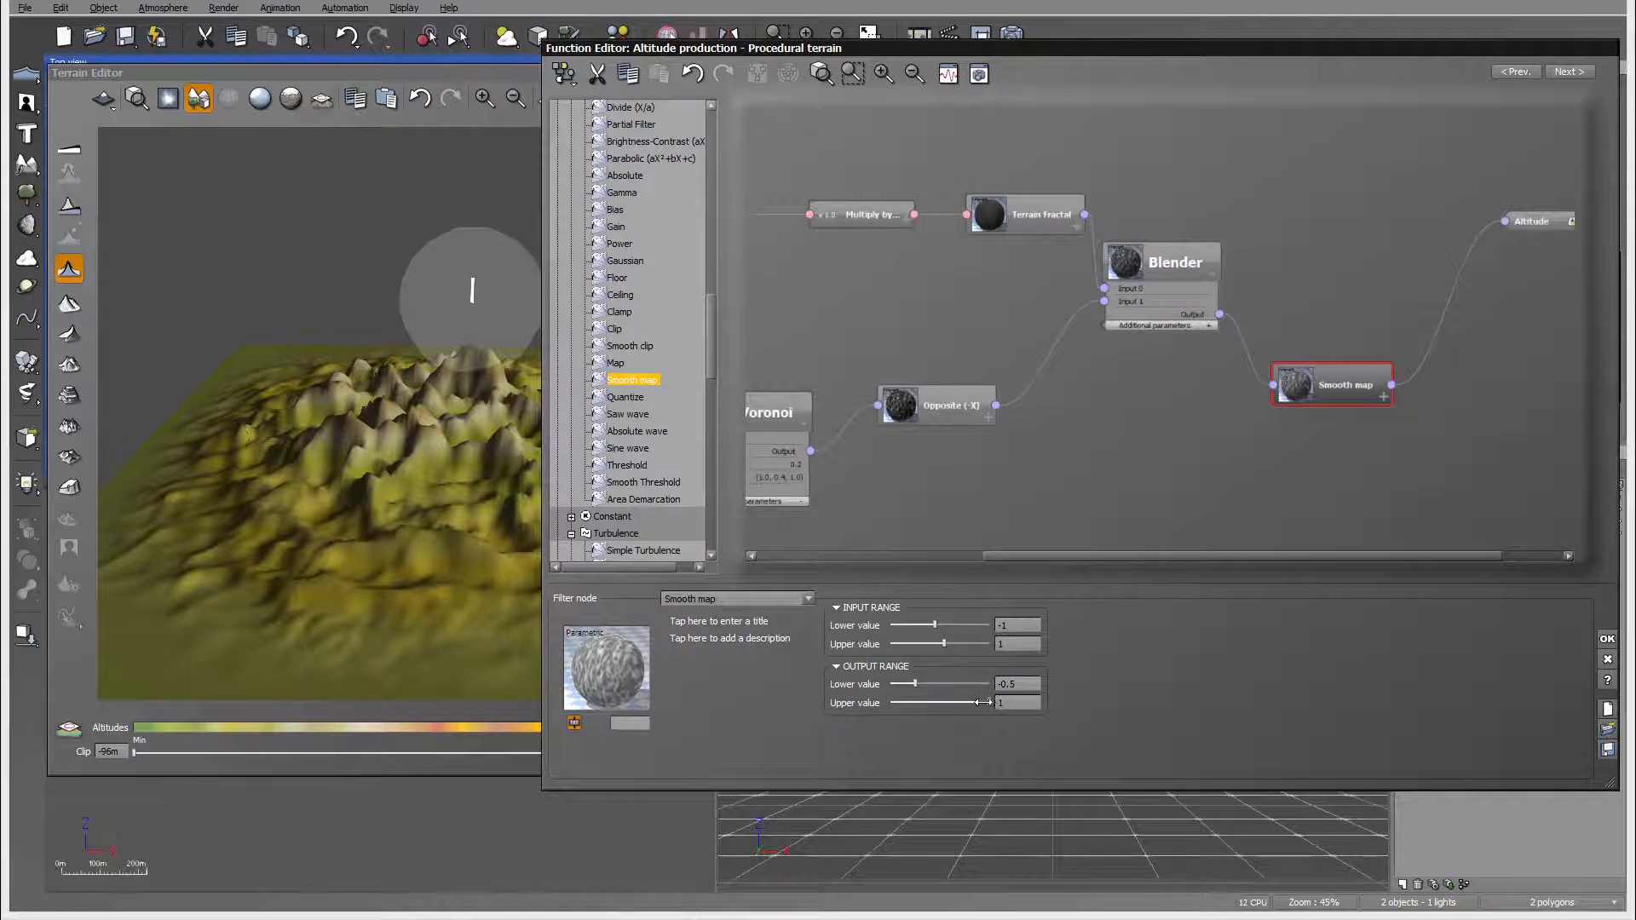
drag(988, 702, 972, 702)
right_drag(256, 397, 375, 455)
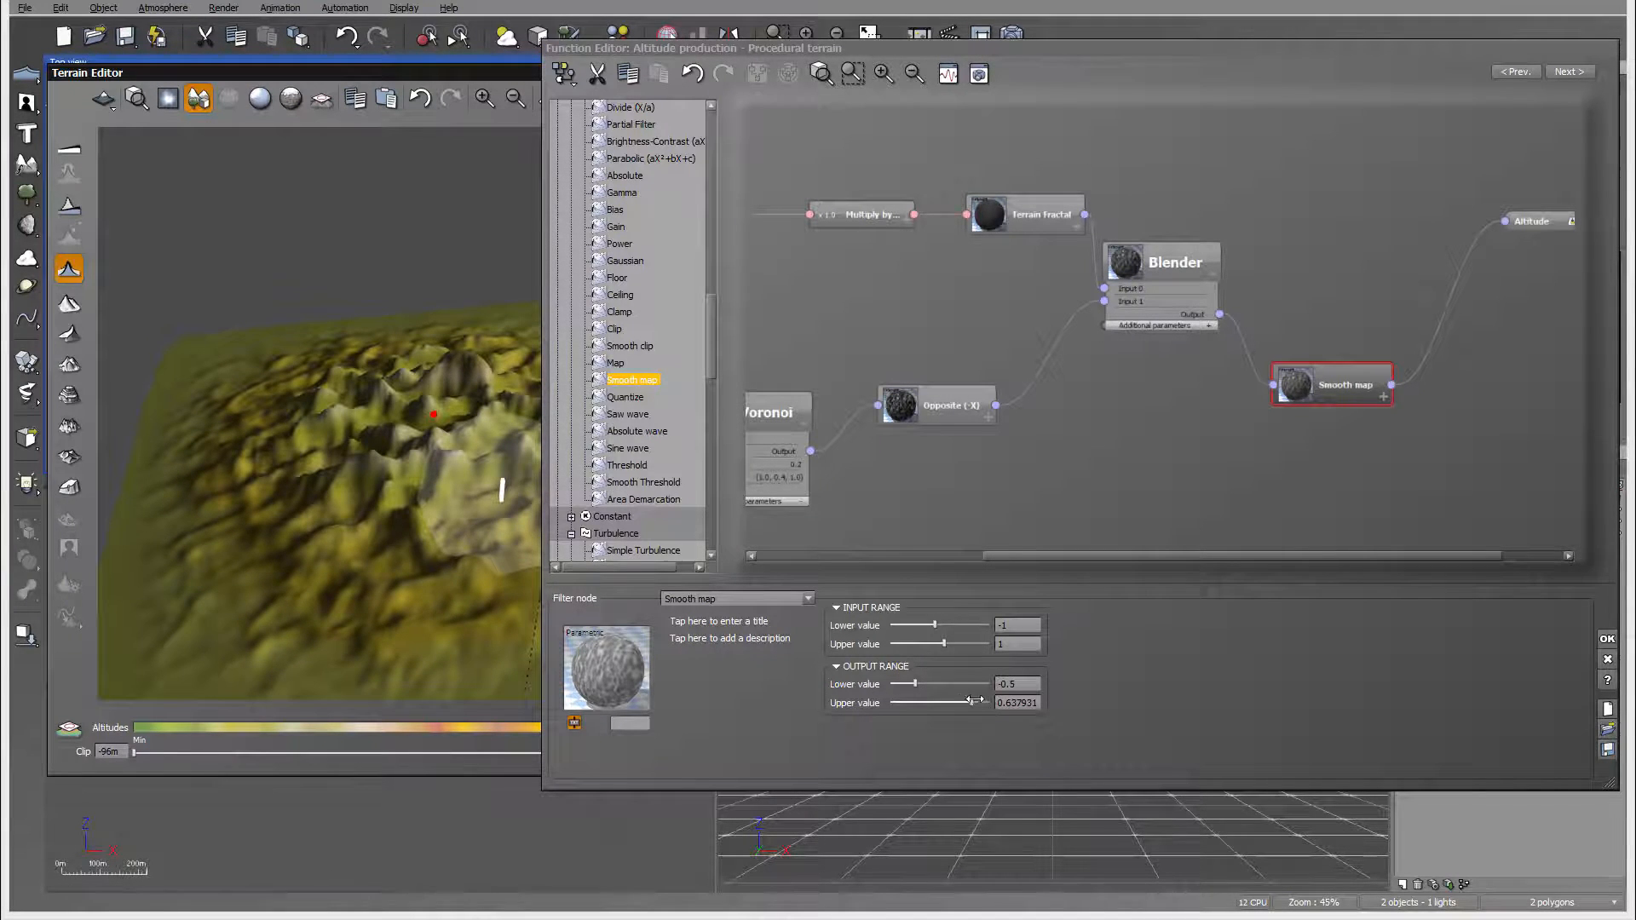
drag(972, 702, 949, 702)
mouse_move(429, 428)
right_down()
mouse_move(307, 356)
mouse_move(196, 351)
mouse_move(165, 454)
mouse_move(395, 401)
mouse_move(392, 340)
mouse_move(254, 396)
mouse_move(466, 539)
mouse_move(447, 497)
mouse_move(273, 440)
mouse_move(452, 472)
mouse_move(428, 447)
mouse_move(314, 509)
mouse_move(294, 494)
mouse_move(373, 559)
mouse_move(368, 510)
right_up()
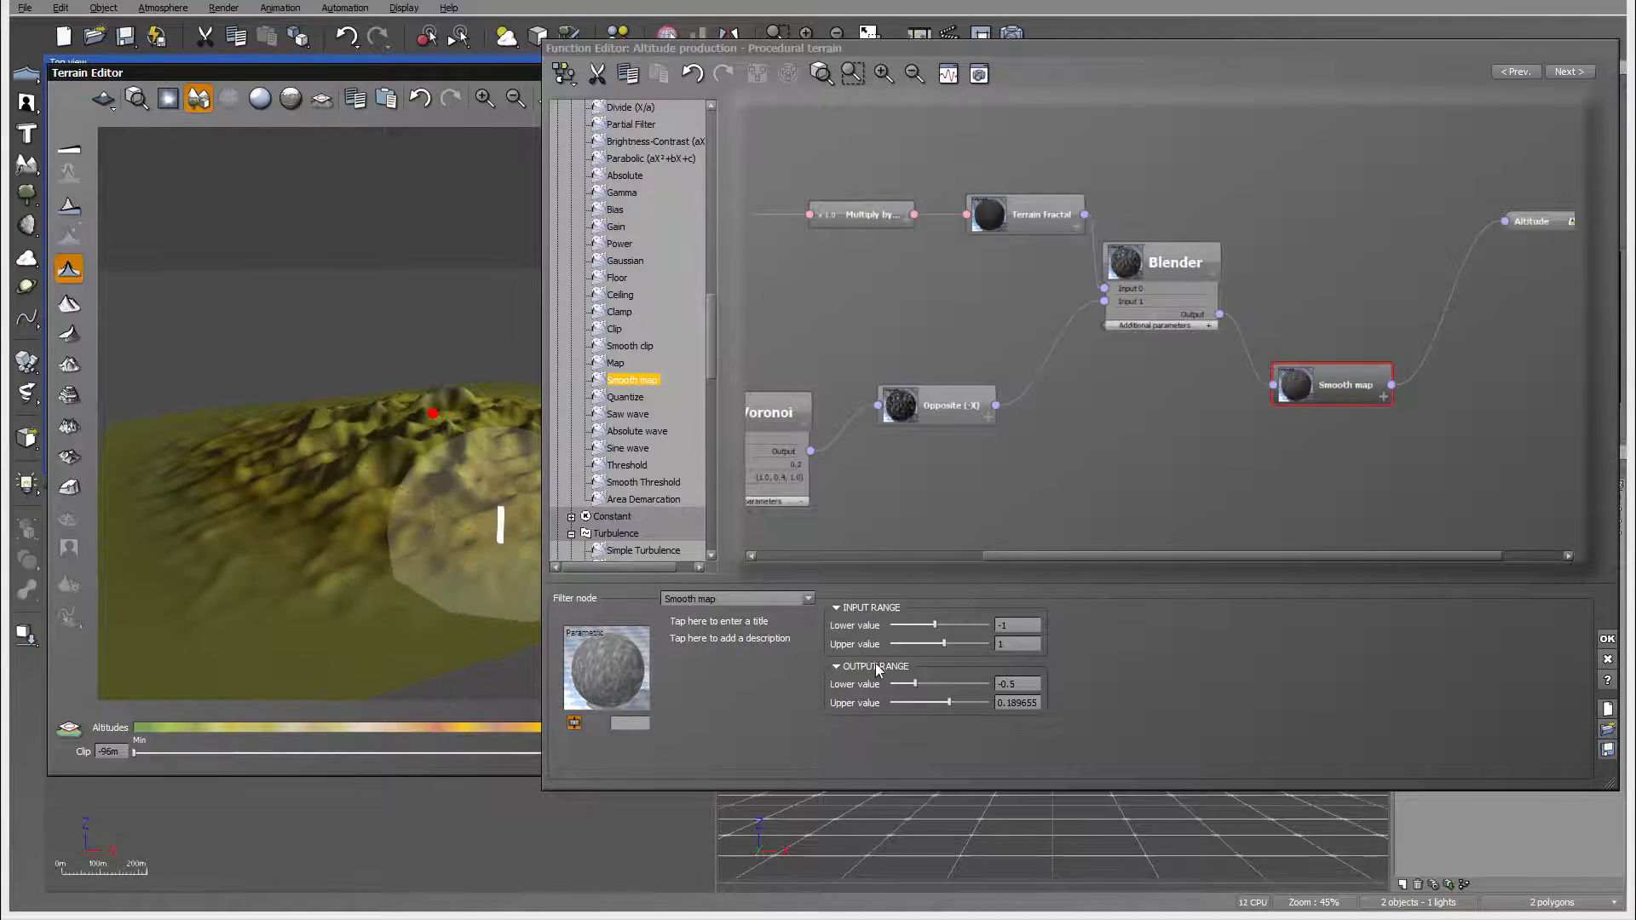
drag(949, 704, 949, 704)
right_drag(389, 525, 481, 439)
Move the Multiply by a constant node closer to the Position side and shift the Terrain Fractal node away from the Blender
click(1162, 262)
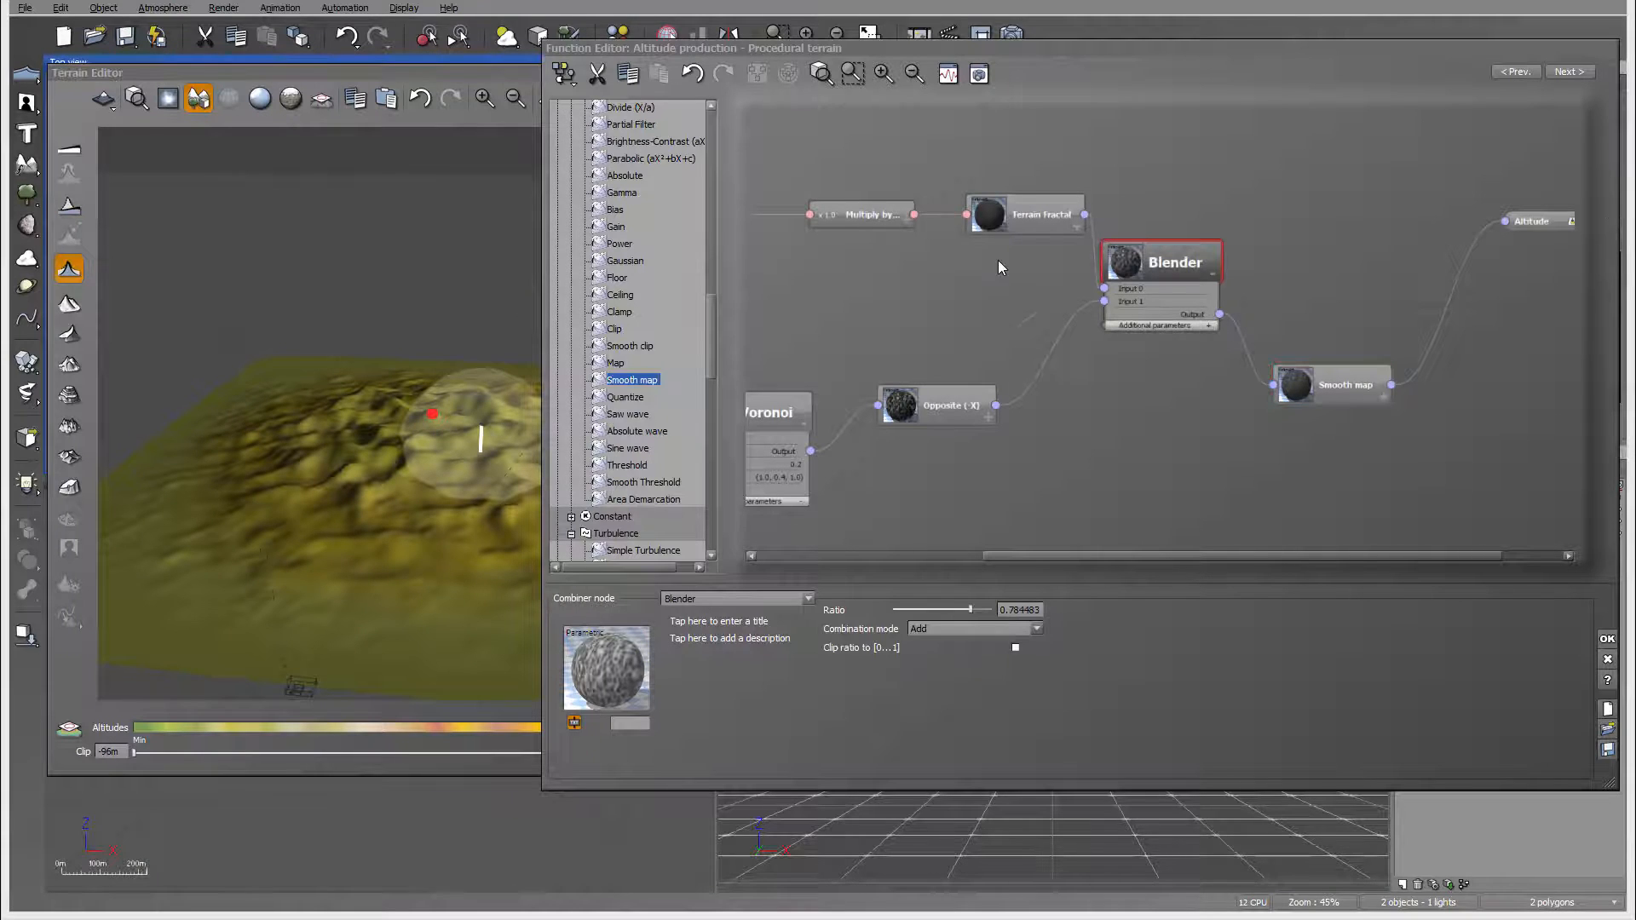
mouse_move(970, 330)
right_down()
mouse_move(1005, 350)
mouse_move(1279, 332)
right_up()
right_drag(1022, 236, 1063, 211)
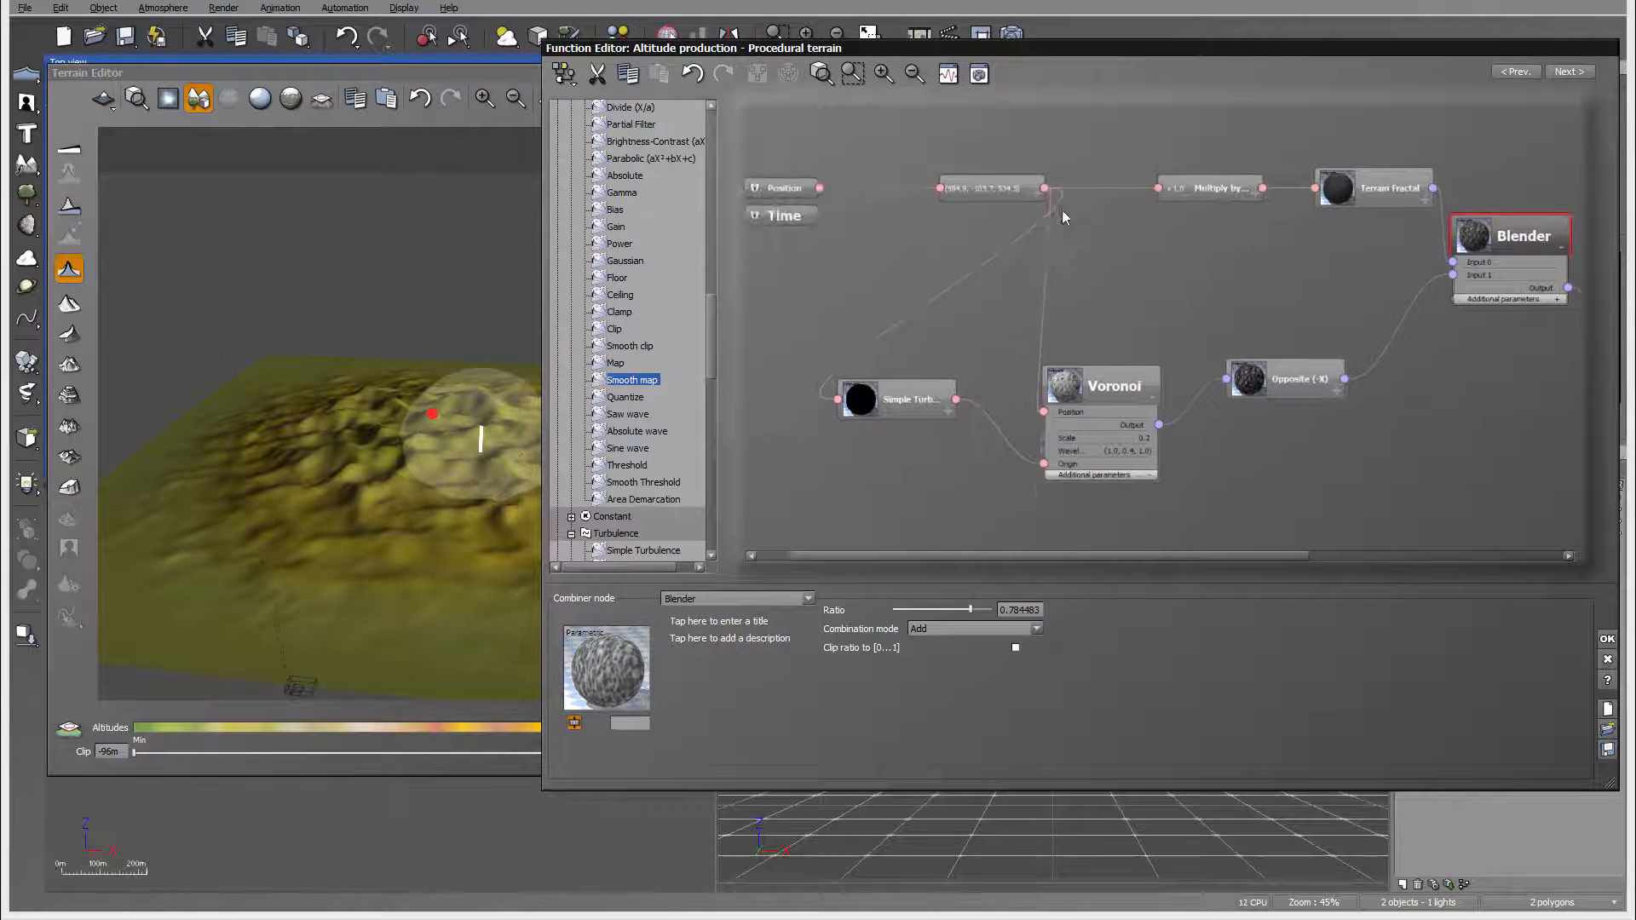
click(891, 160)
right_drag(1159, 228, 1216, 166)
drag(1216, 165, 1088, 166)
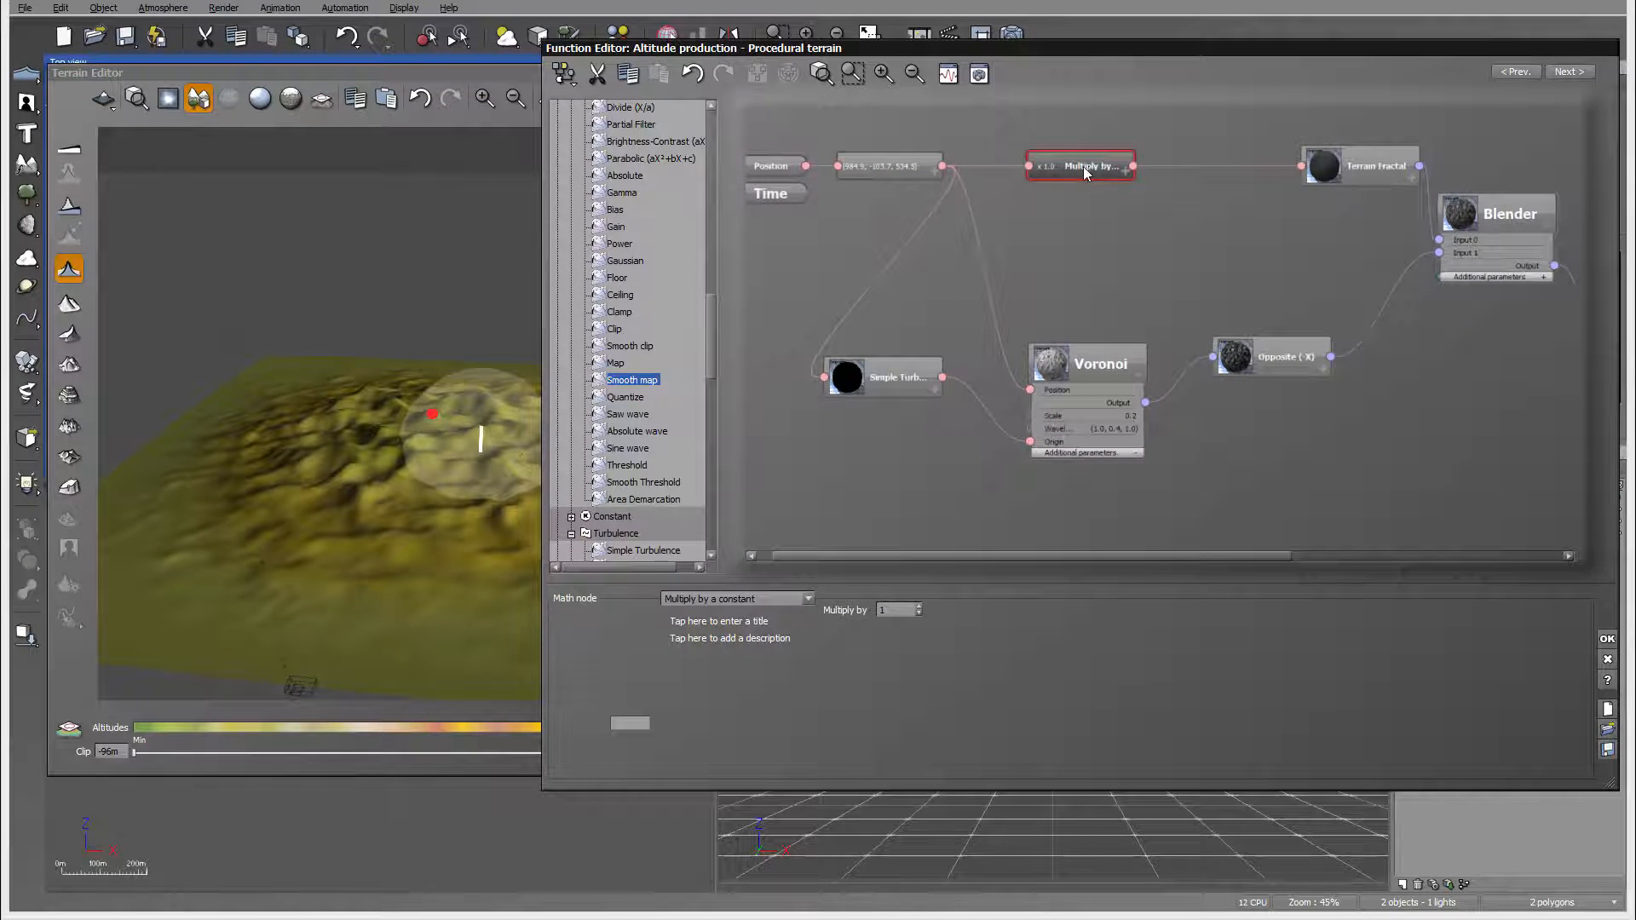
drag(1357, 170, 1310, 167)
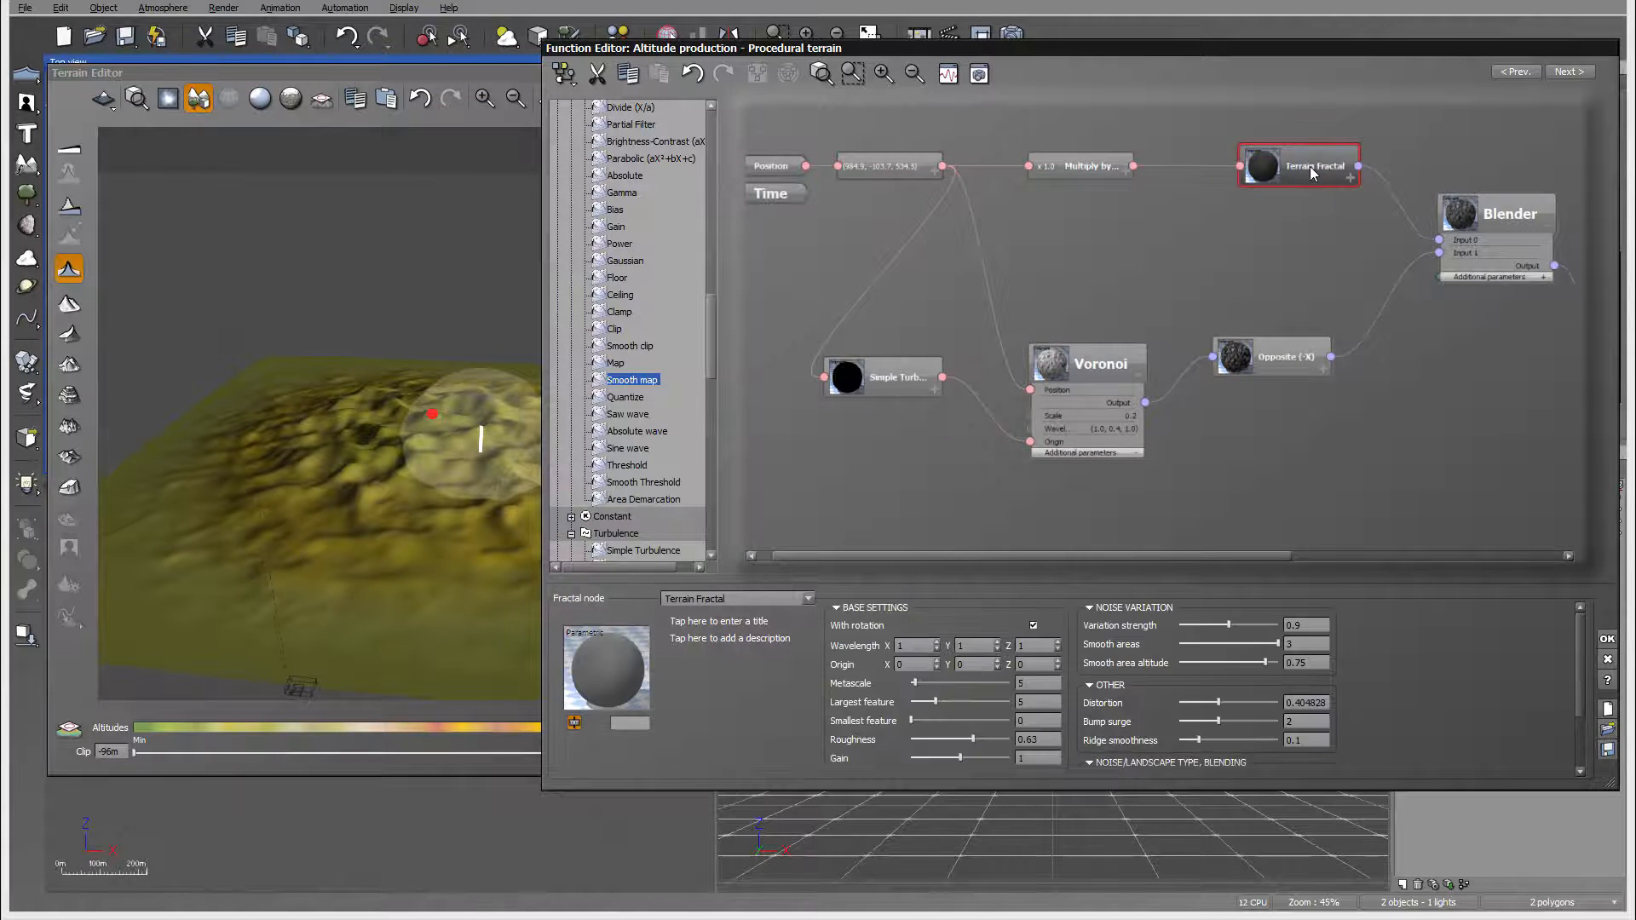
Try a factor of 2 in the Terrain Fractal's Multiply by a constant node, check the terrain, and restore the factor to 1
click(1070, 169)
double_click(898, 611)
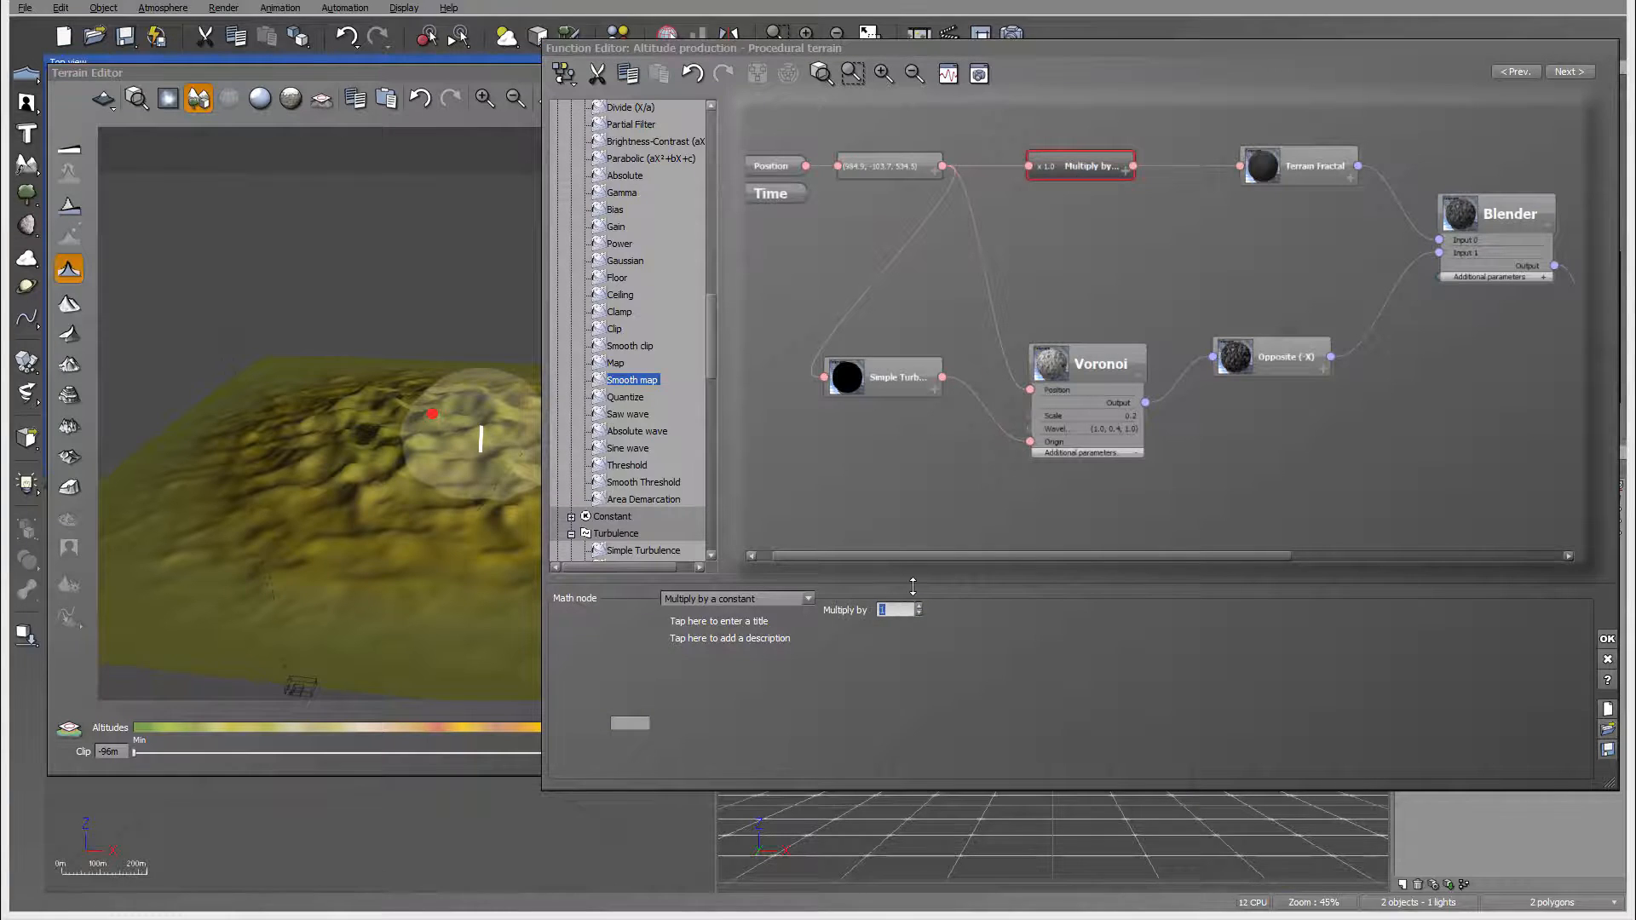
text(2)
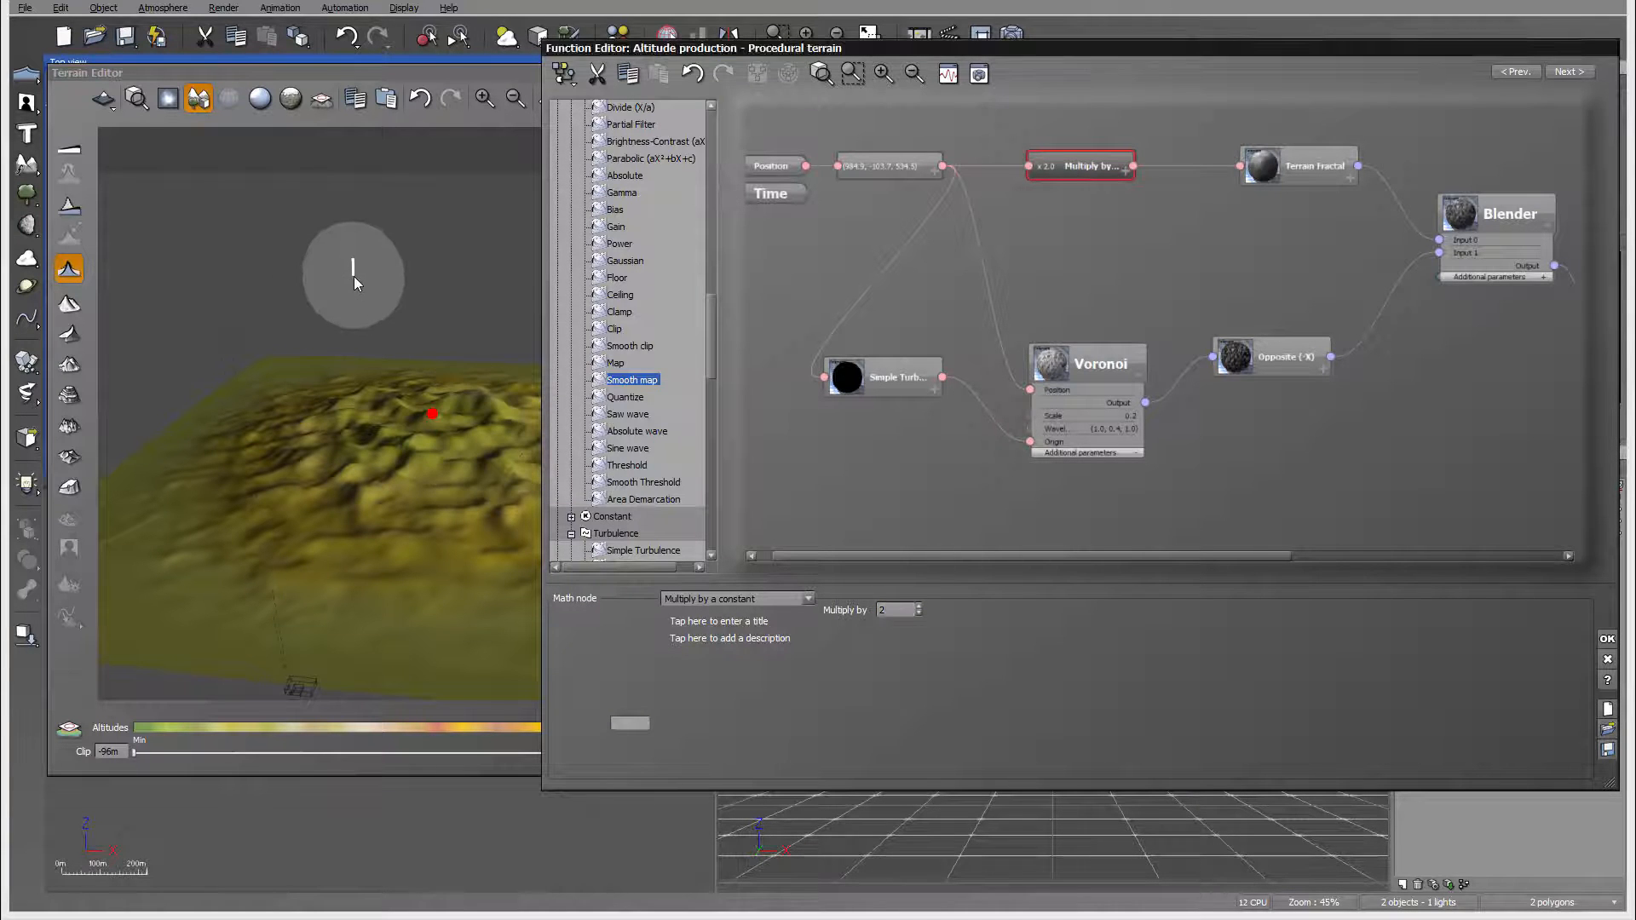
right_drag(446, 341, 339, 305)
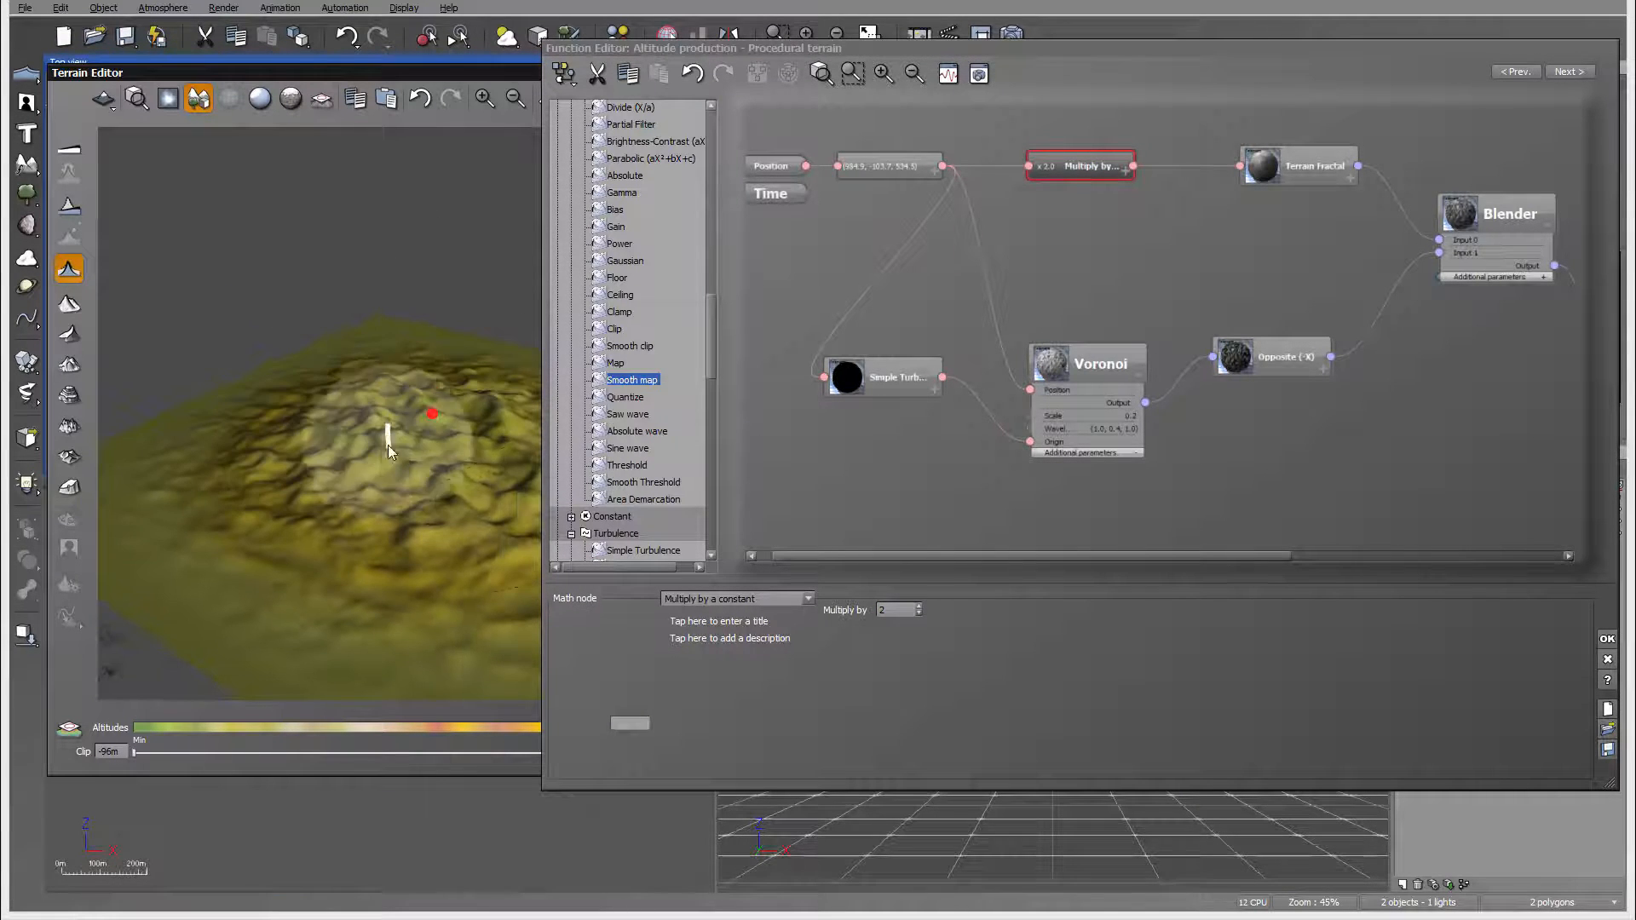
double_click(903, 614)
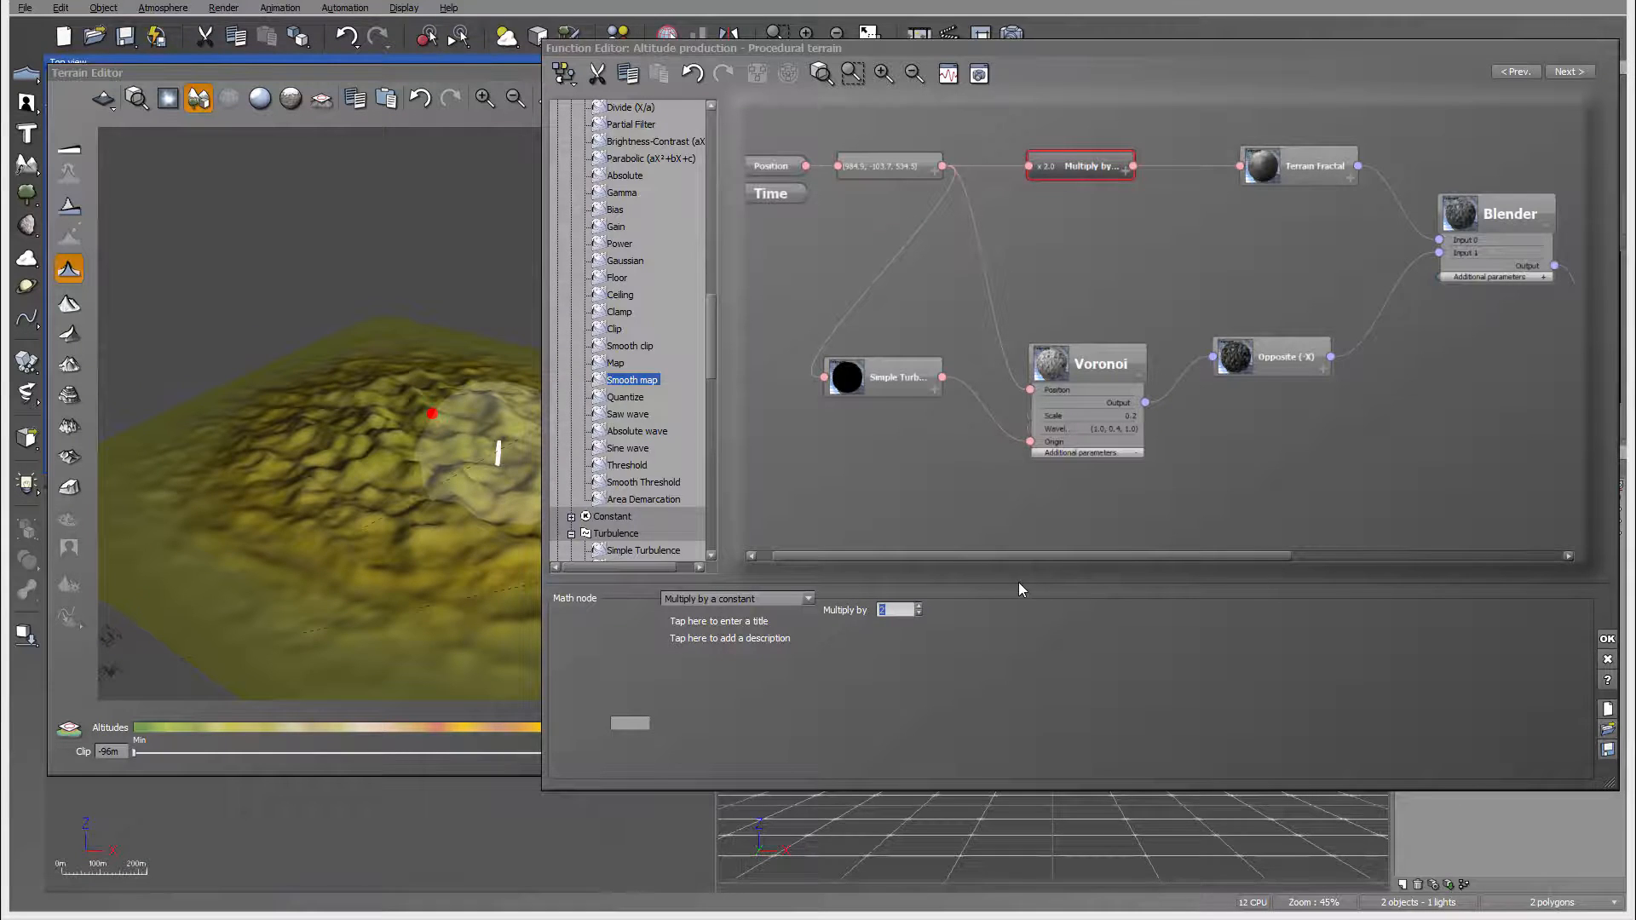
text(1)
key(Return)
right_drag(348, 263, 465, 280)
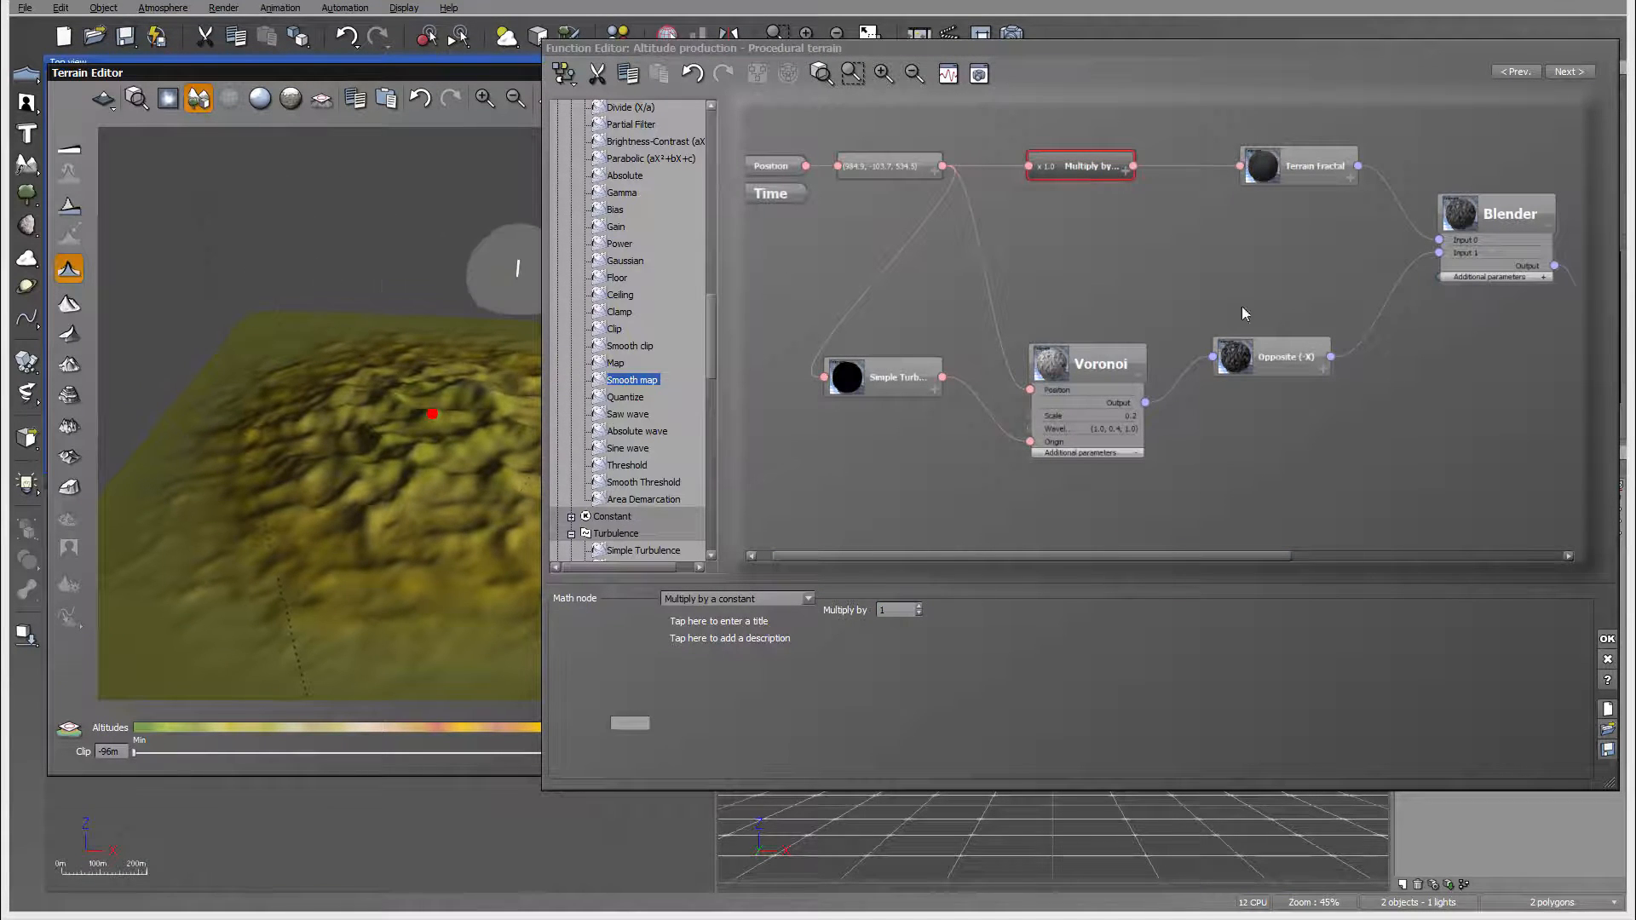
Move the Terrain Fractal node nearer the Multiply node and try Distortion values of about 0.75, 0.53 and 0.5 on the terrain
drag(1317, 170, 1251, 179)
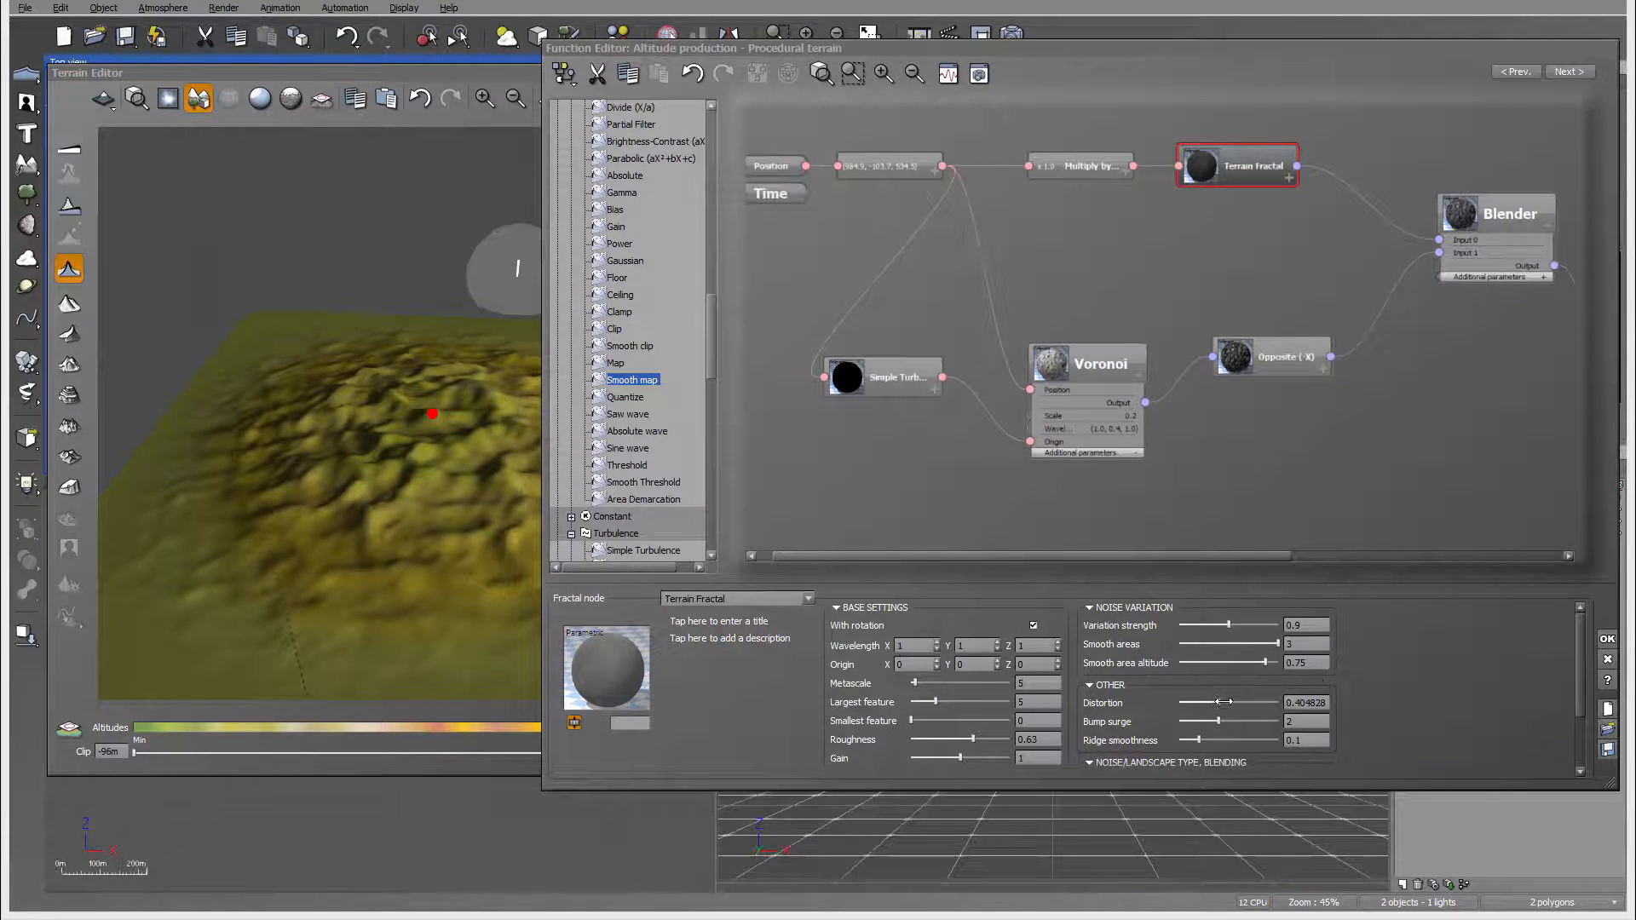
drag(1225, 701, 1259, 702)
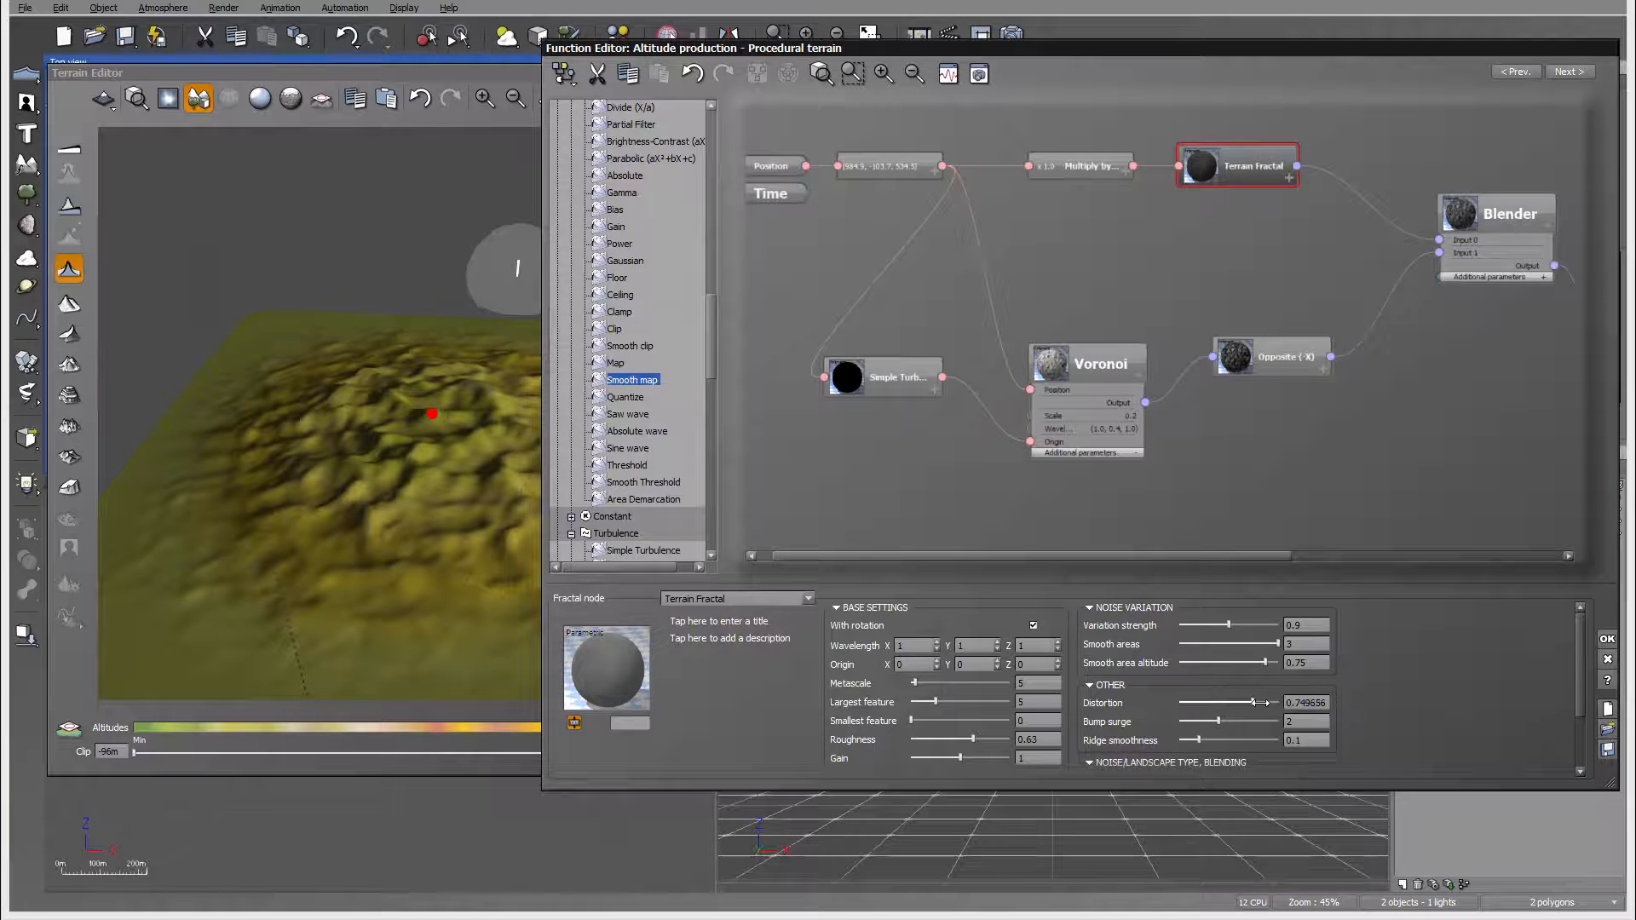
right_drag(288, 334, 386, 402)
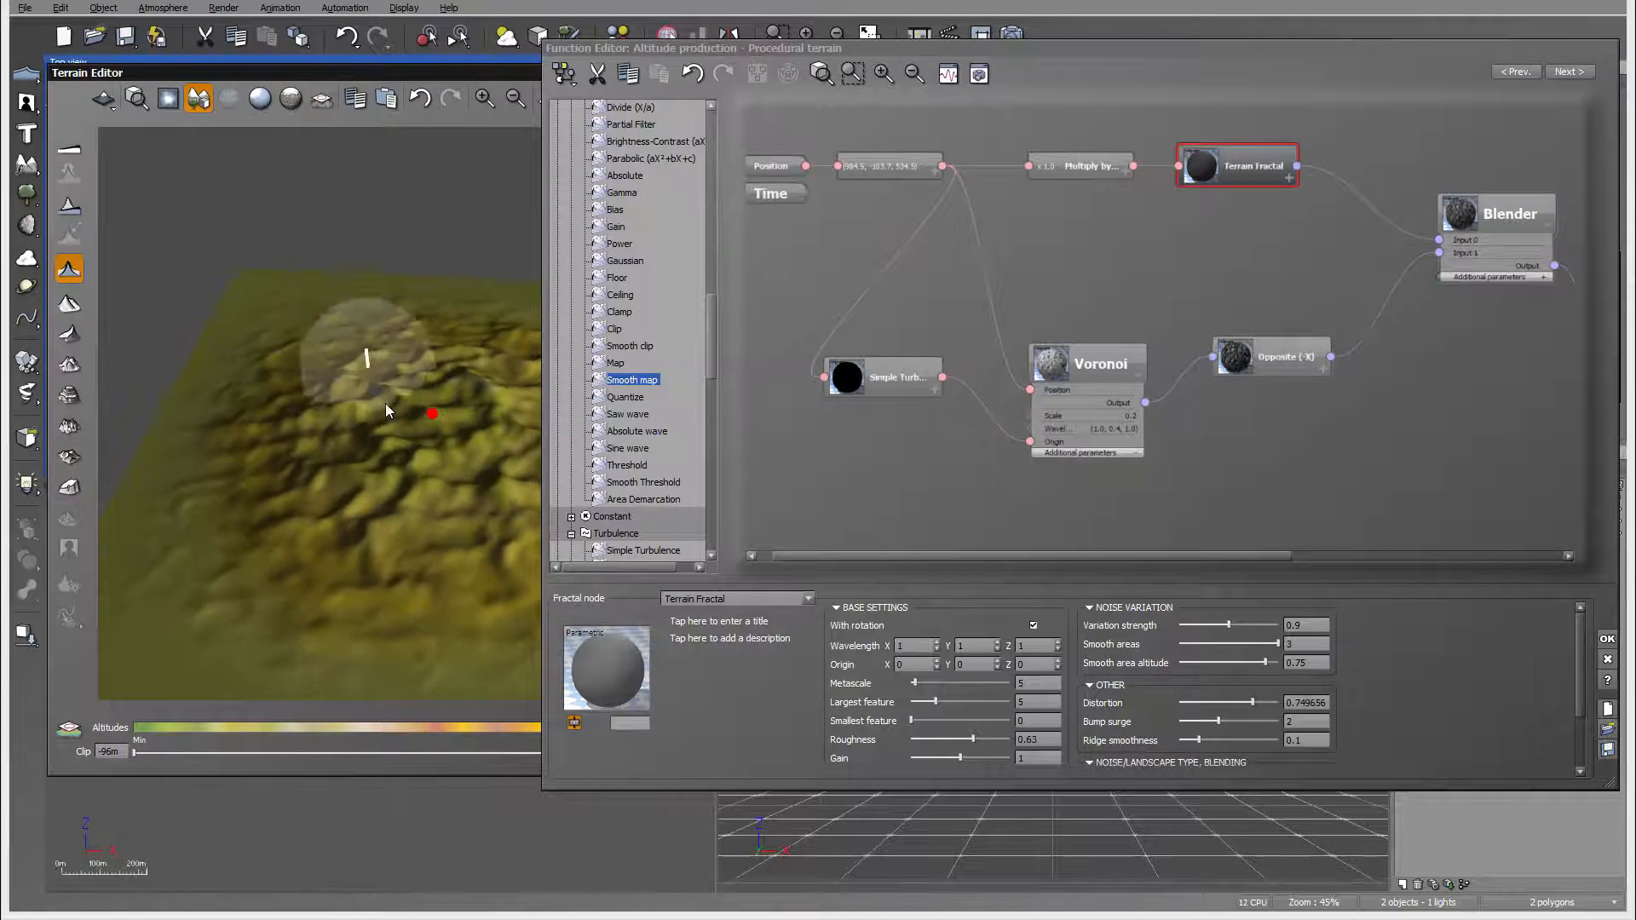
drag(1252, 702, 1231, 701)
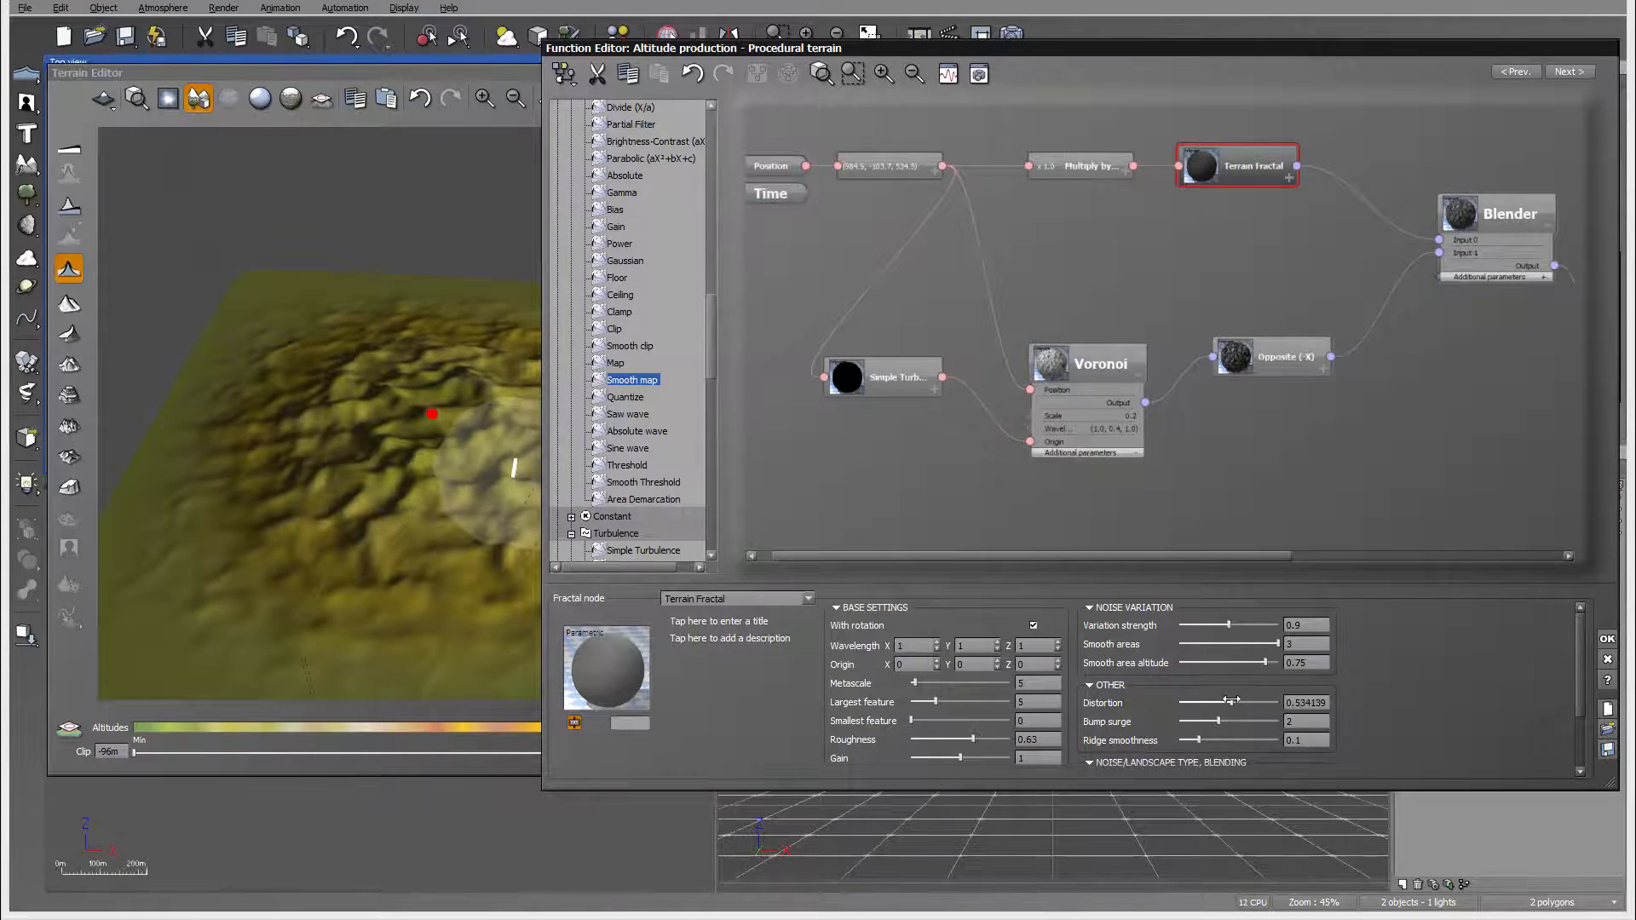
click(356, 367)
mouse_move(384, 475)
right_down()
mouse_move(390, 540)
mouse_move(381, 464)
right_up()
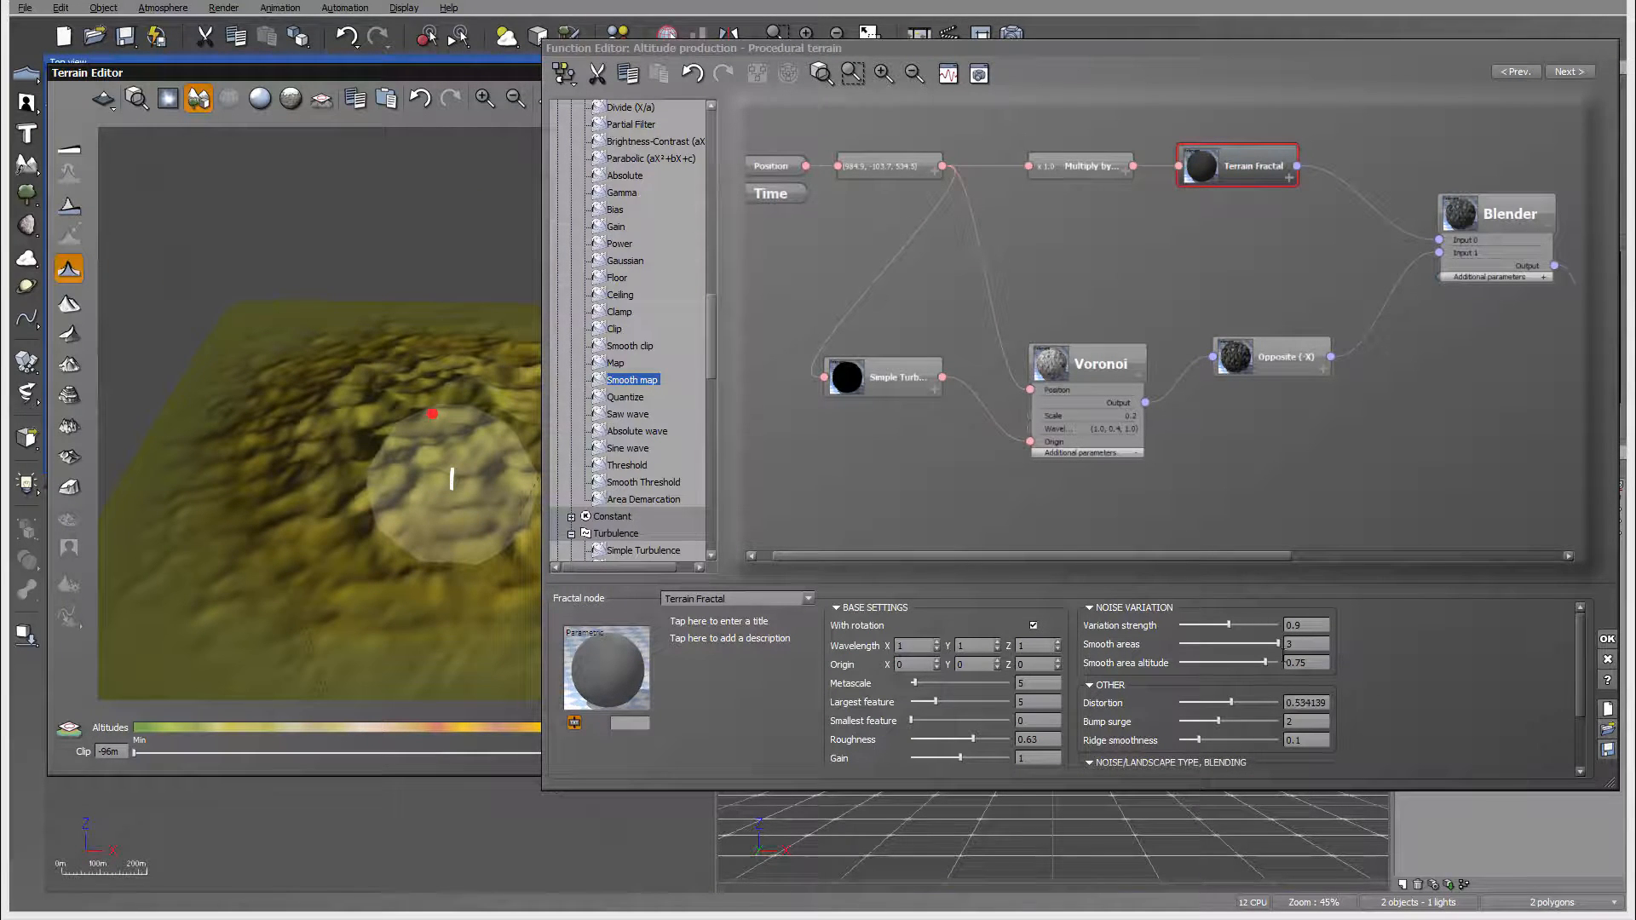
click(1231, 701)
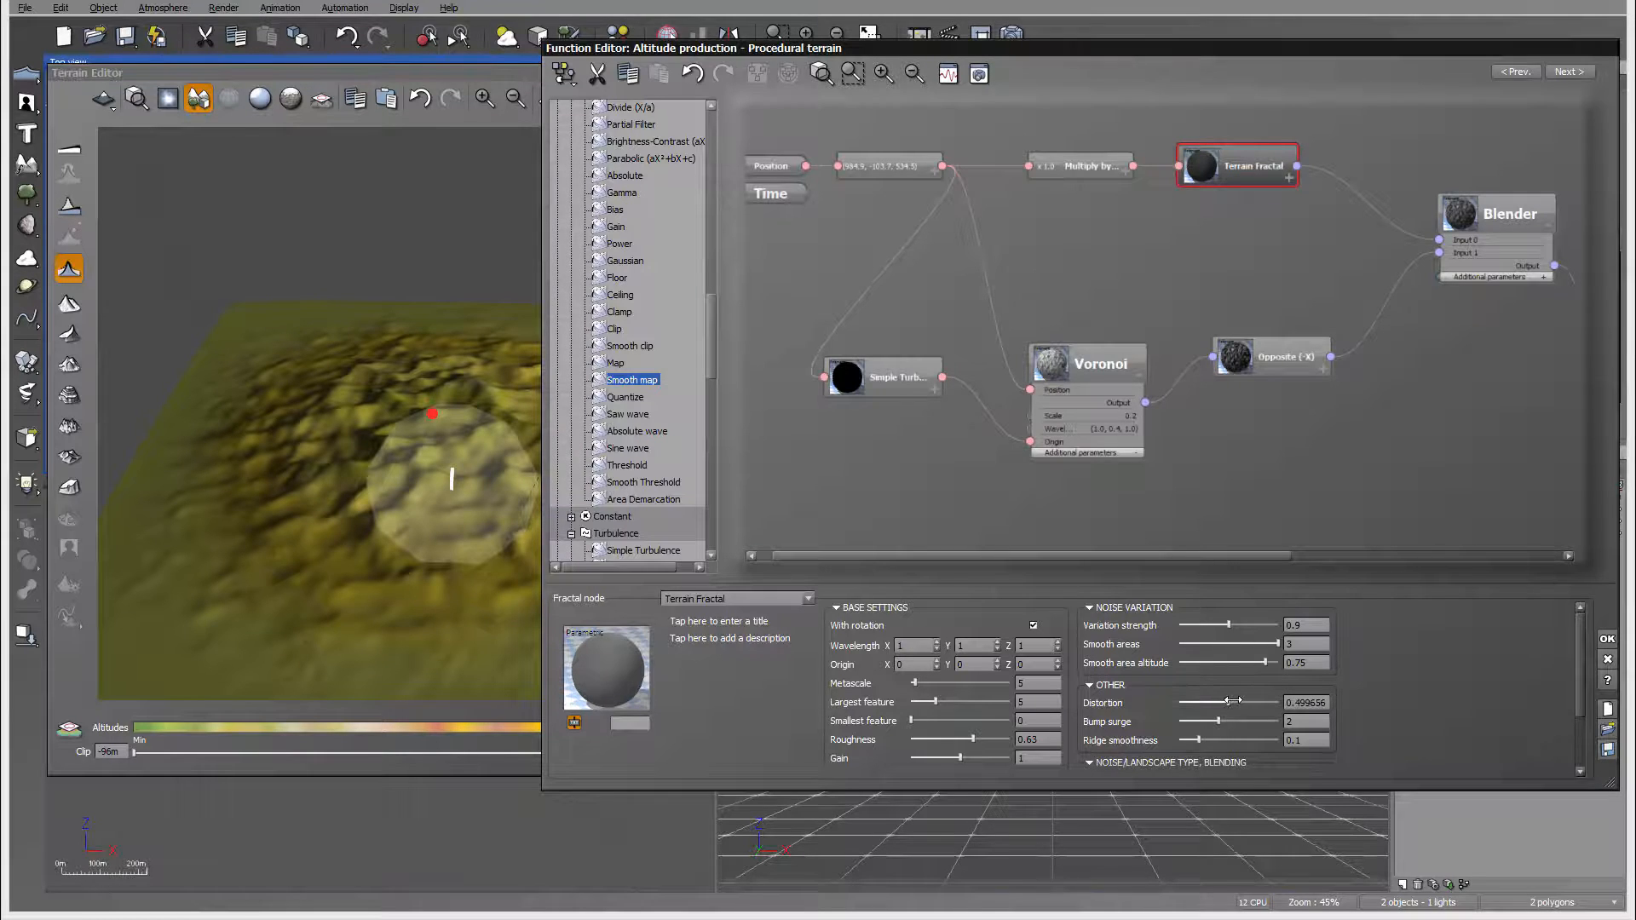
drag(1233, 700, 1231, 701)
Review the Simple Turbulence and Voronoi settings against the terrain, and change the Voronoi profile to Angles
click(907, 377)
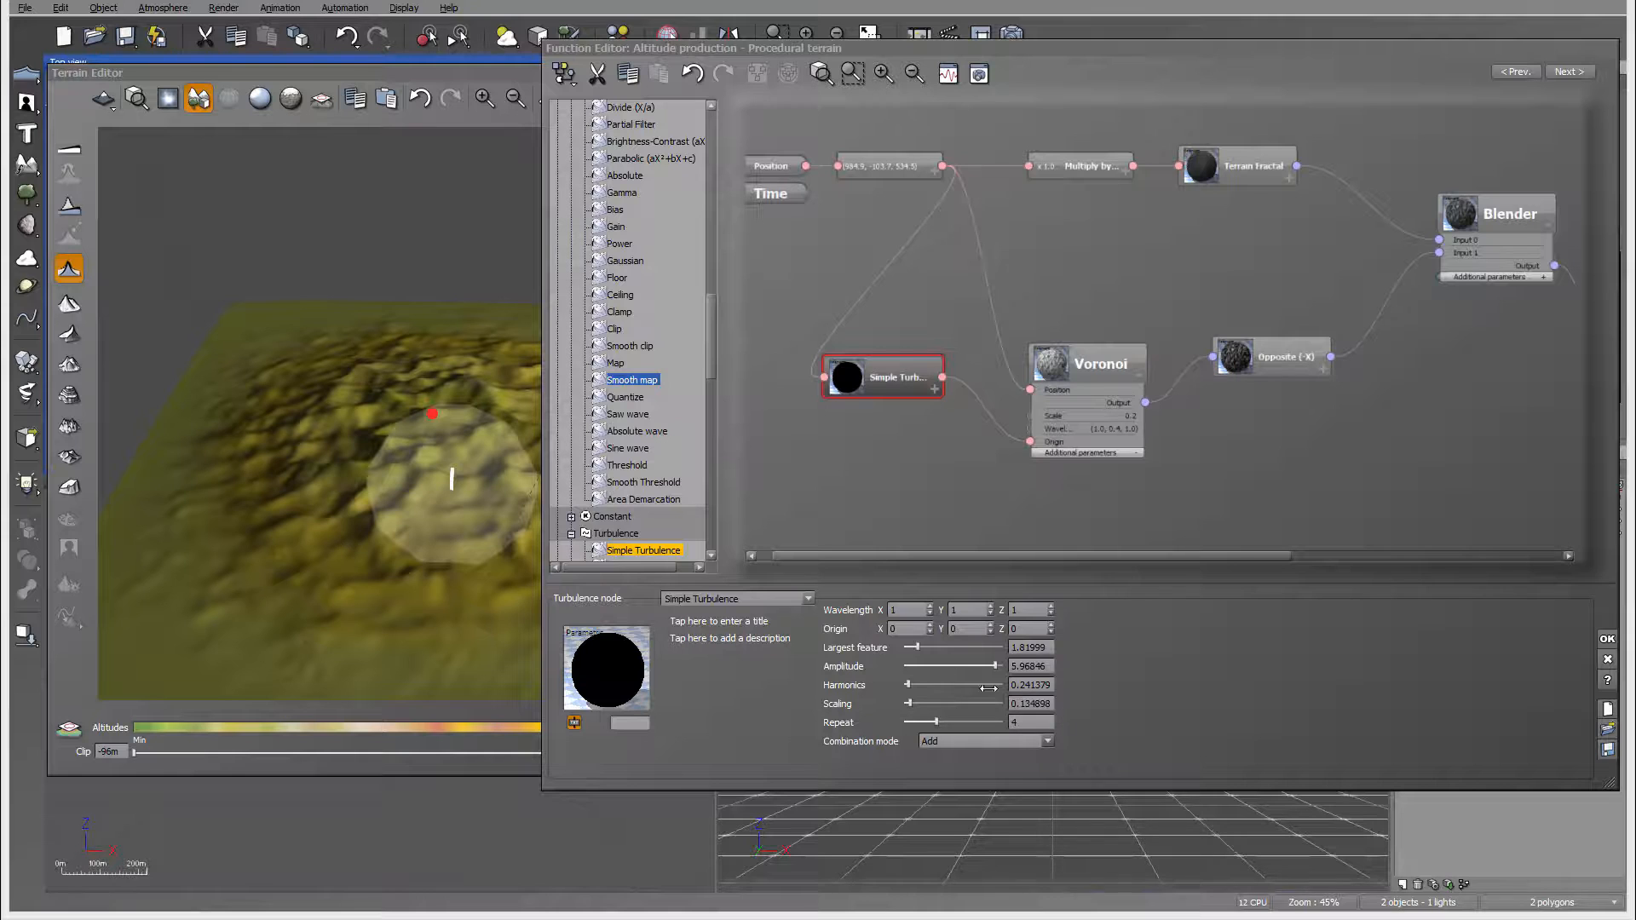
click(1100, 362)
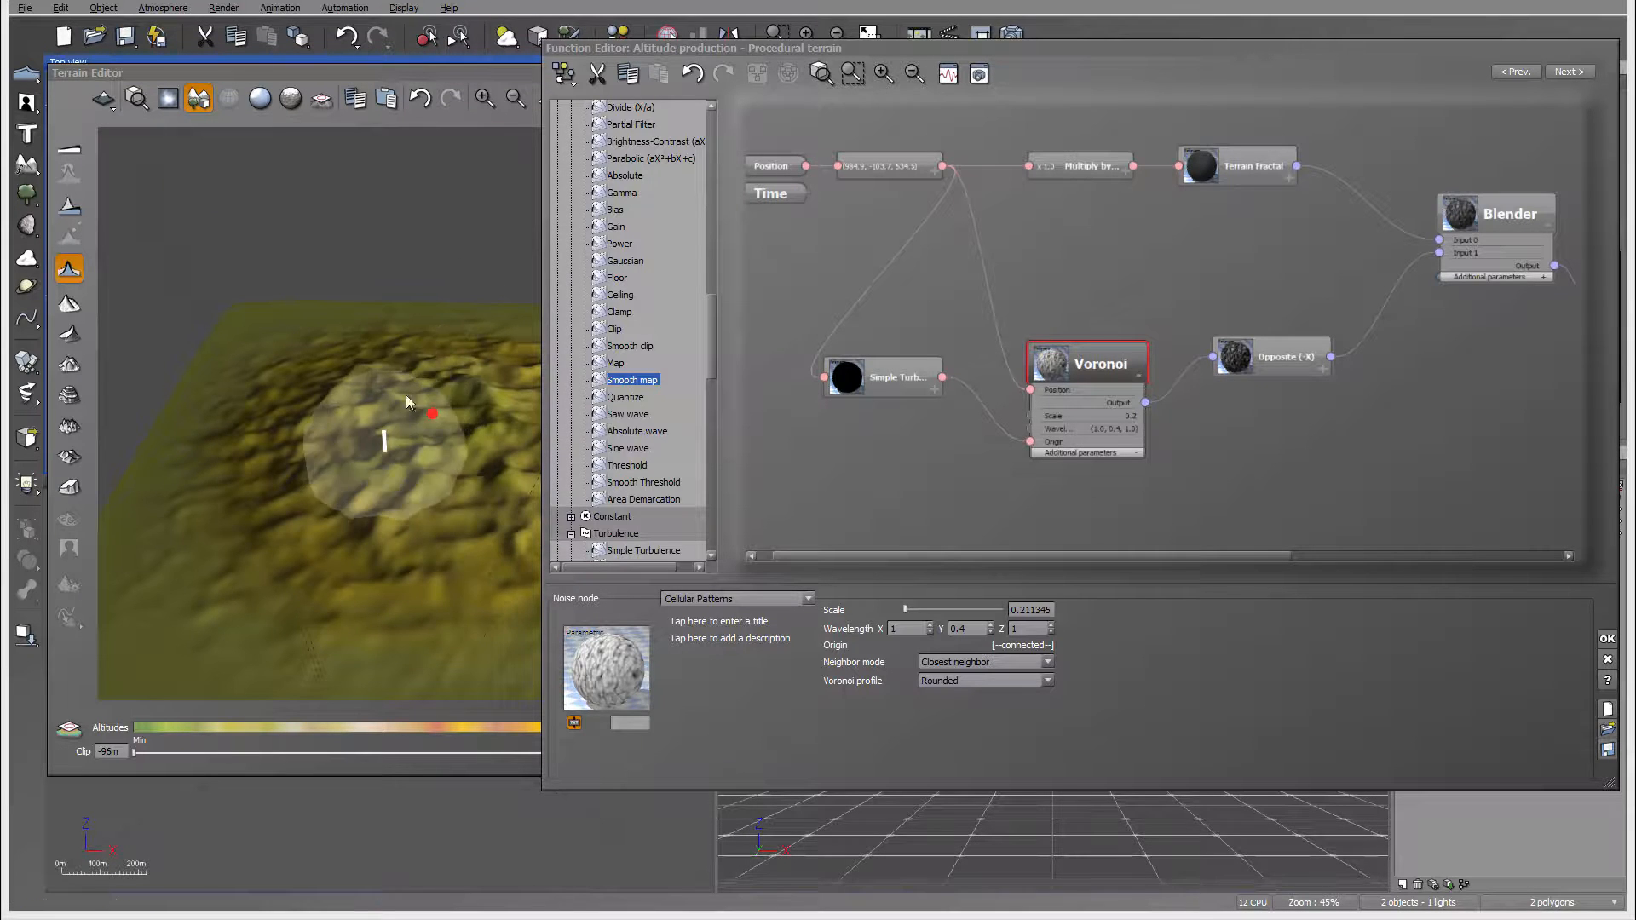
right_drag(406, 396, 399, 370)
right_drag(326, 438, 325, 539)
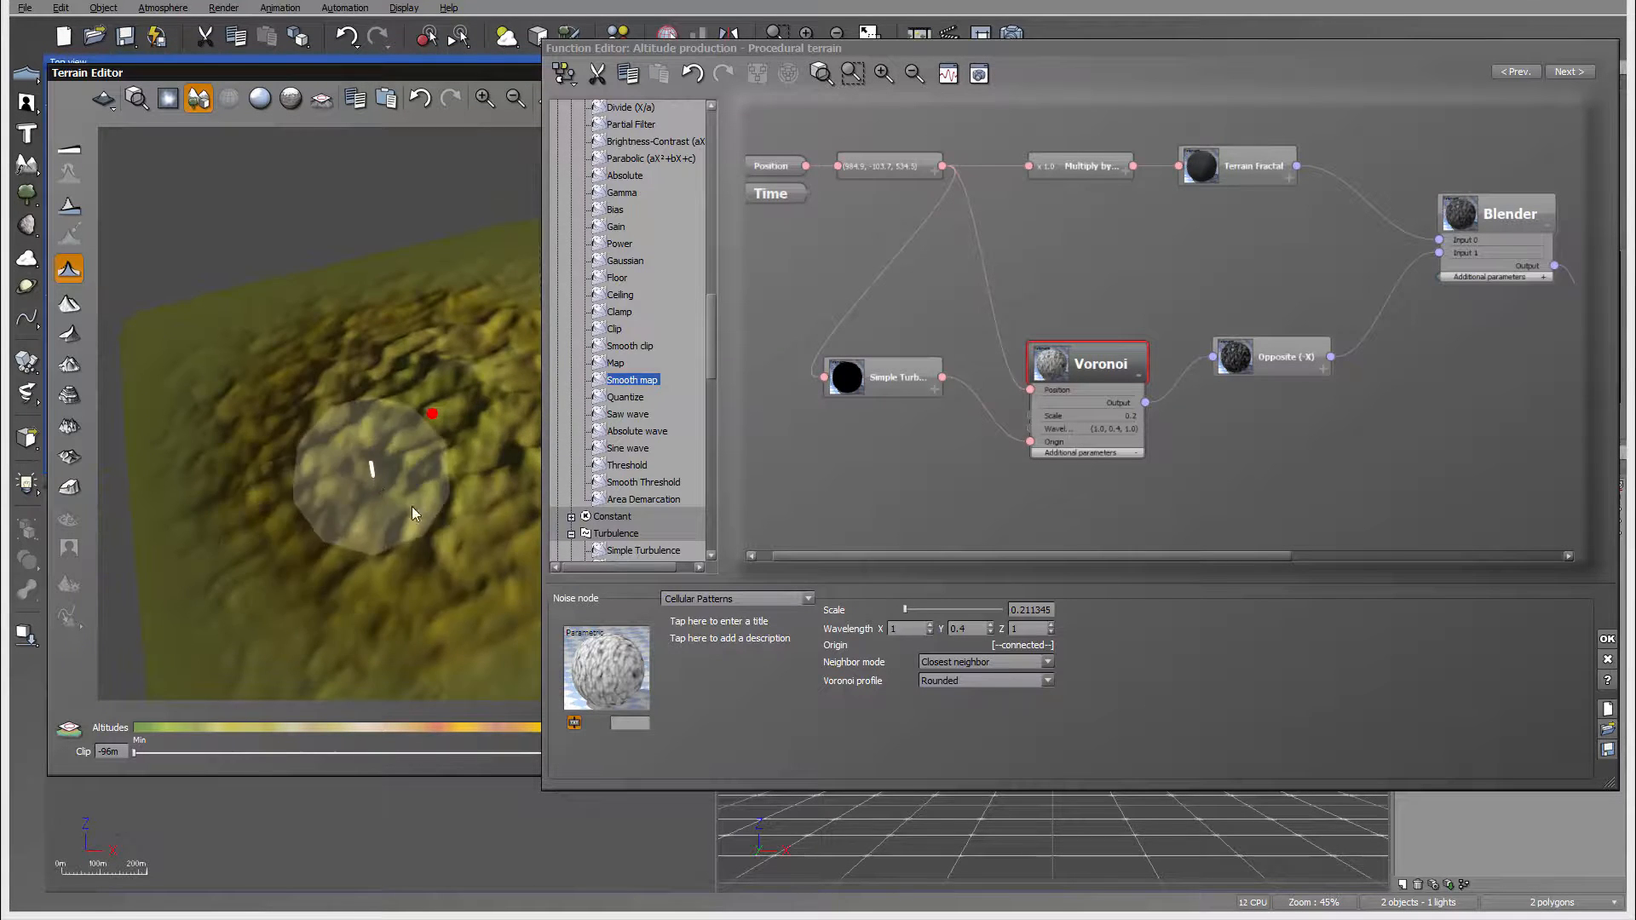
mouse_move(412, 507)
right_down()
mouse_move(357, 491)
mouse_move(324, 436)
right_up()
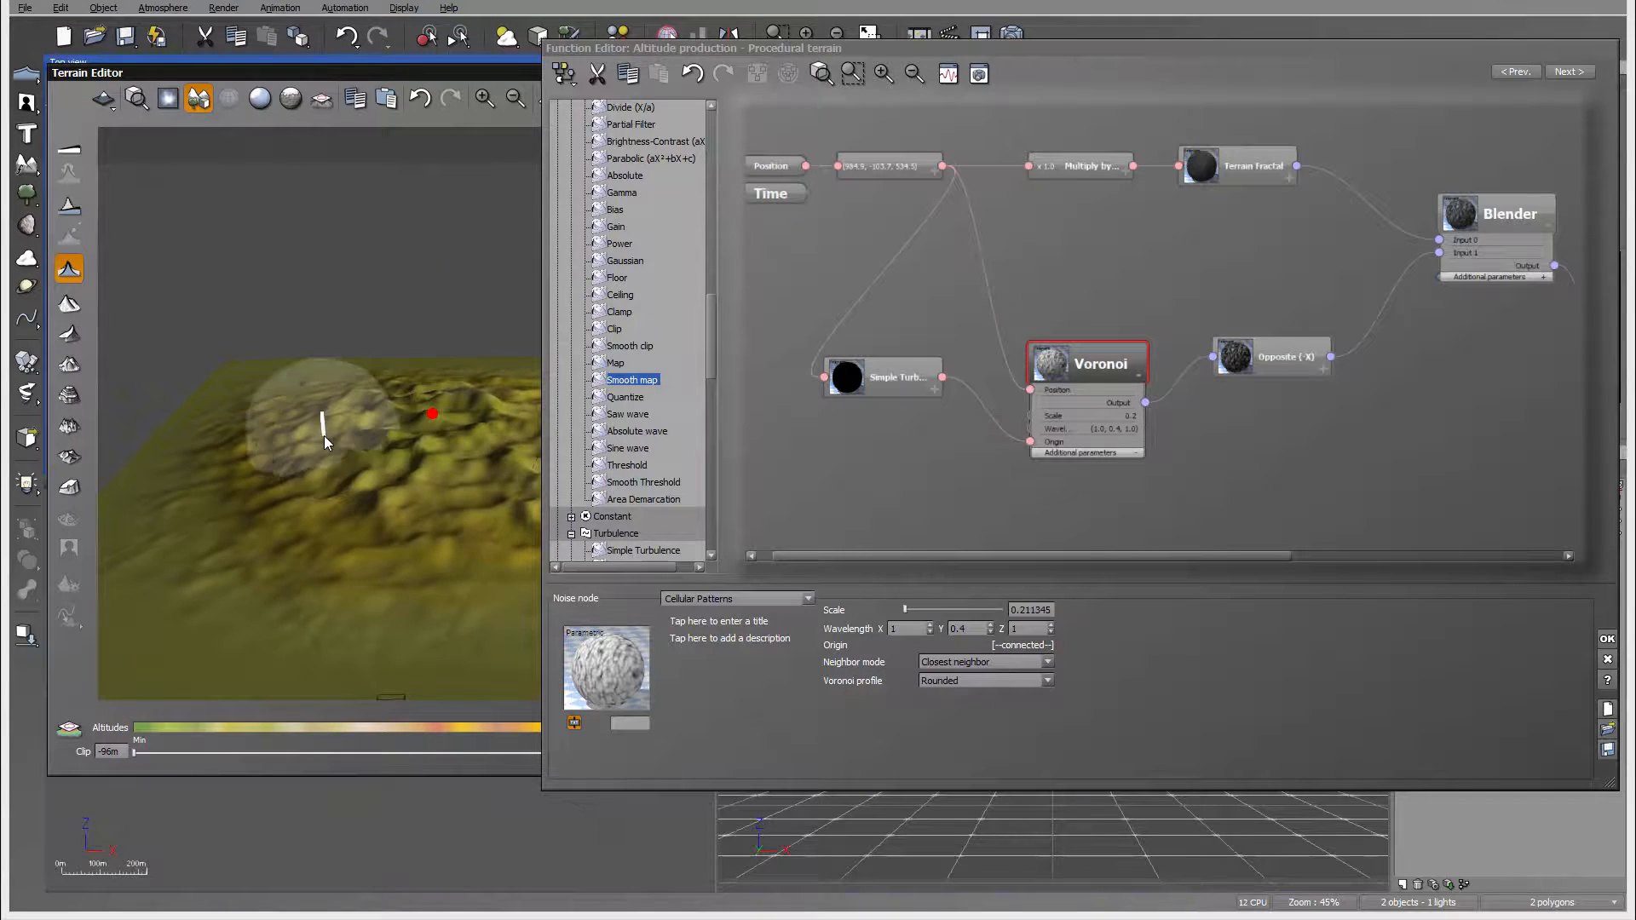
click(1016, 682)
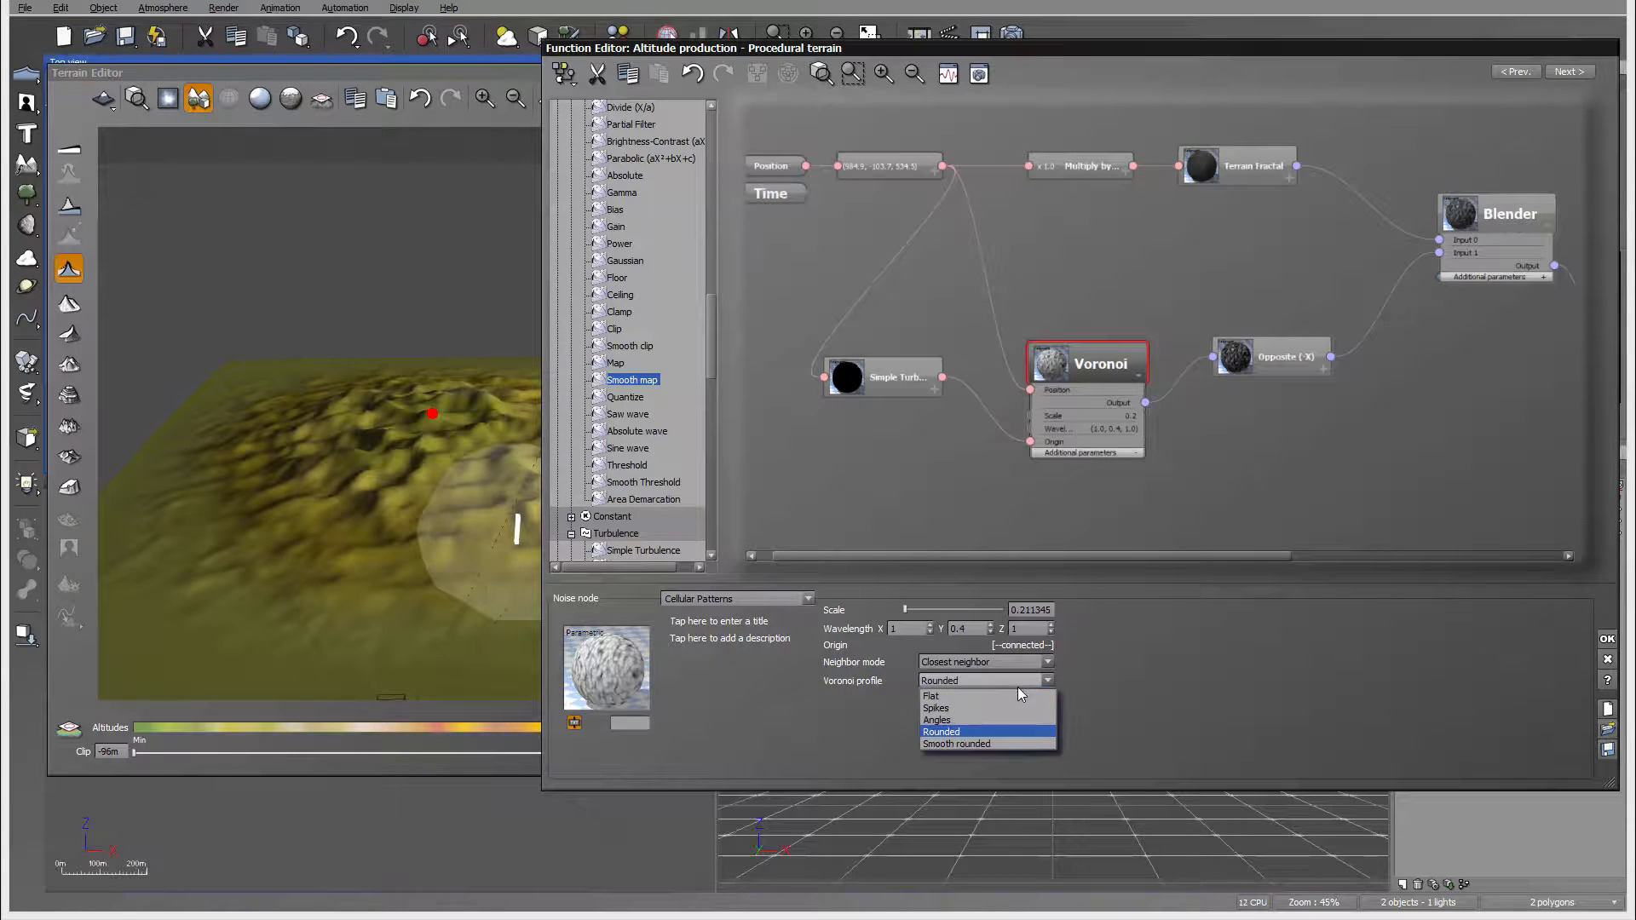
click(968, 721)
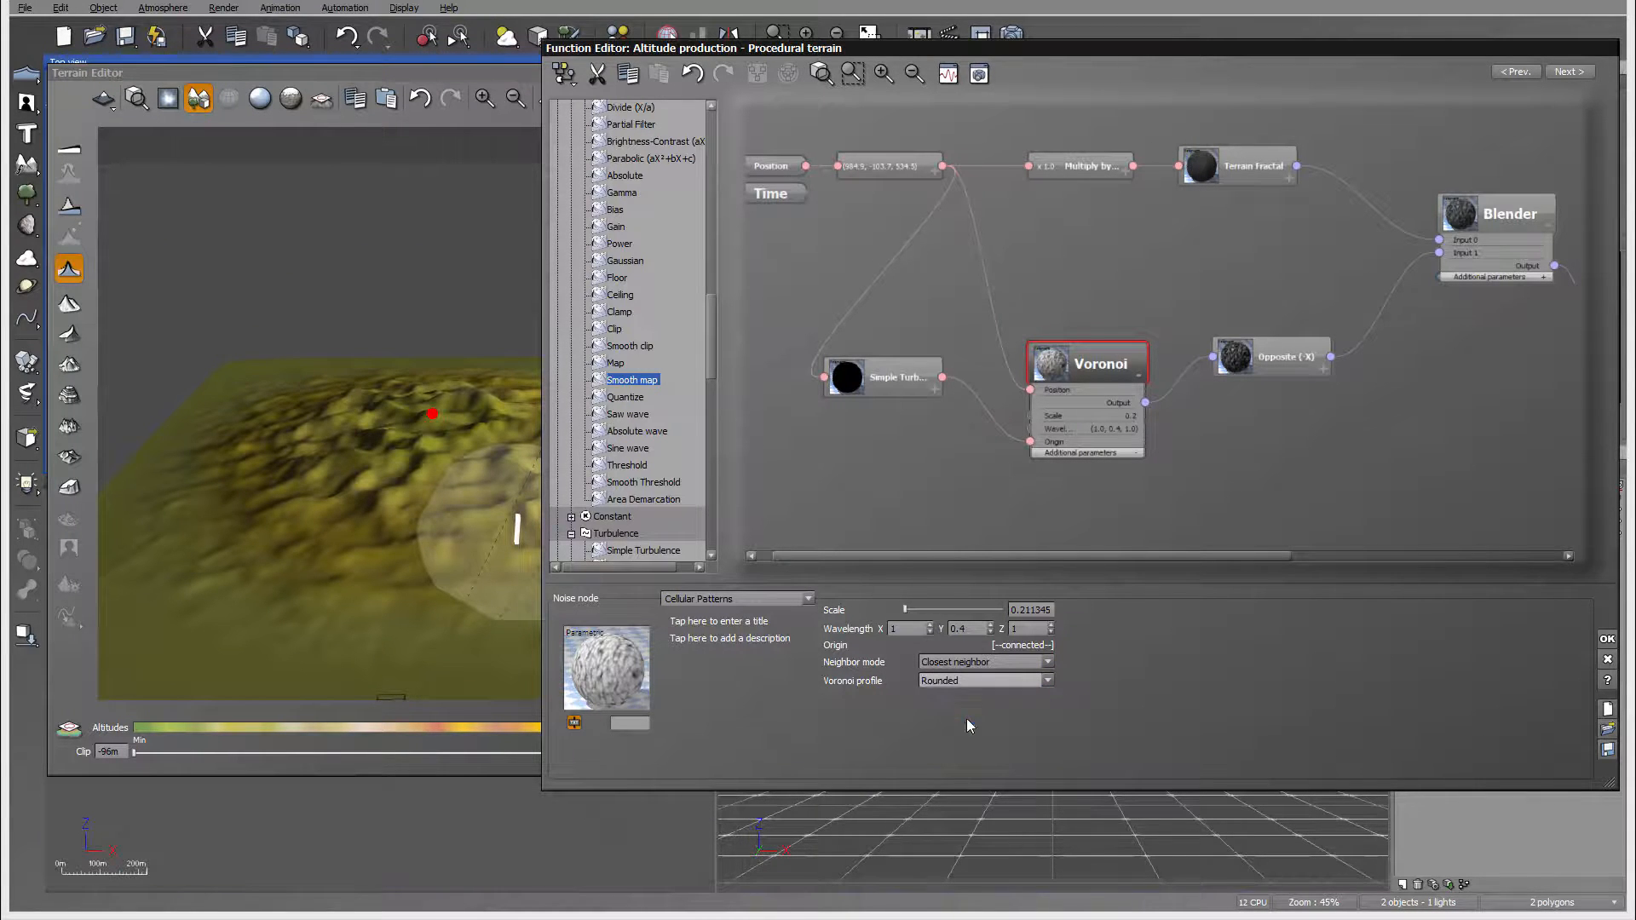
mouse_move(389, 382)
right_down()
mouse_move(375, 482)
mouse_move(163, 409)
mouse_move(156, 354)
mouse_move(348, 473)
mouse_move(447, 479)
mouse_move(432, 377)
mouse_move(345, 490)
mouse_move(360, 600)
mouse_move(421, 566)
mouse_move(249, 455)
mouse_move(243, 416)
mouse_move(110, 413)
mouse_move(334, 438)
mouse_move(336, 473)
mouse_move(308, 458)
right_up()
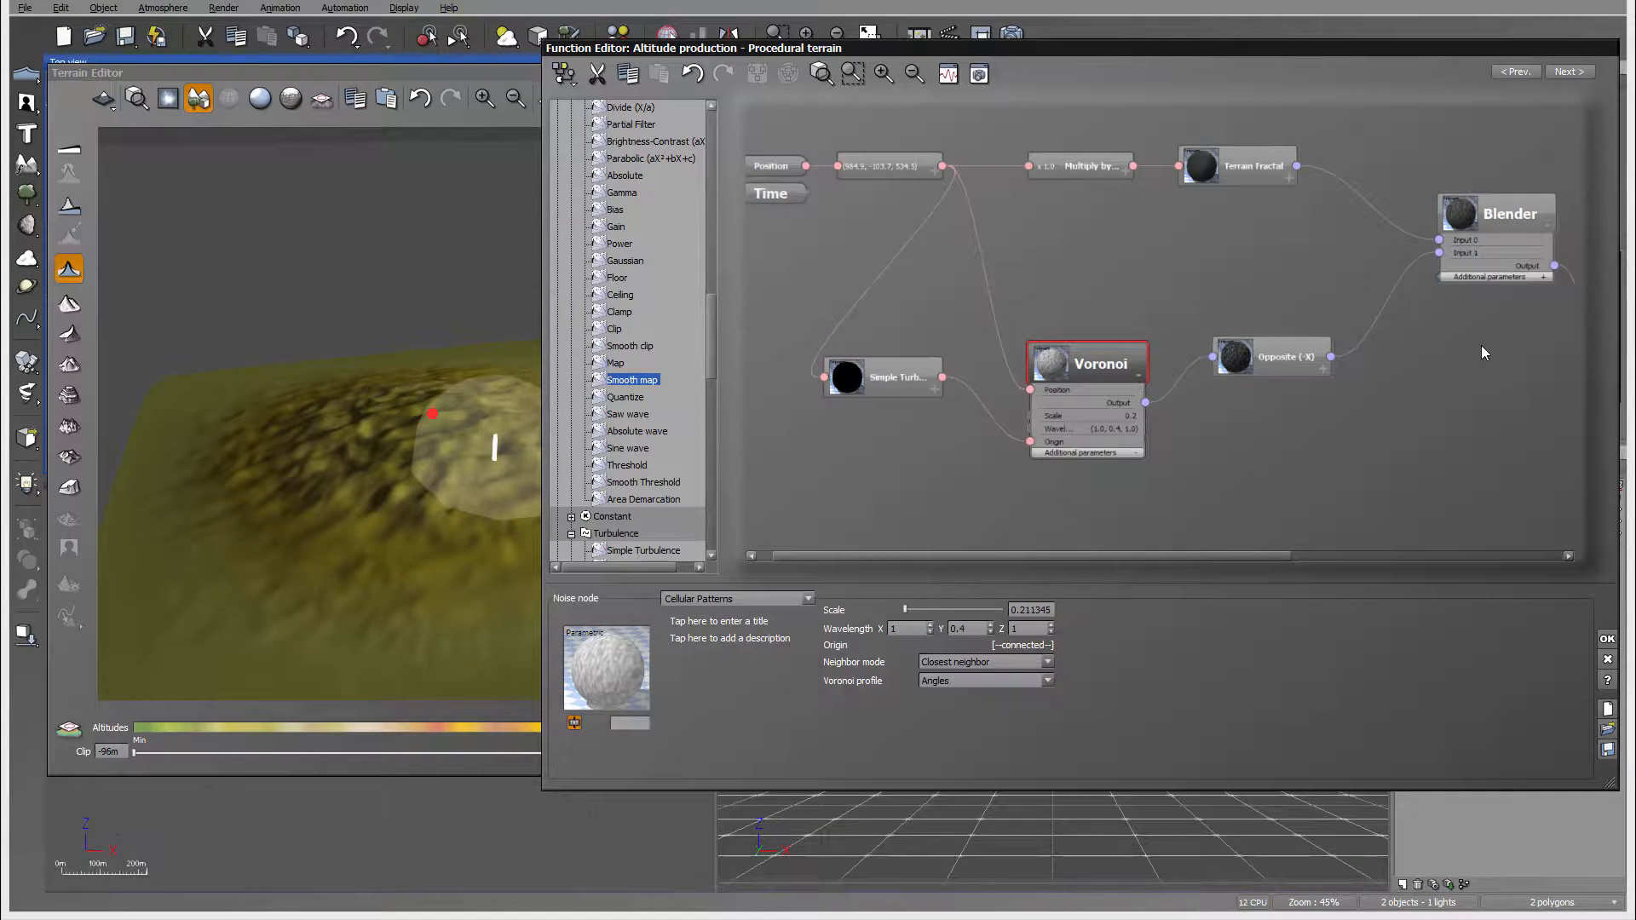
Raise the Blender's Ratio to about 0.87, check the terrain, and select the Smooth map node
right_drag(1481, 346, 1230, 462)
click(1263, 328)
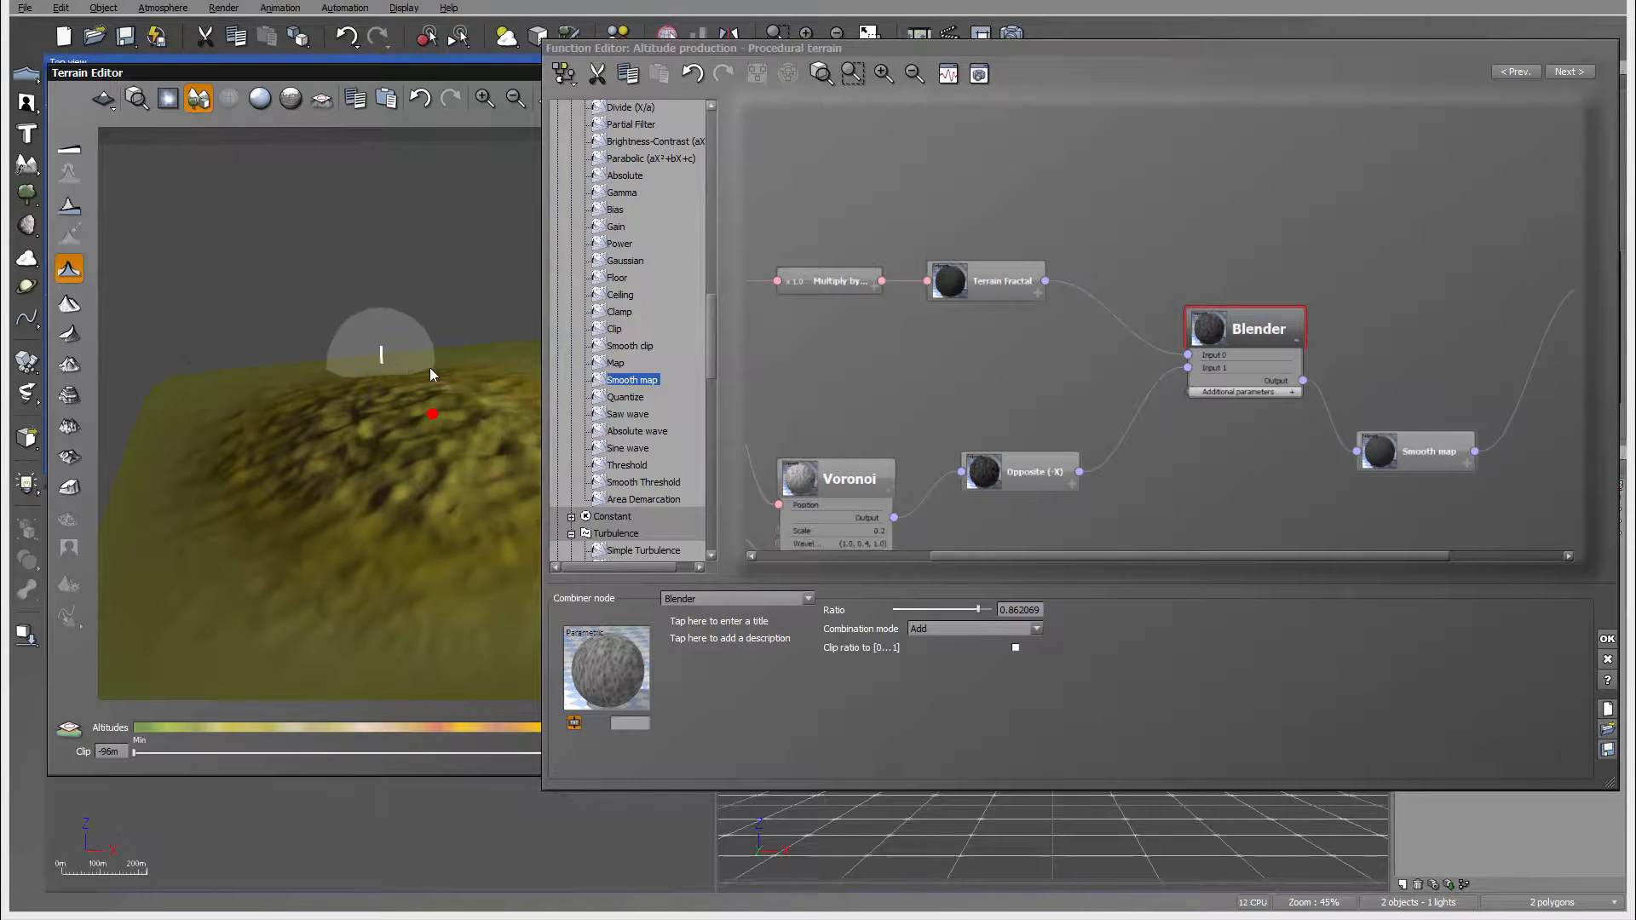
click(976, 607)
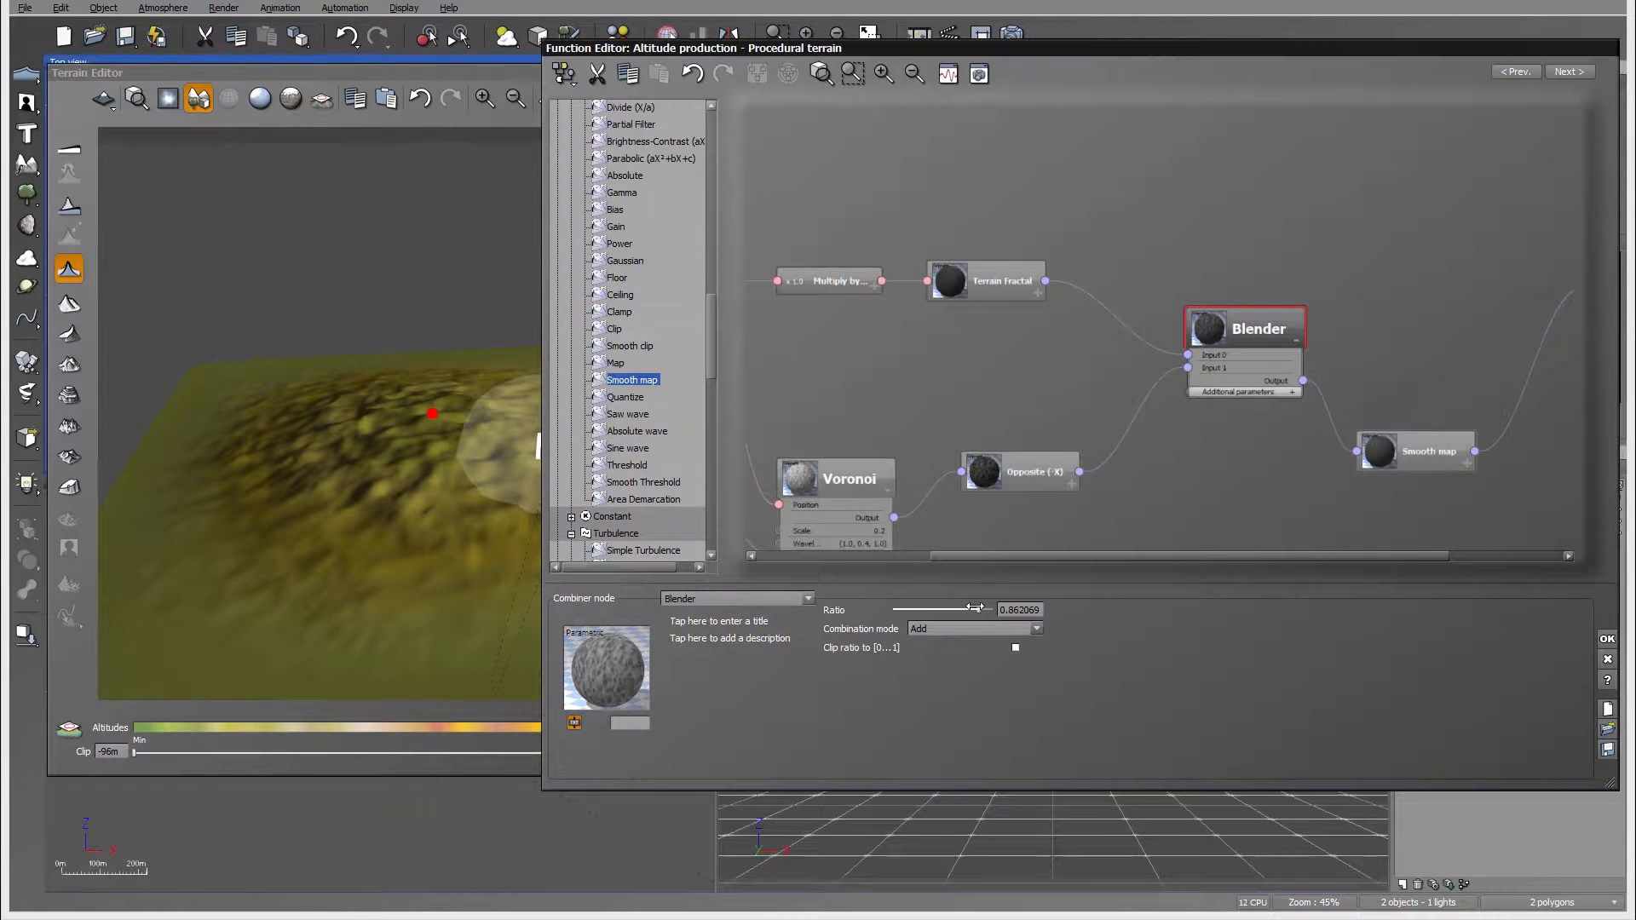
right_drag(208, 248, 305, 314)
click(1431, 453)
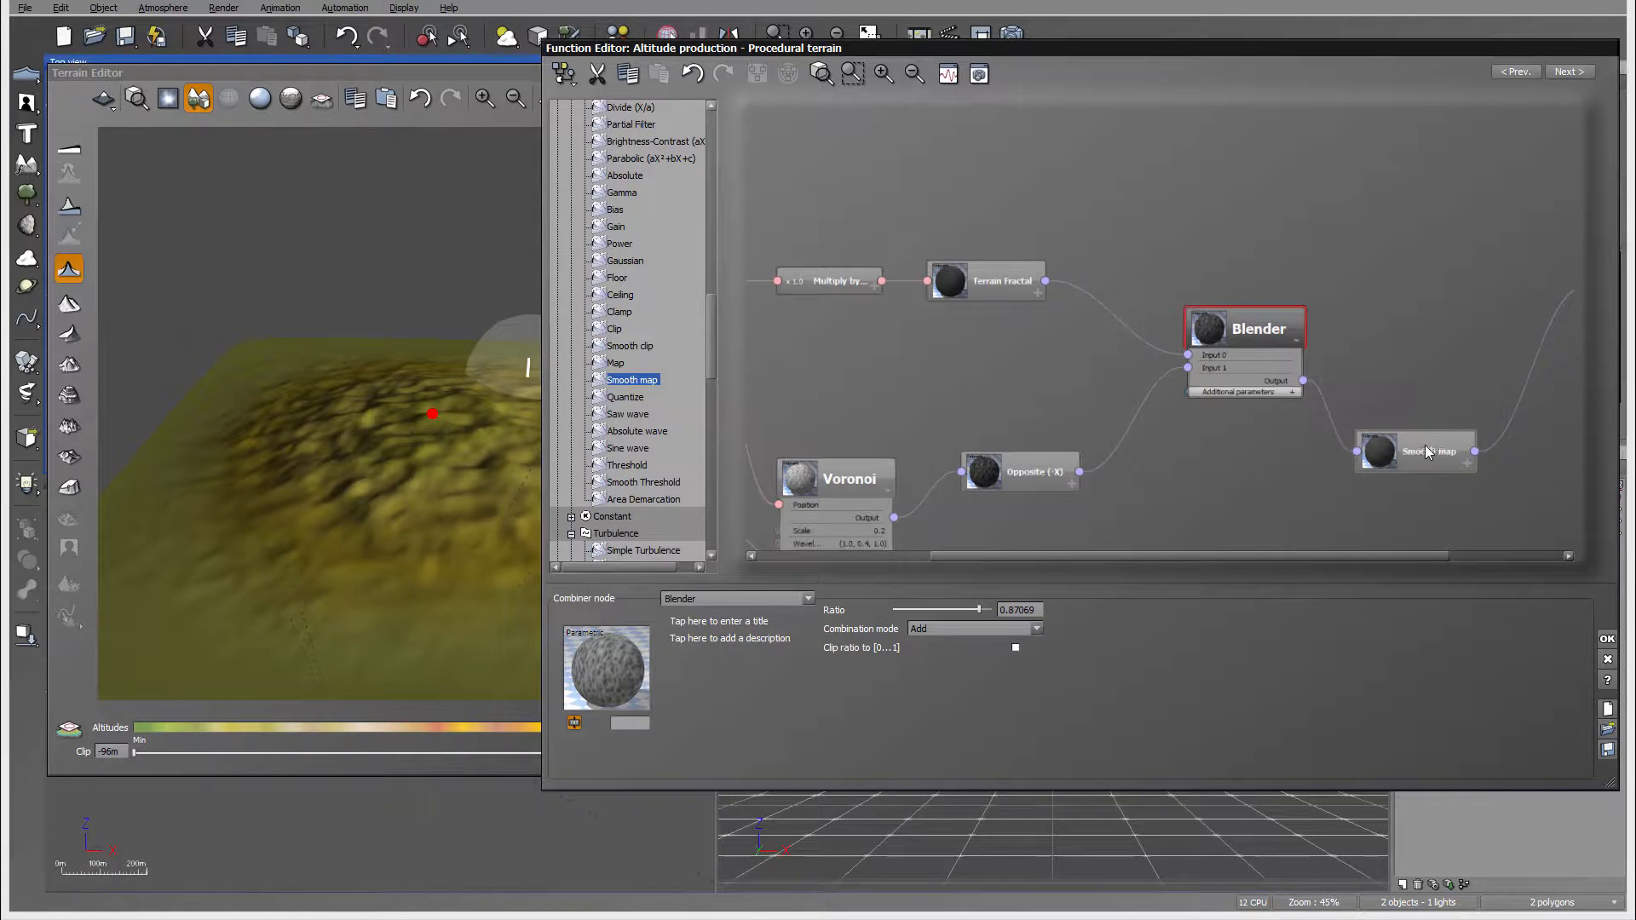
Move the Smooth map node up beside the Blender and try output upper values of about 0.28 and 0.55, settling on about 0.26
drag(1426, 447, 1425, 383)
drag(949, 698, 953, 699)
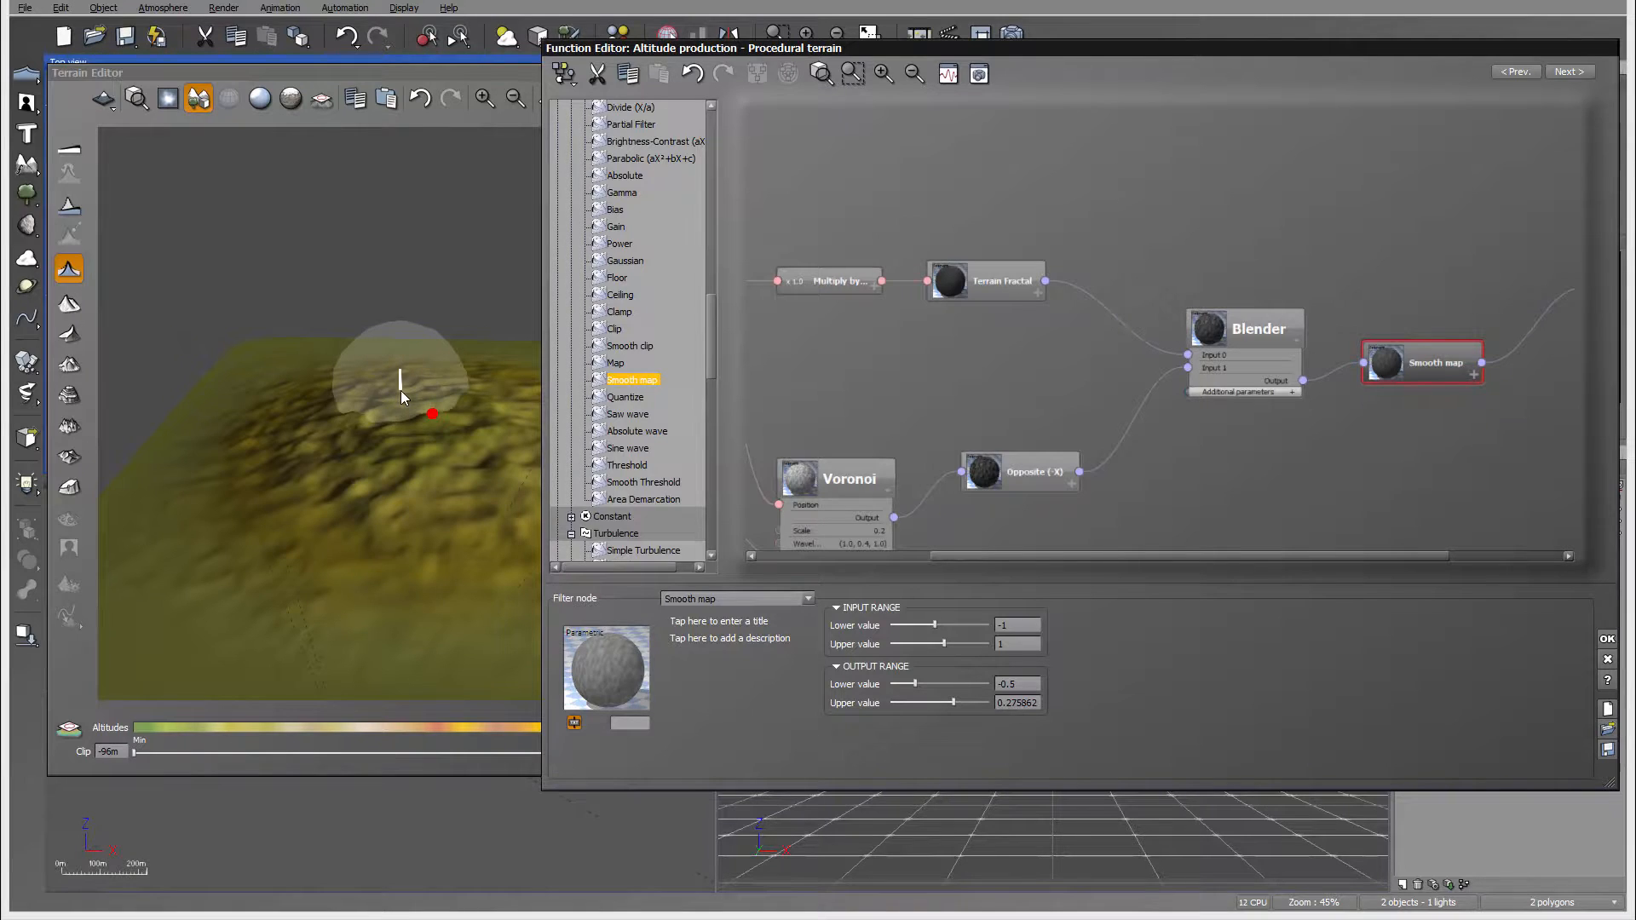
click(400, 390)
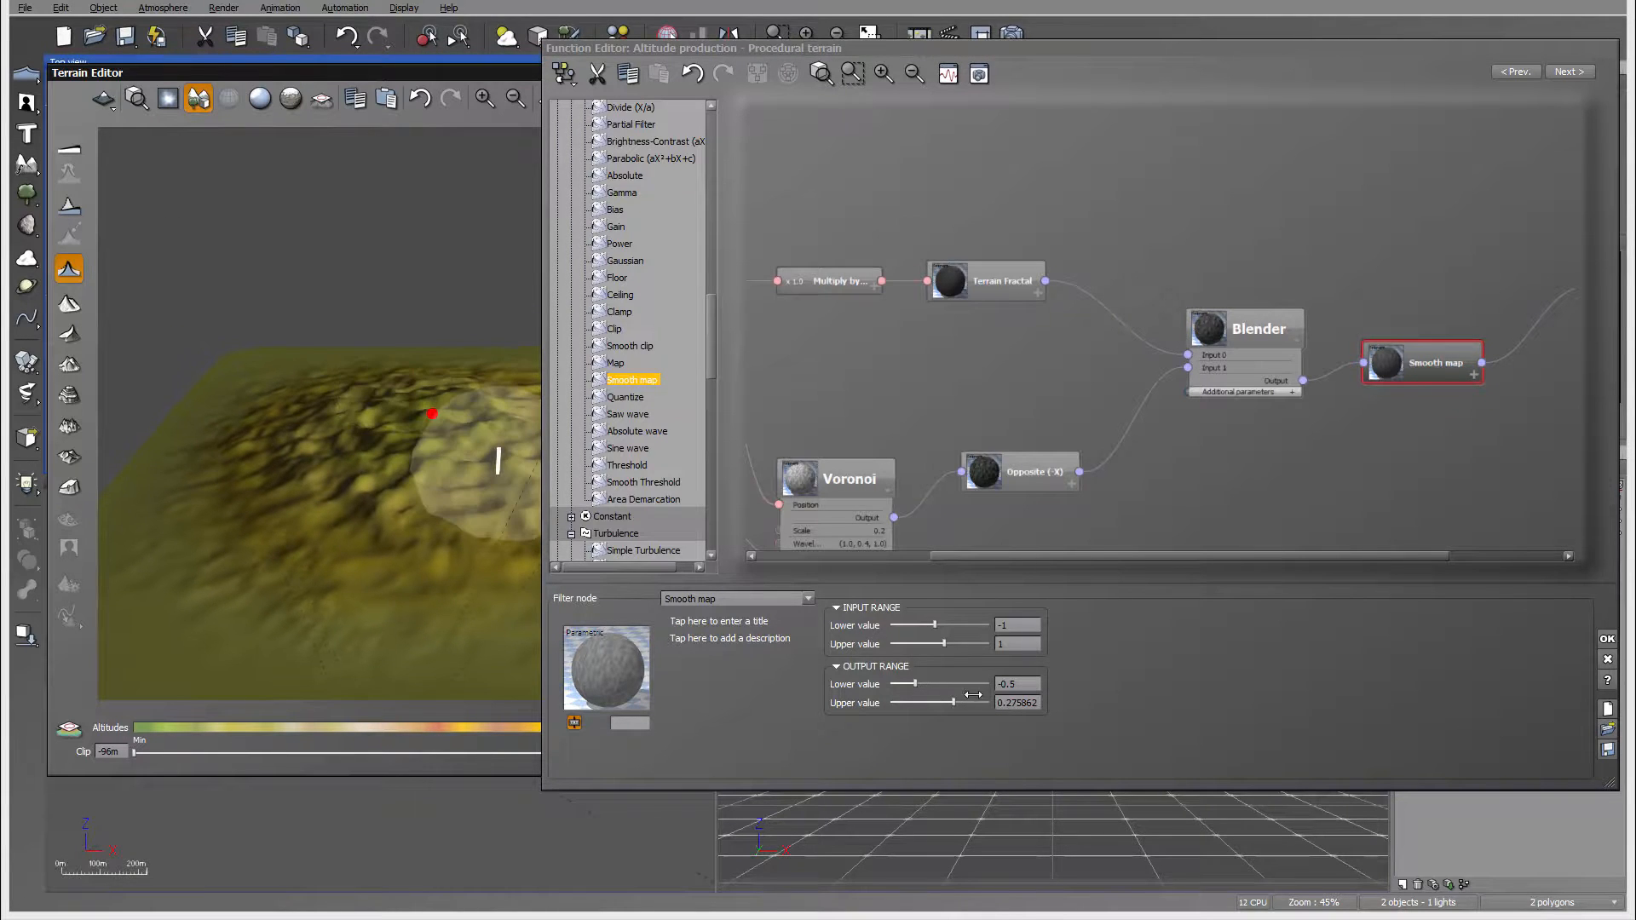
drag(955, 699, 968, 701)
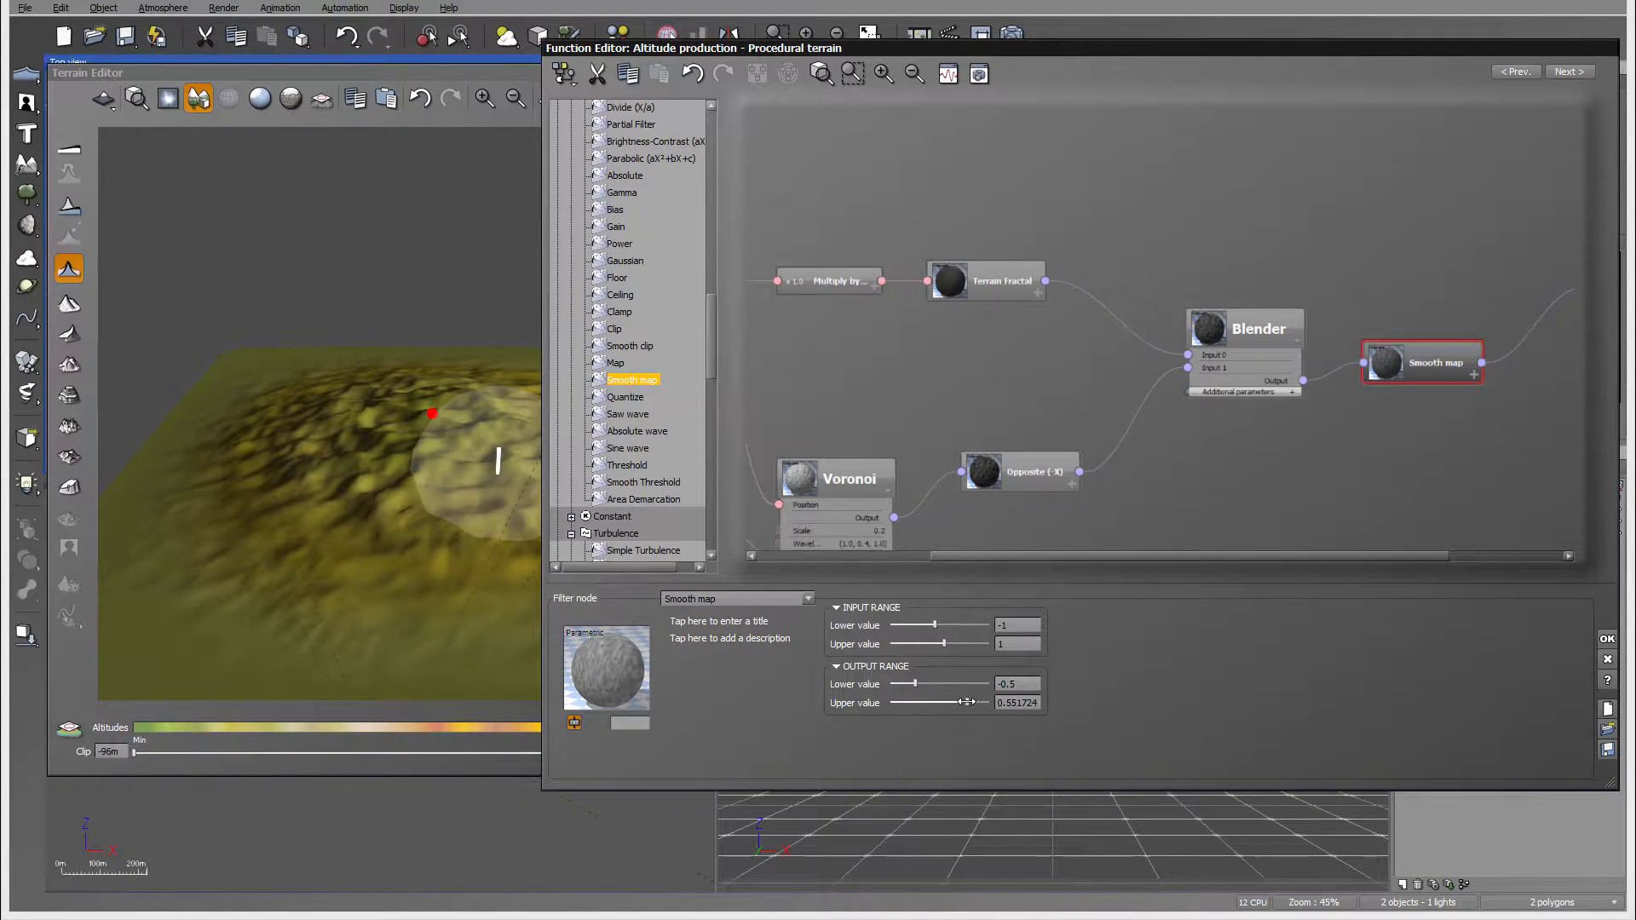
right_drag(370, 442, 357, 382)
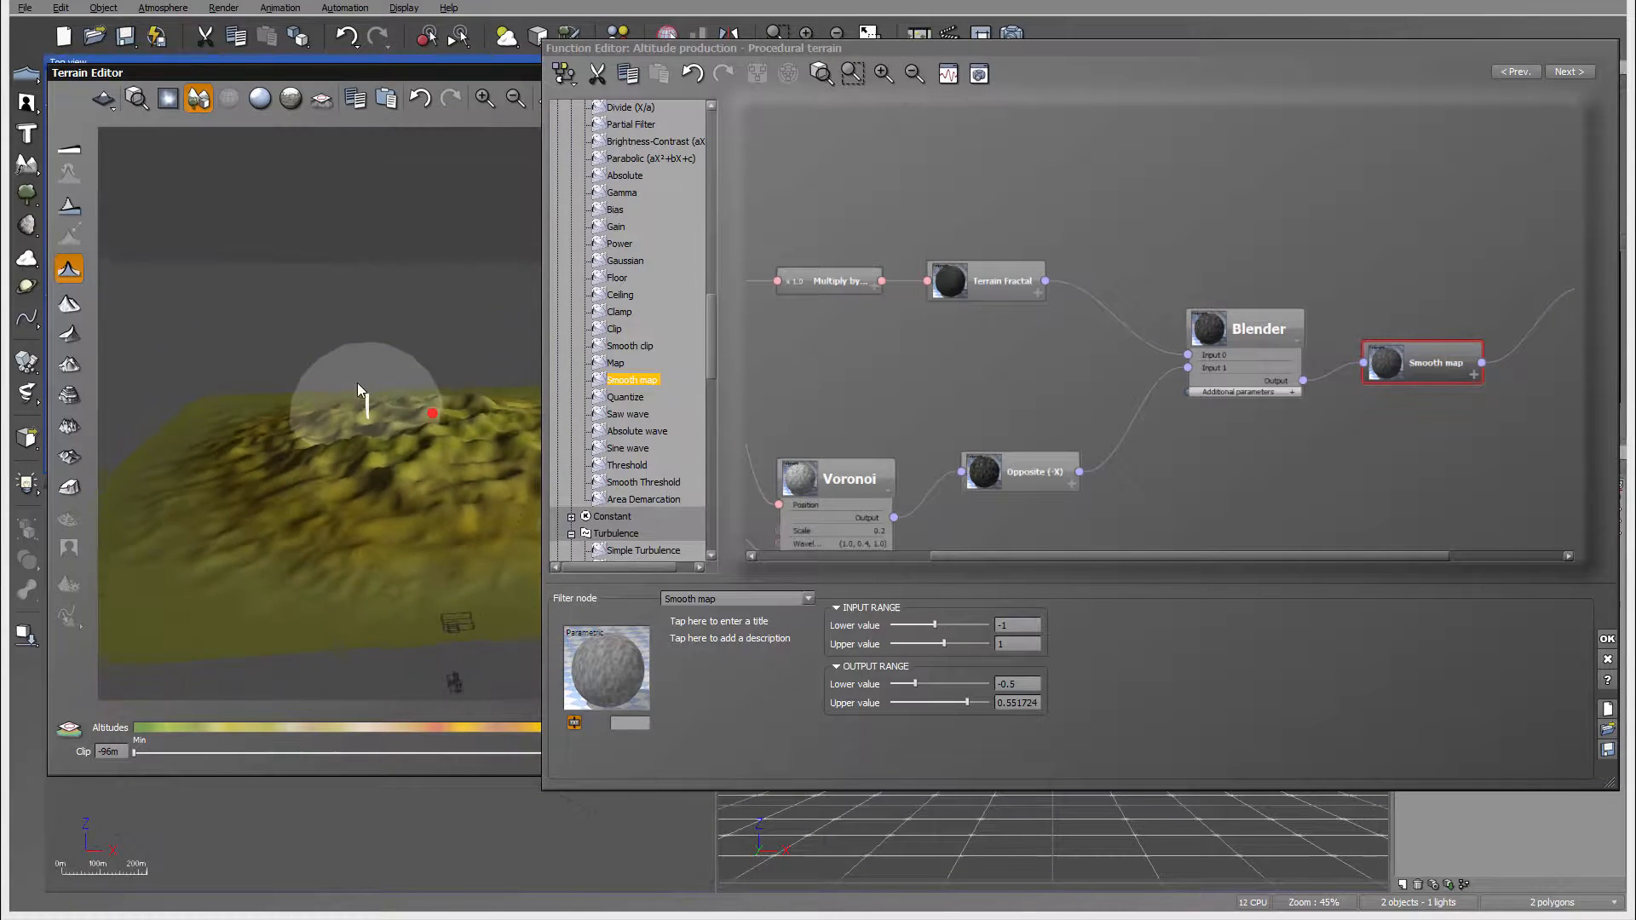
click(973, 705)
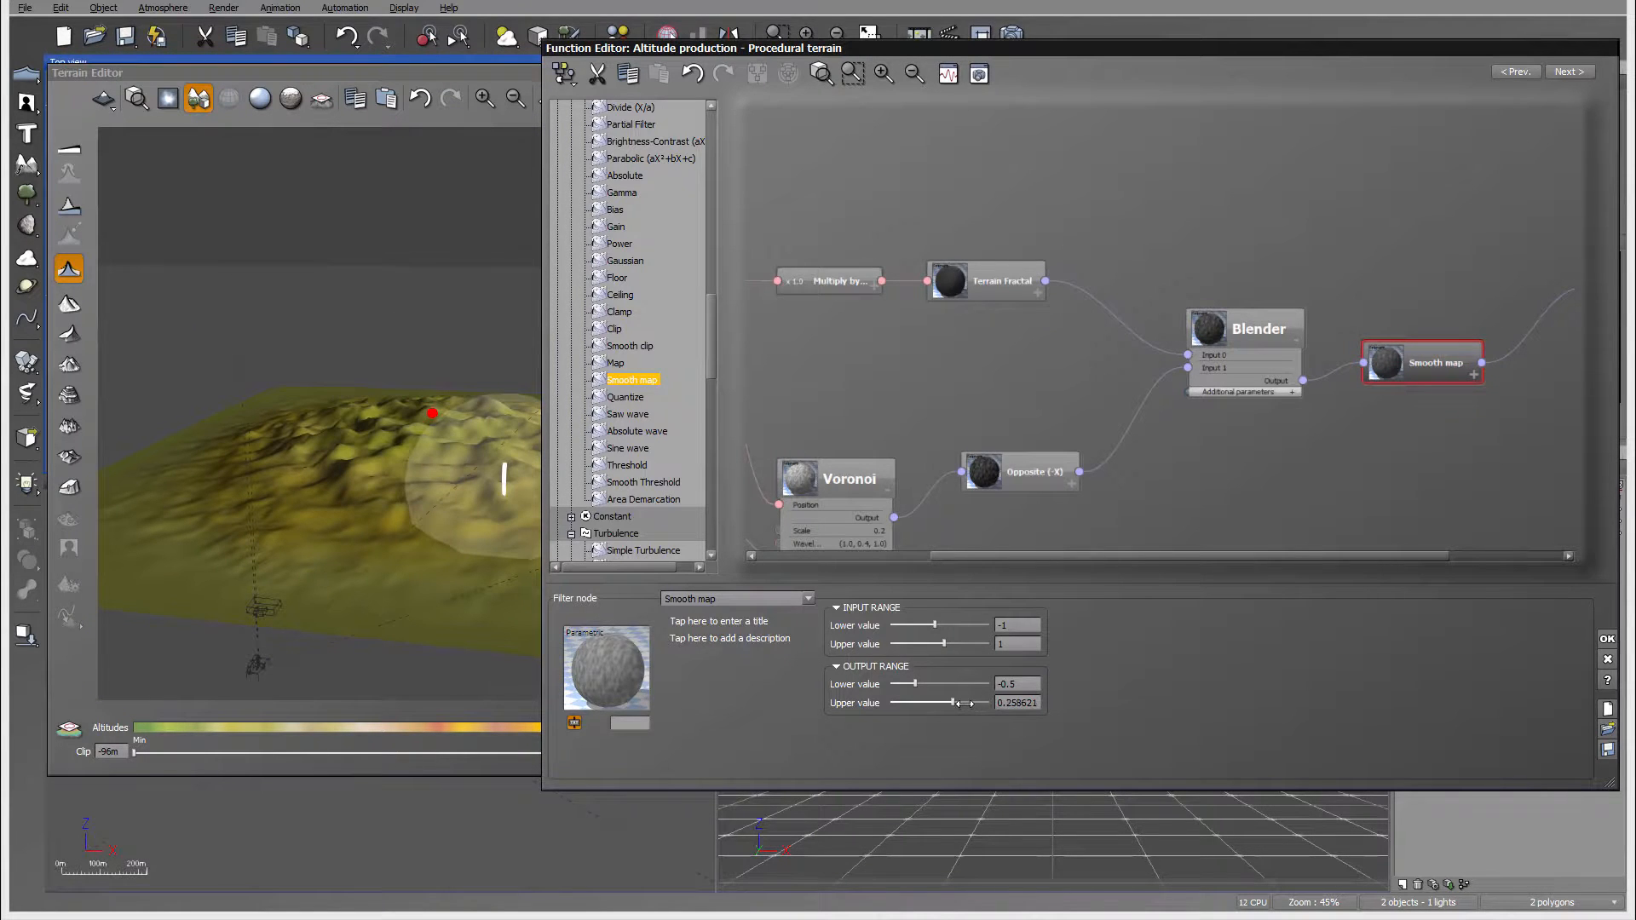
right_drag(226, 346, 486, 434)
Review the altitude node graph and reposition the Smooth map node between the Blender and the Altitude output
click(1020, 396)
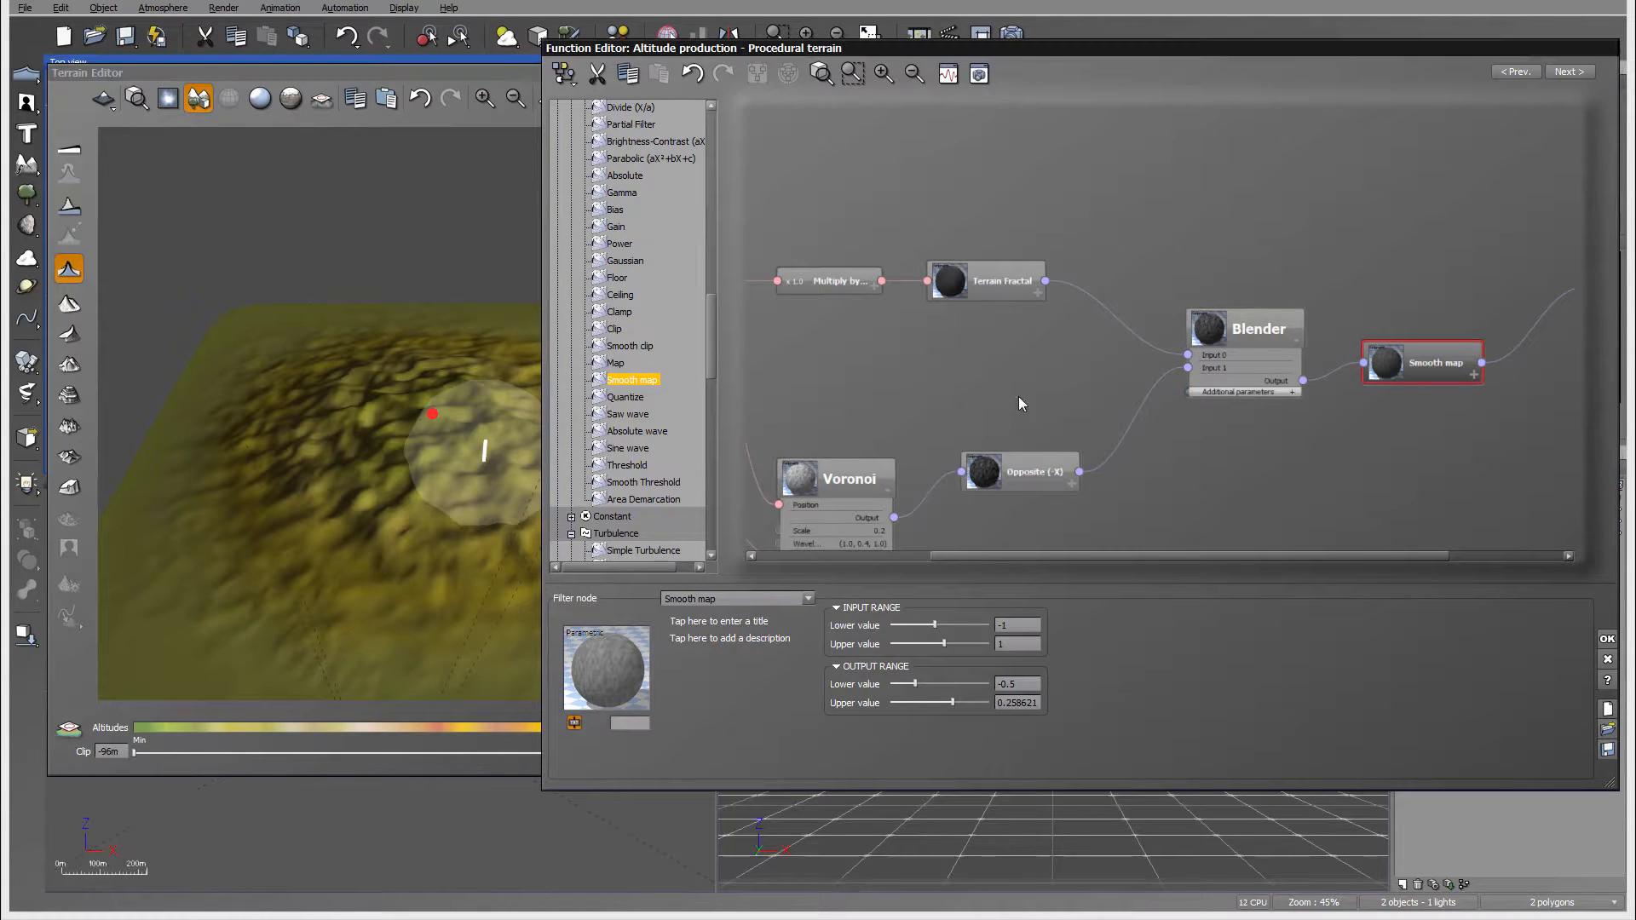
right_drag(980, 341, 1396, 348)
scroll(999, 329, down, 3)
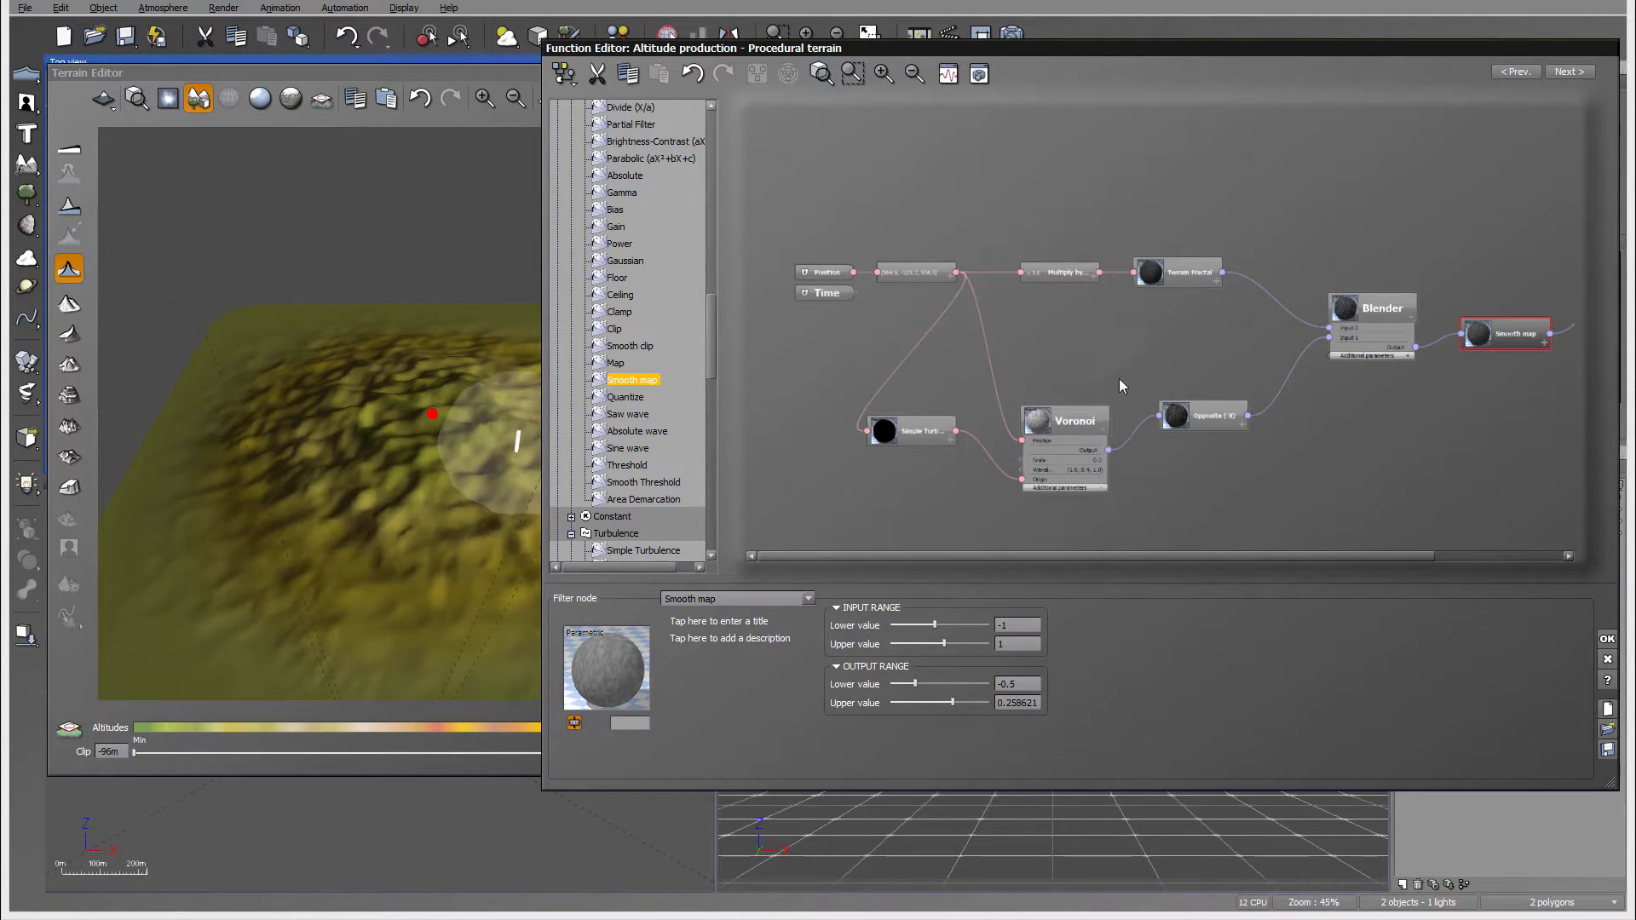
right_drag(1547, 299, 1239, 351)
drag(1221, 397, 1216, 366)
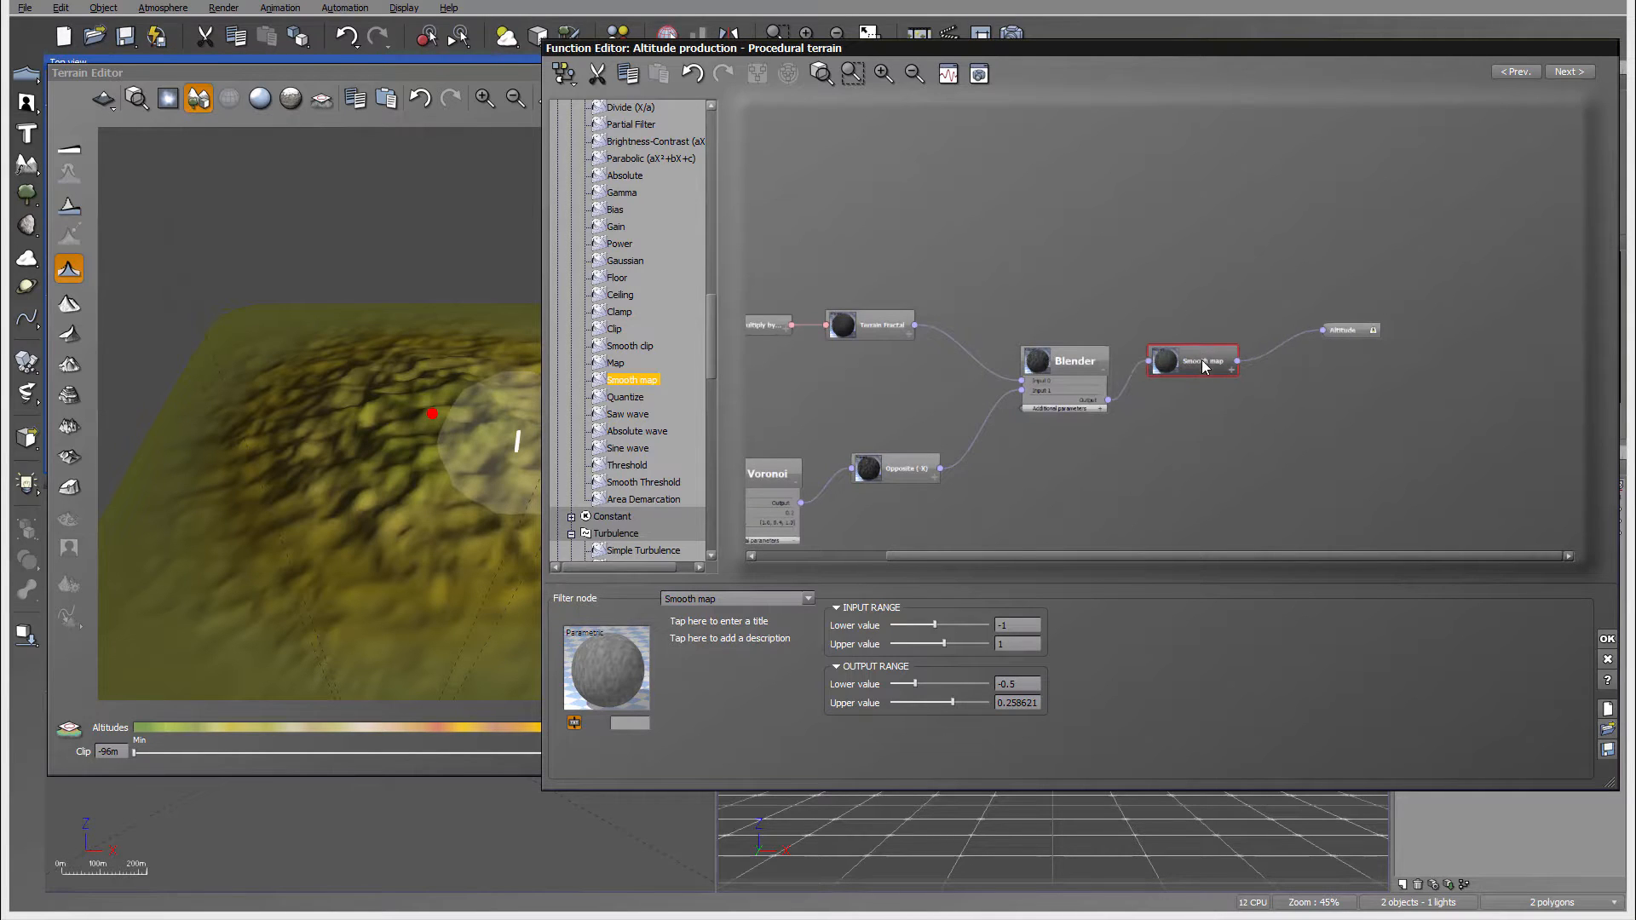
Check the terrain relief from several angles and accept the altitude function to return to the Terrain Editor
right_drag(423, 455, 443, 401)
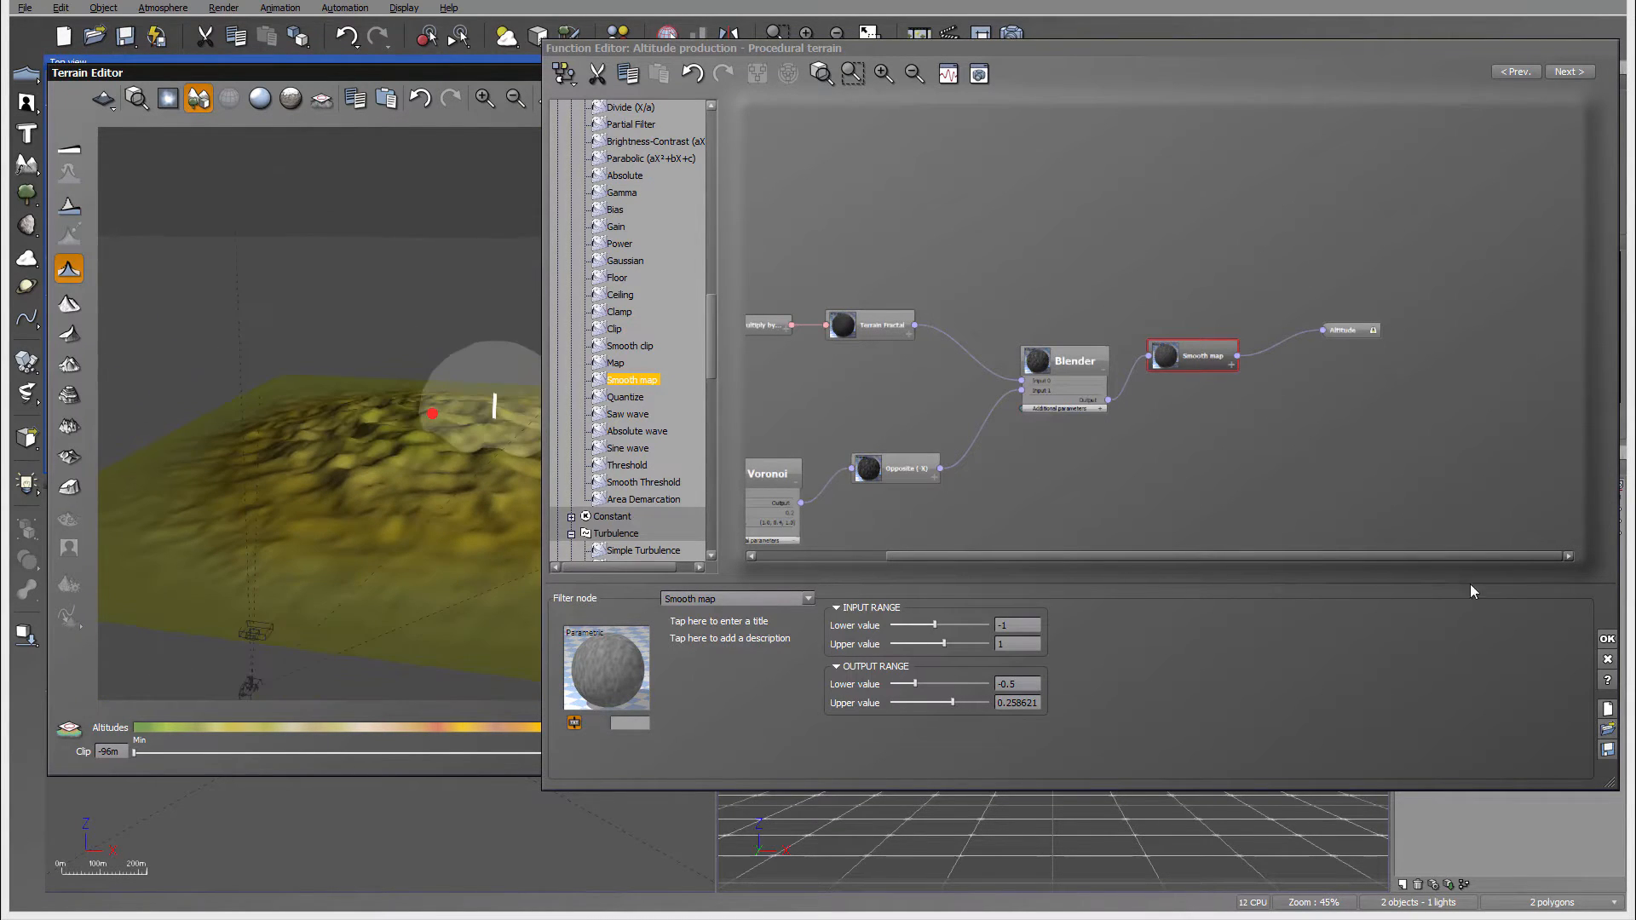
click(1614, 643)
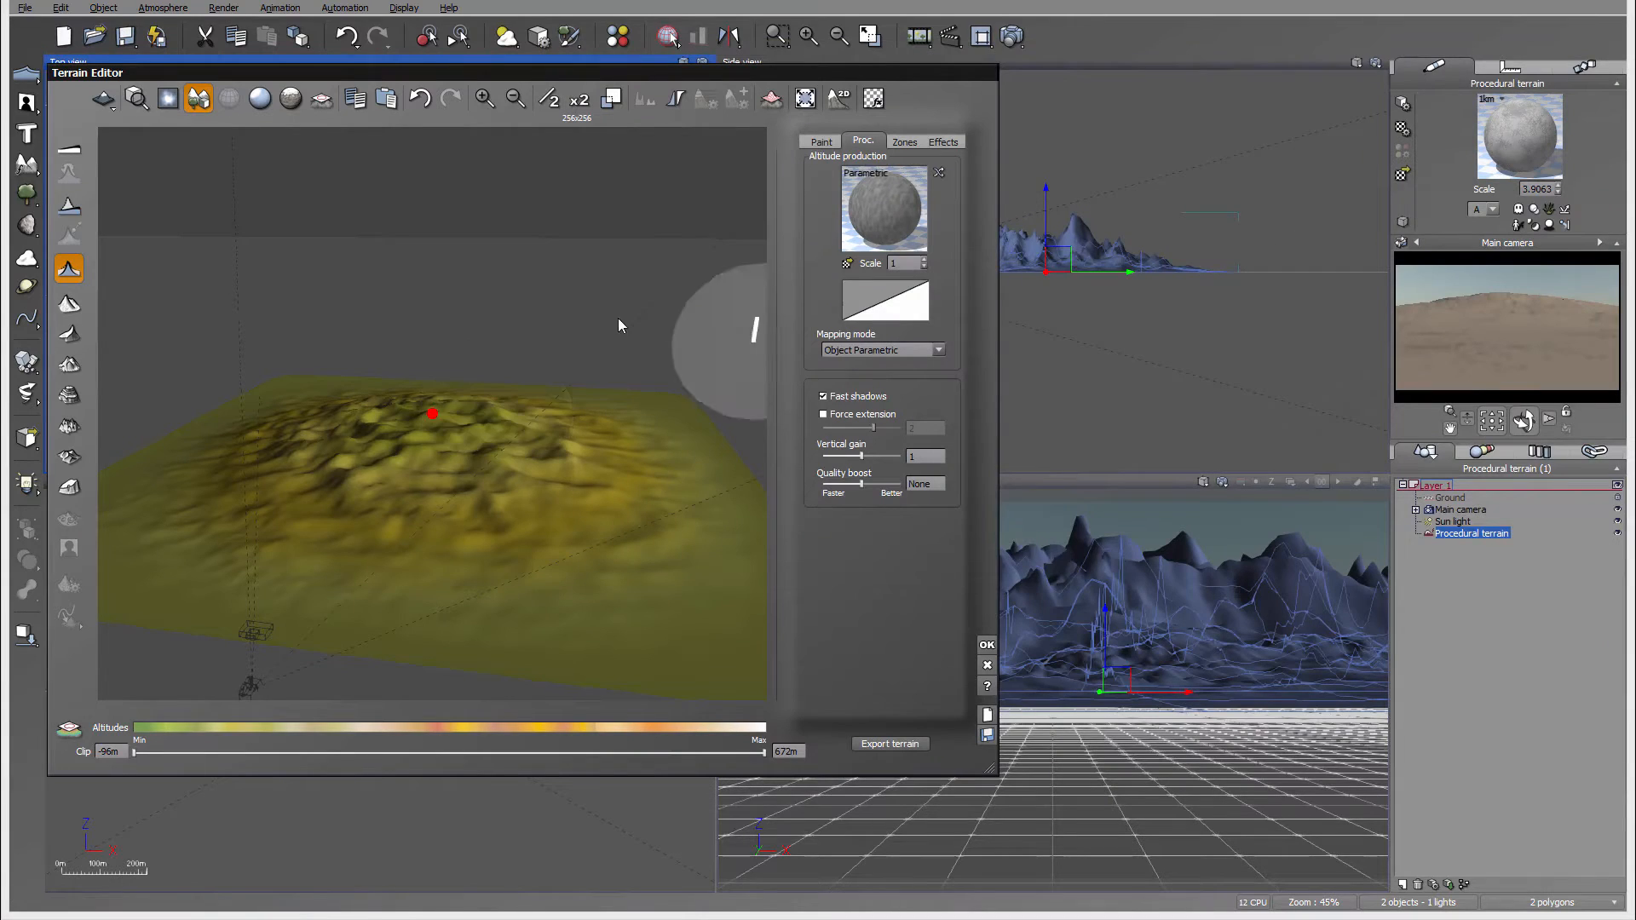
mouse_move(529, 431)
right_down()
mouse_move(548, 446)
mouse_move(540, 365)
mouse_move(548, 457)
right_up()
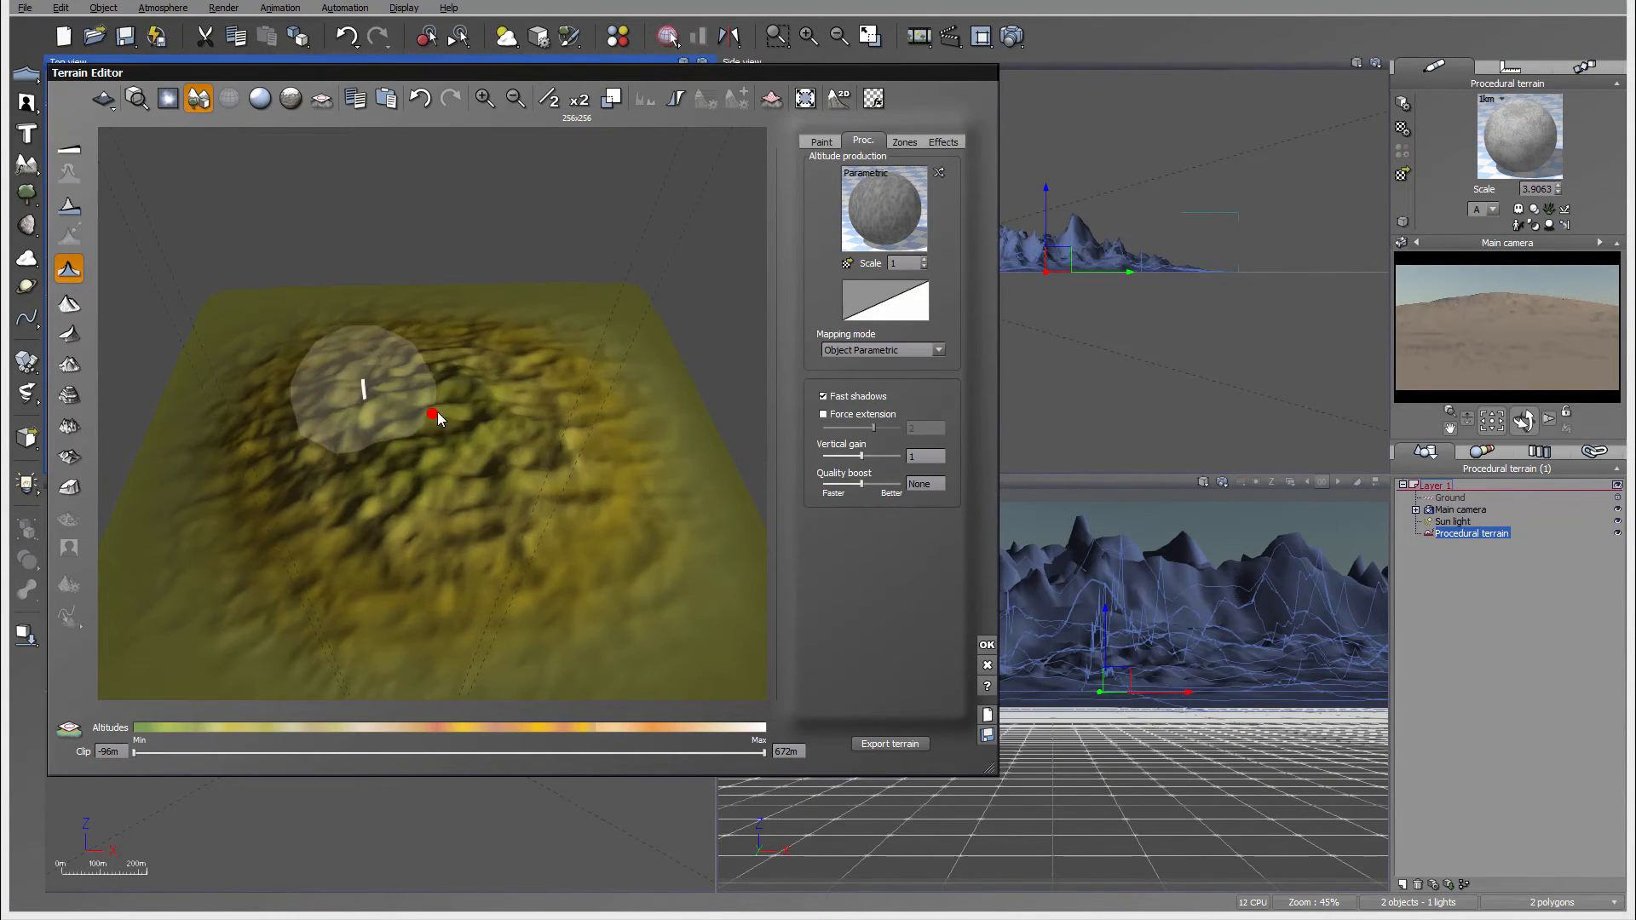